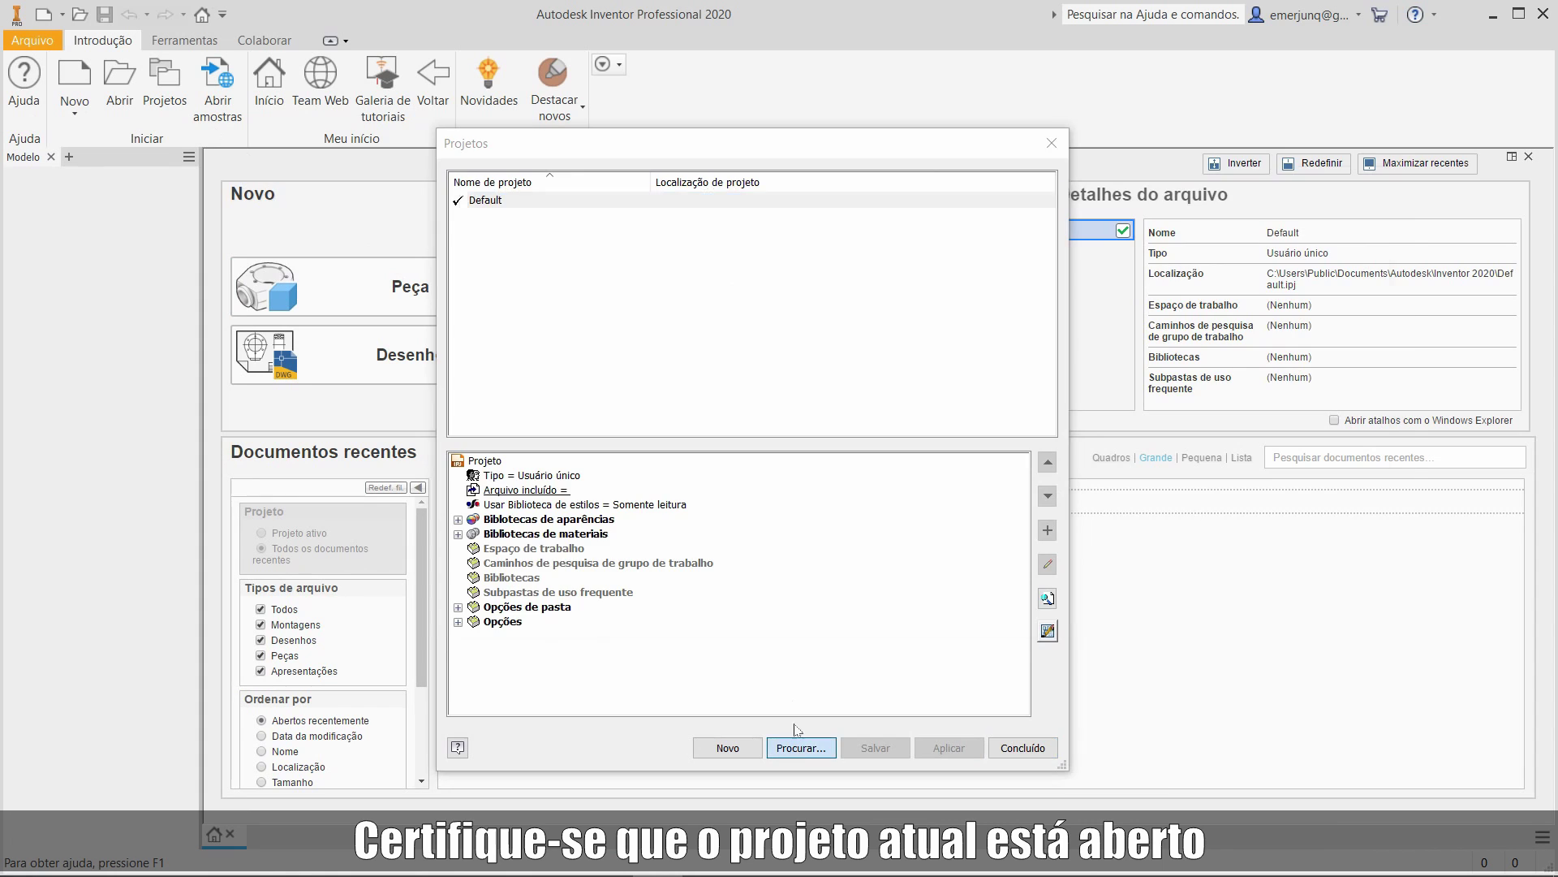
Load the project file Extrator_3_contatos.ipj from the Extrator_3_contatos folder as the active project.
click(531, 326)
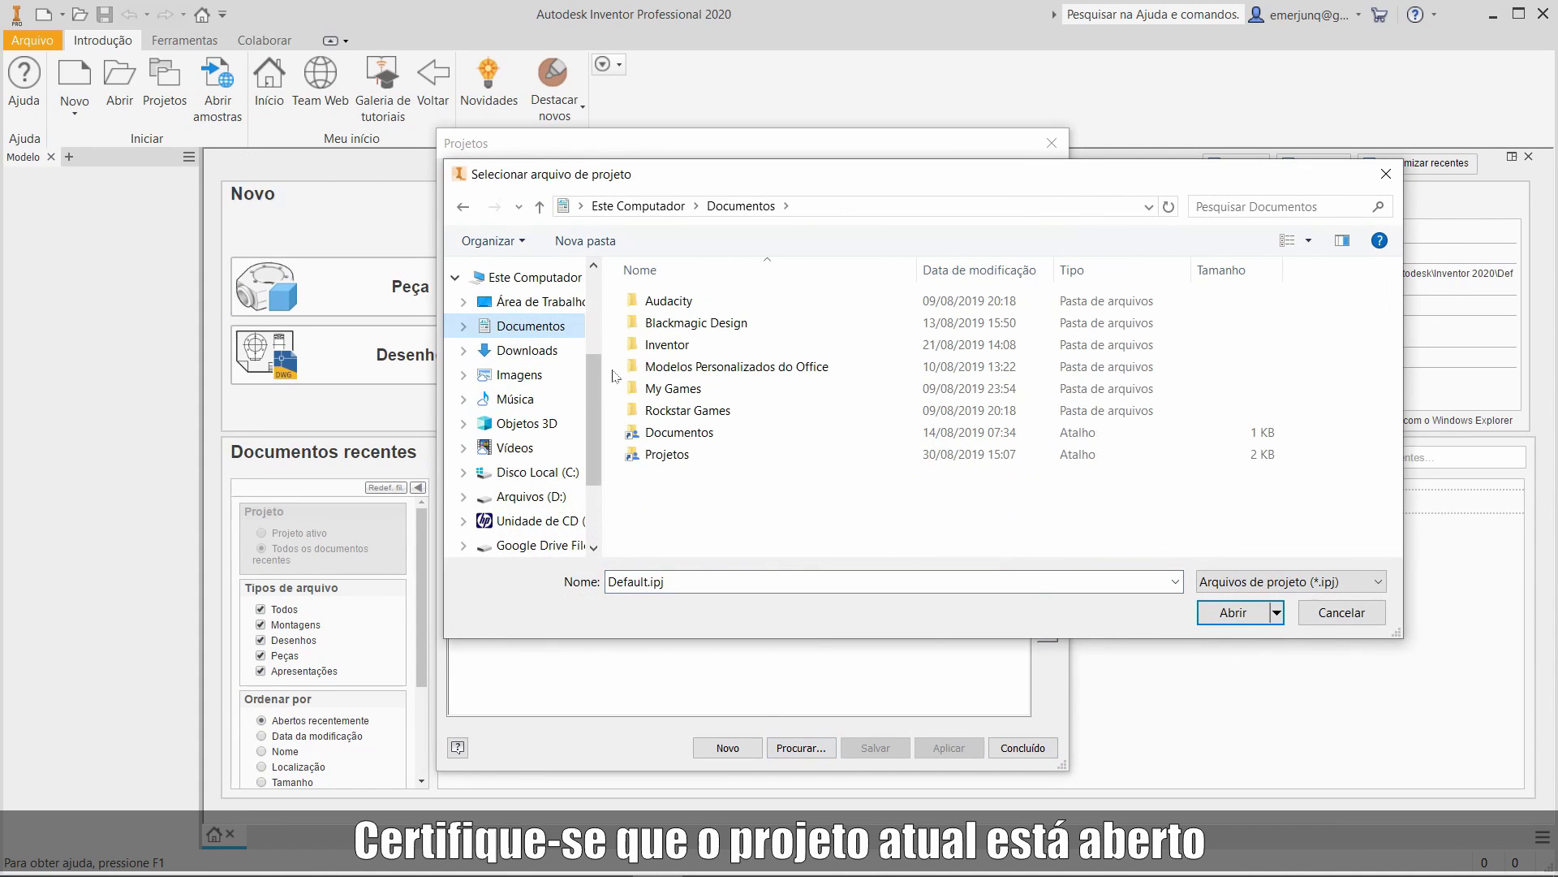
double_click(668, 454)
double_click(676, 325)
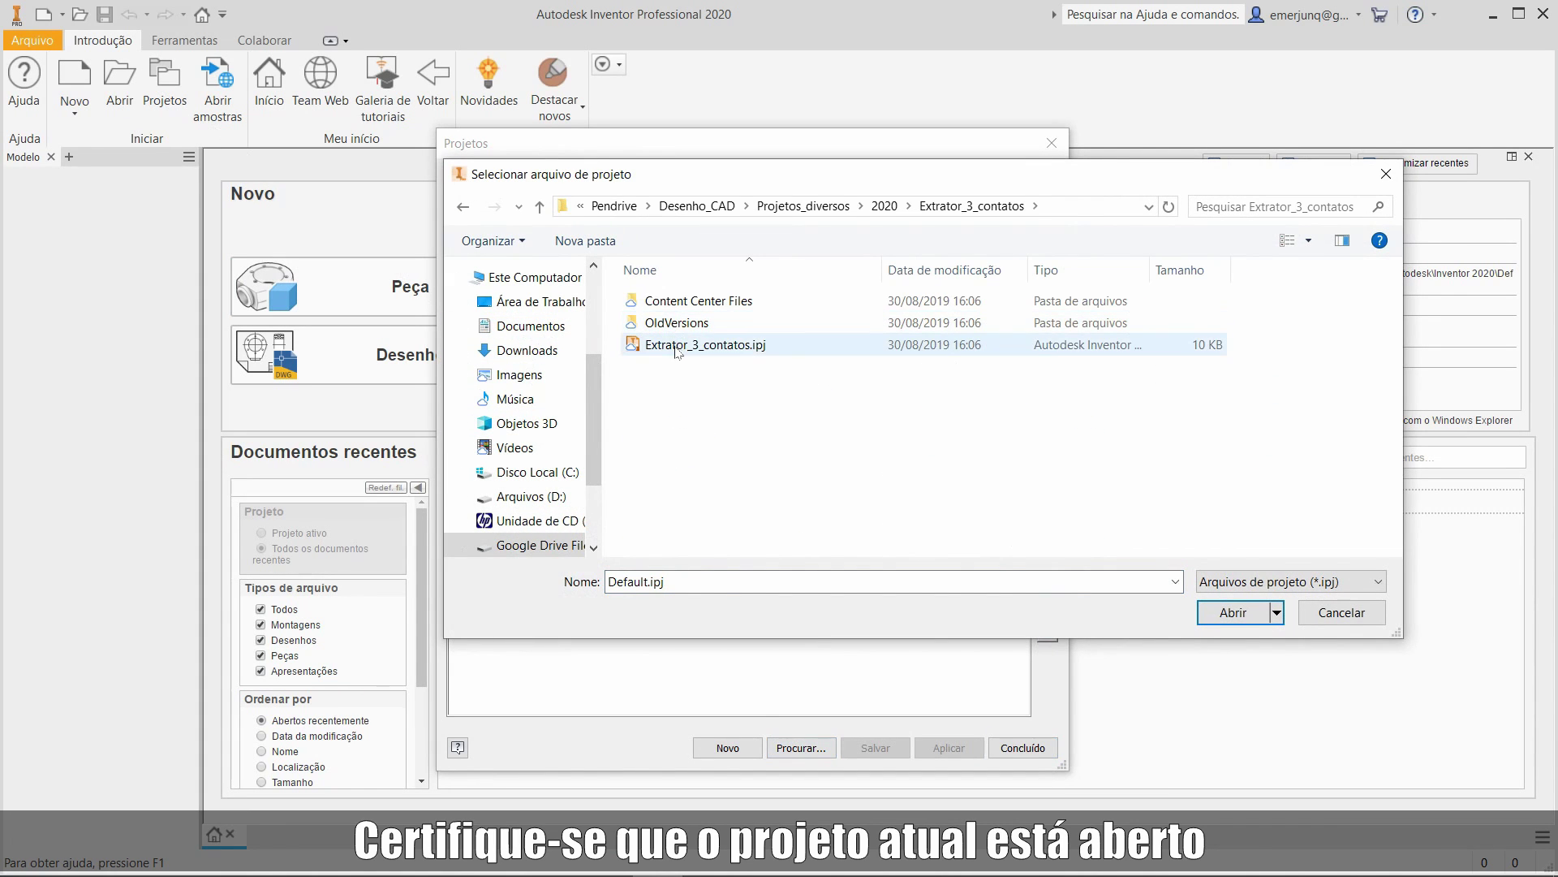
click(682, 347)
key(Return)
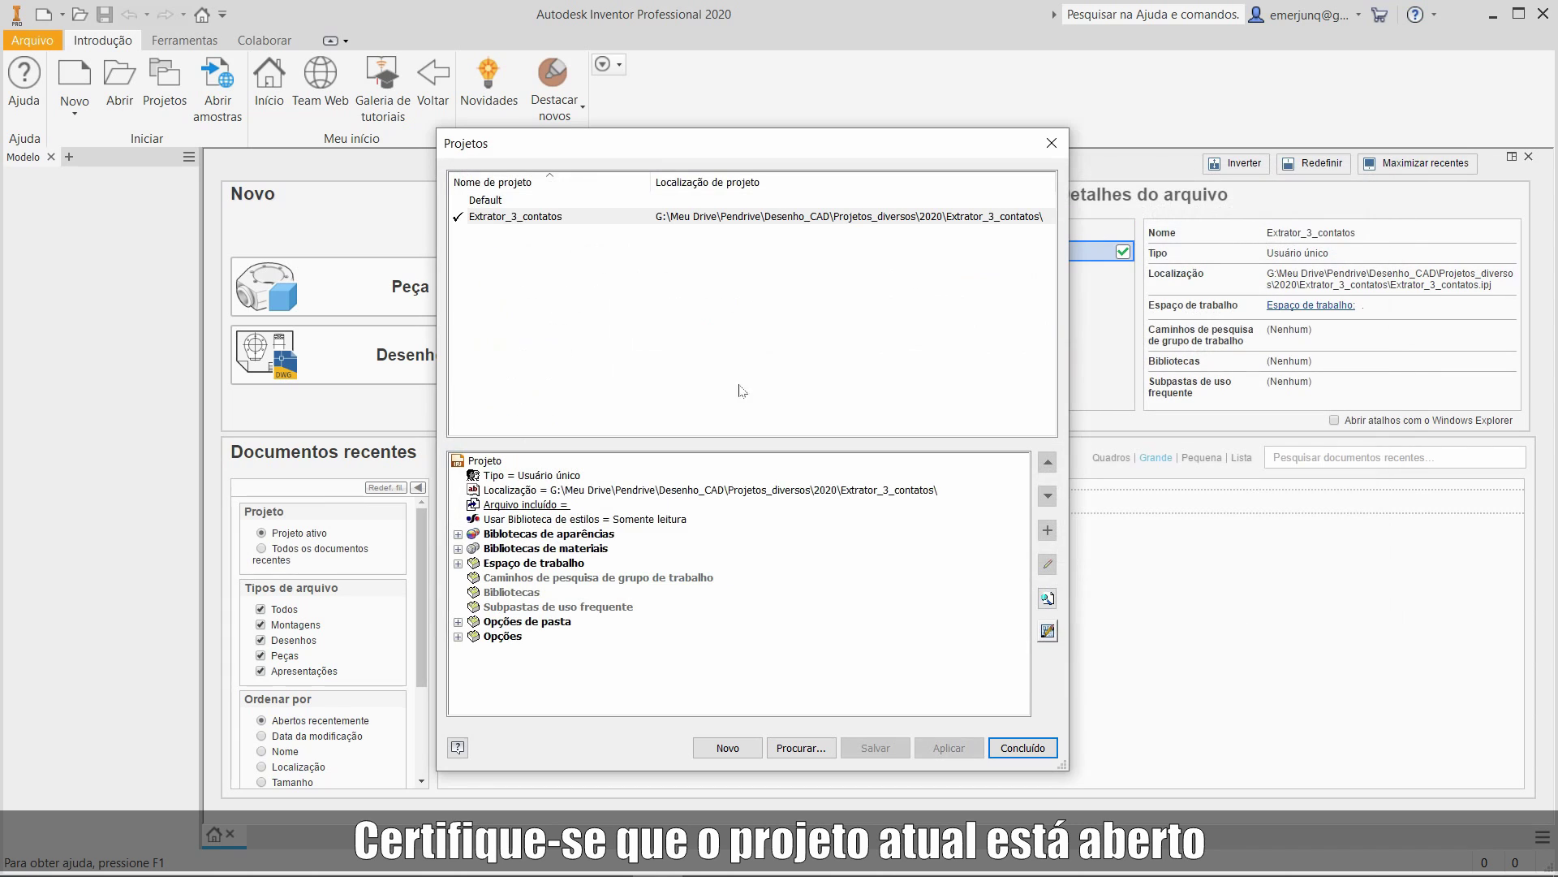
click(1016, 751)
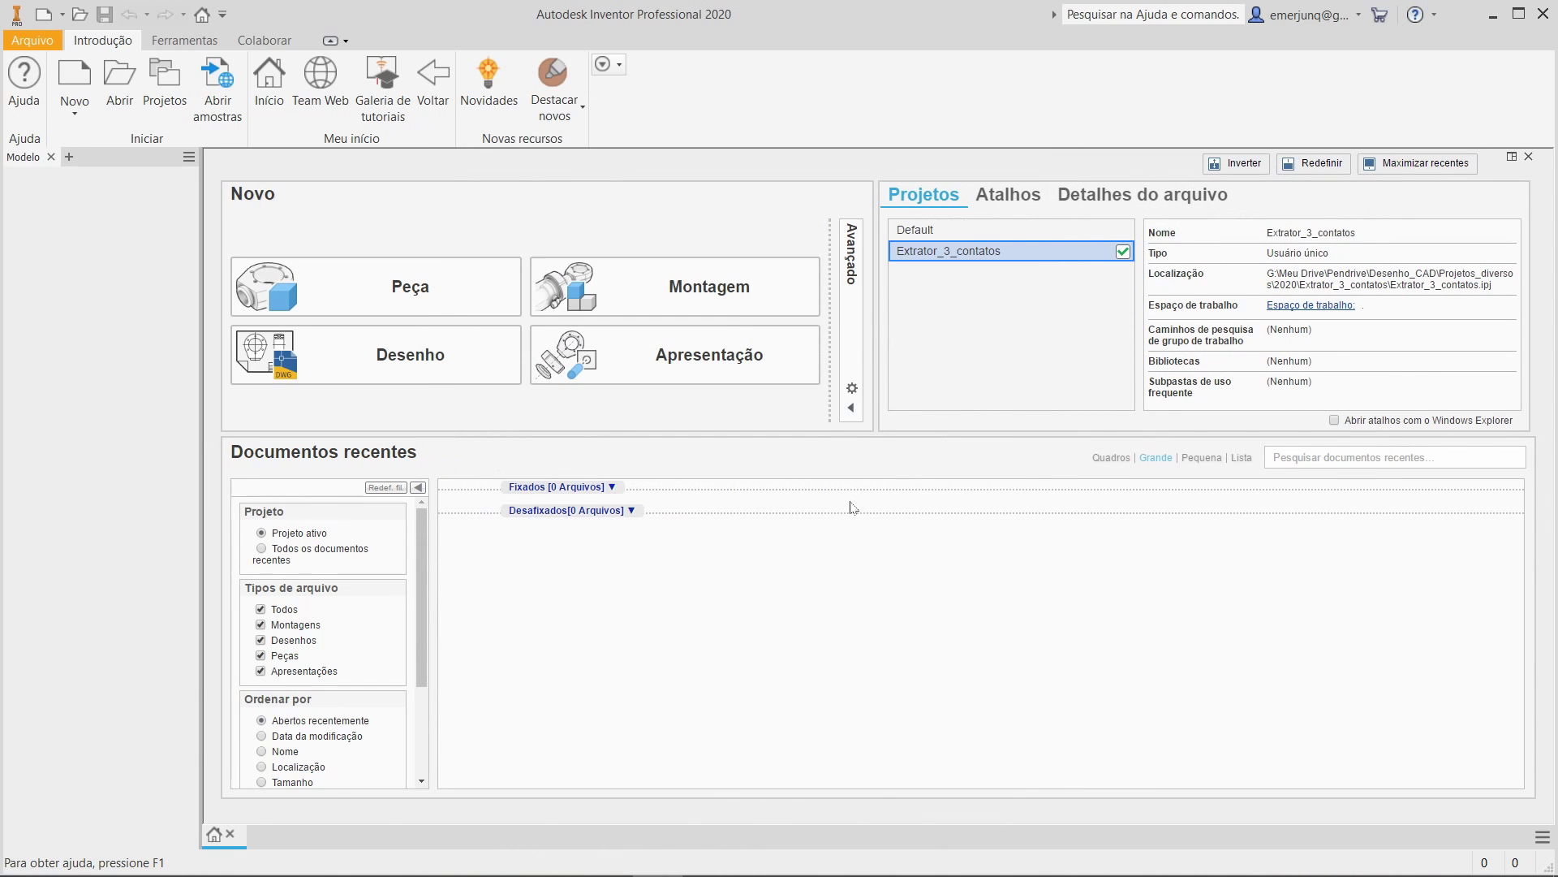
click(375, 358)
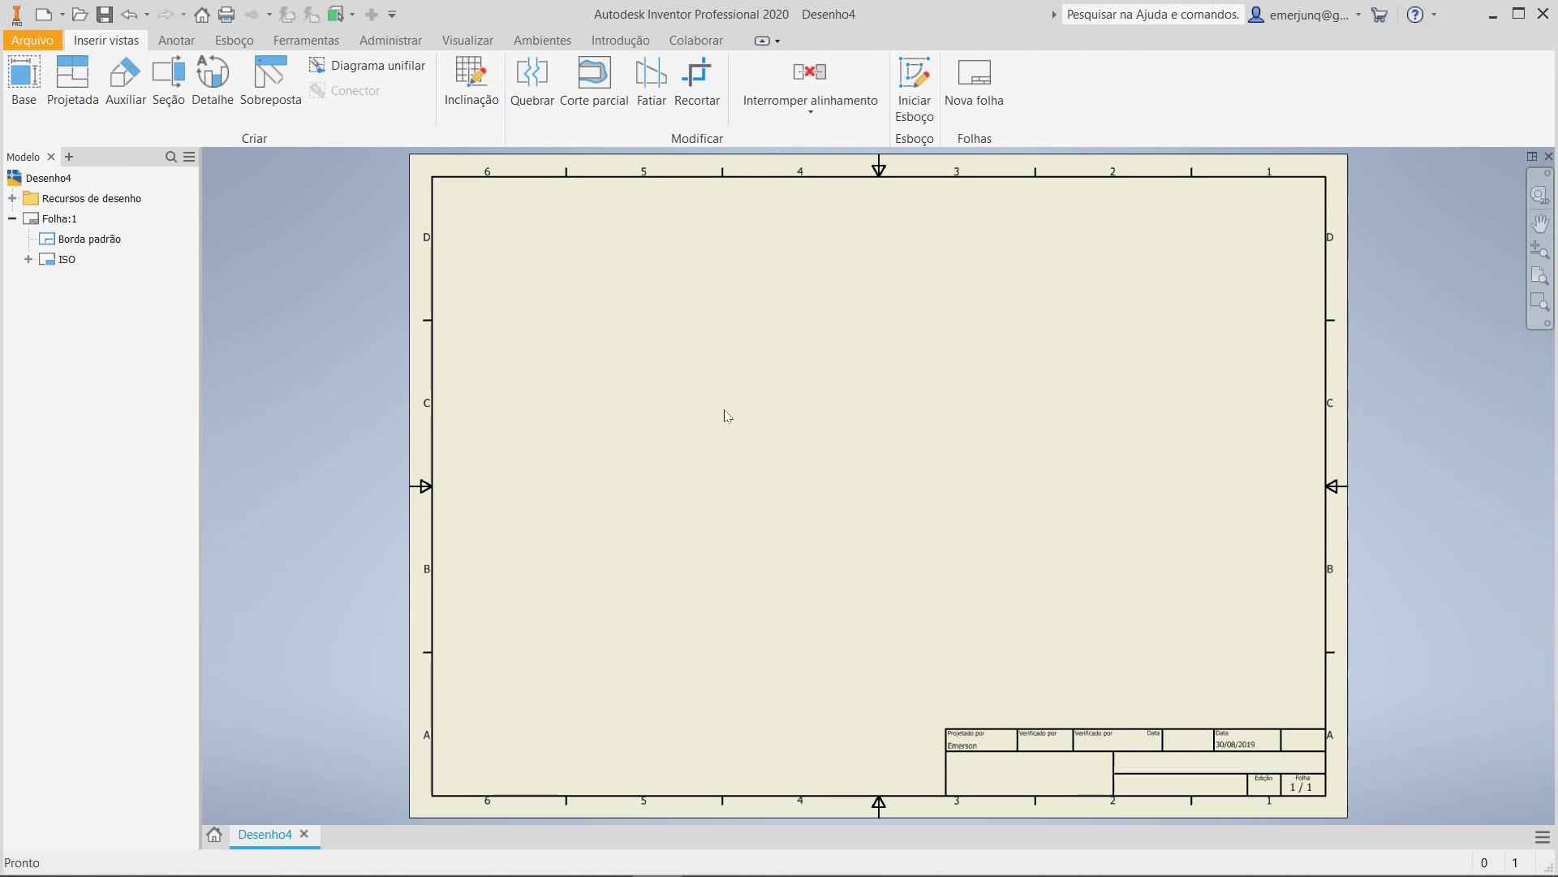
click(1548, 156)
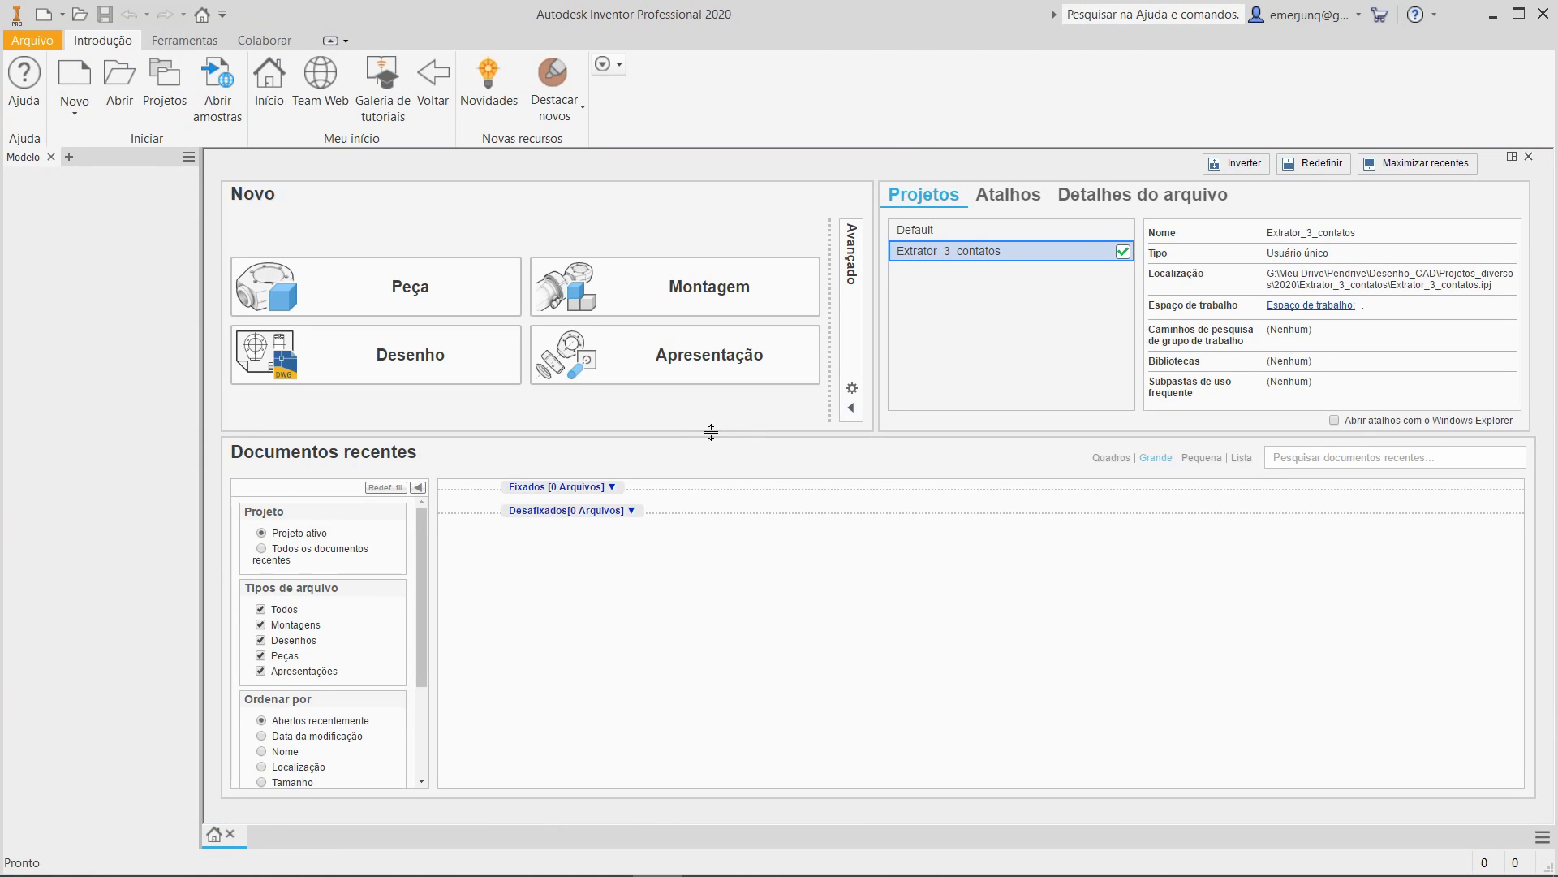
click(74, 81)
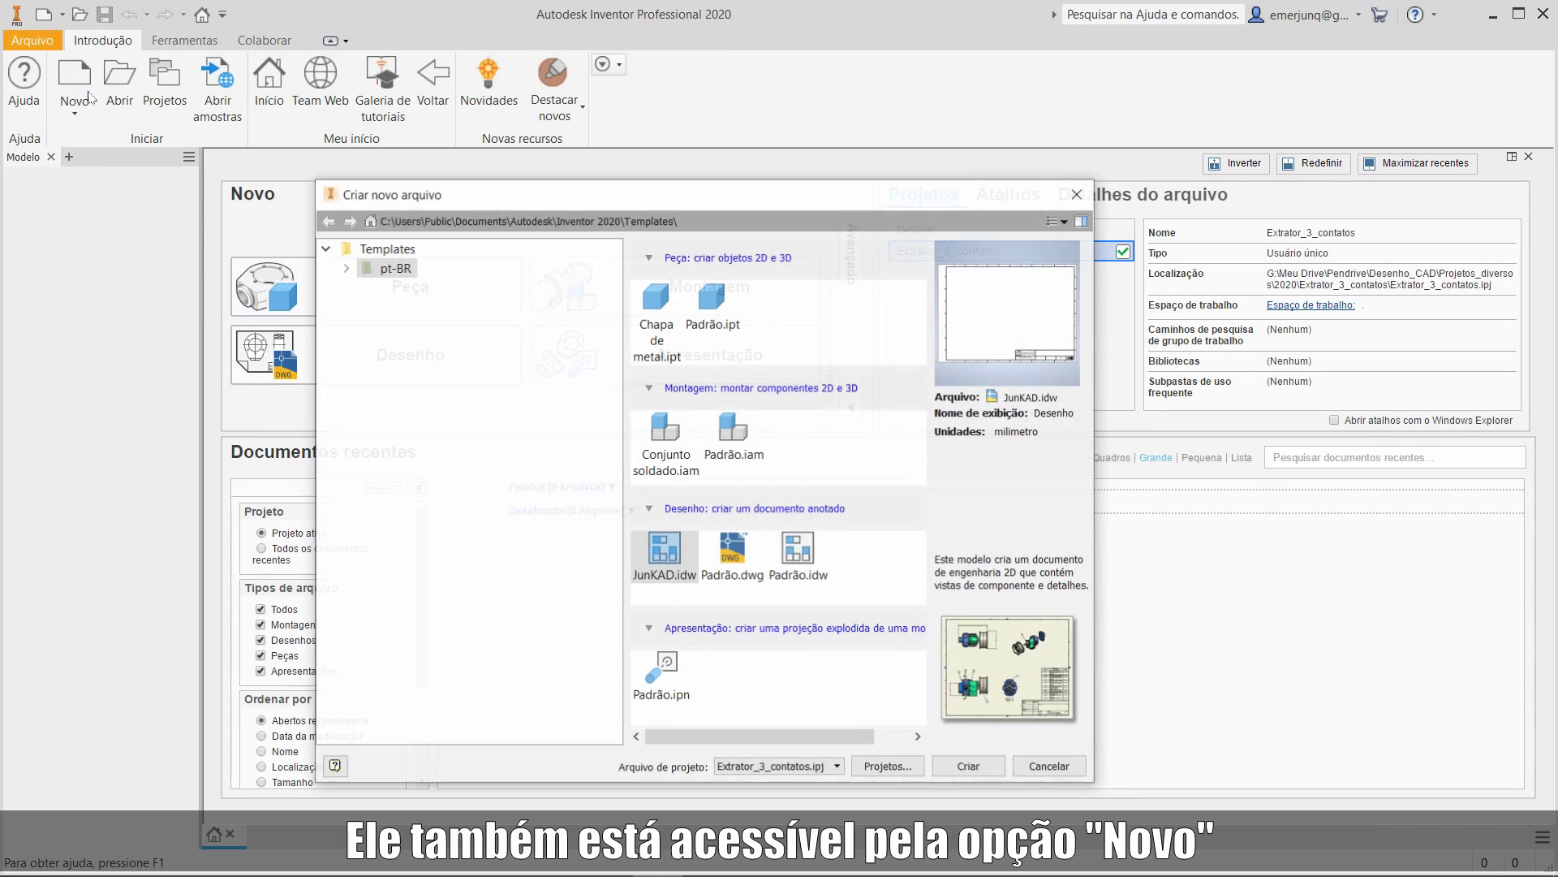
click(798, 552)
click(990, 764)
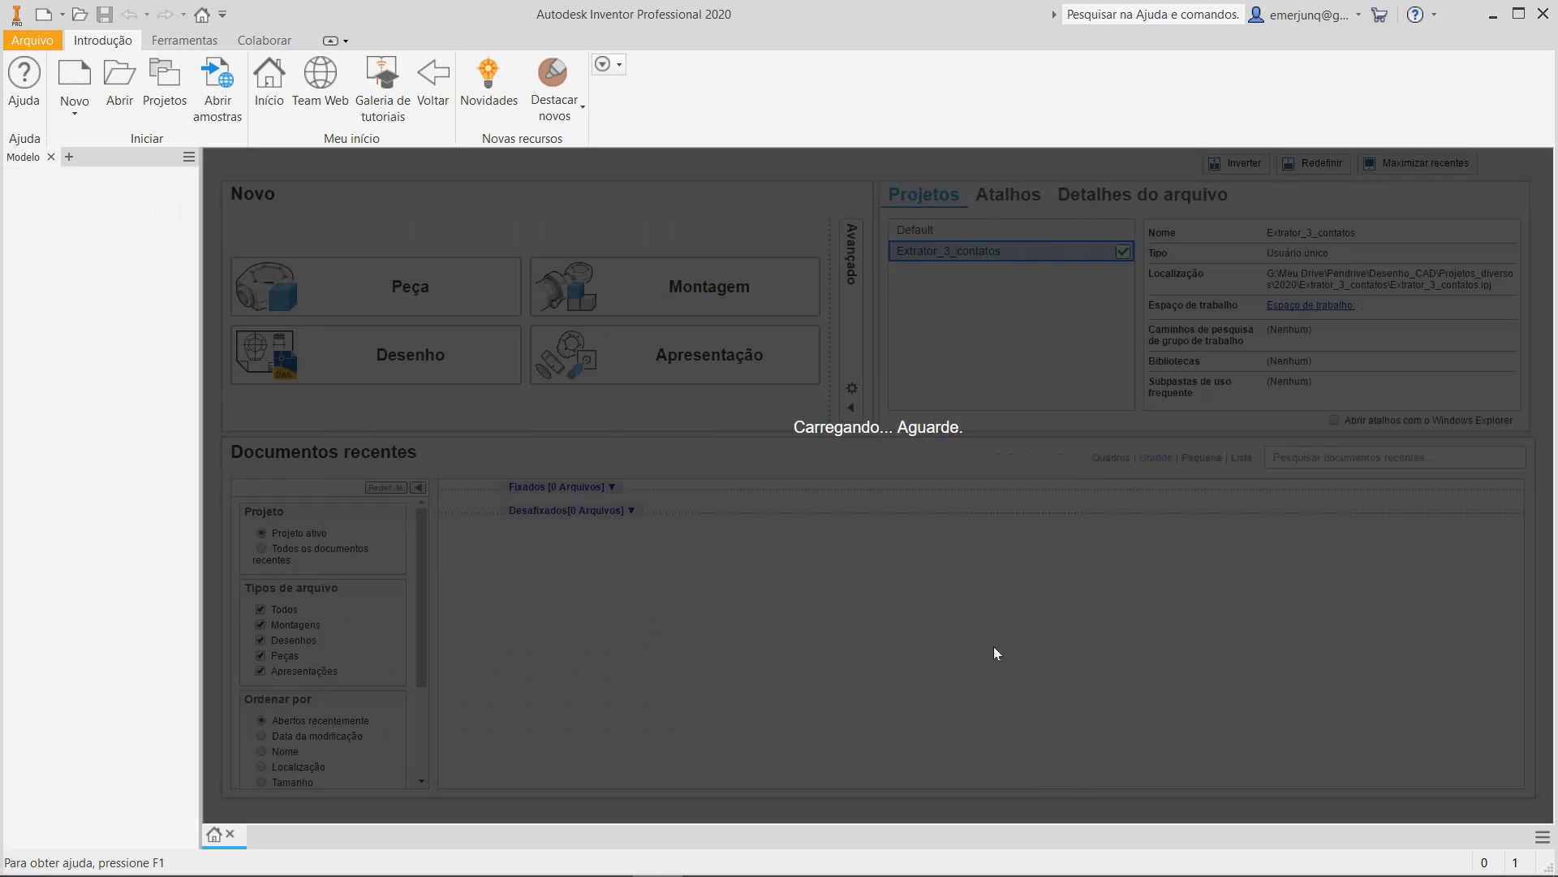
click(1548, 158)
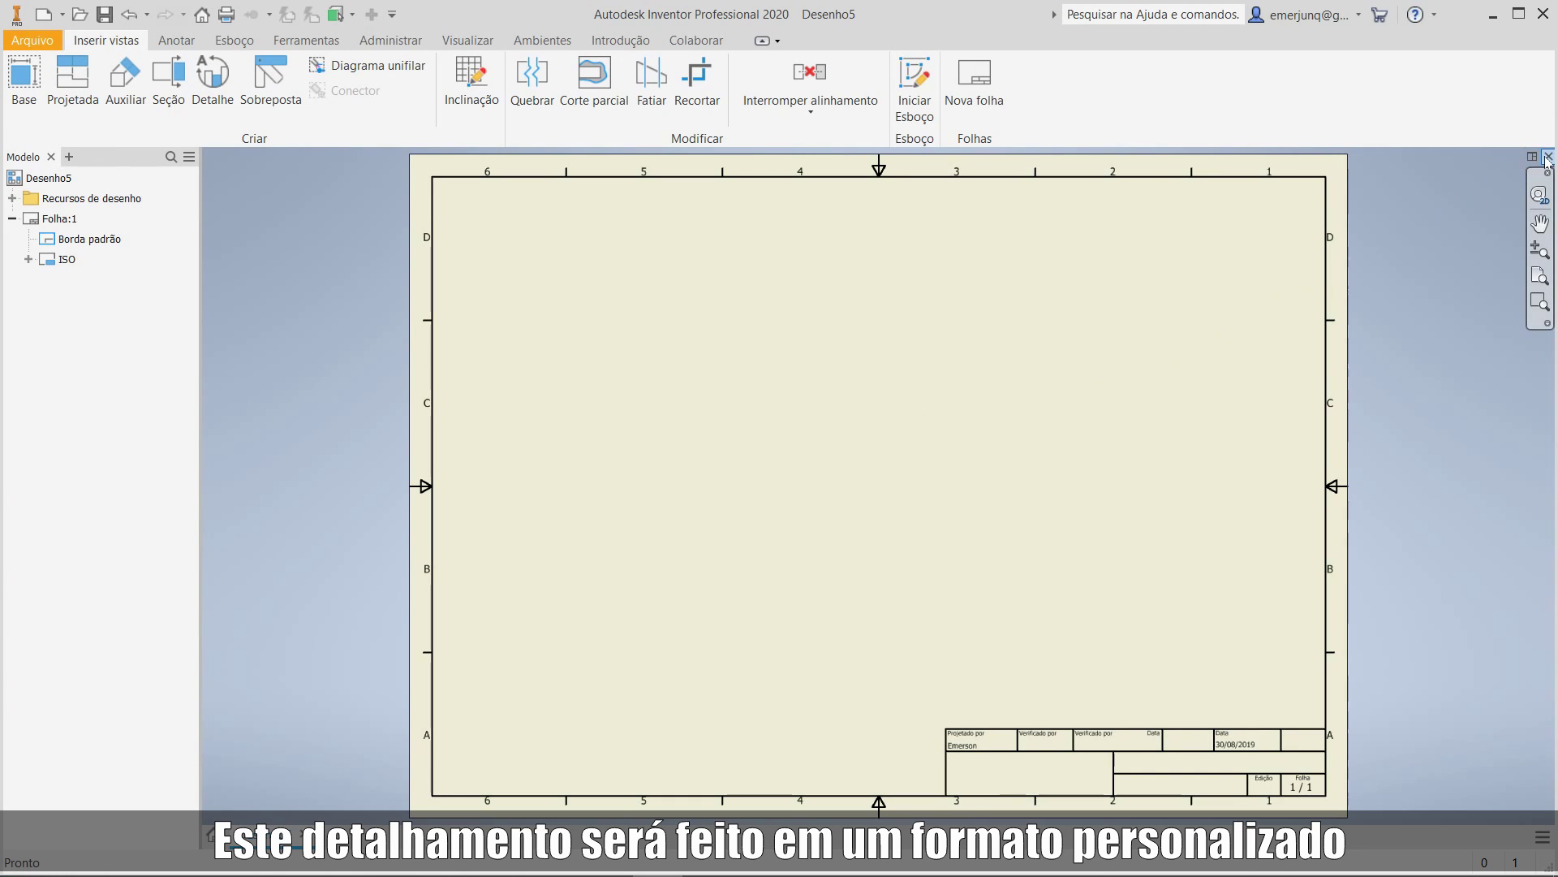
Create a new drawing from the JunKAD.idw template.
click(75, 77)
click(666, 568)
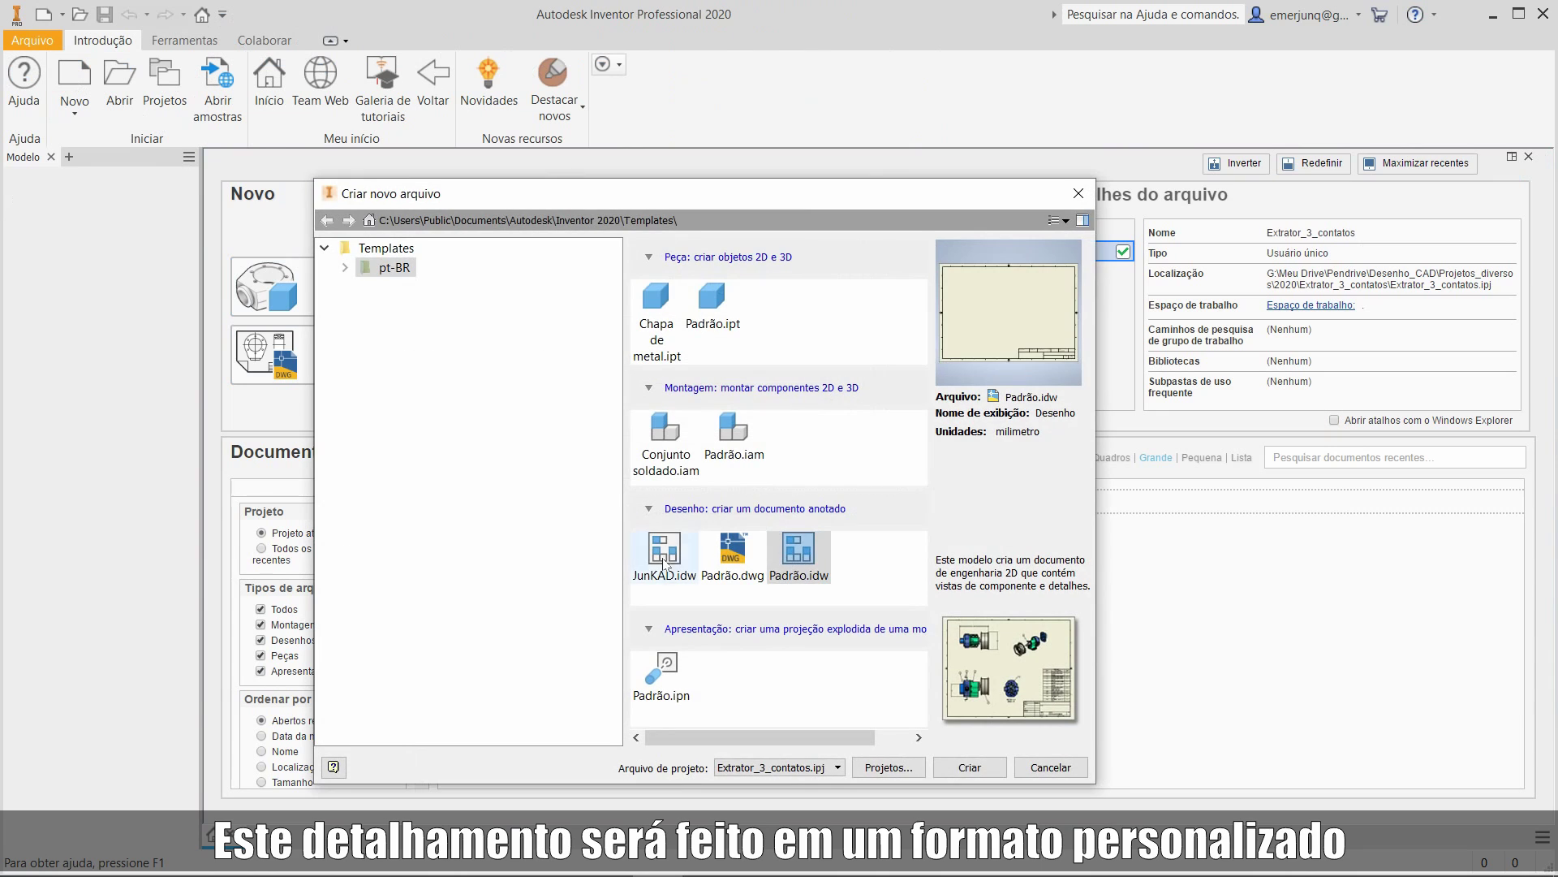
click(967, 767)
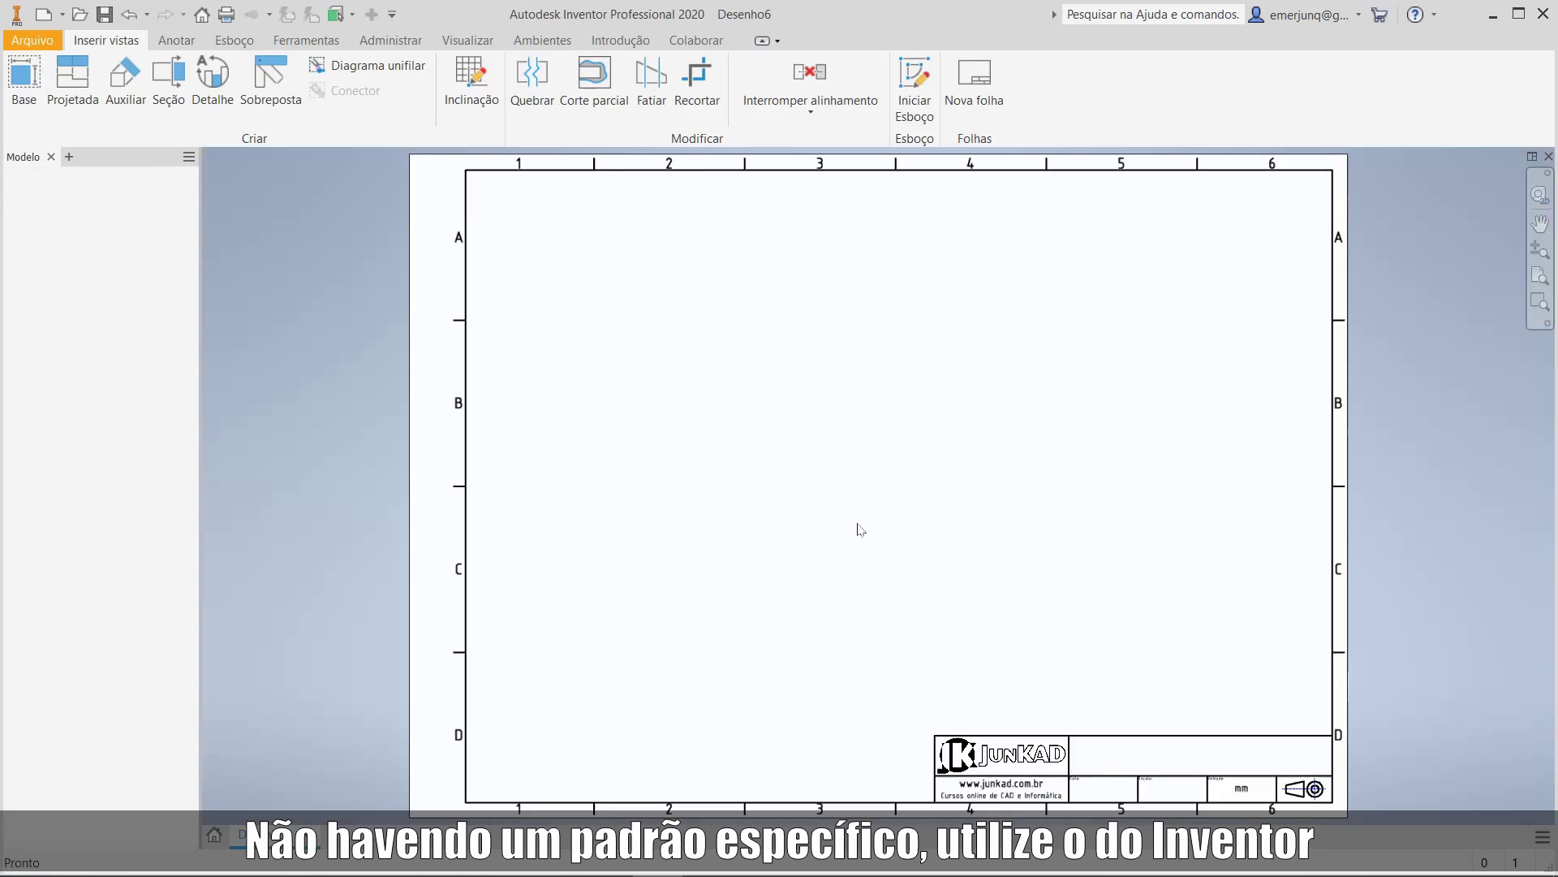
Add a sheet from the A4 sheet format and rename it Montagem PI.
click(13, 198)
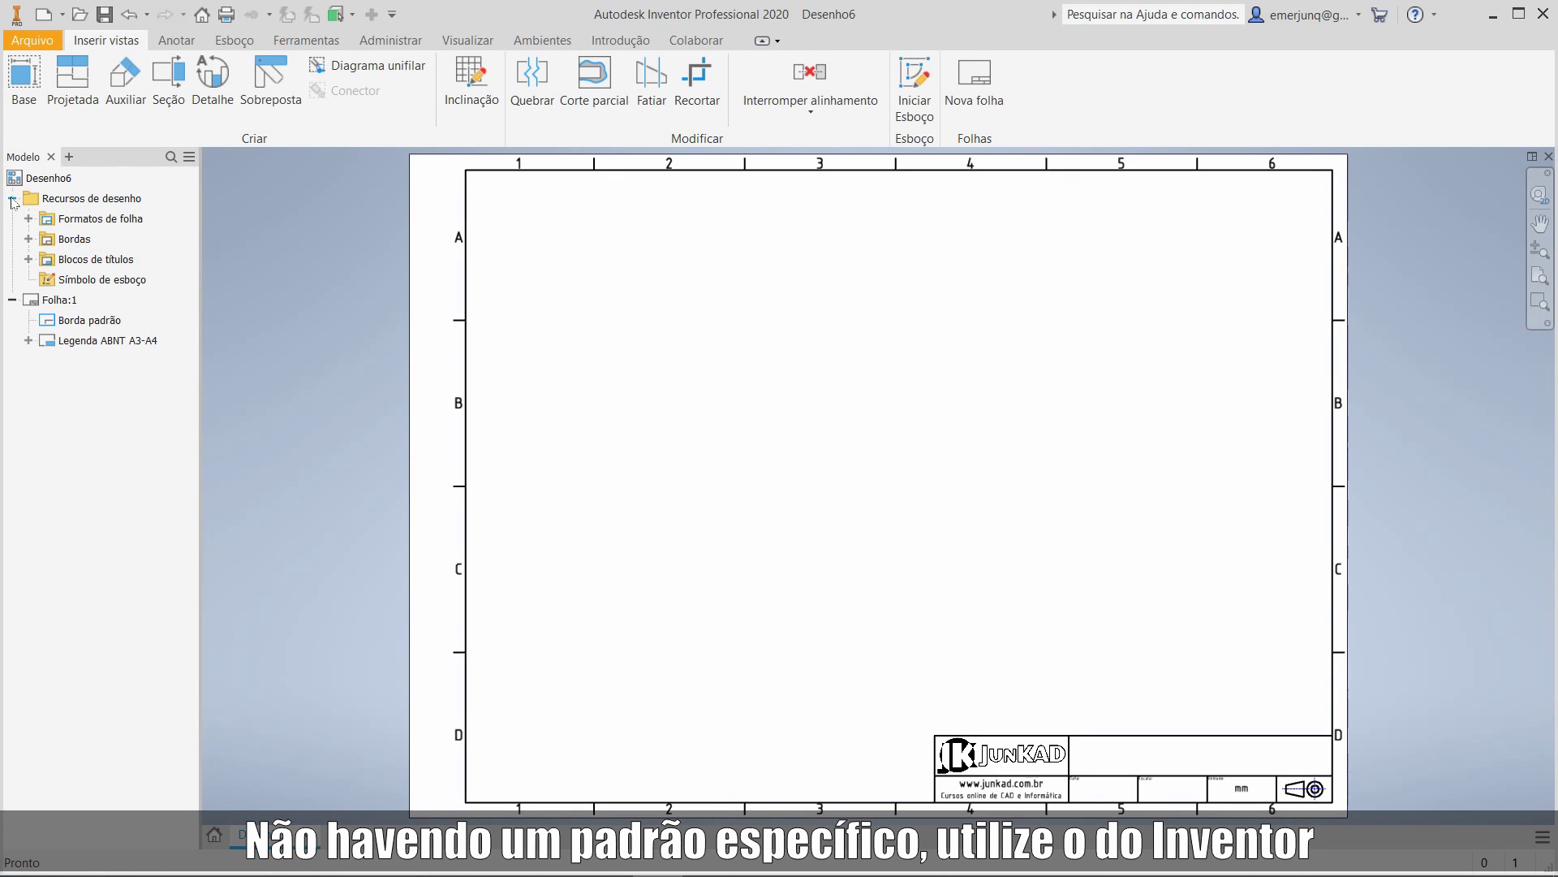
click(29, 218)
double_click(67, 241)
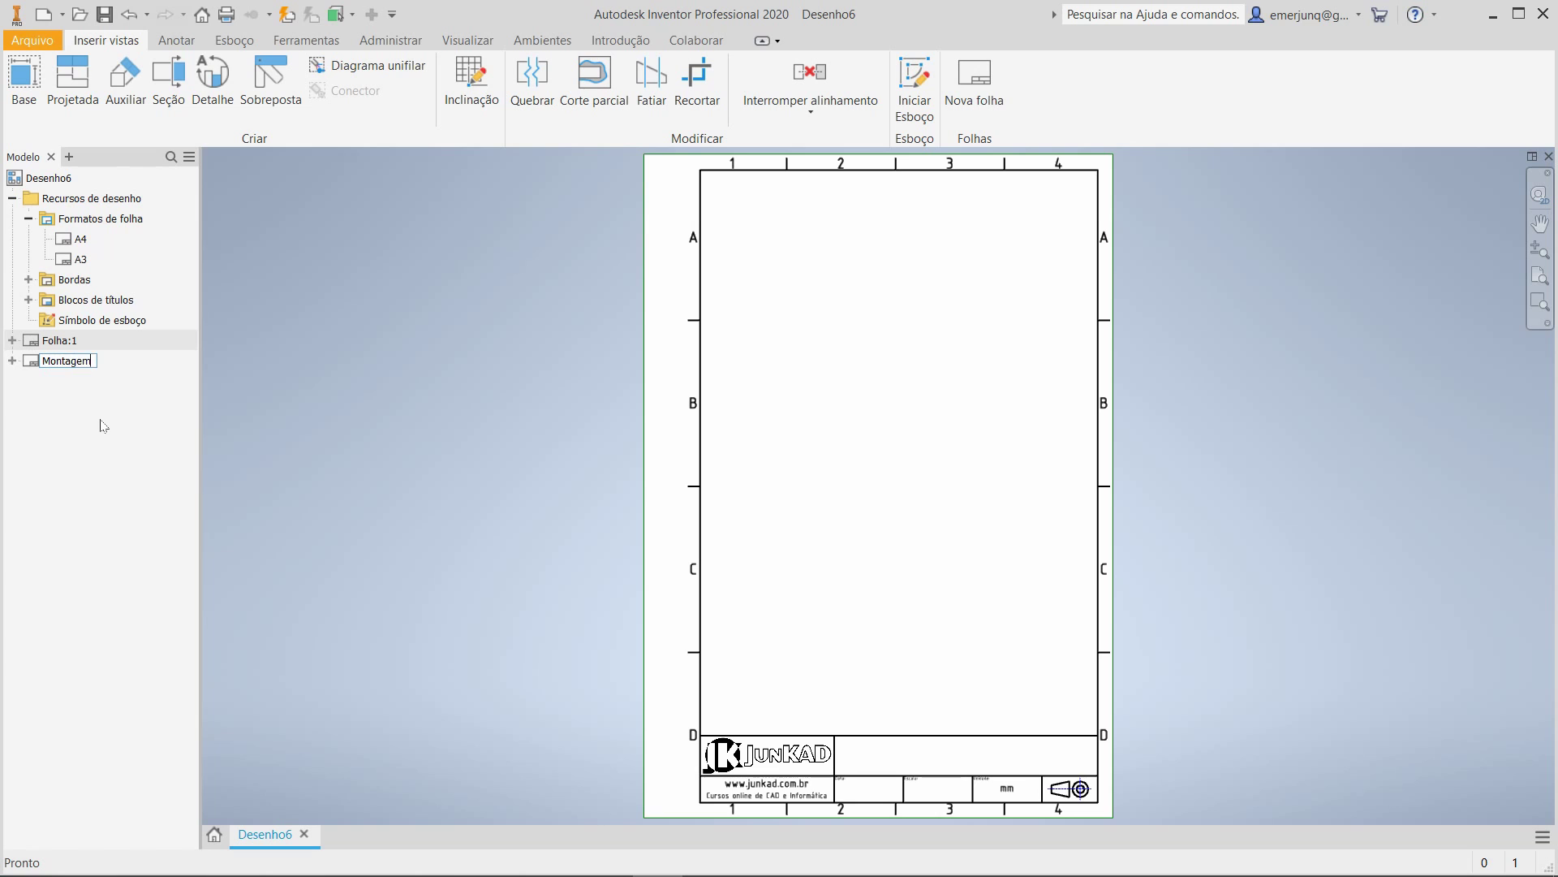
key(Return)
Move the Montagem PI sheet above the original Folha sheet in the browser and delete the Folha sheet.
drag(51, 359, 52, 341)
right_click(52, 361)
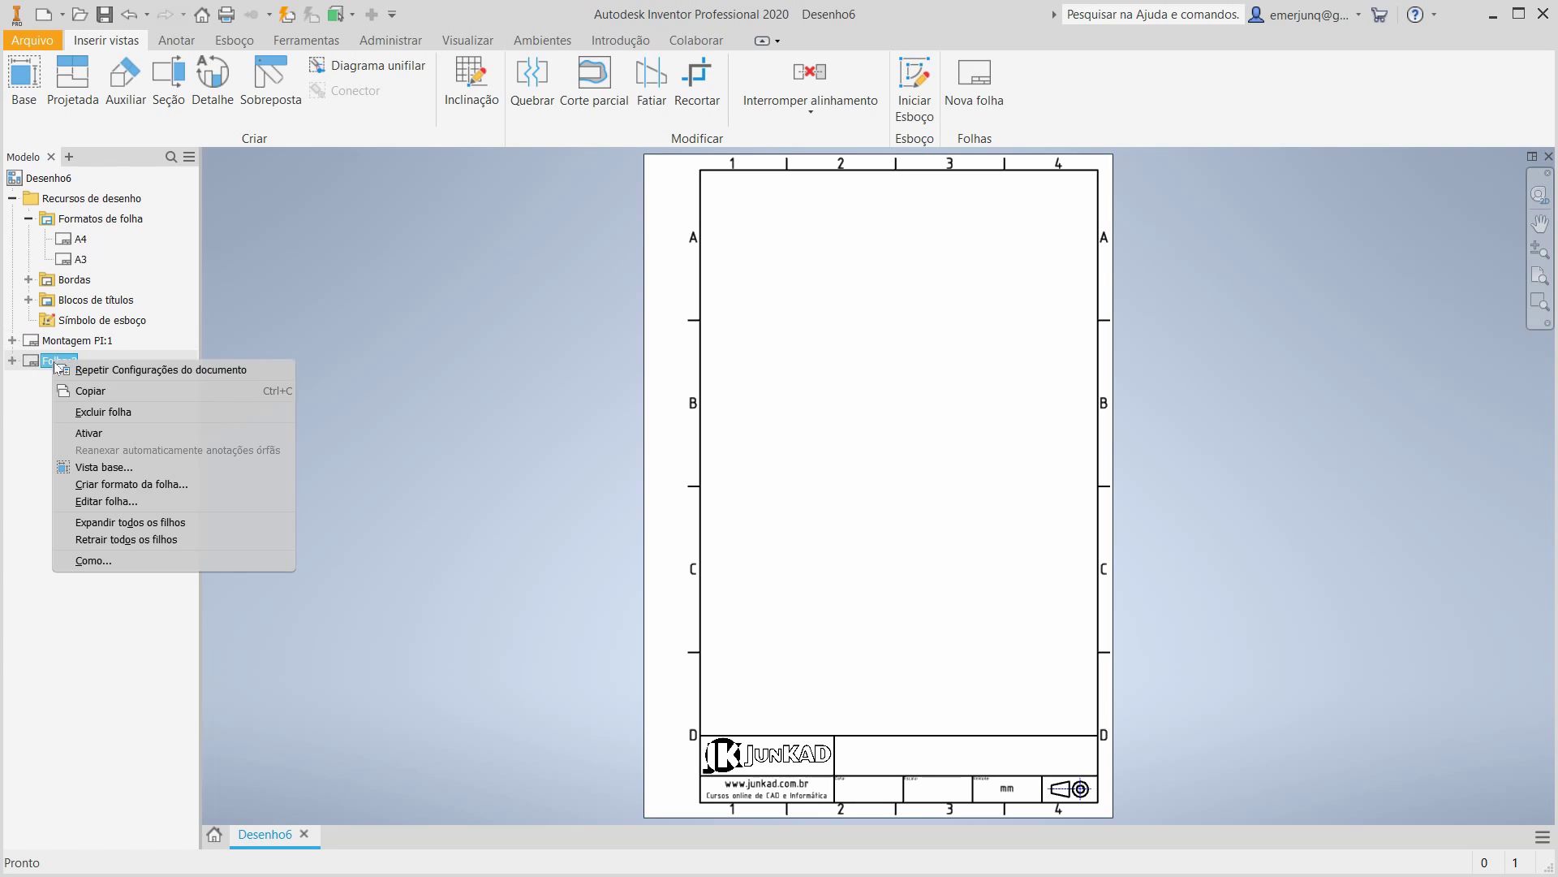
click(106, 412)
click(808, 474)
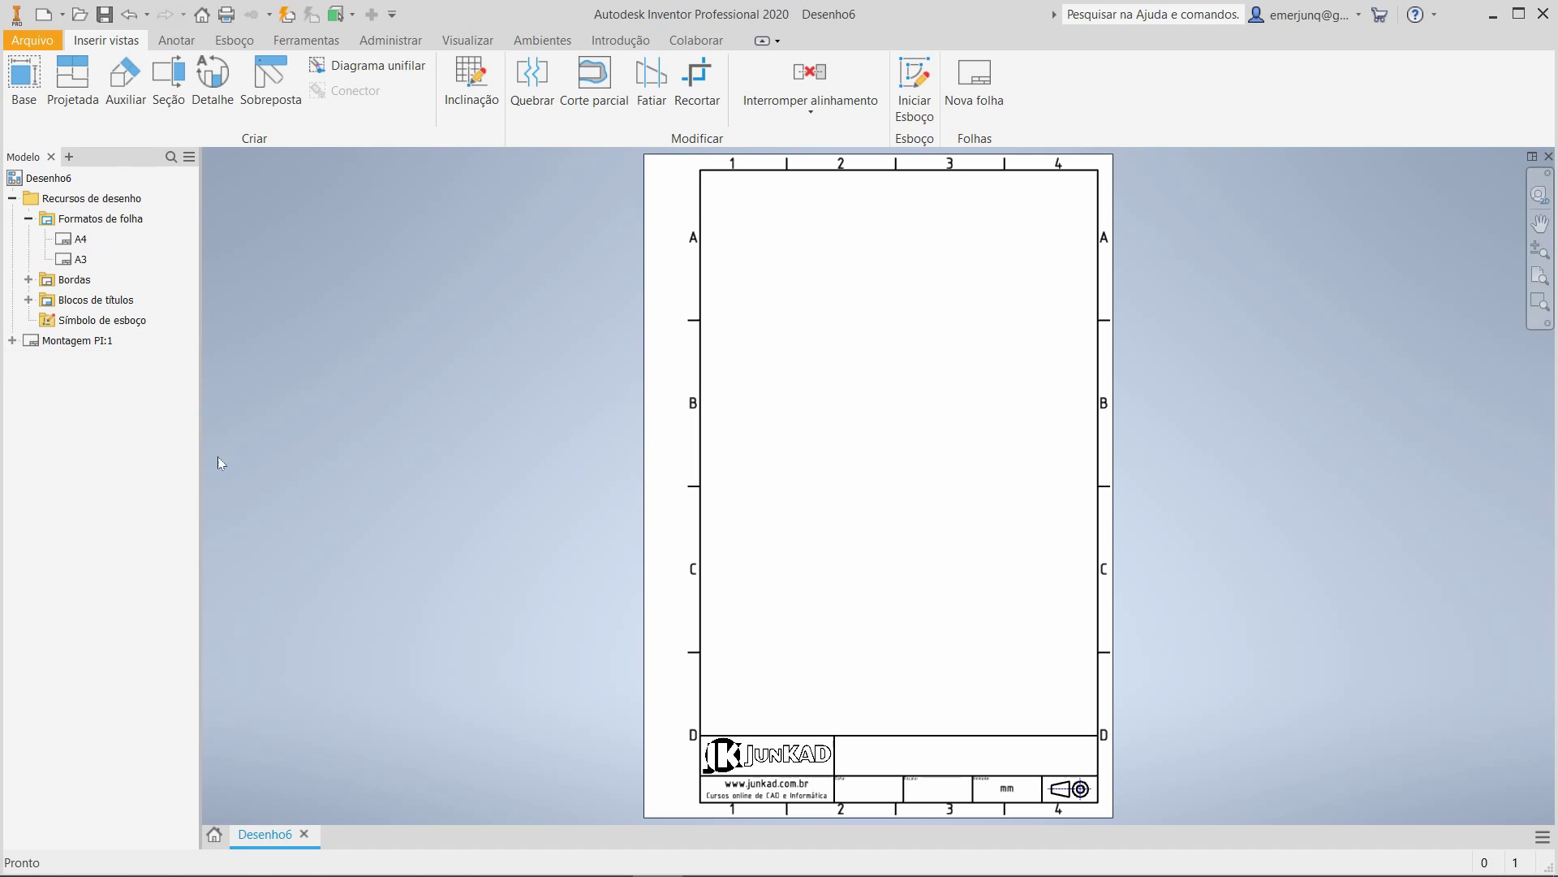
Start a base view of Montagem.iam and orient it isometrically, with one claw facing forward and the handle rising diagonally.
click(24, 78)
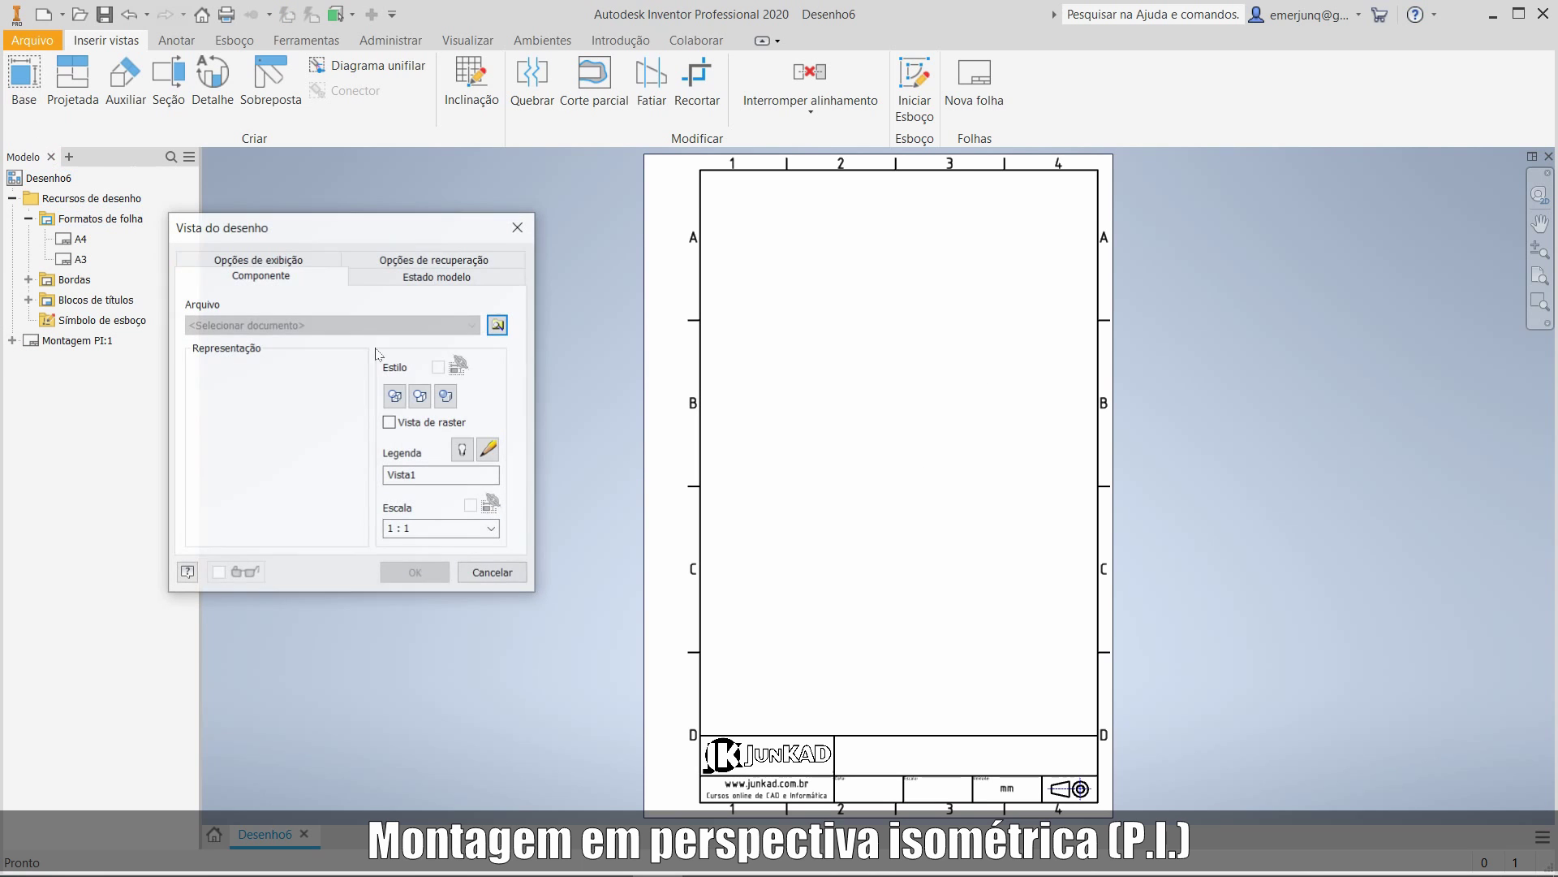
click(542, 342)
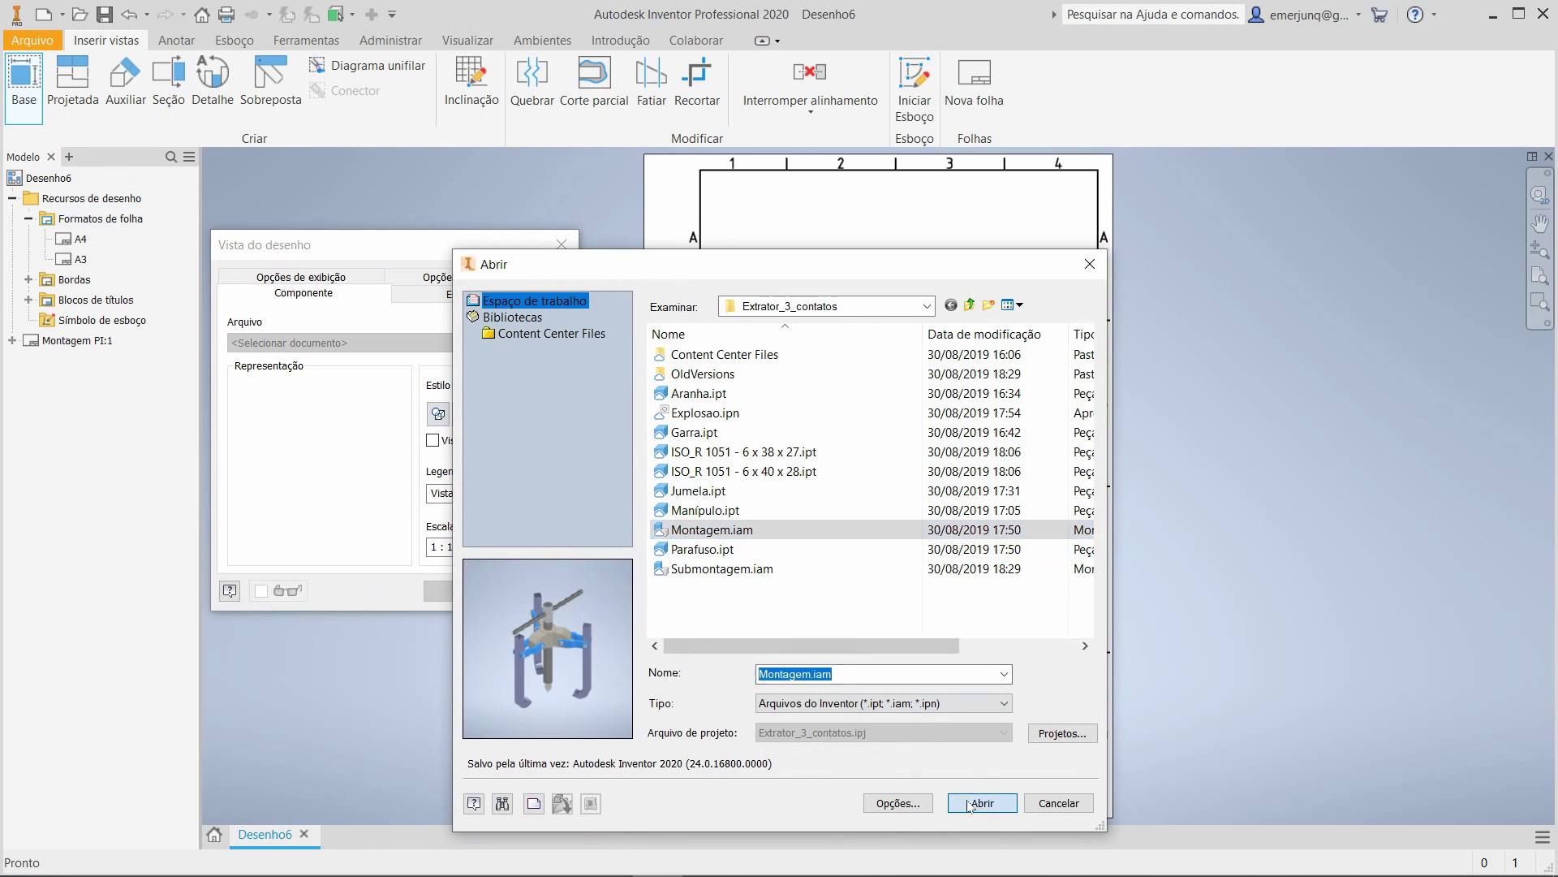
double_click(706, 530)
drag(413, 249, 468, 270)
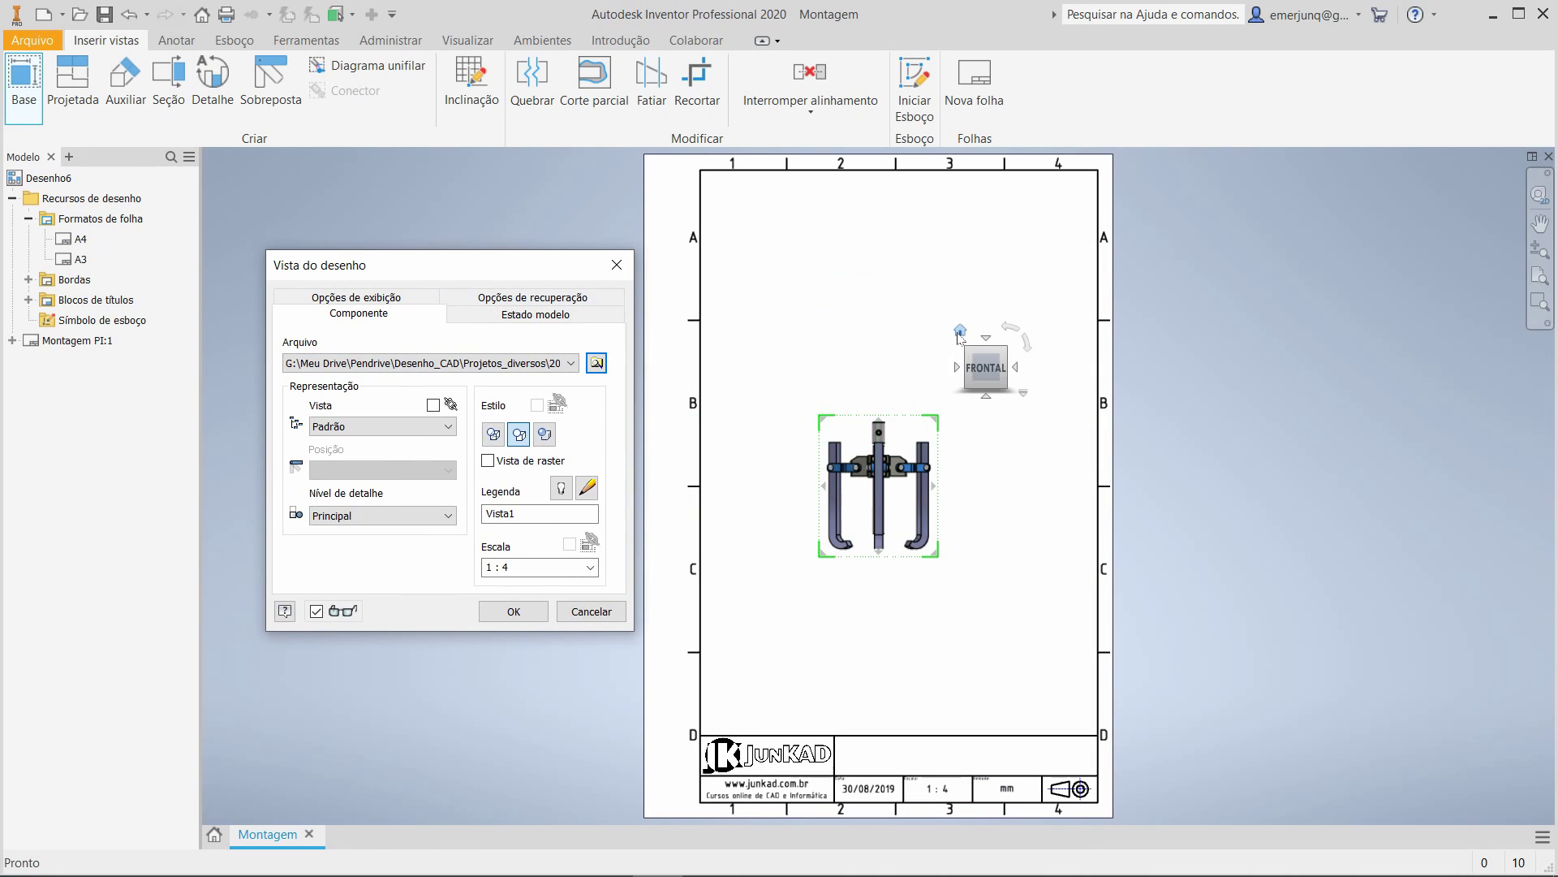
click(1005, 349)
click(1013, 351)
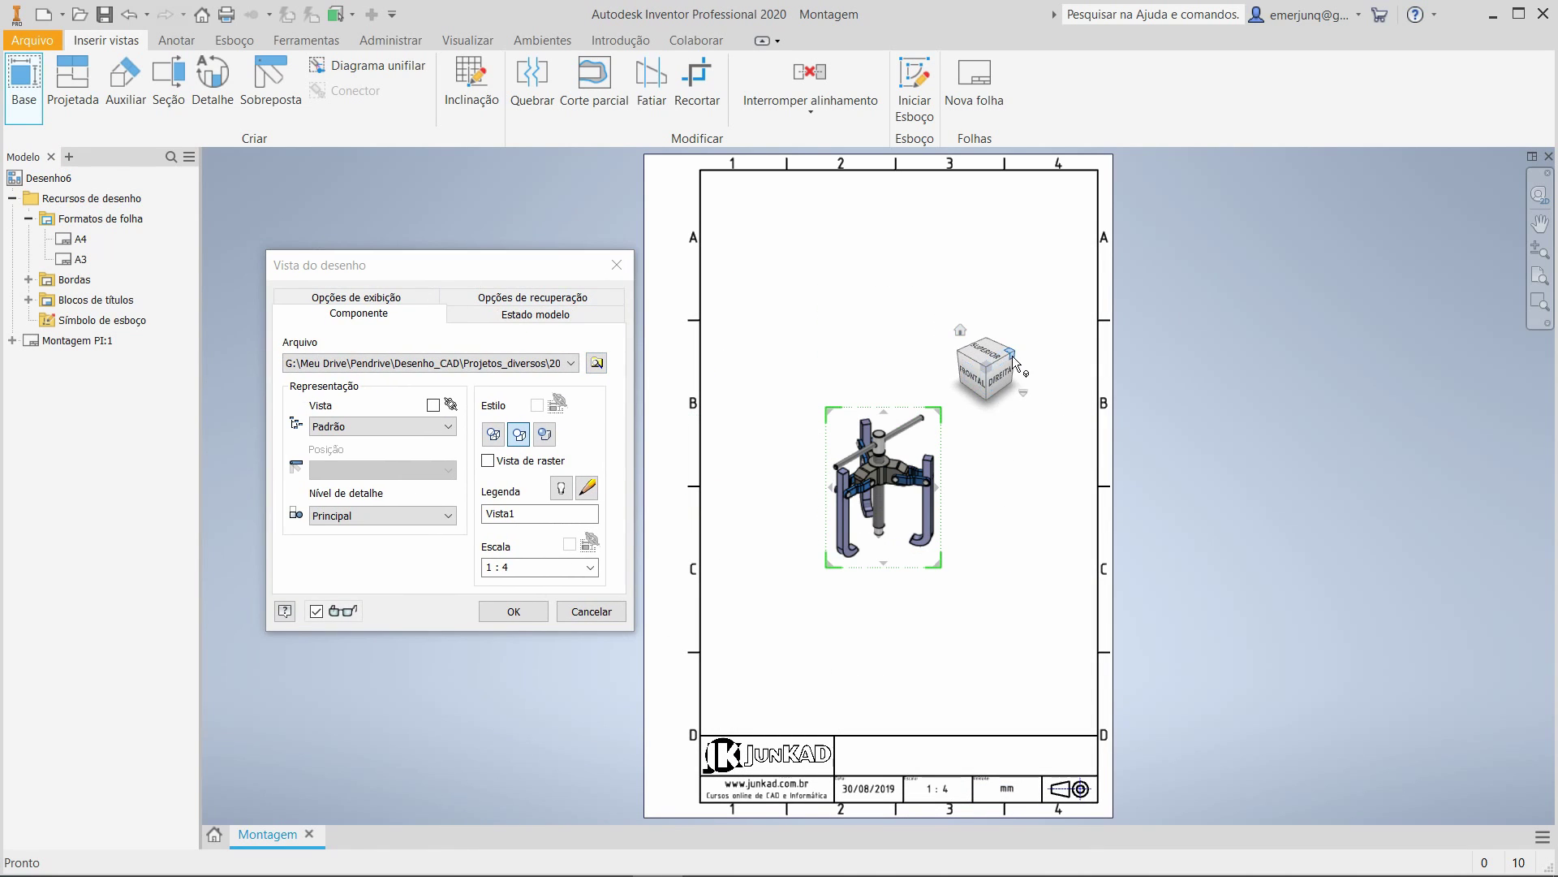
click(1015, 356)
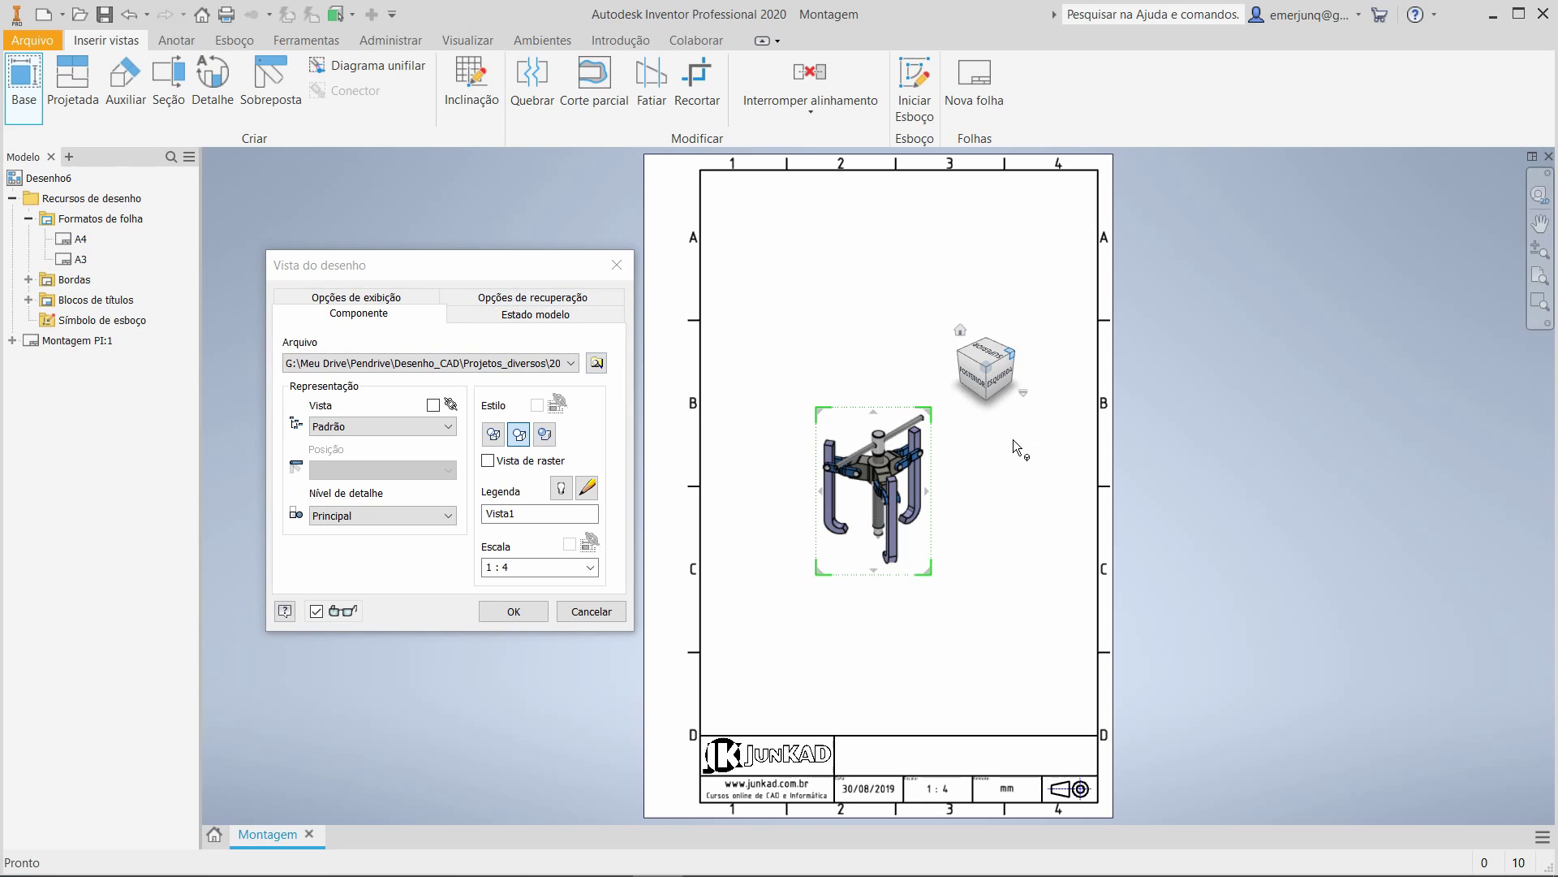
Set the base view's scale to 1:2 and place it near the middle of the sheet.
click(590, 567)
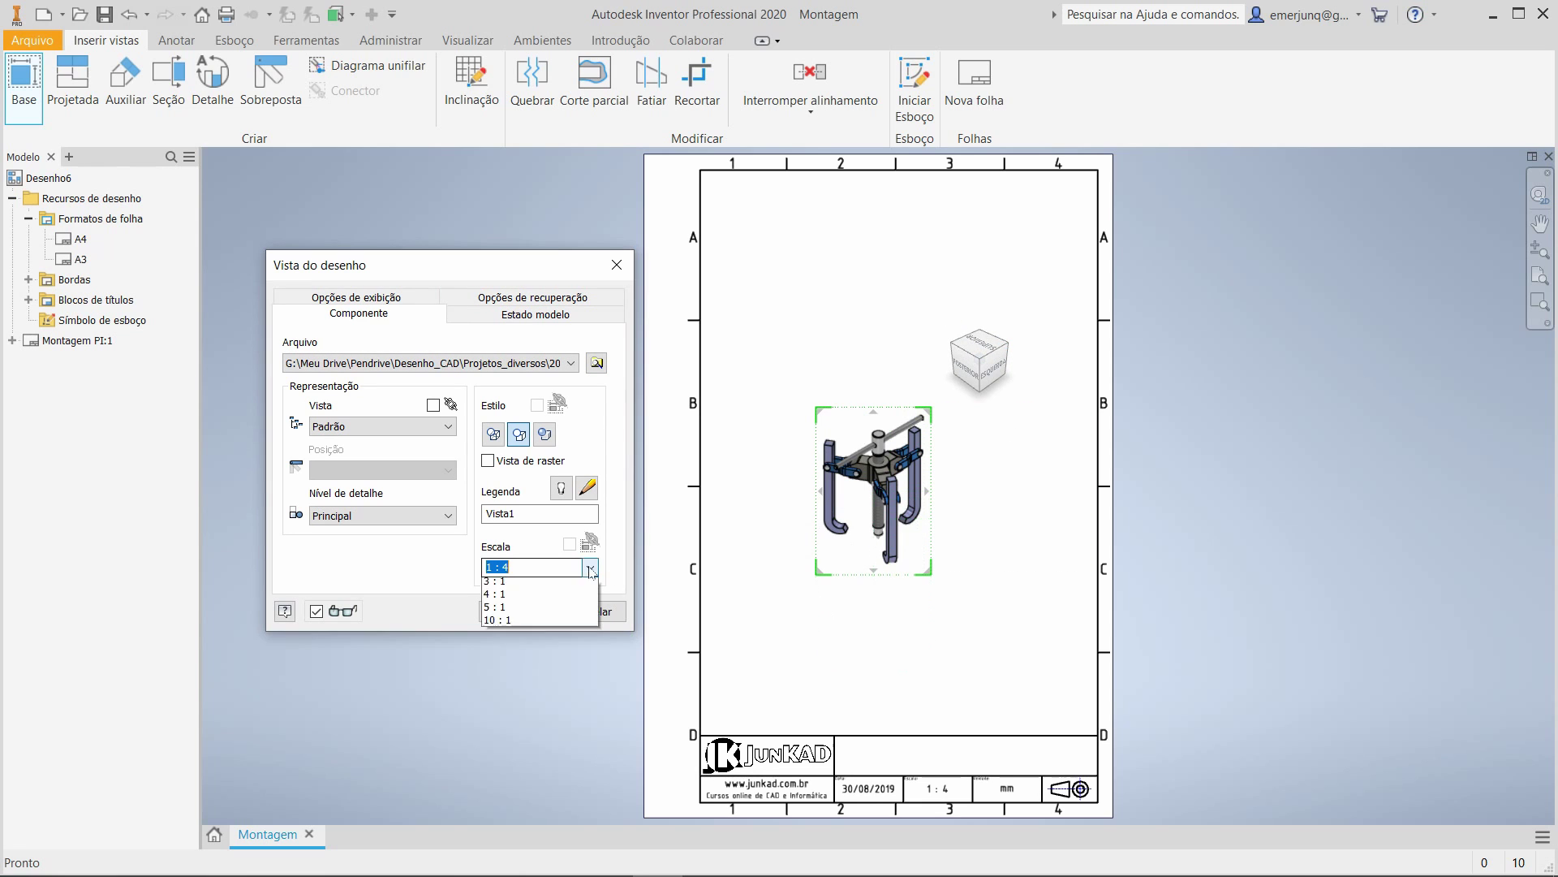
click(532, 610)
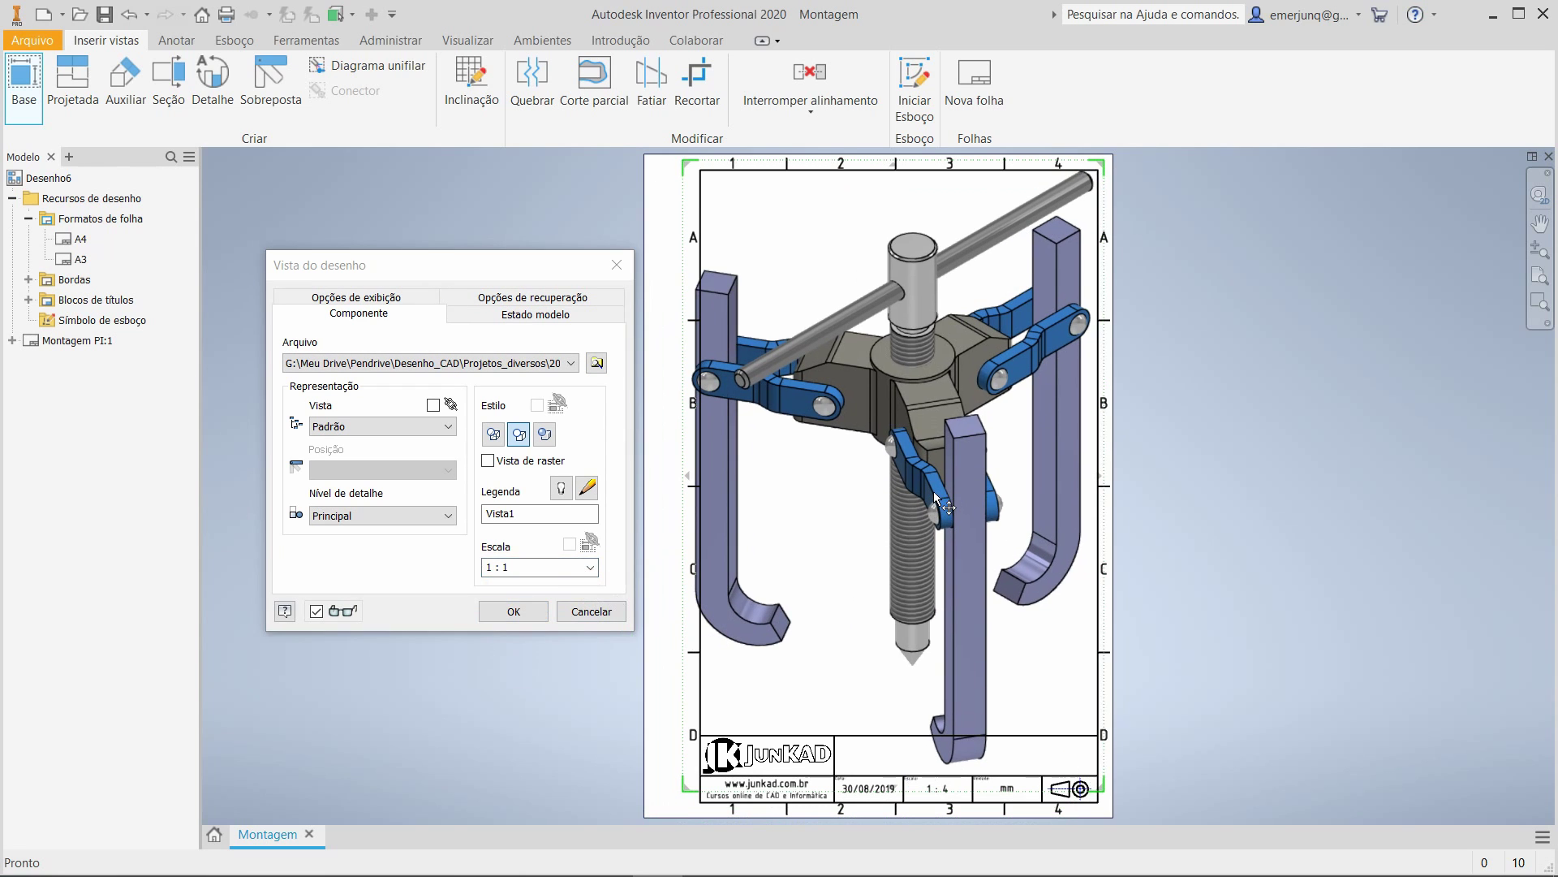
click(590, 566)
click(558, 599)
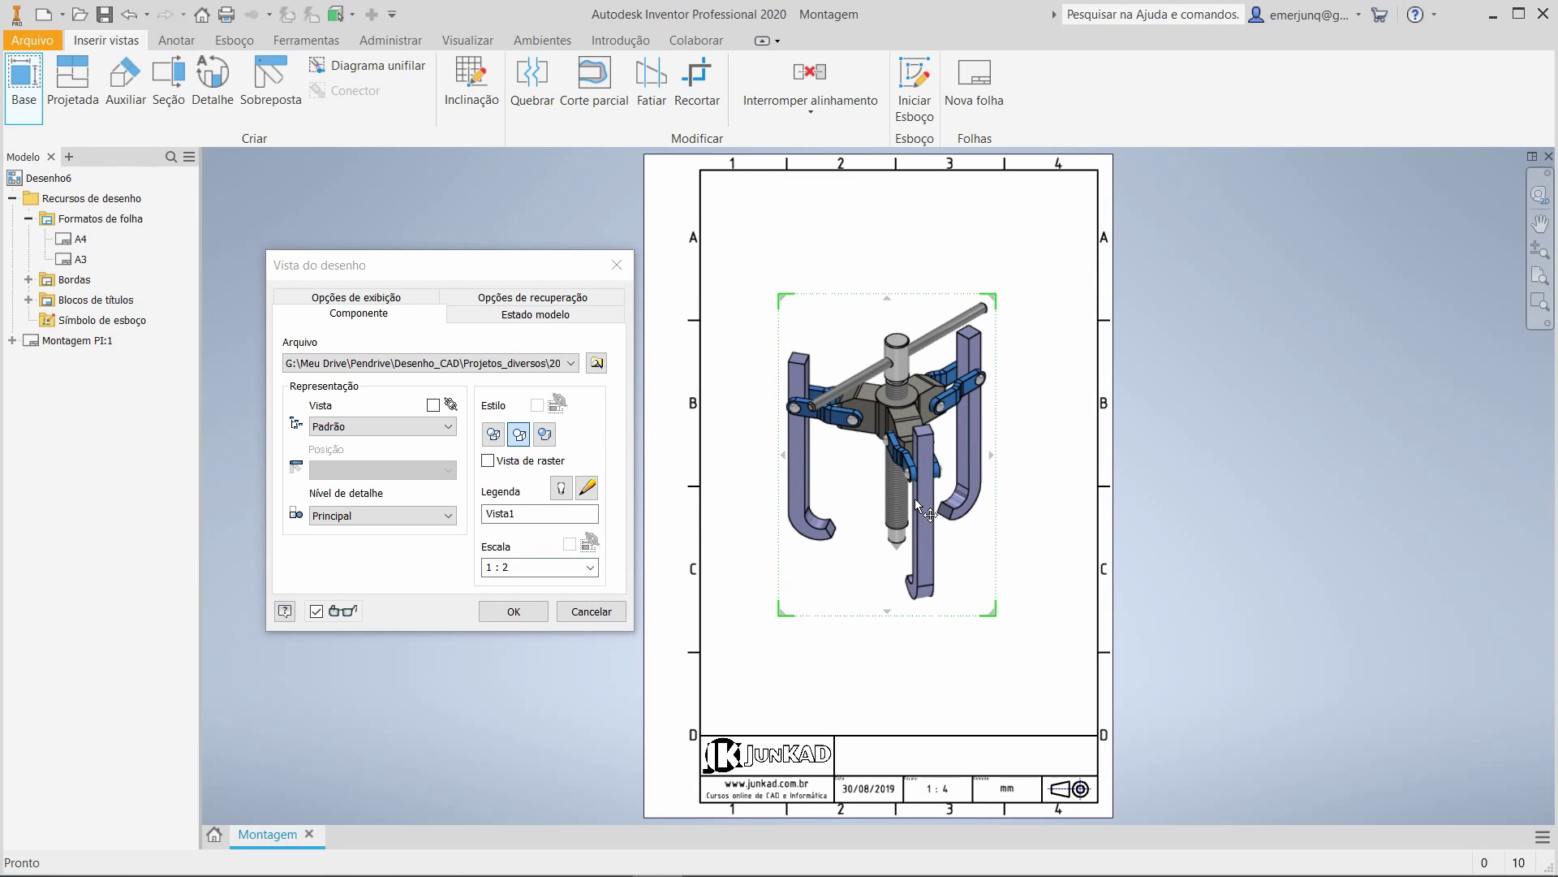
click(914, 498)
click(513, 611)
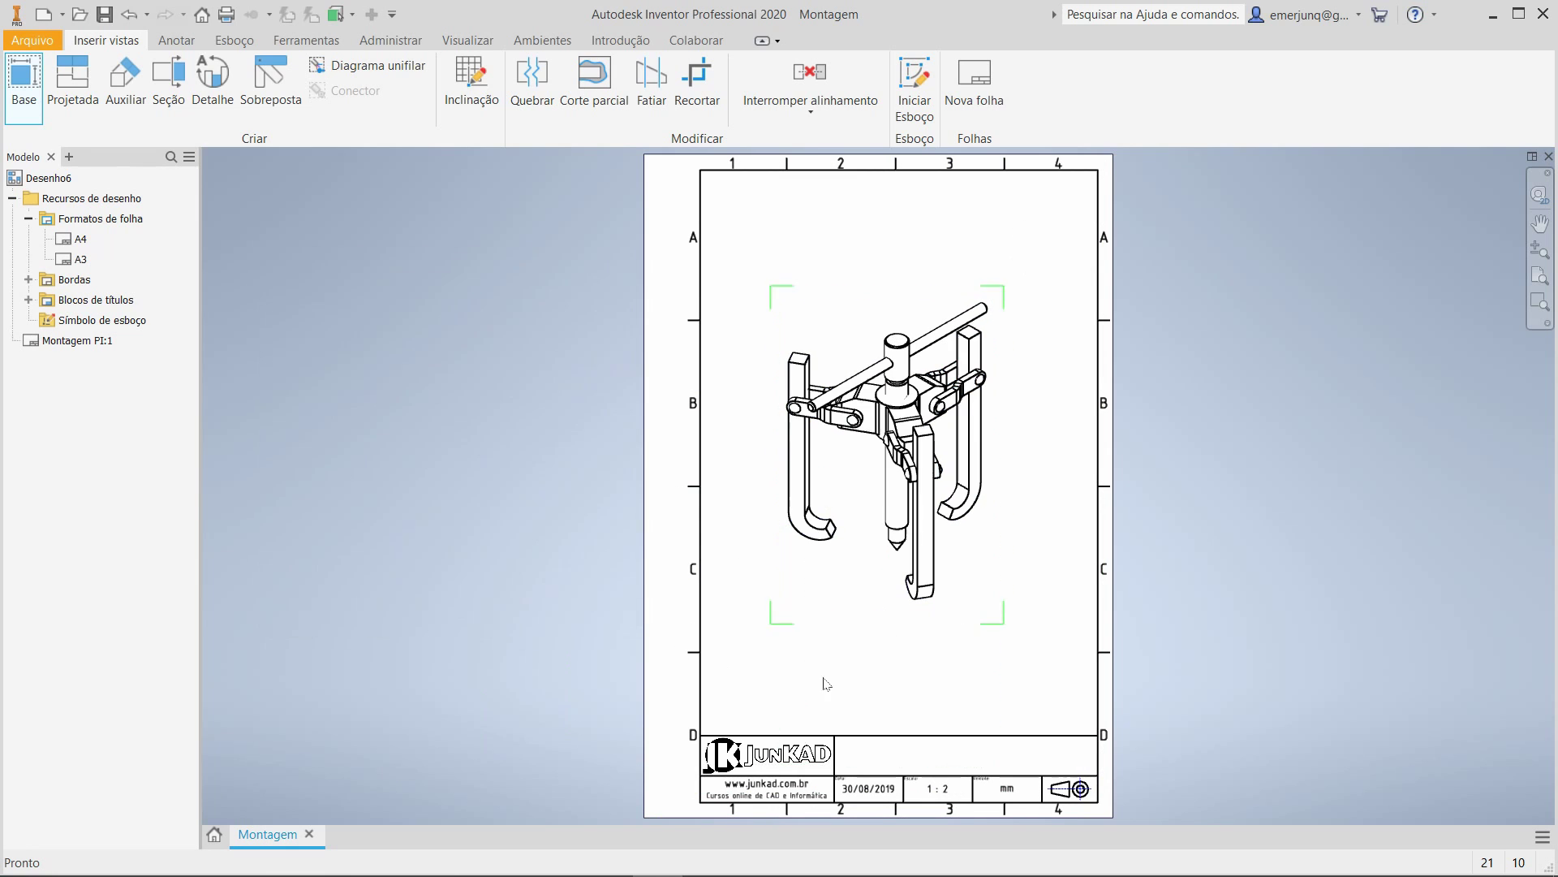
Edit the assembly view to use the shaded display style.
double_click(864, 614)
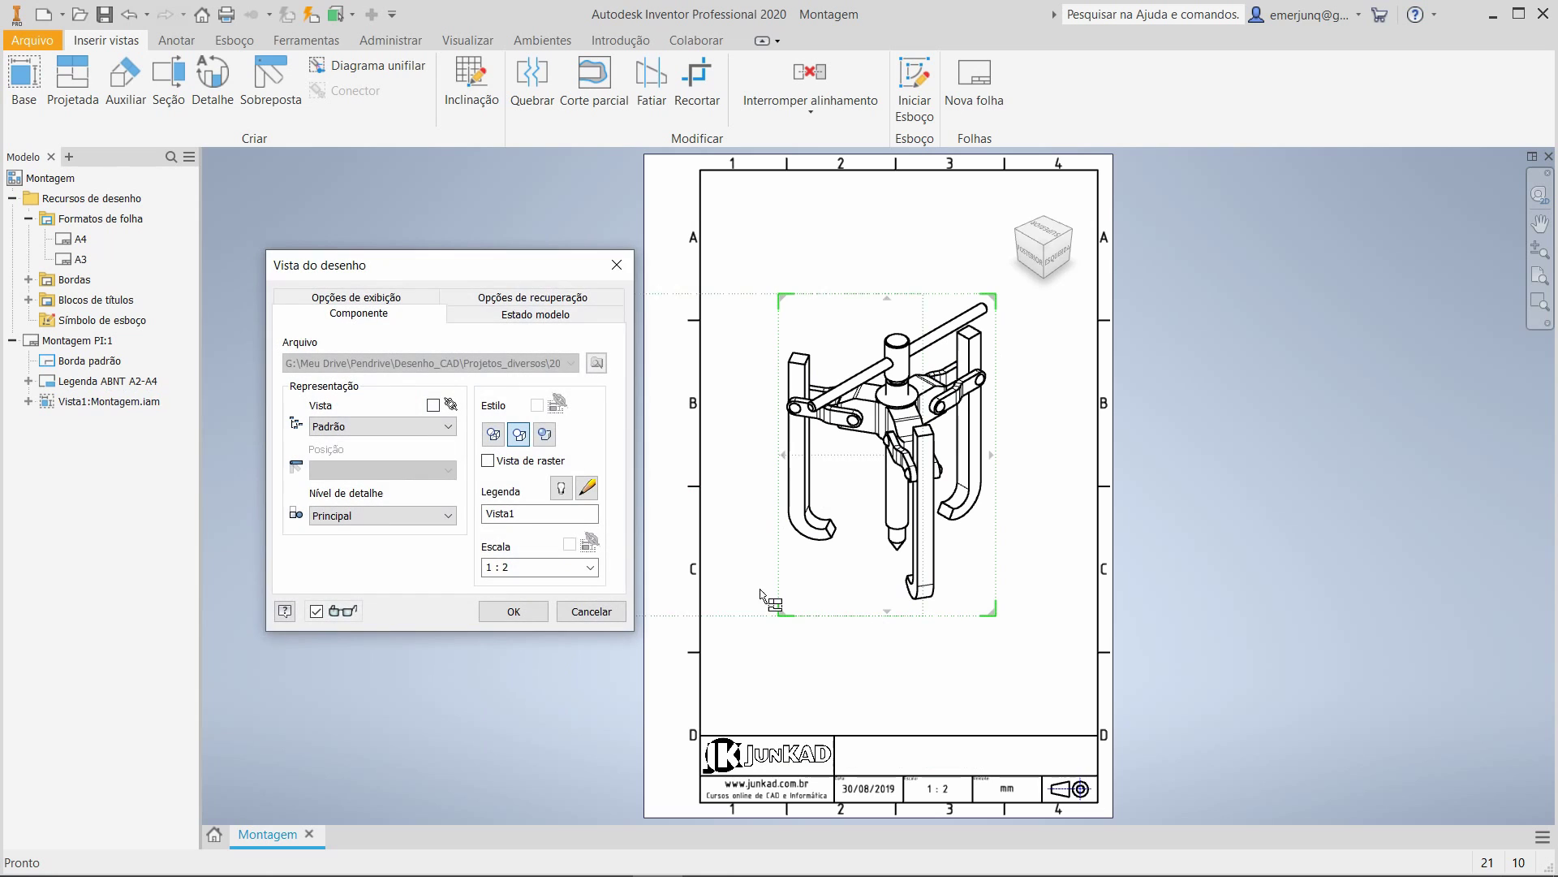
click(357, 297)
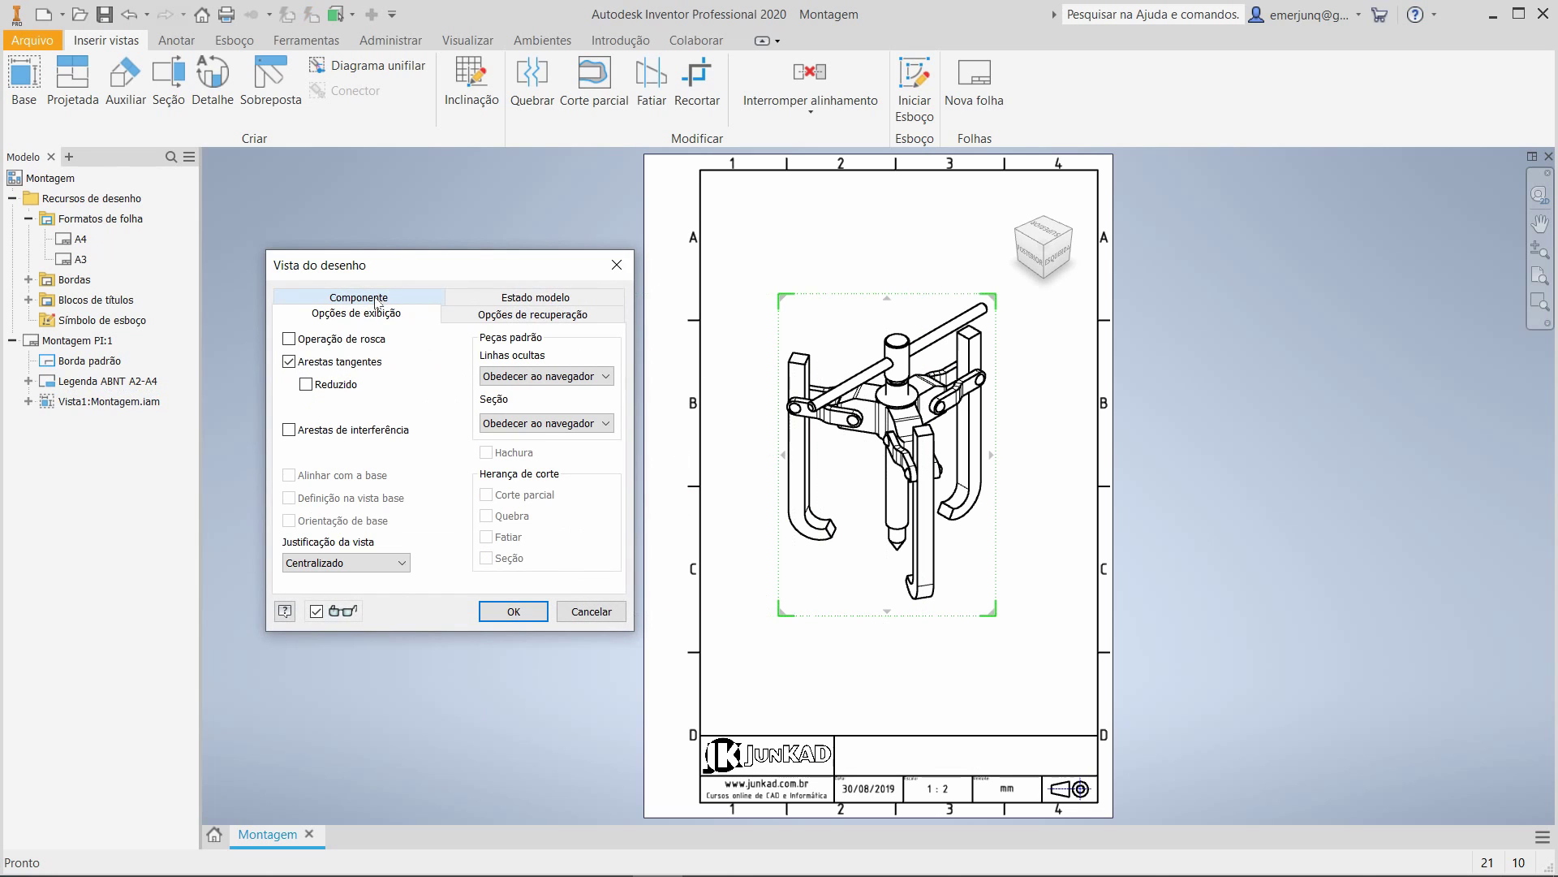
click(513, 611)
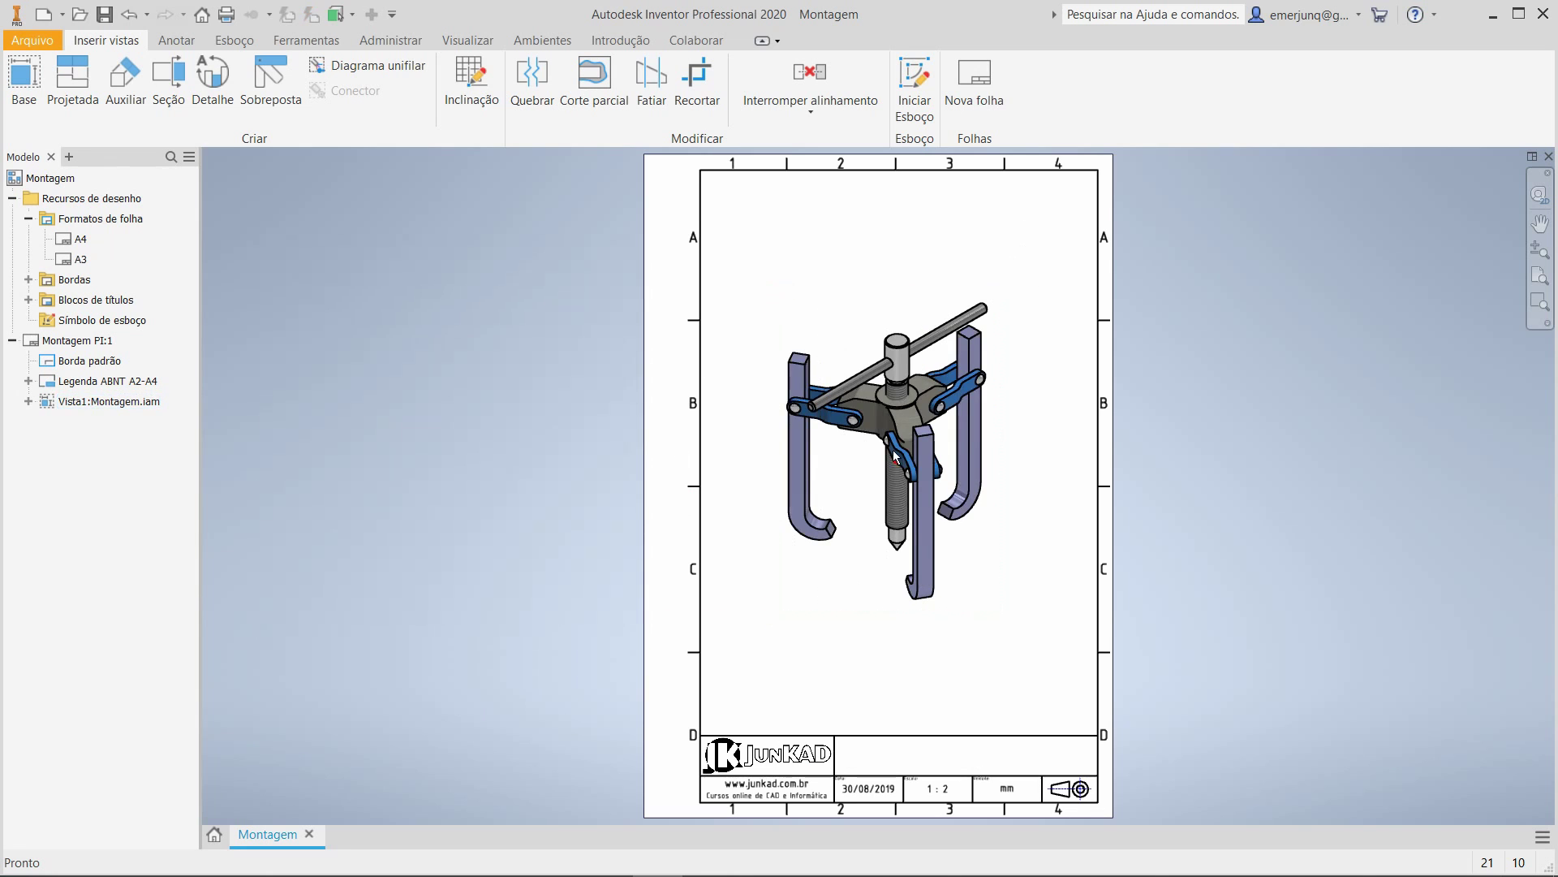
Move the assembly view slightly higher on the sheet, leaving free space above the title block.
scroll(829, 442, up, 5)
scroll(899, 500, down, 4)
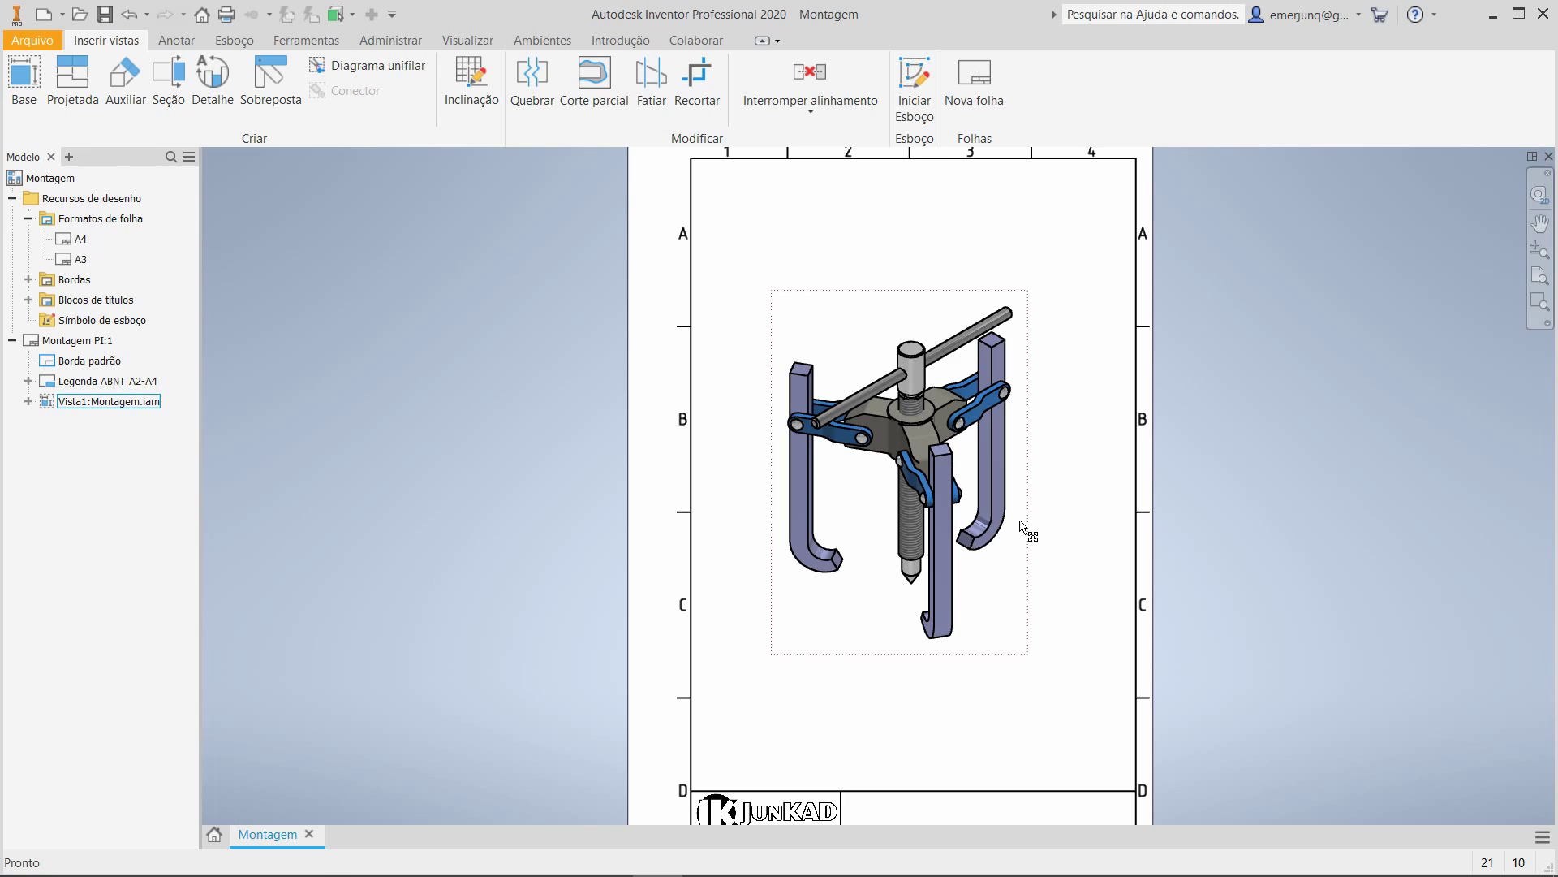
drag(1020, 520, 1042, 470)
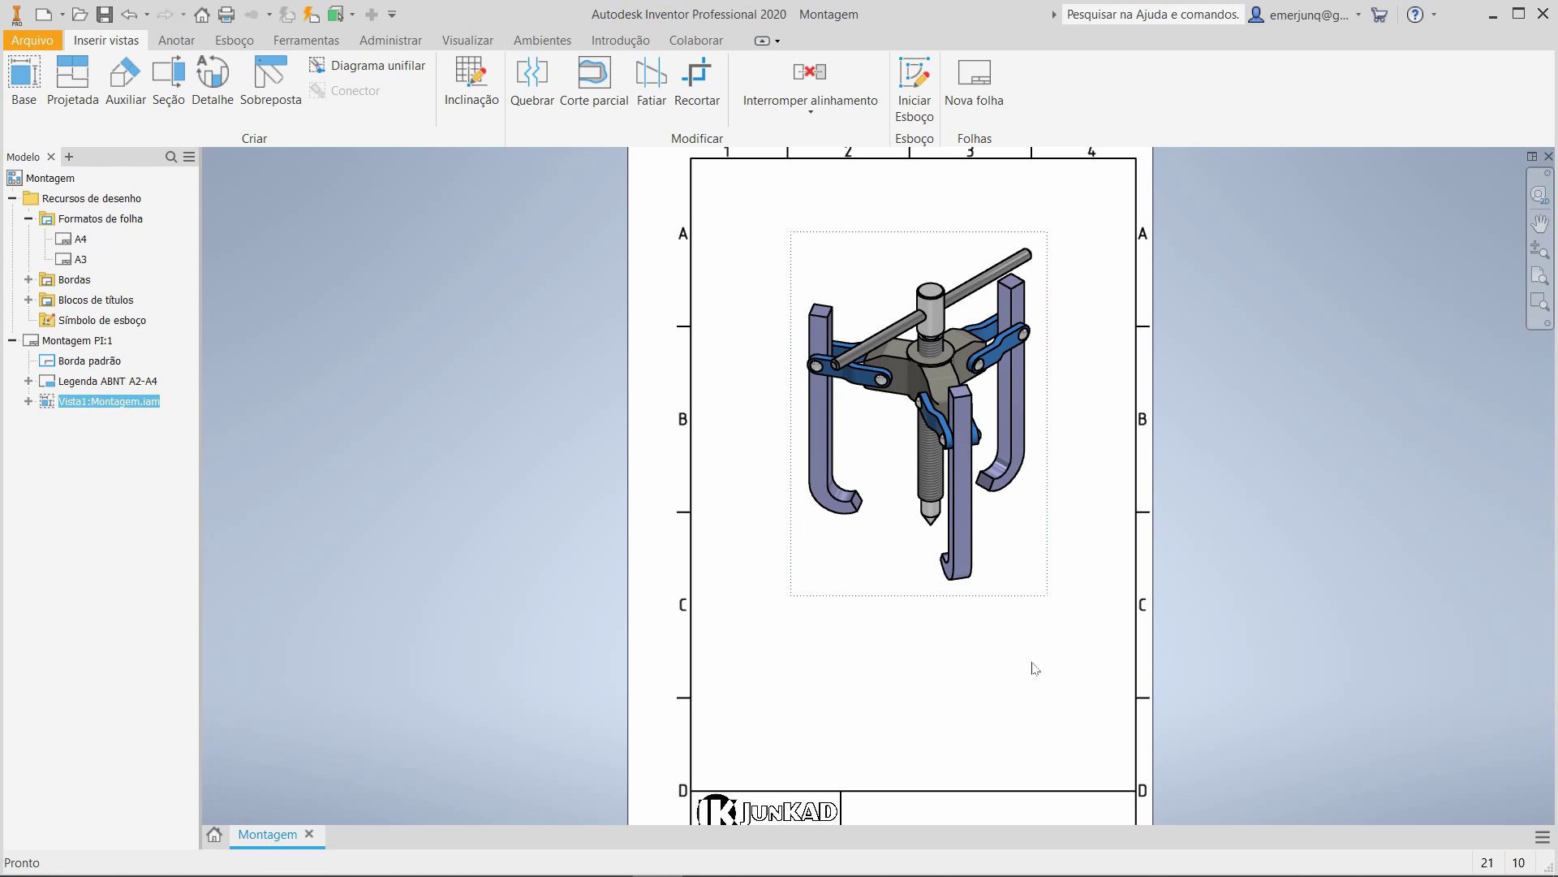
click(1028, 667)
middle_drag(825, 684, 785, 707)
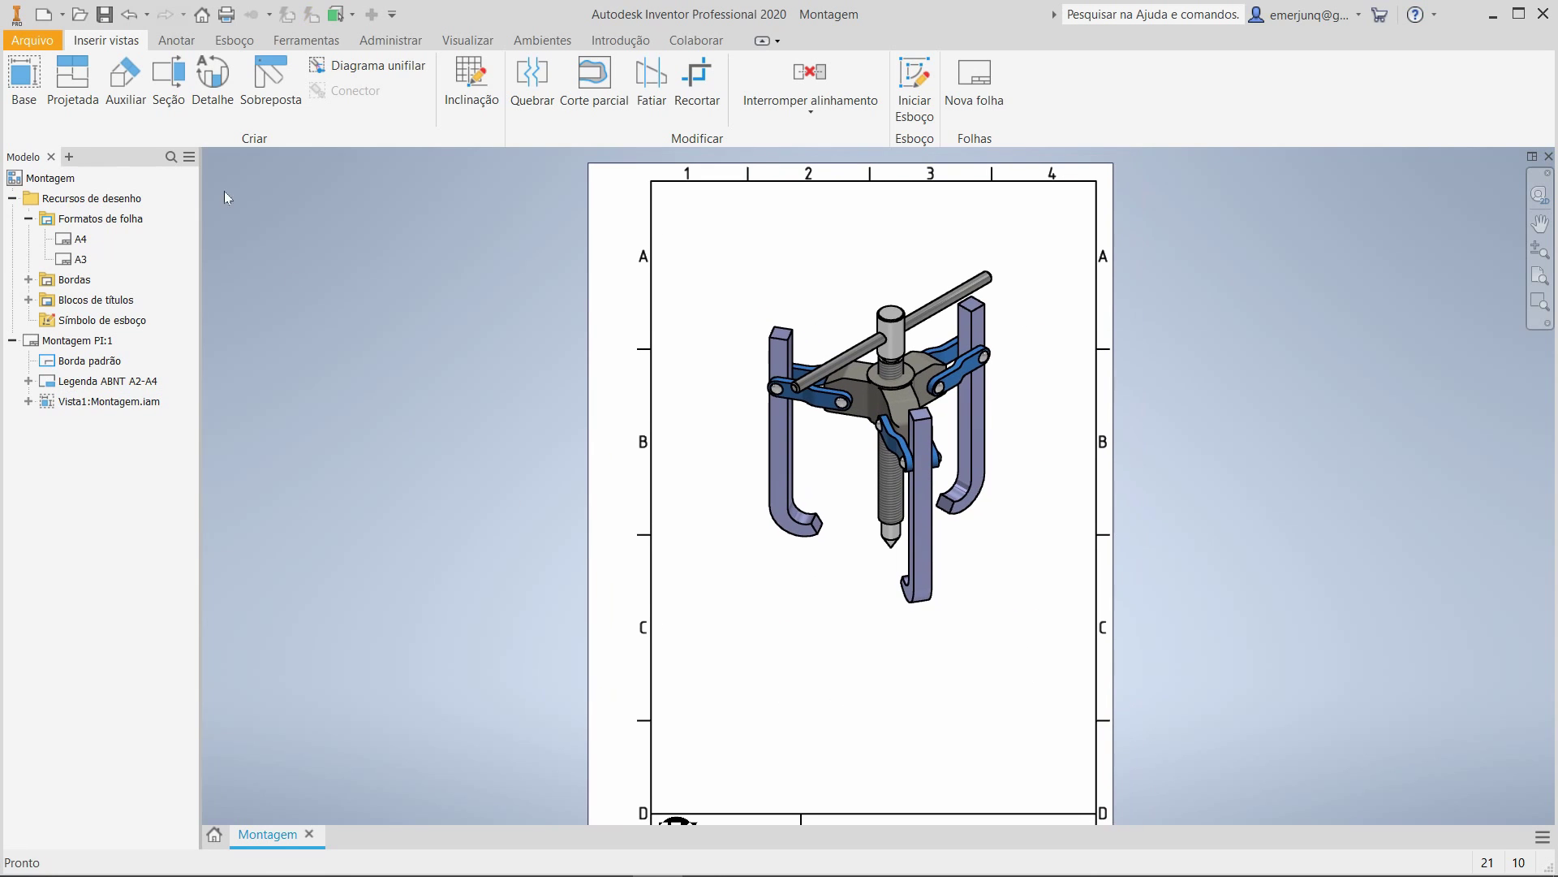
Insert a structured, first-level parts list from Montagem.iam, enabling its bill of materials view, and place it directly above the title block.
click(179, 42)
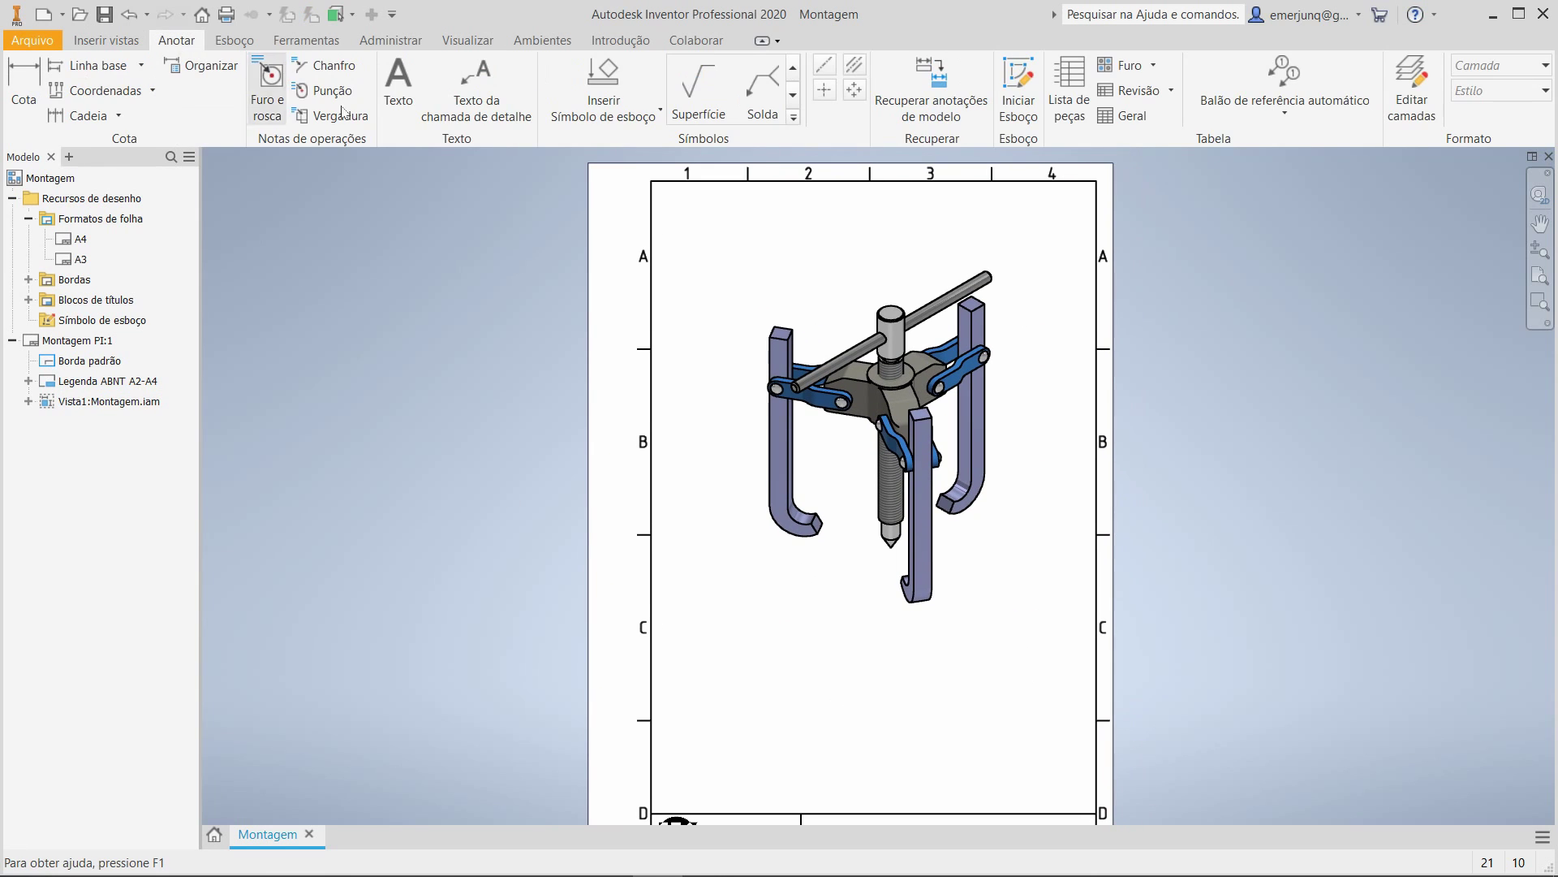
click(1070, 90)
click(507, 260)
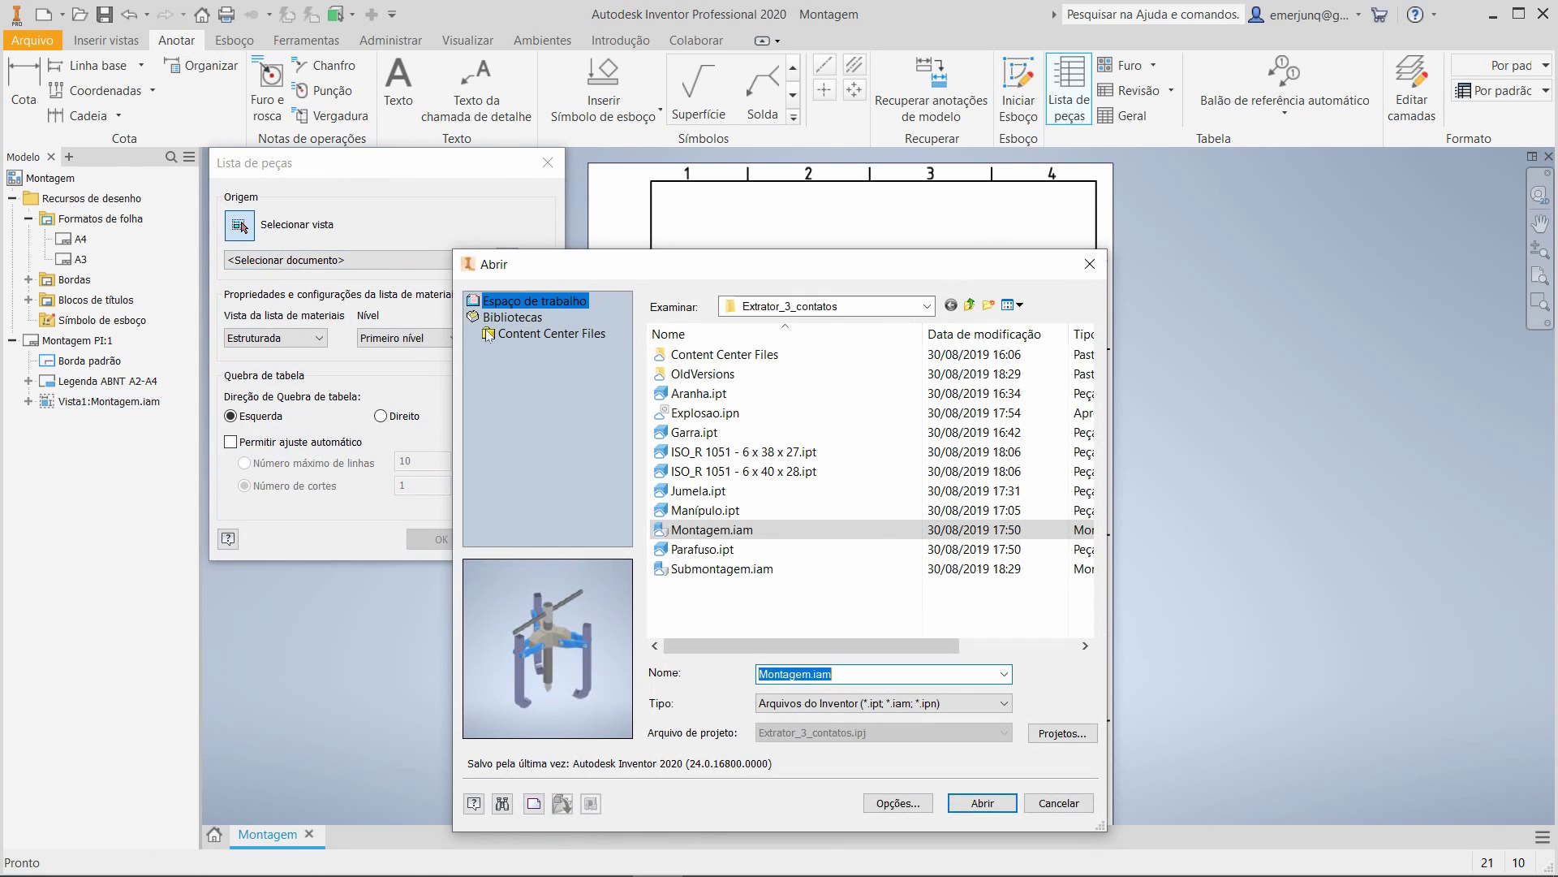
click(716, 536)
click(982, 803)
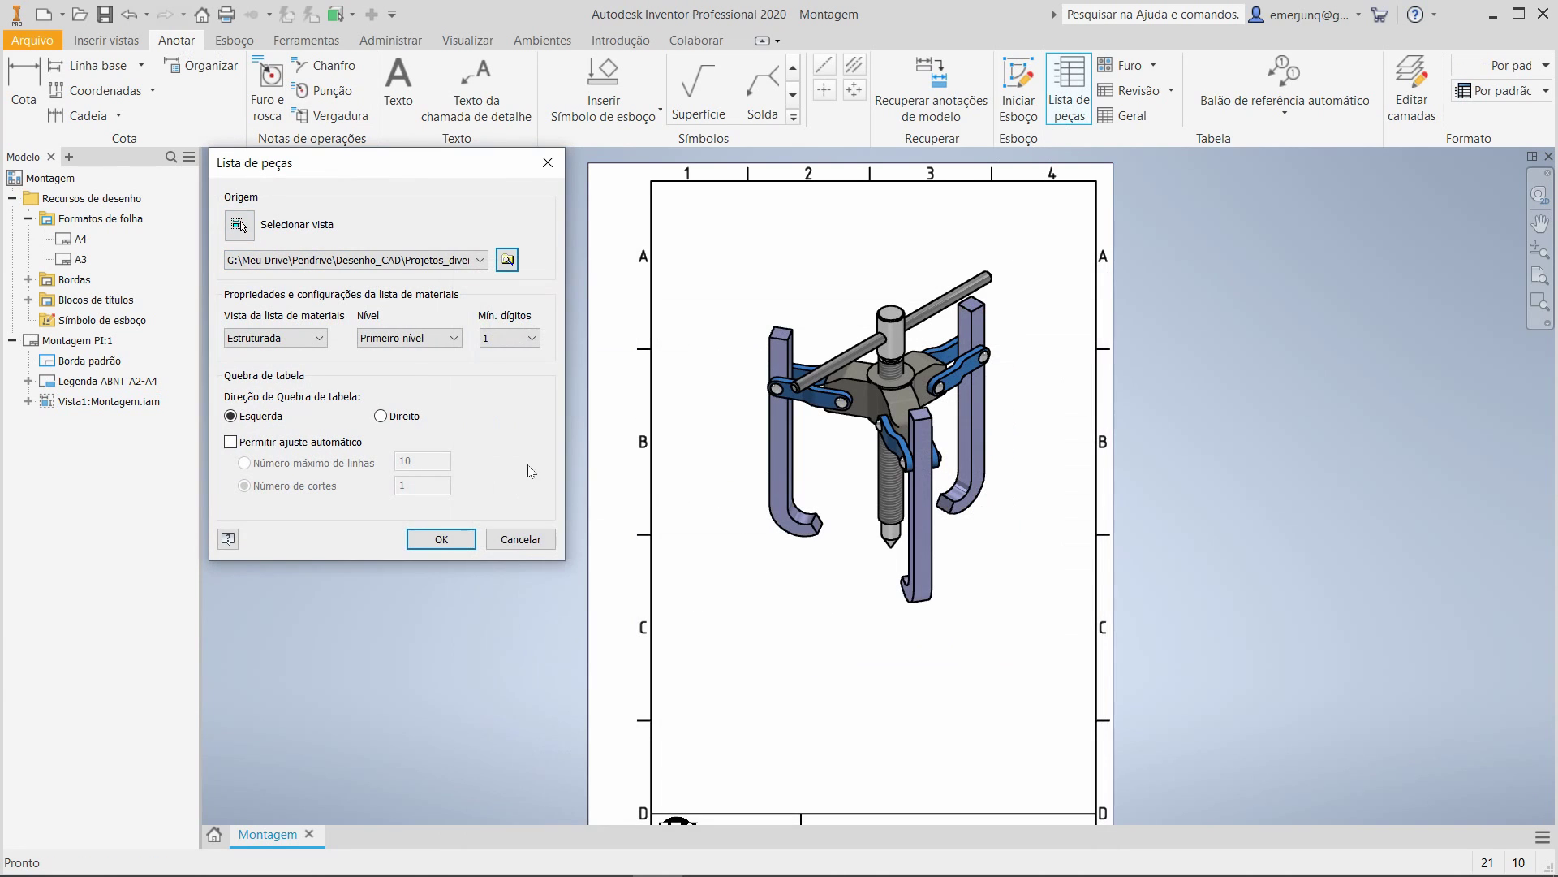
click(456, 536)
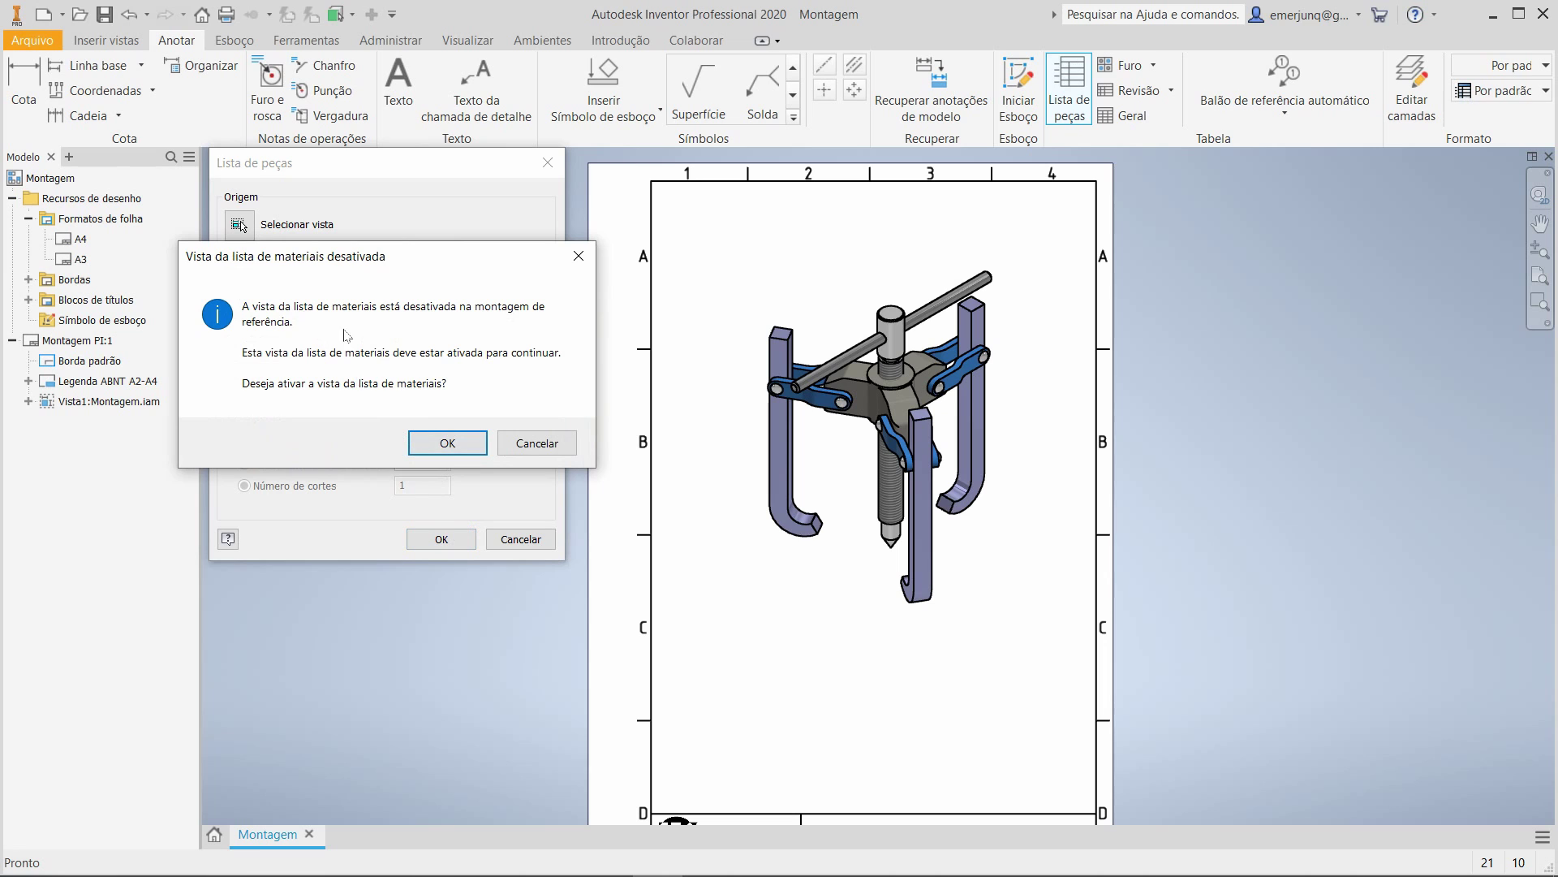
click(449, 442)
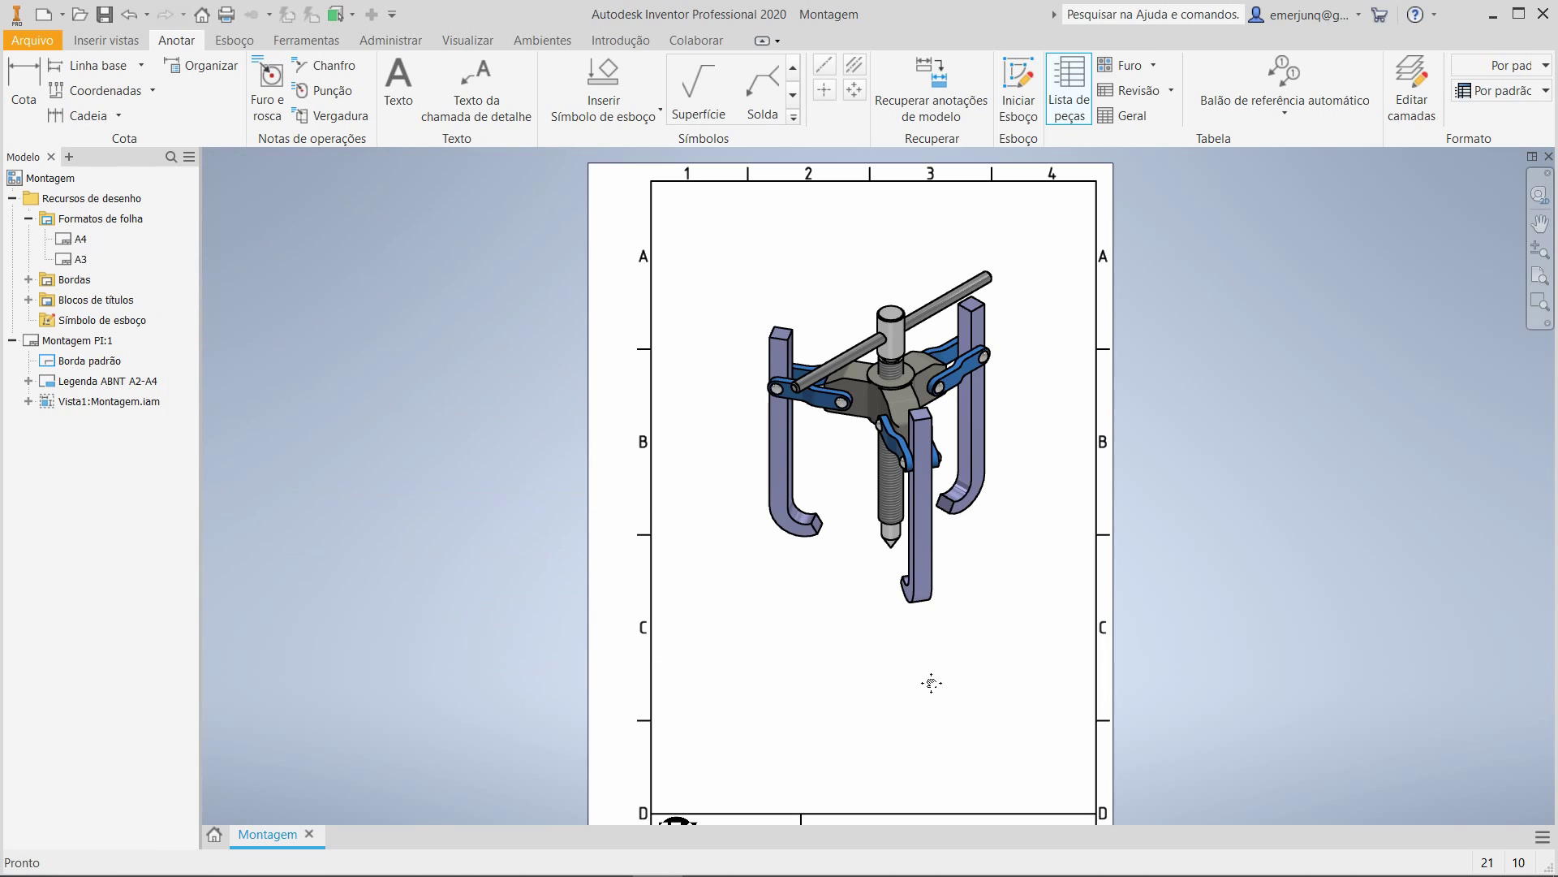
click(986, 676)
scroll(626, 632, down, 3)
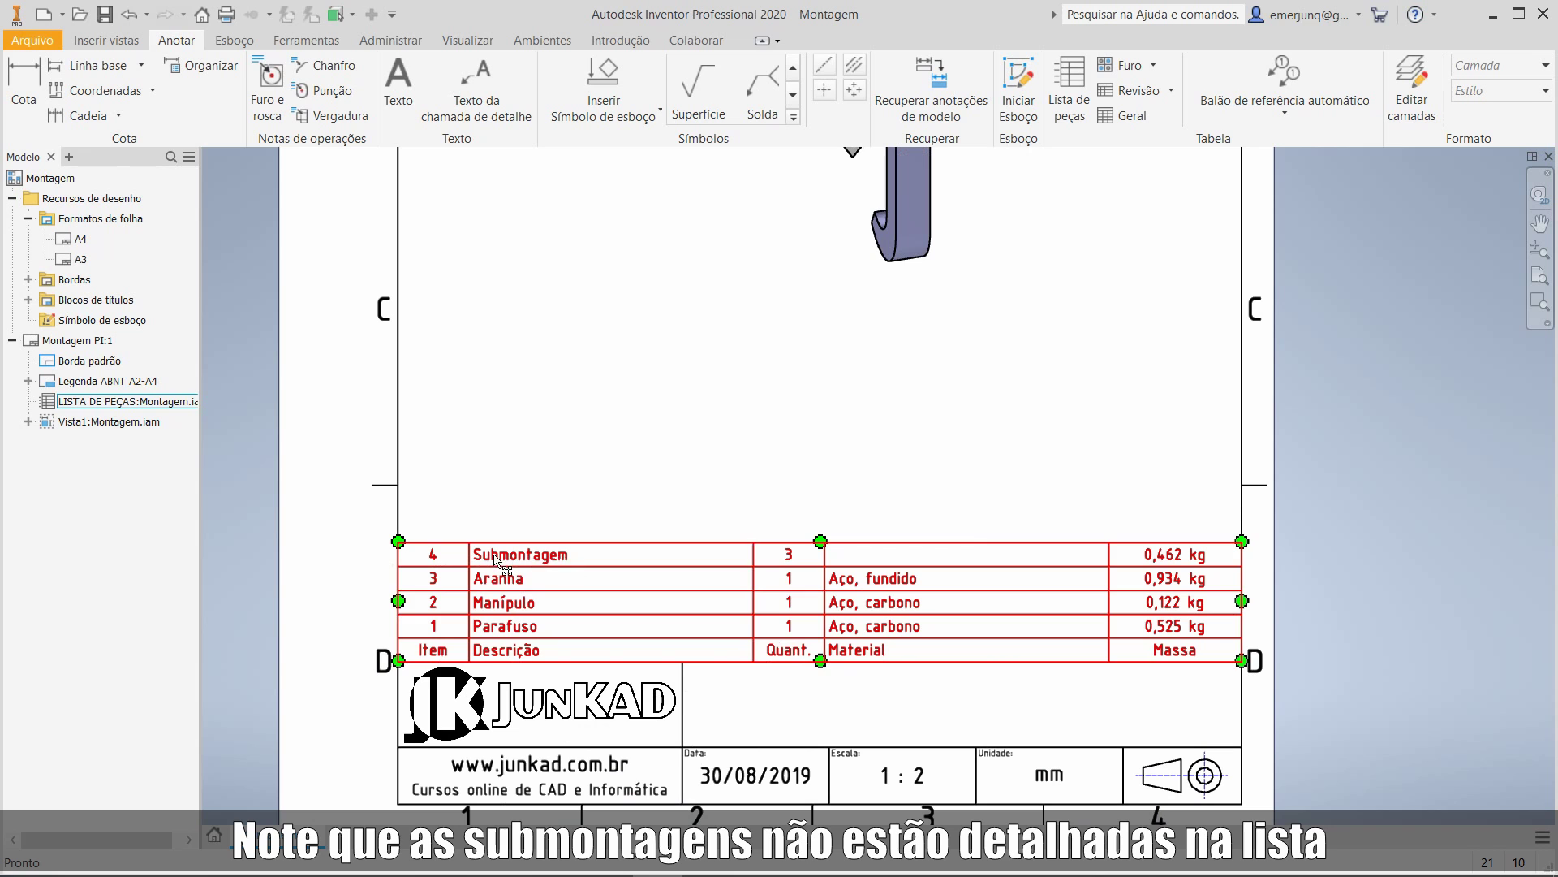
Shift the assembly view slightly to the left to centre it between the sheet's borders.
scroll(657, 517, up, 3)
middle_drag(697, 479, 678, 557)
middle_drag(679, 557, 676, 571)
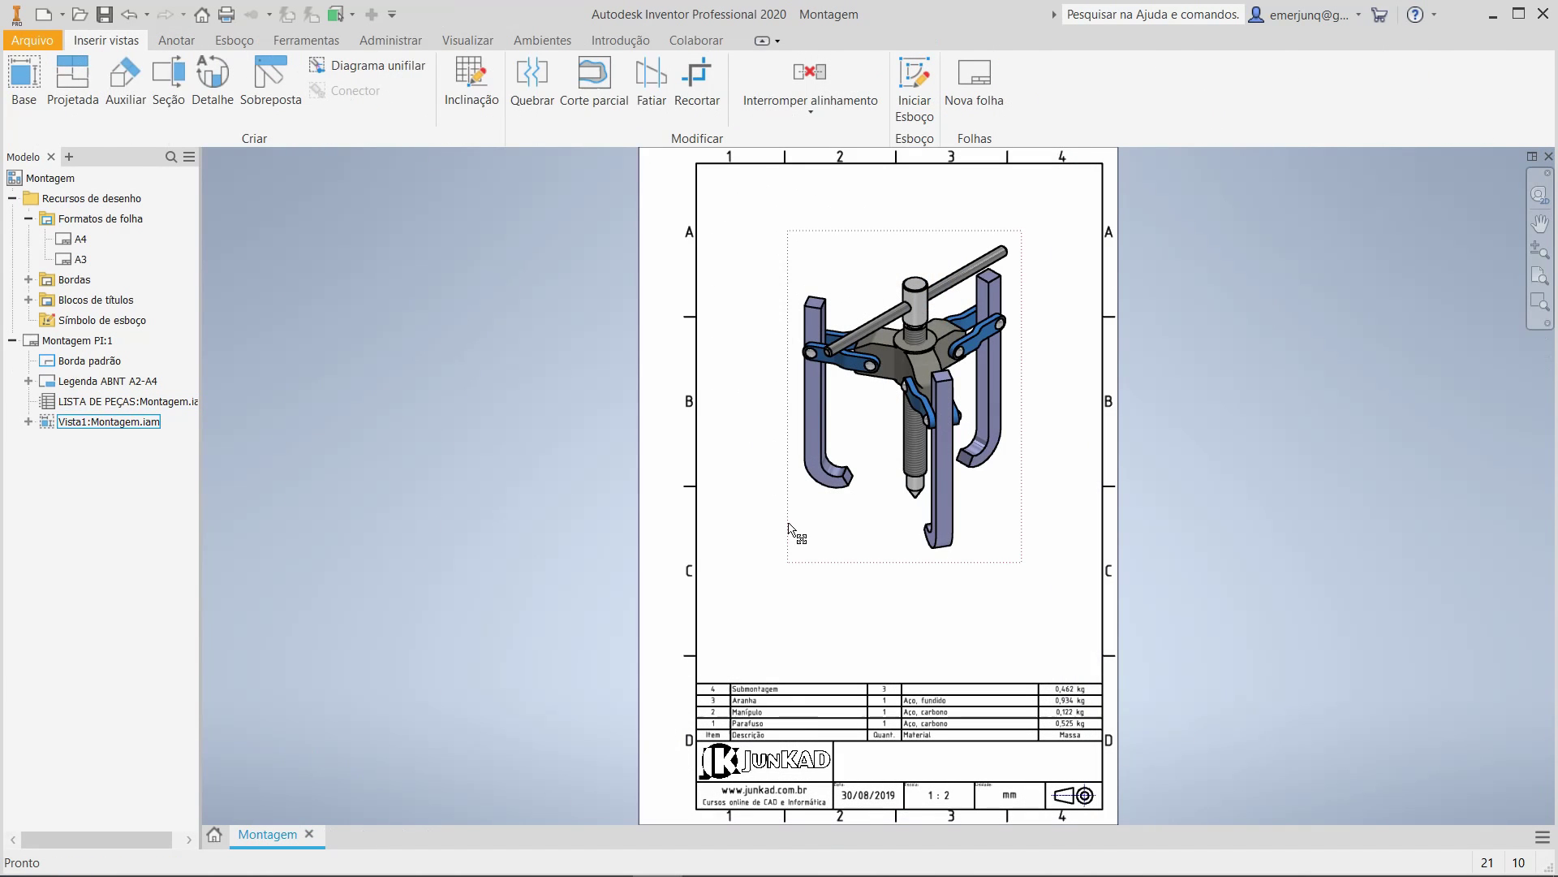
drag(790, 528, 771, 528)
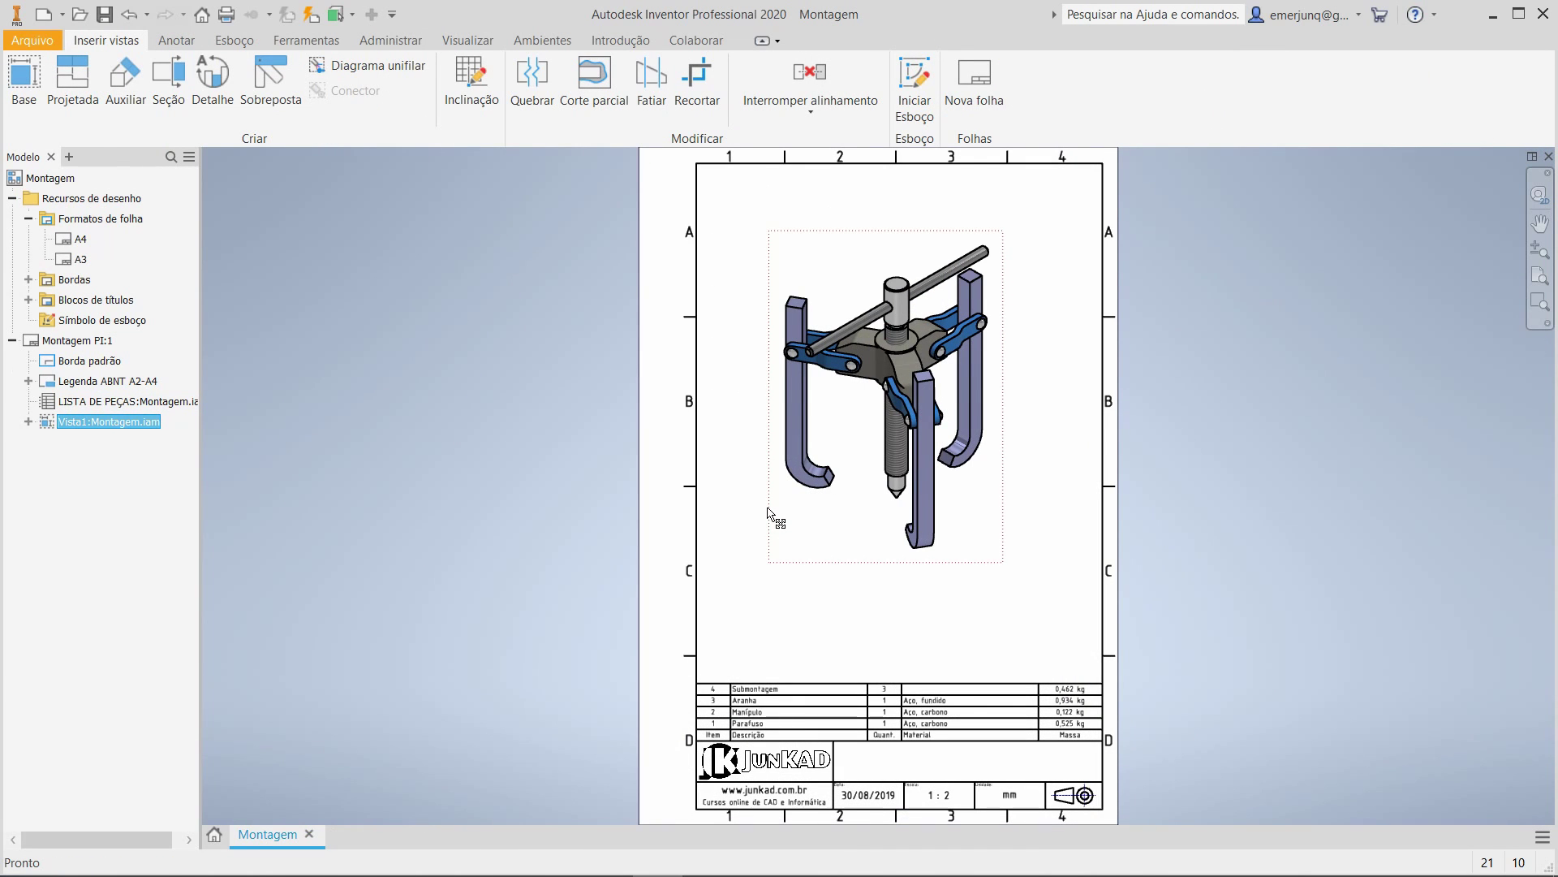
Open Montagem.iam from the drawing view and select the Submontagem row in the structured view of its bill of materials.
right_click(768, 510)
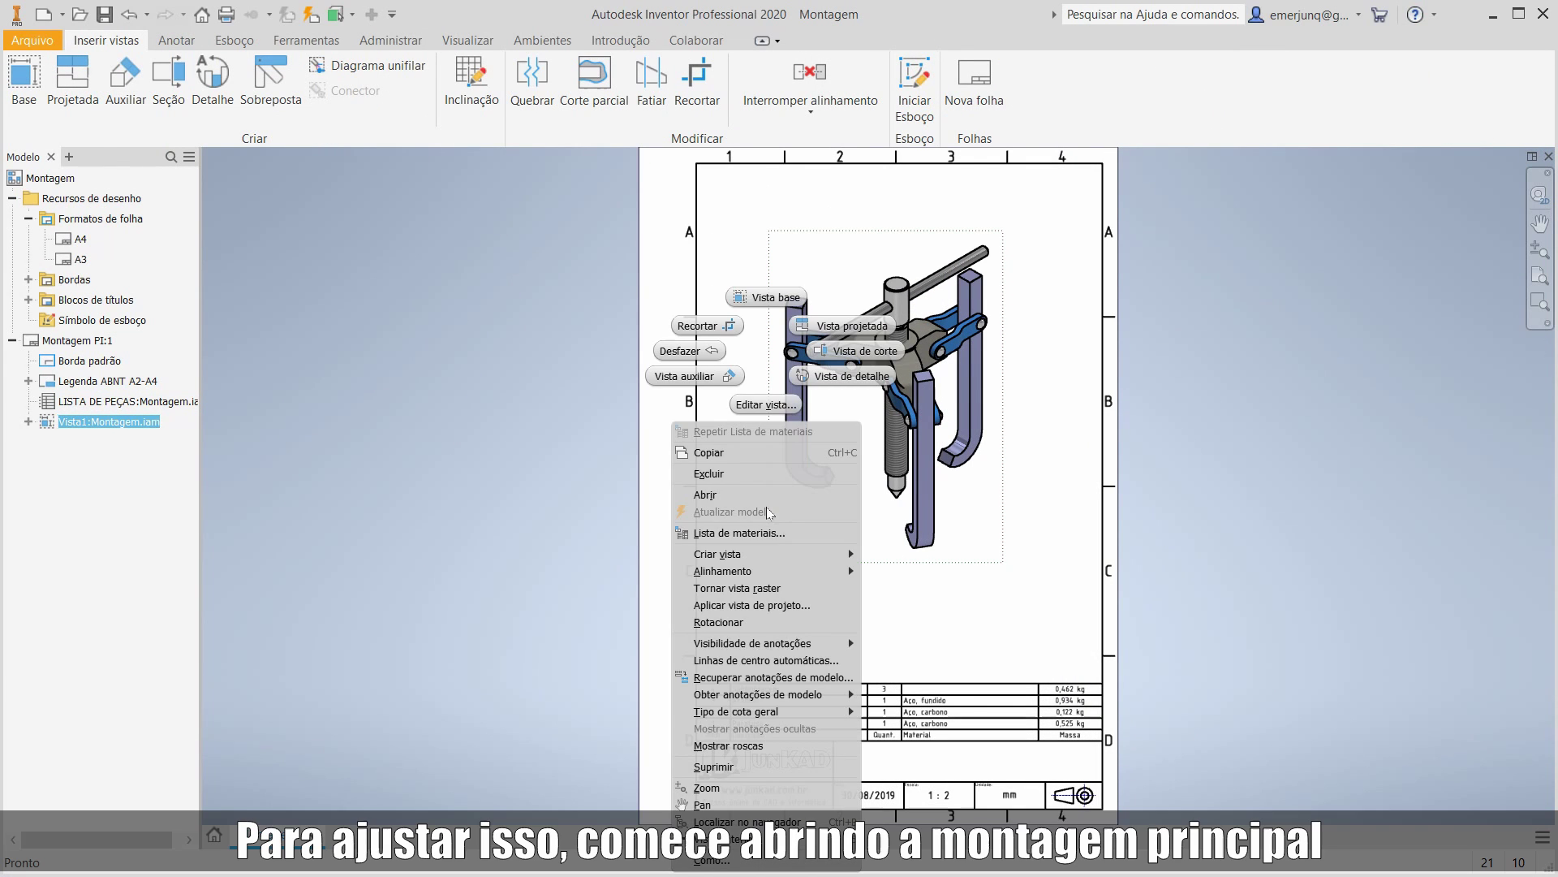
click(702, 495)
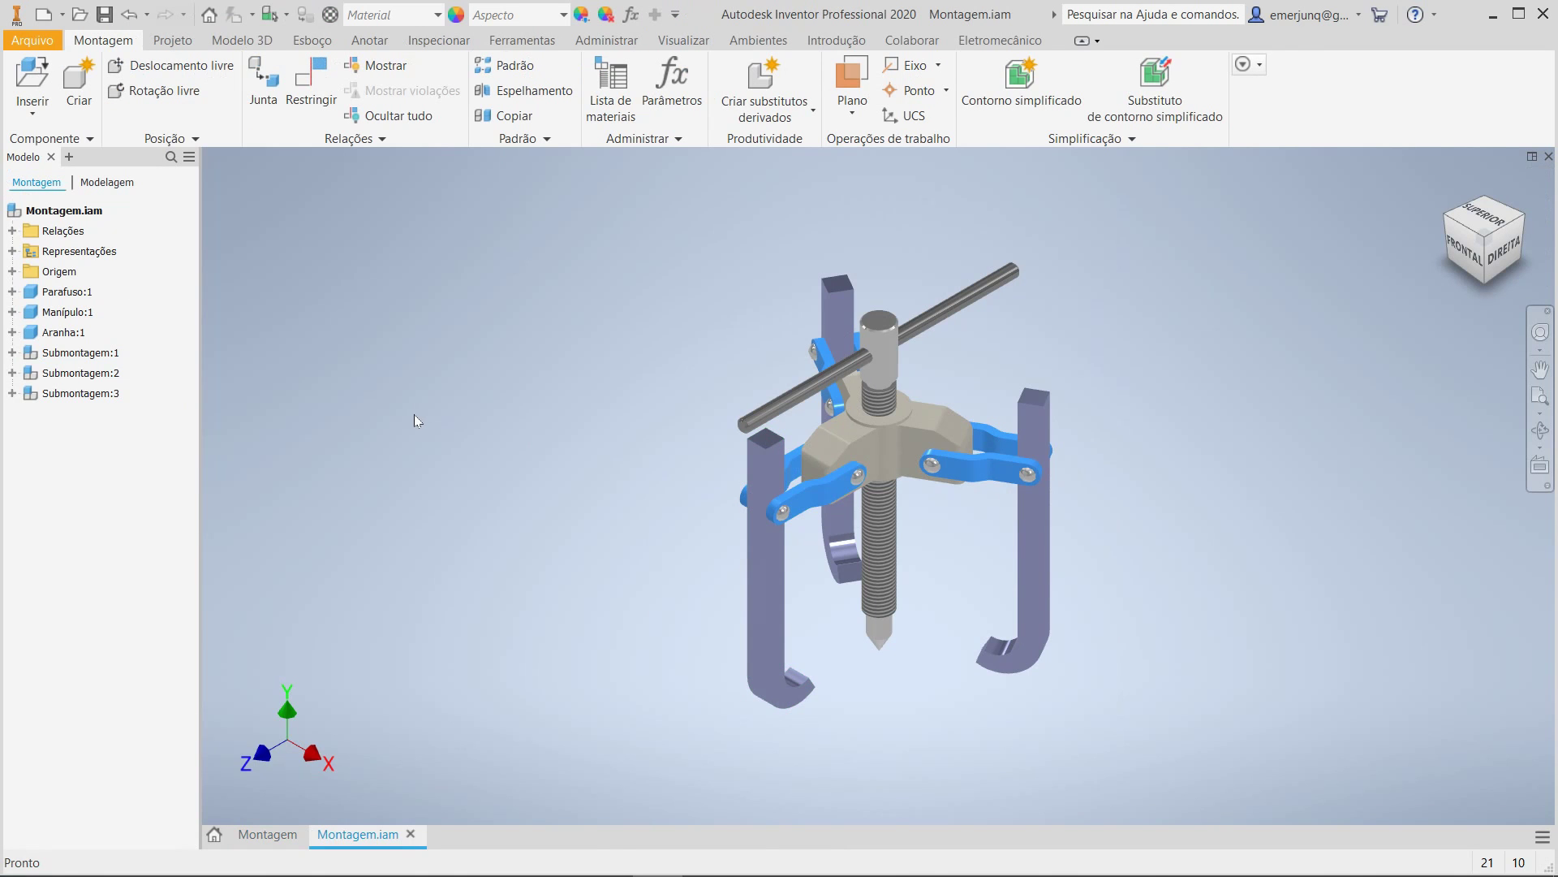
click(611, 85)
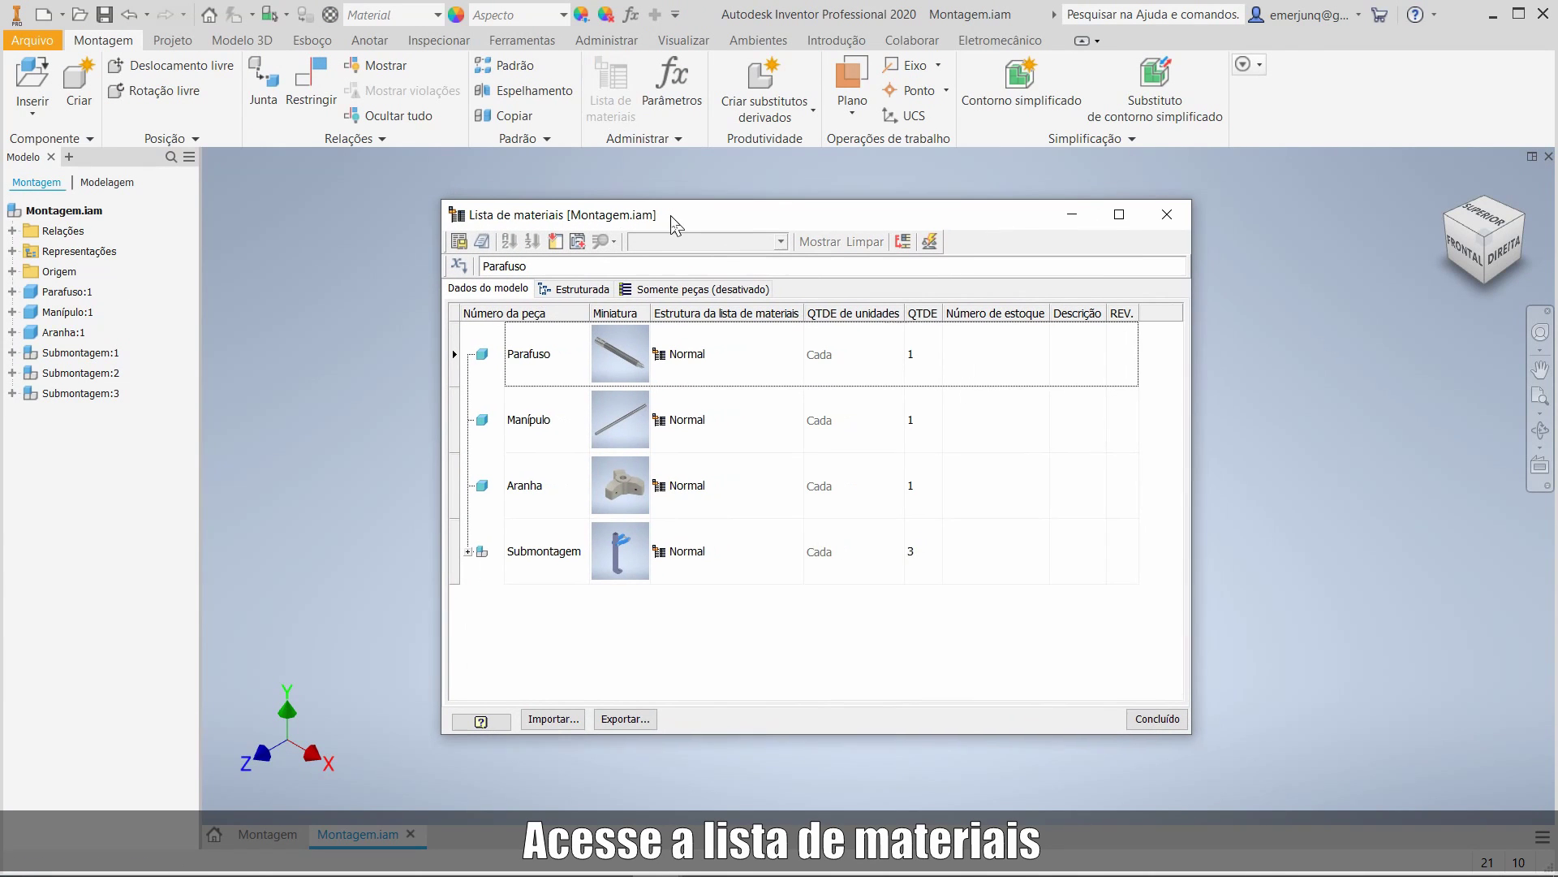
drag(672, 218, 658, 220)
click(492, 291)
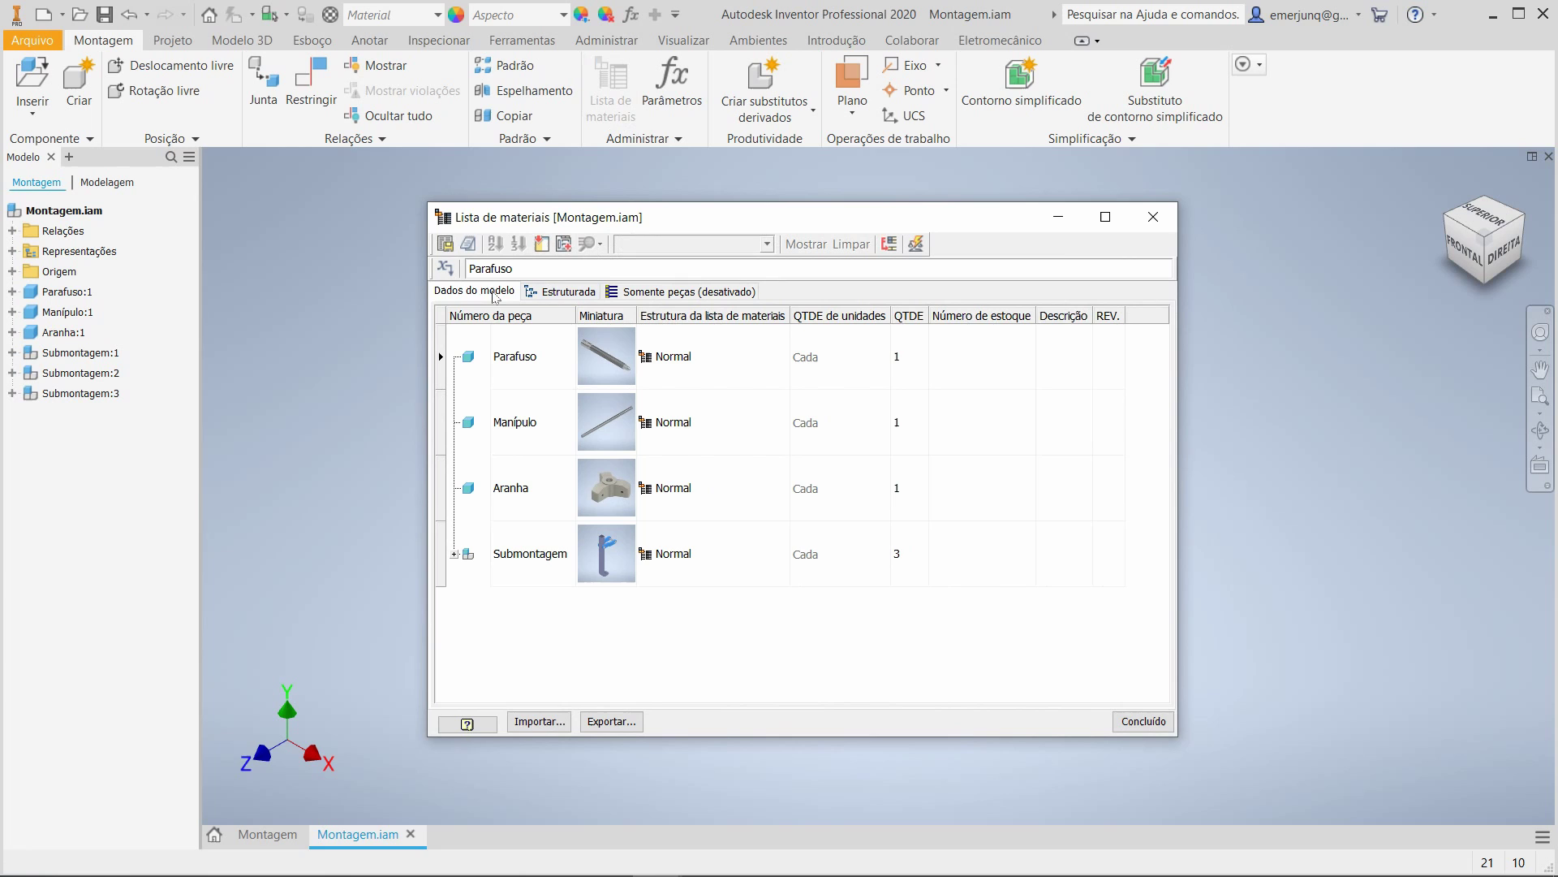
click(552, 290)
click(542, 560)
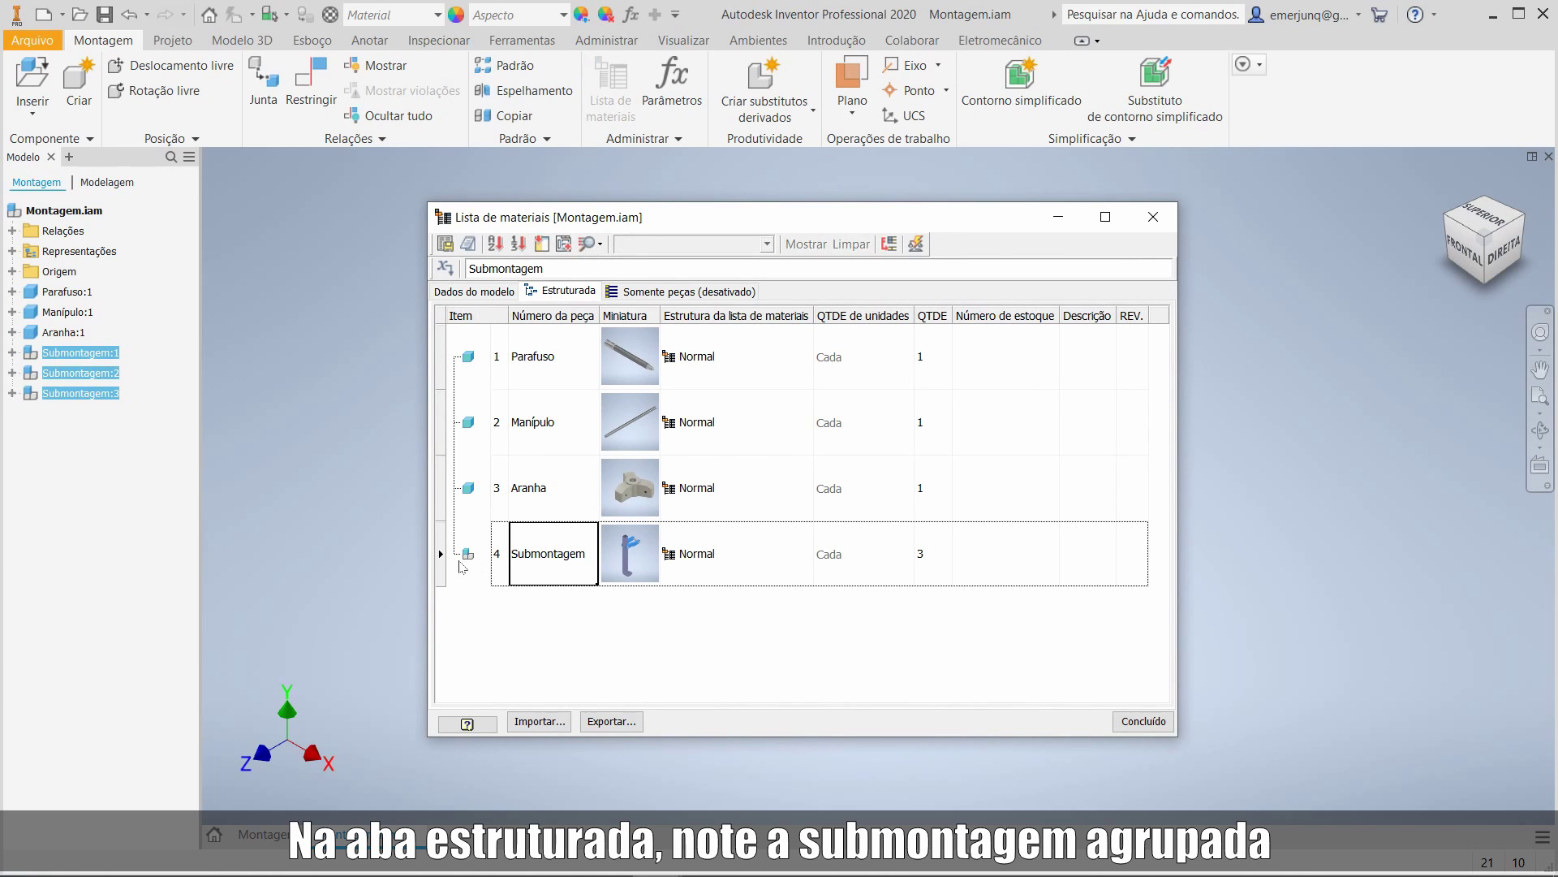
Set the structured bill of materials view to Todos os níveis and expand Submontagem to show its component parts.
click(599, 244)
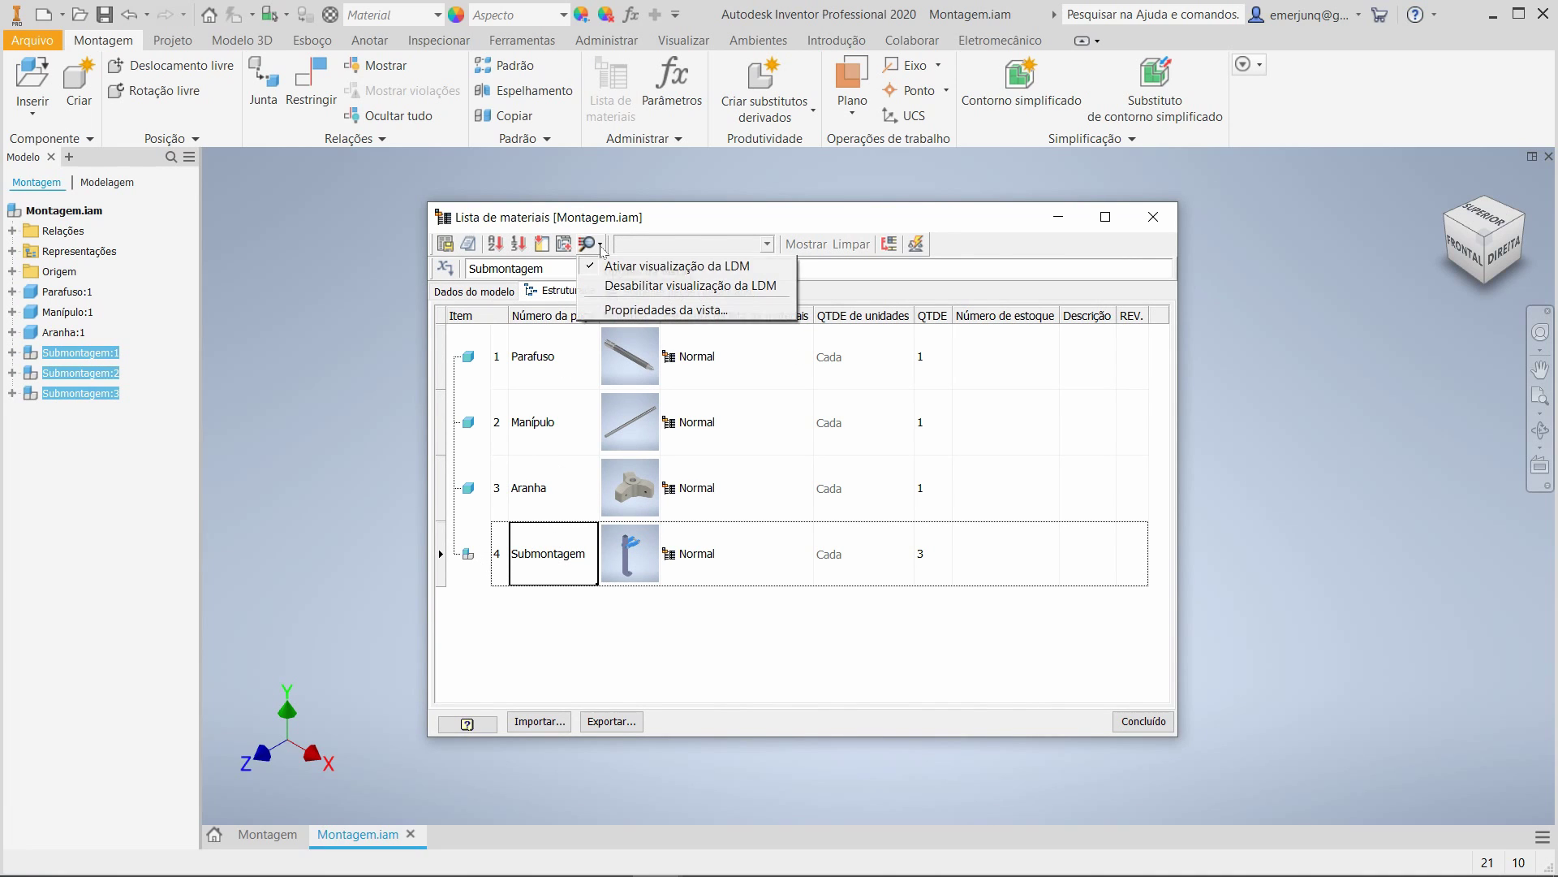
click(631, 313)
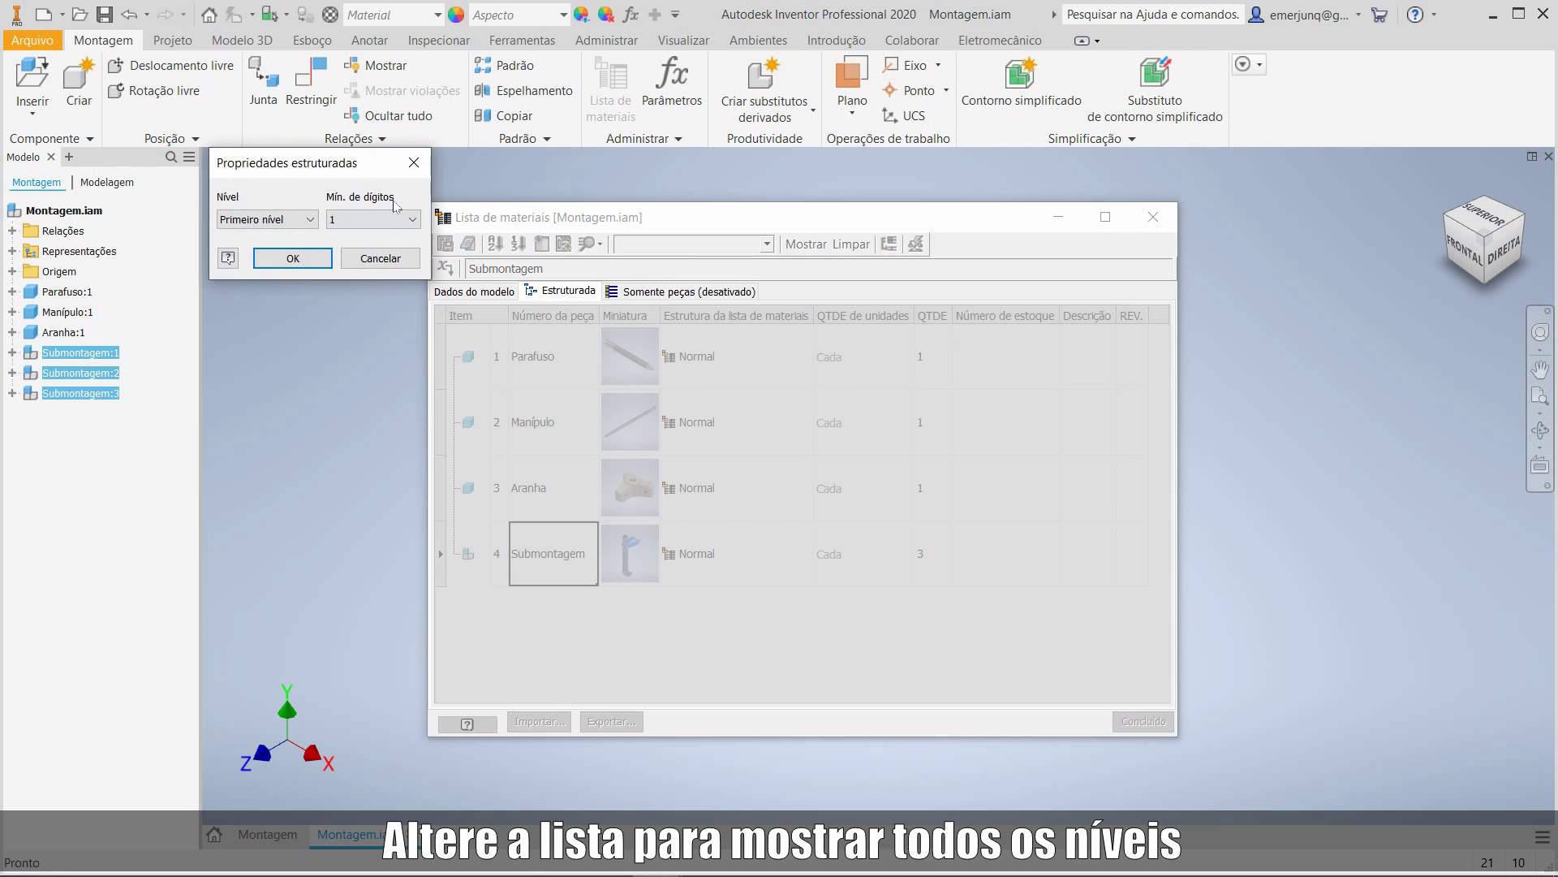
drag(344, 169, 755, 363)
click(713, 404)
click(661, 433)
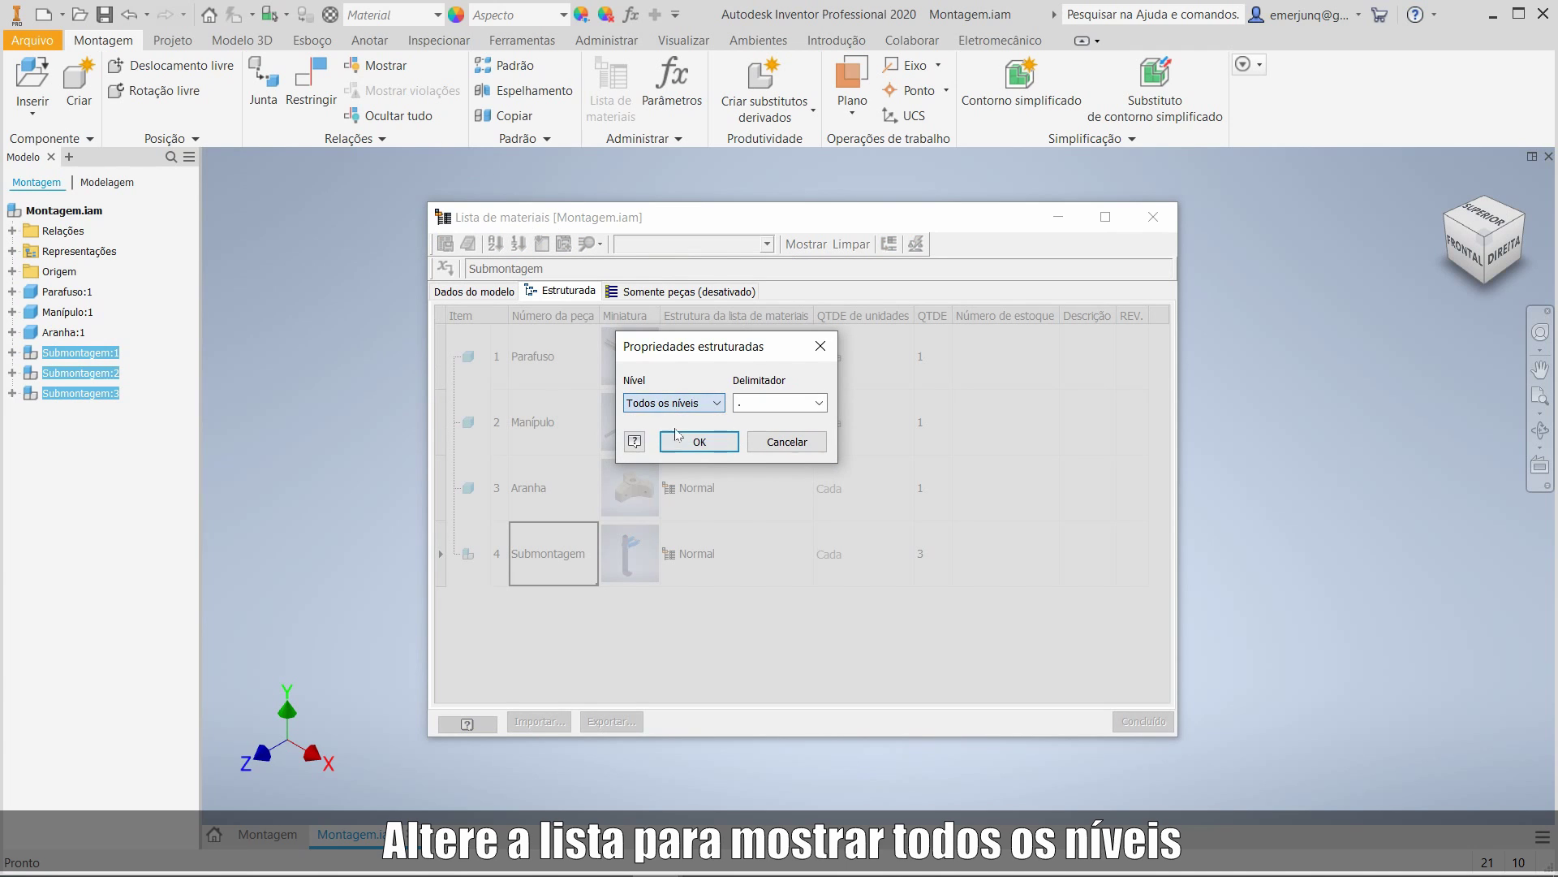
click(698, 441)
click(455, 554)
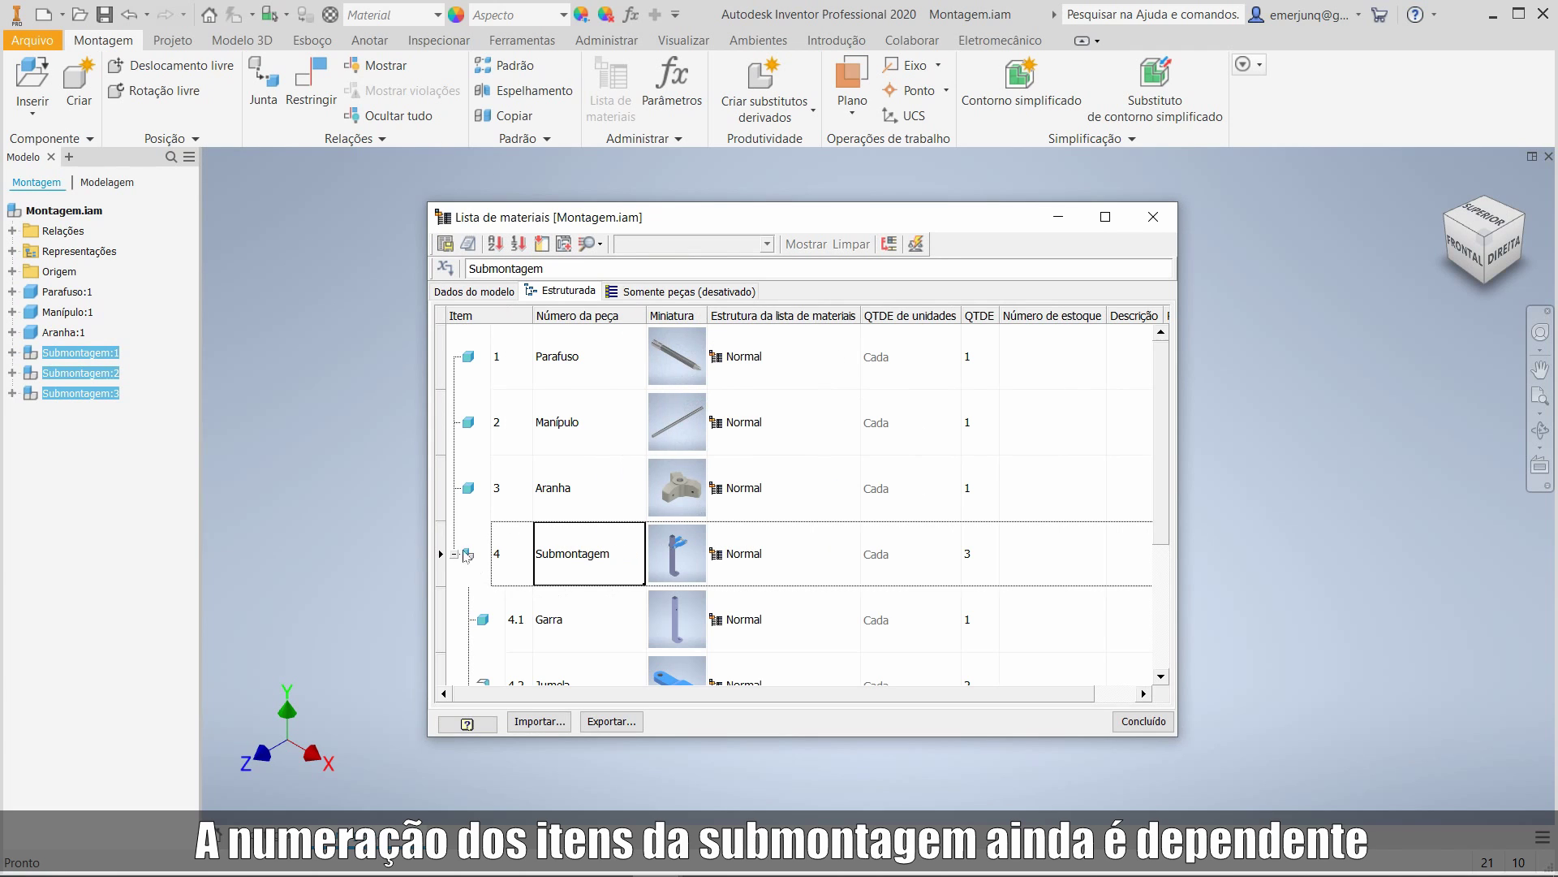
drag(1164, 506, 1150, 559)
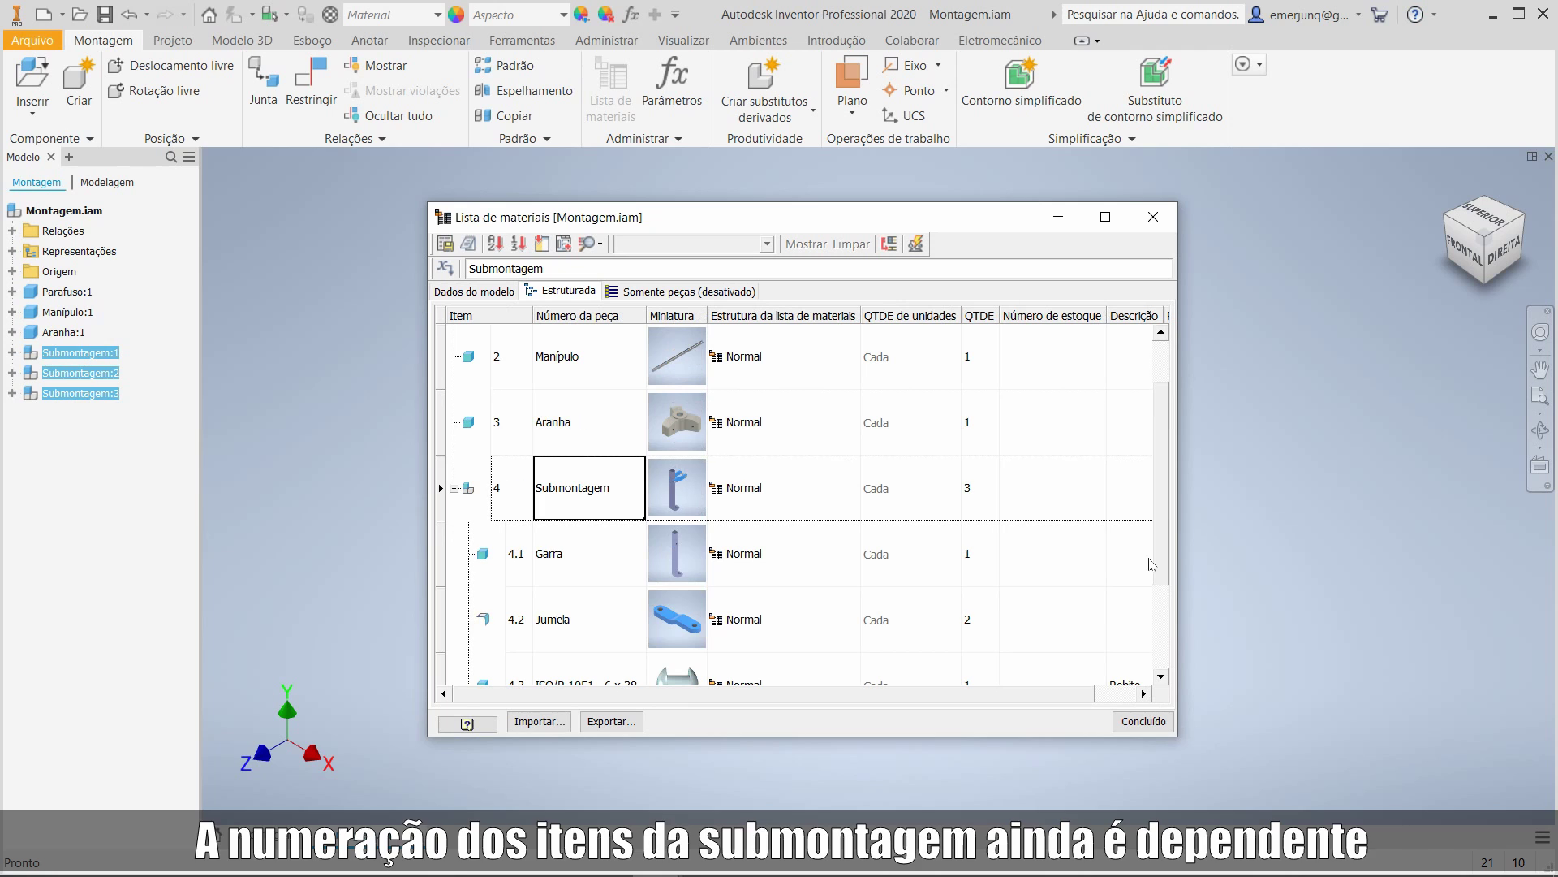
Open Submontagem.iam, set its default bill of materials structure to Fantasma in the document settings, and save and close the file.
right_click(579, 497)
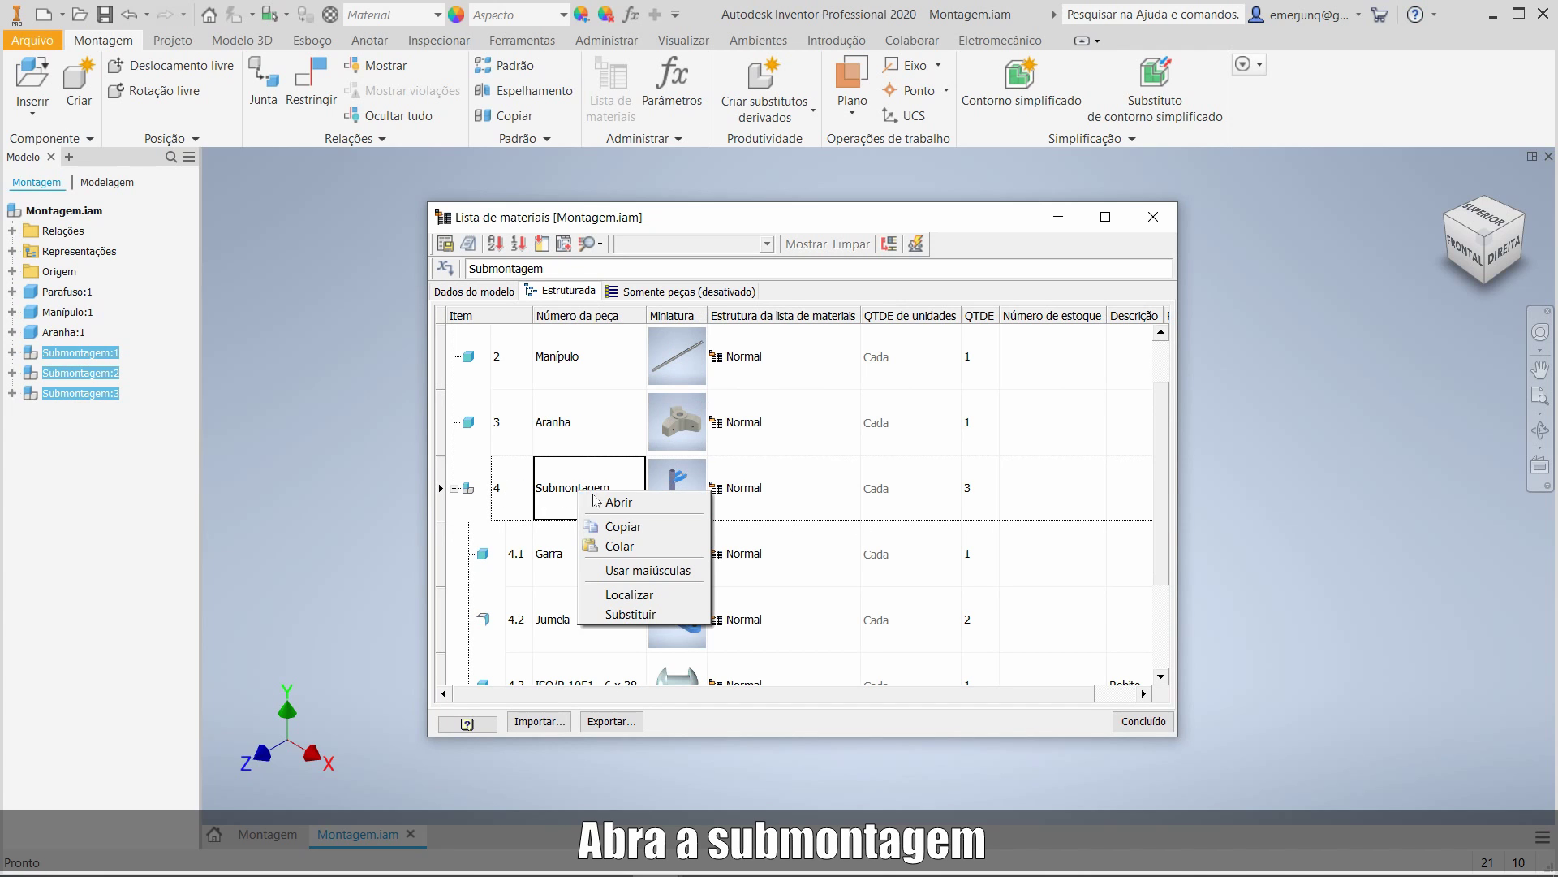
click(615, 501)
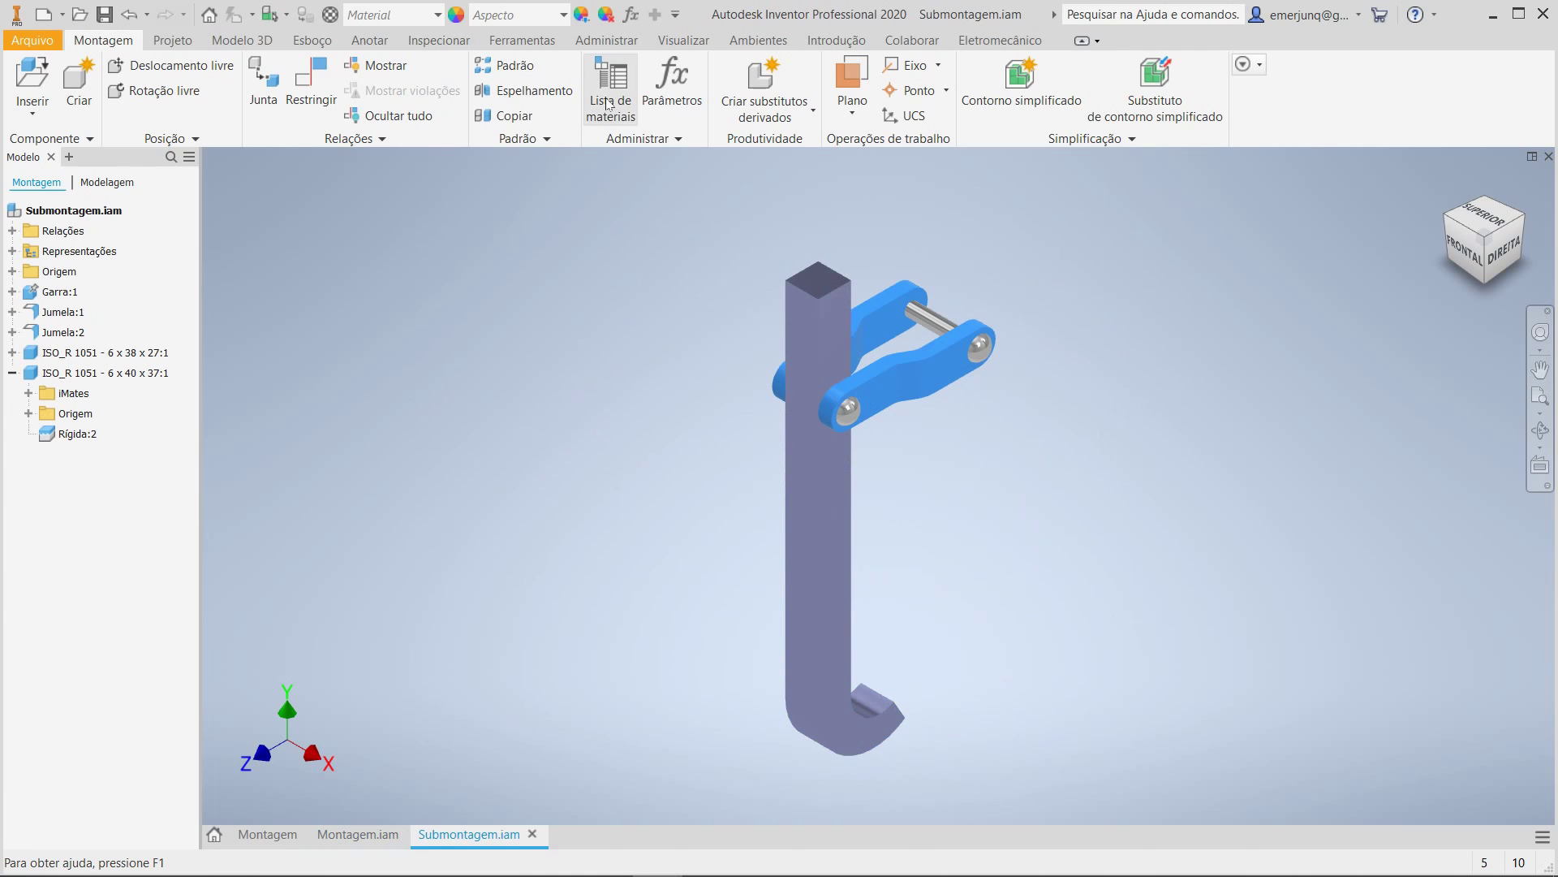
click(520, 42)
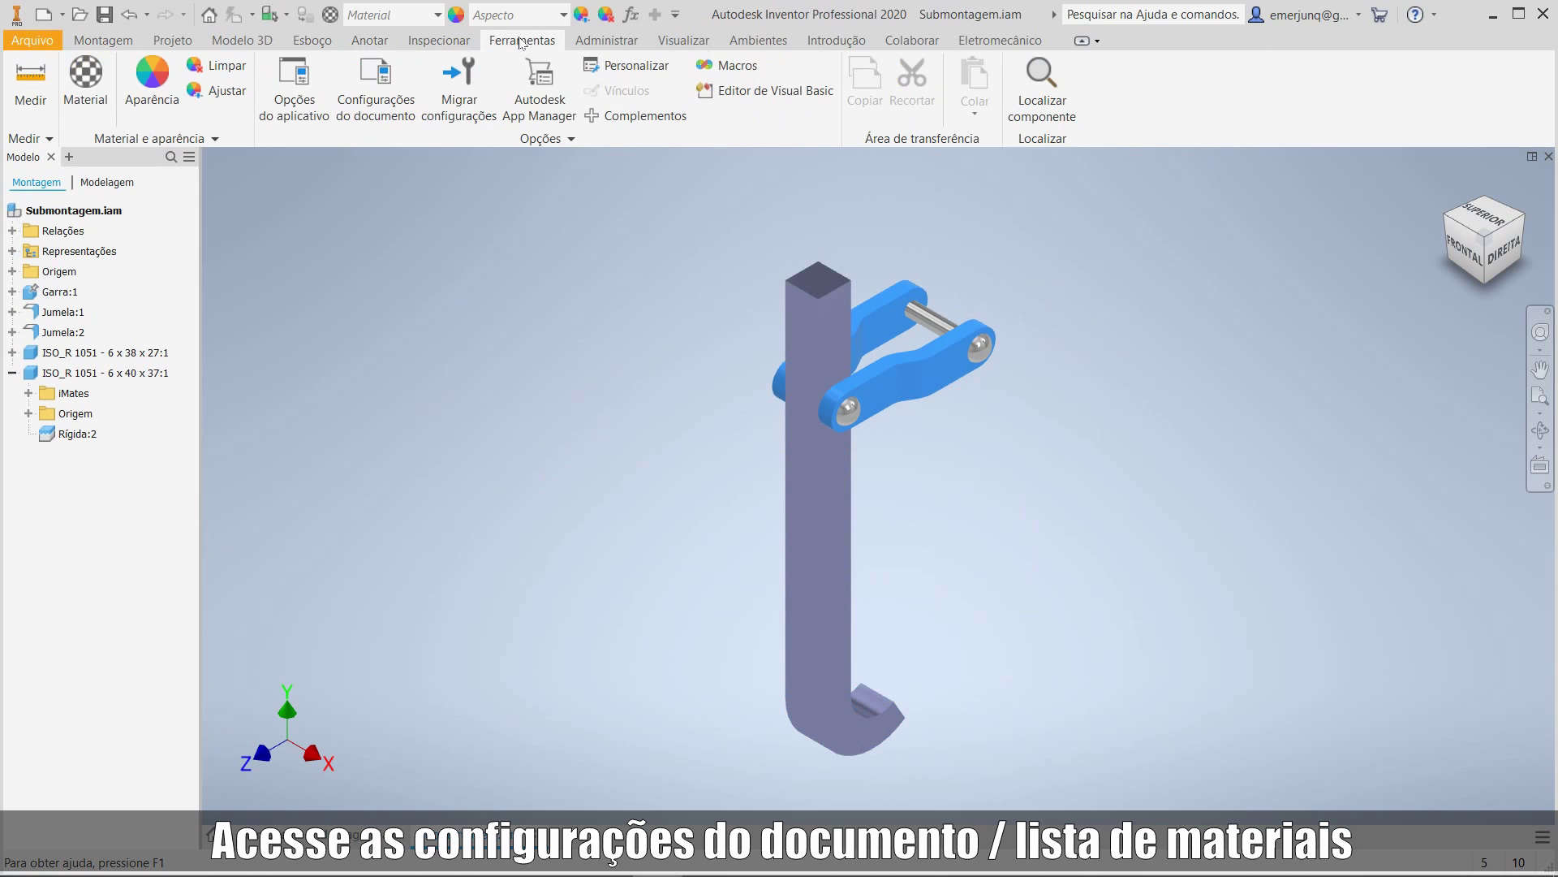
click(378, 114)
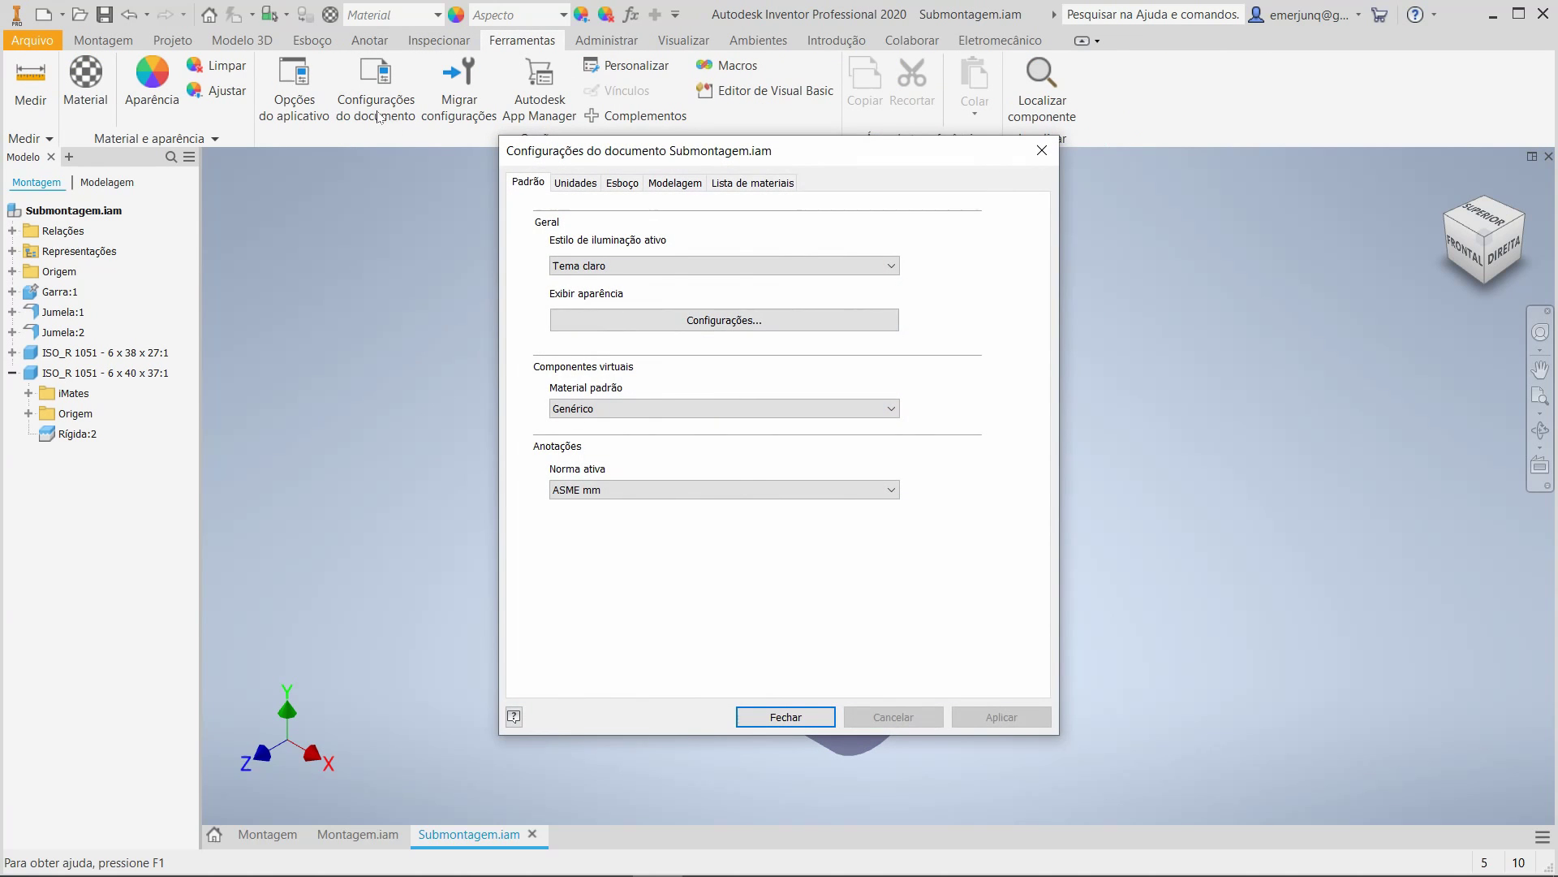
click(748, 188)
click(588, 247)
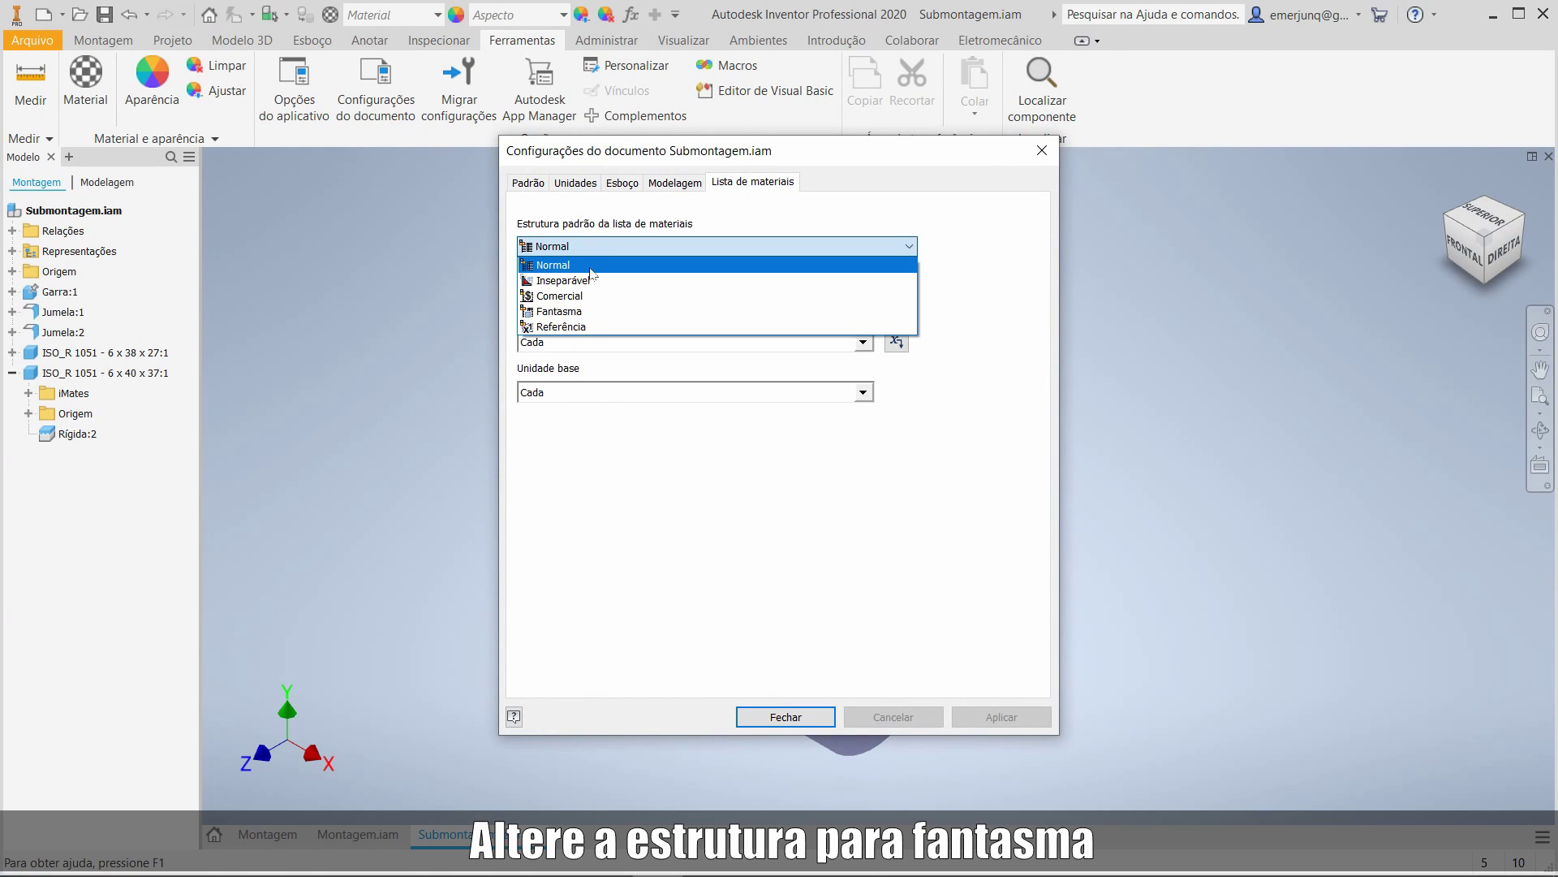
click(585, 312)
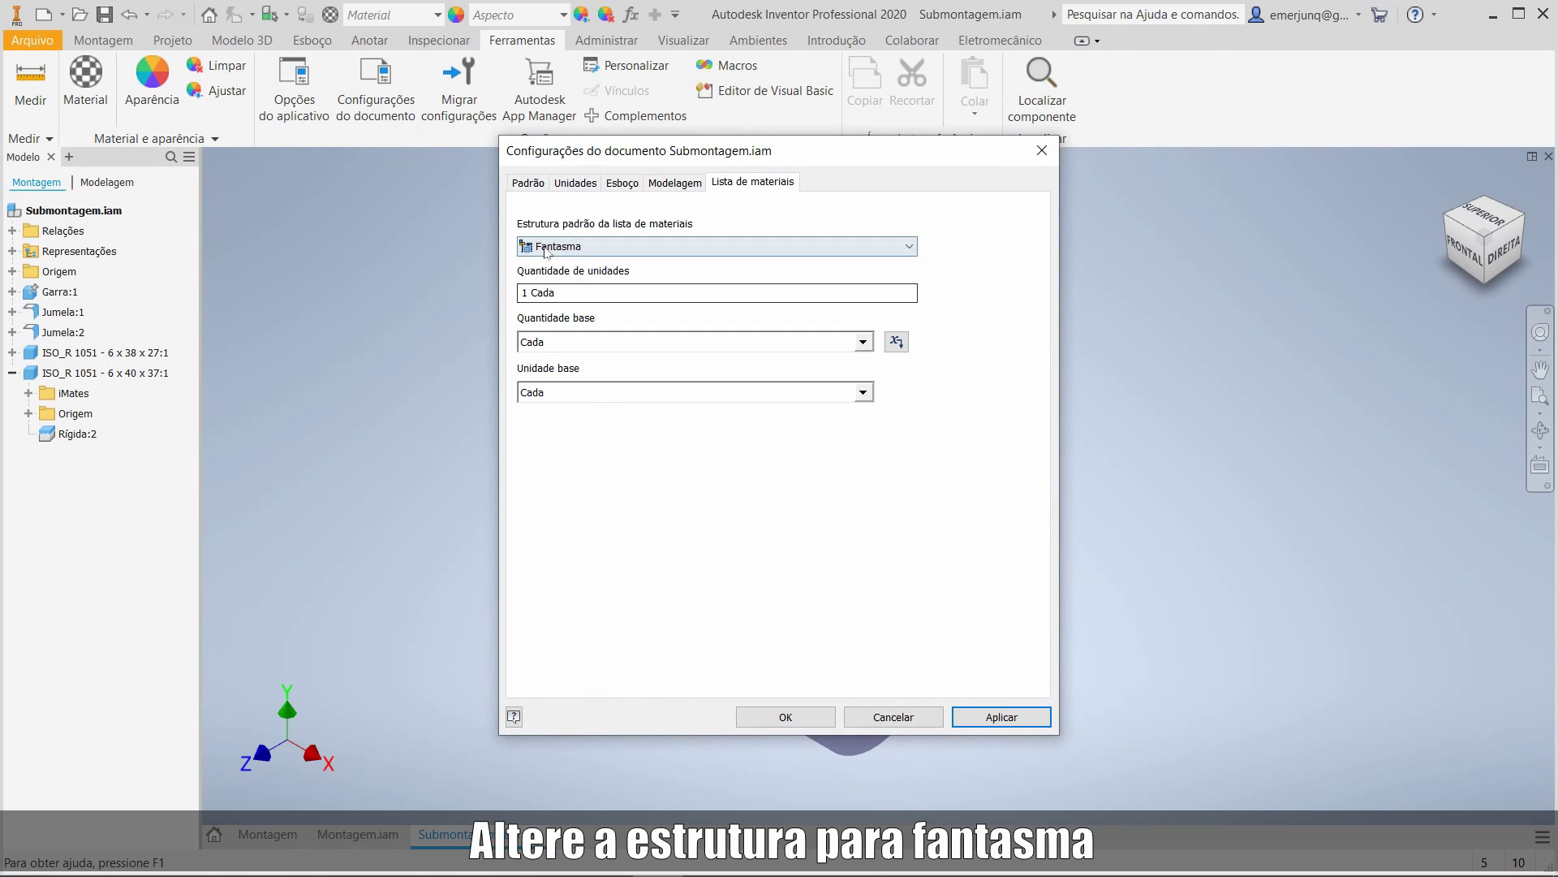
click(996, 718)
click(785, 717)
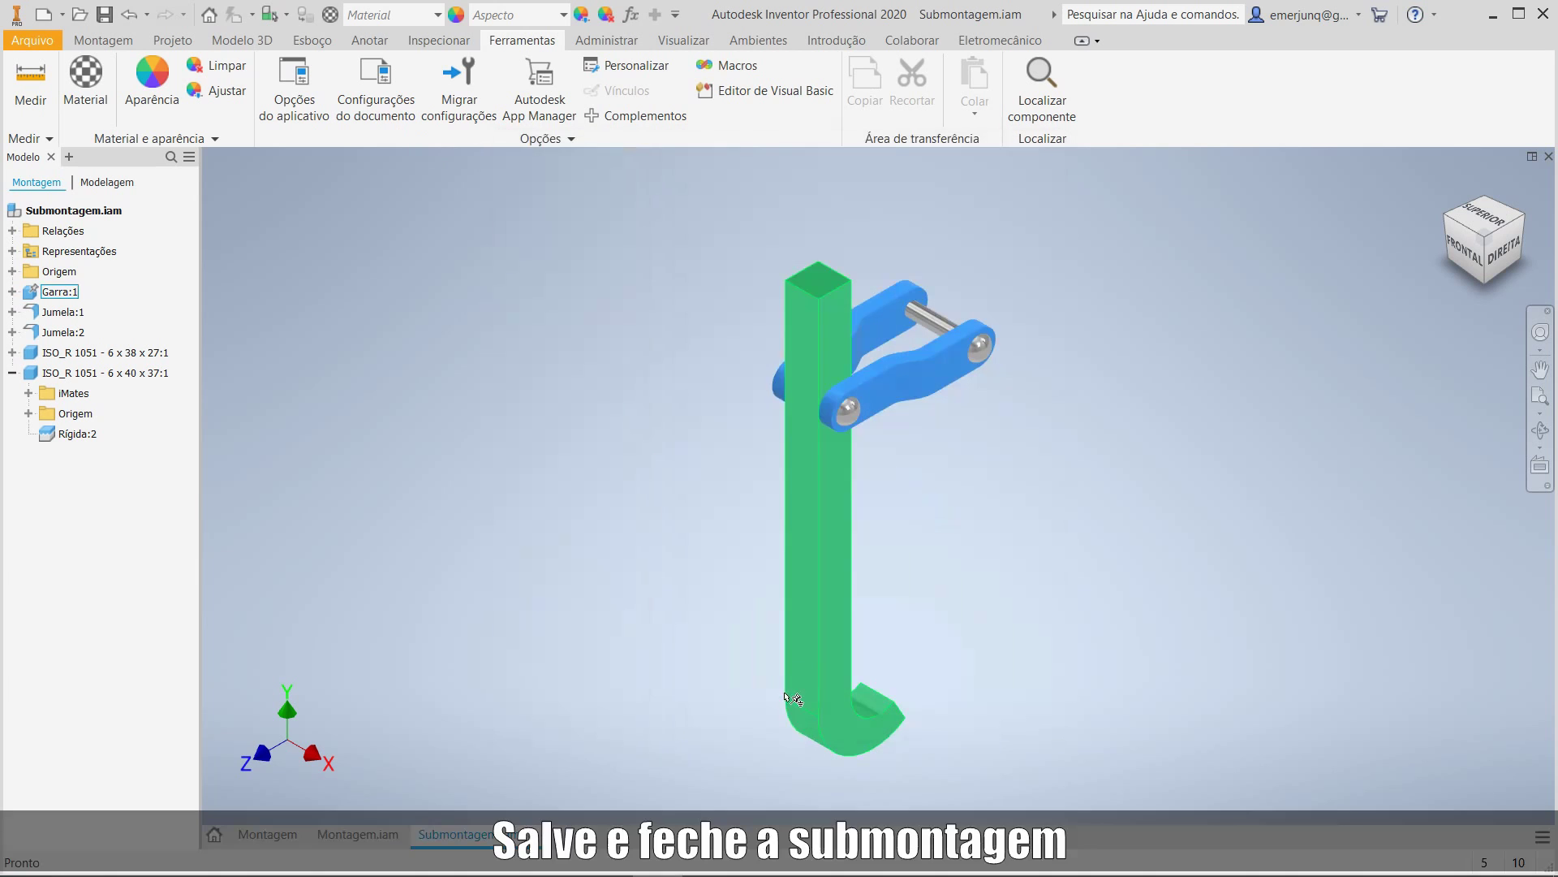
click(105, 14)
click(1548, 155)
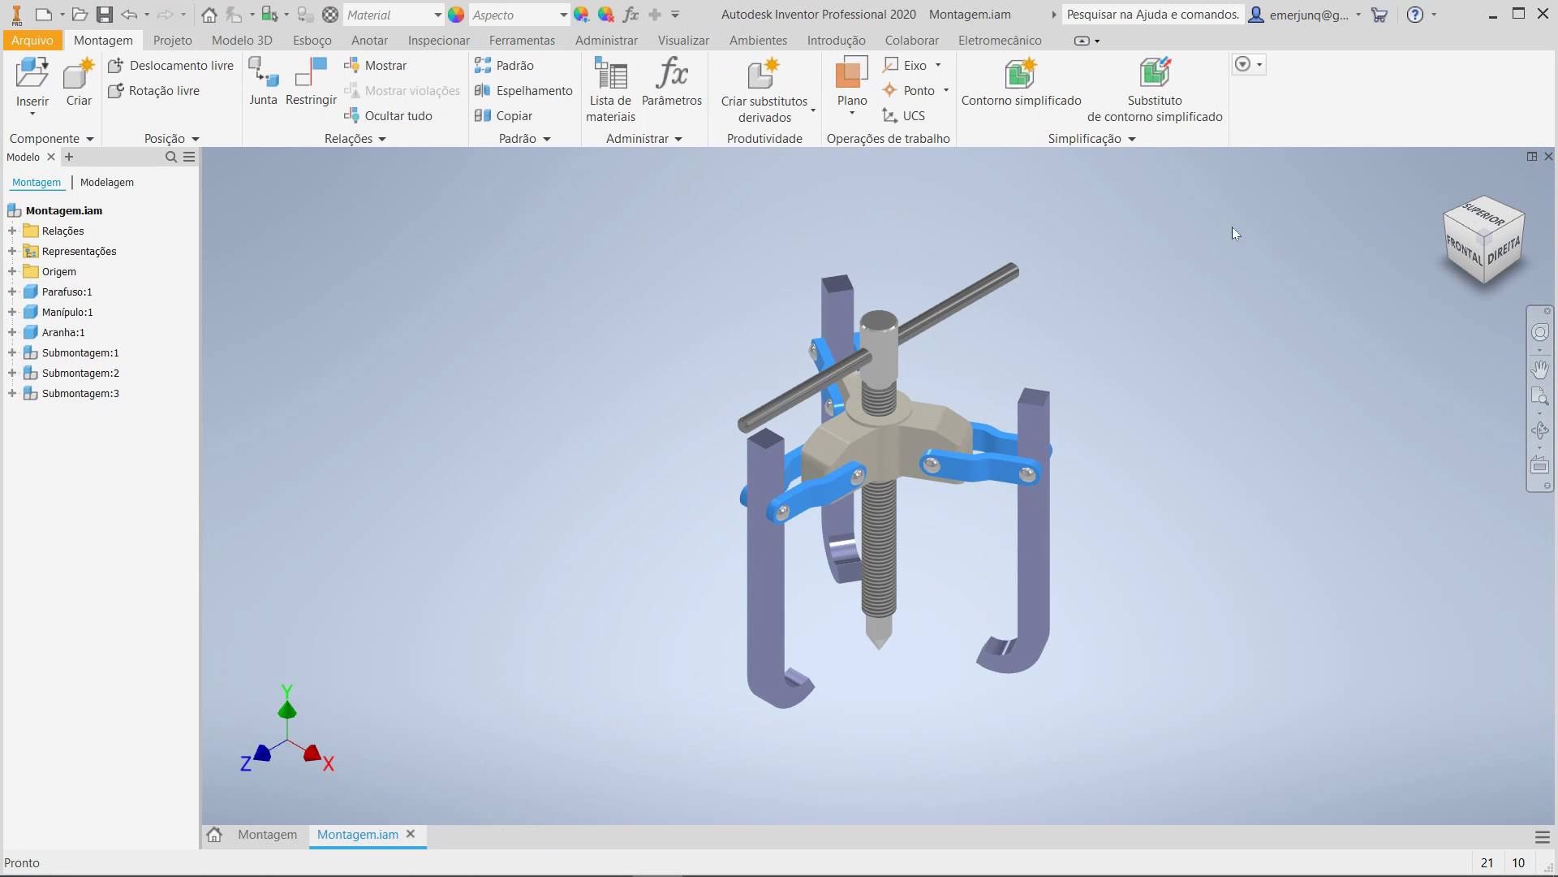
Review the item numbering and quantities of all rows in the main assembly's structured bill of materials.
click(612, 88)
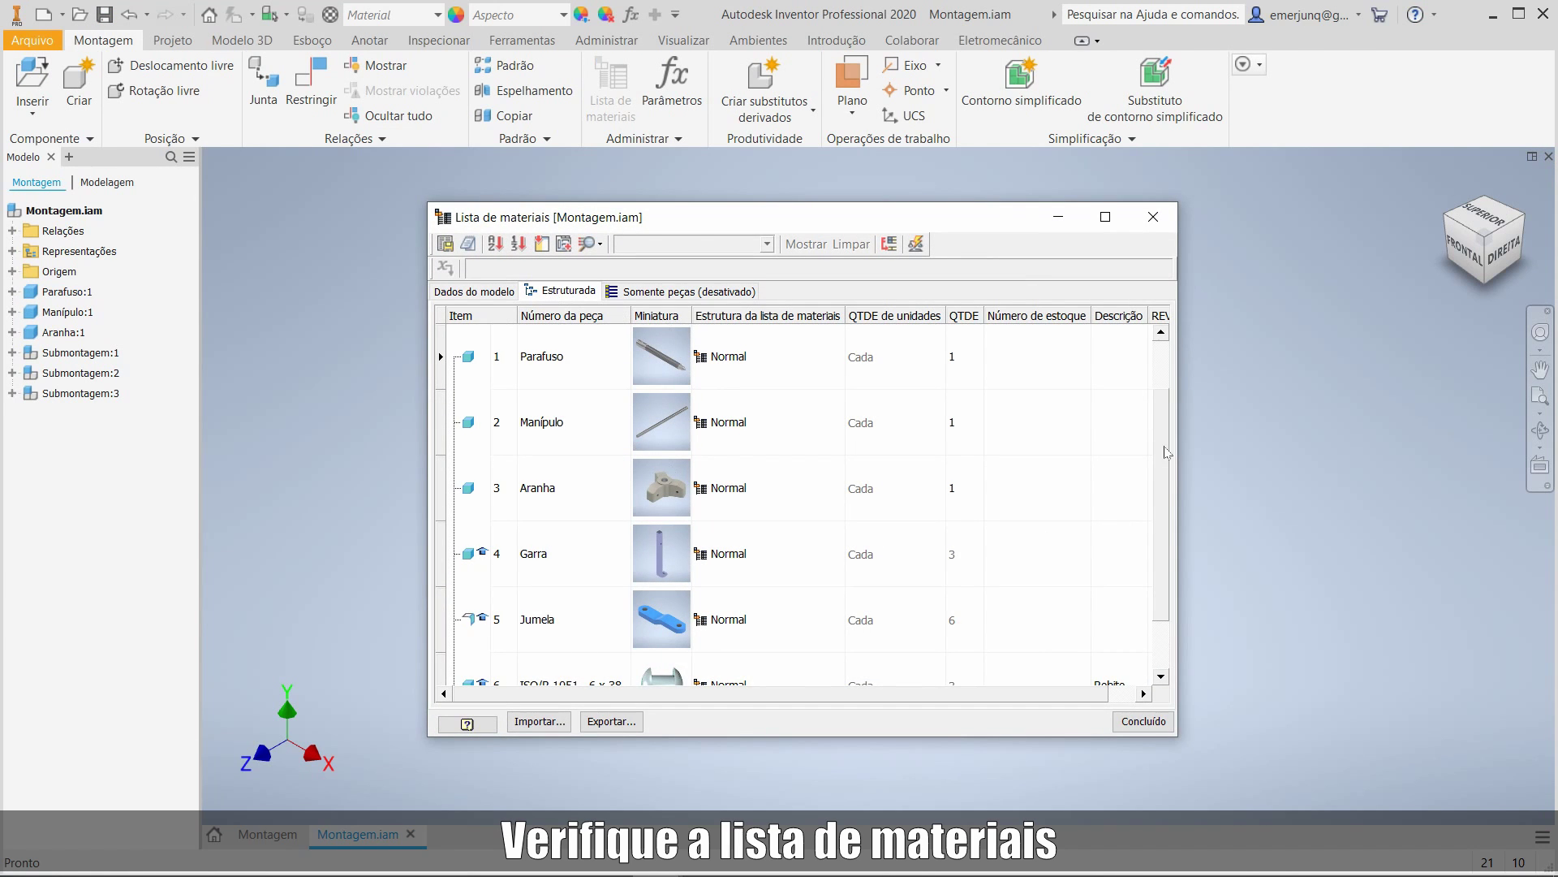
scroll(1167, 452, down, 2)
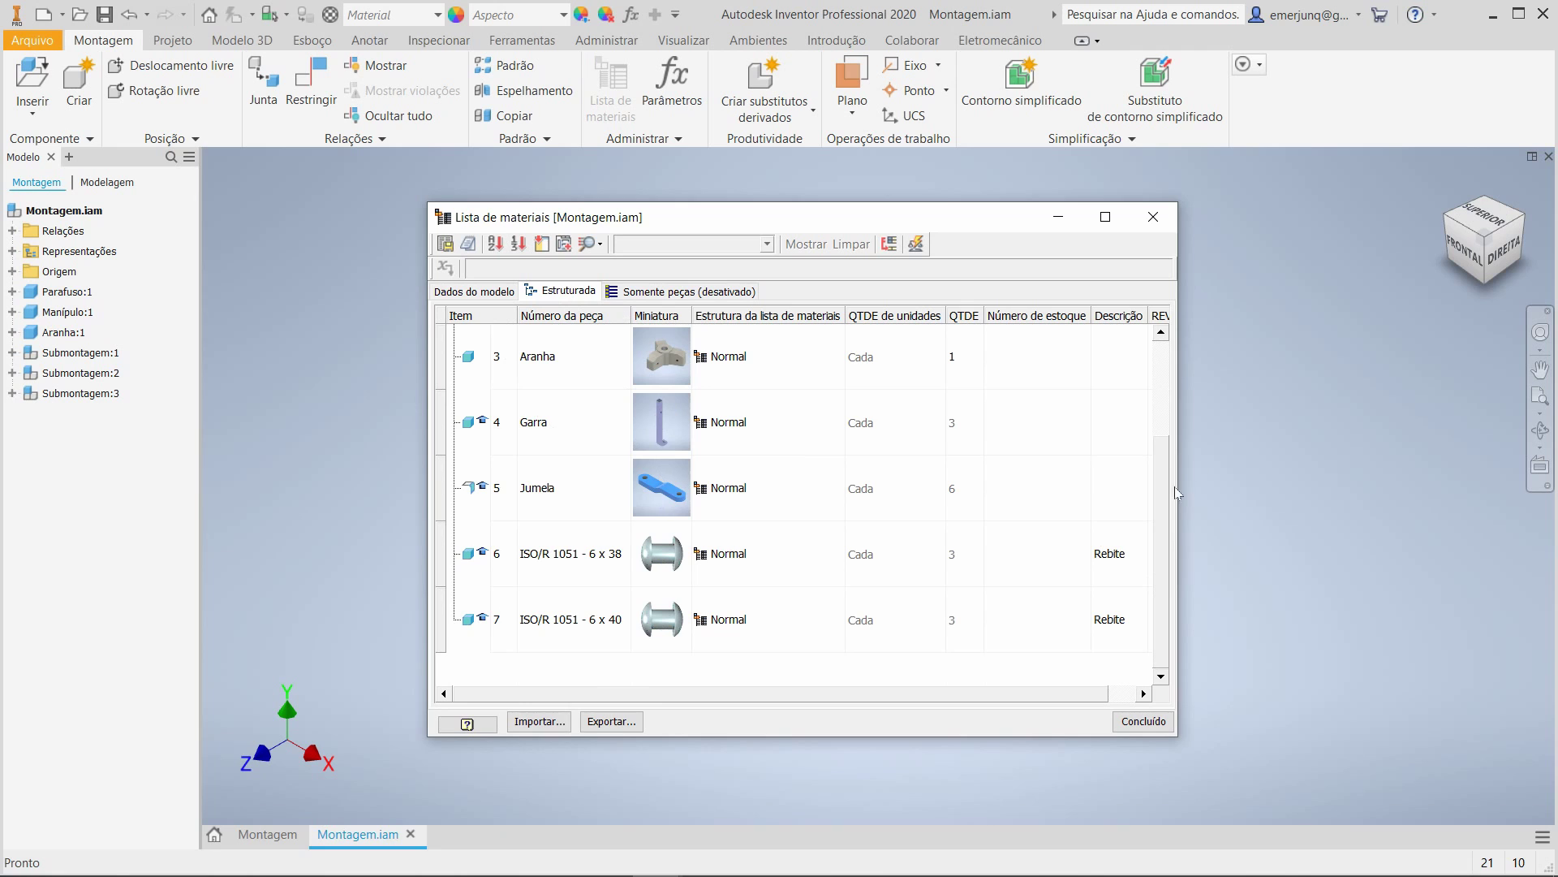
drag(1162, 484, 1162, 389)
scroll(1159, 384, down, 2)
click(1144, 721)
Save and close Montagem.iam, and check the parts list rows in the drawing.
click(105, 14)
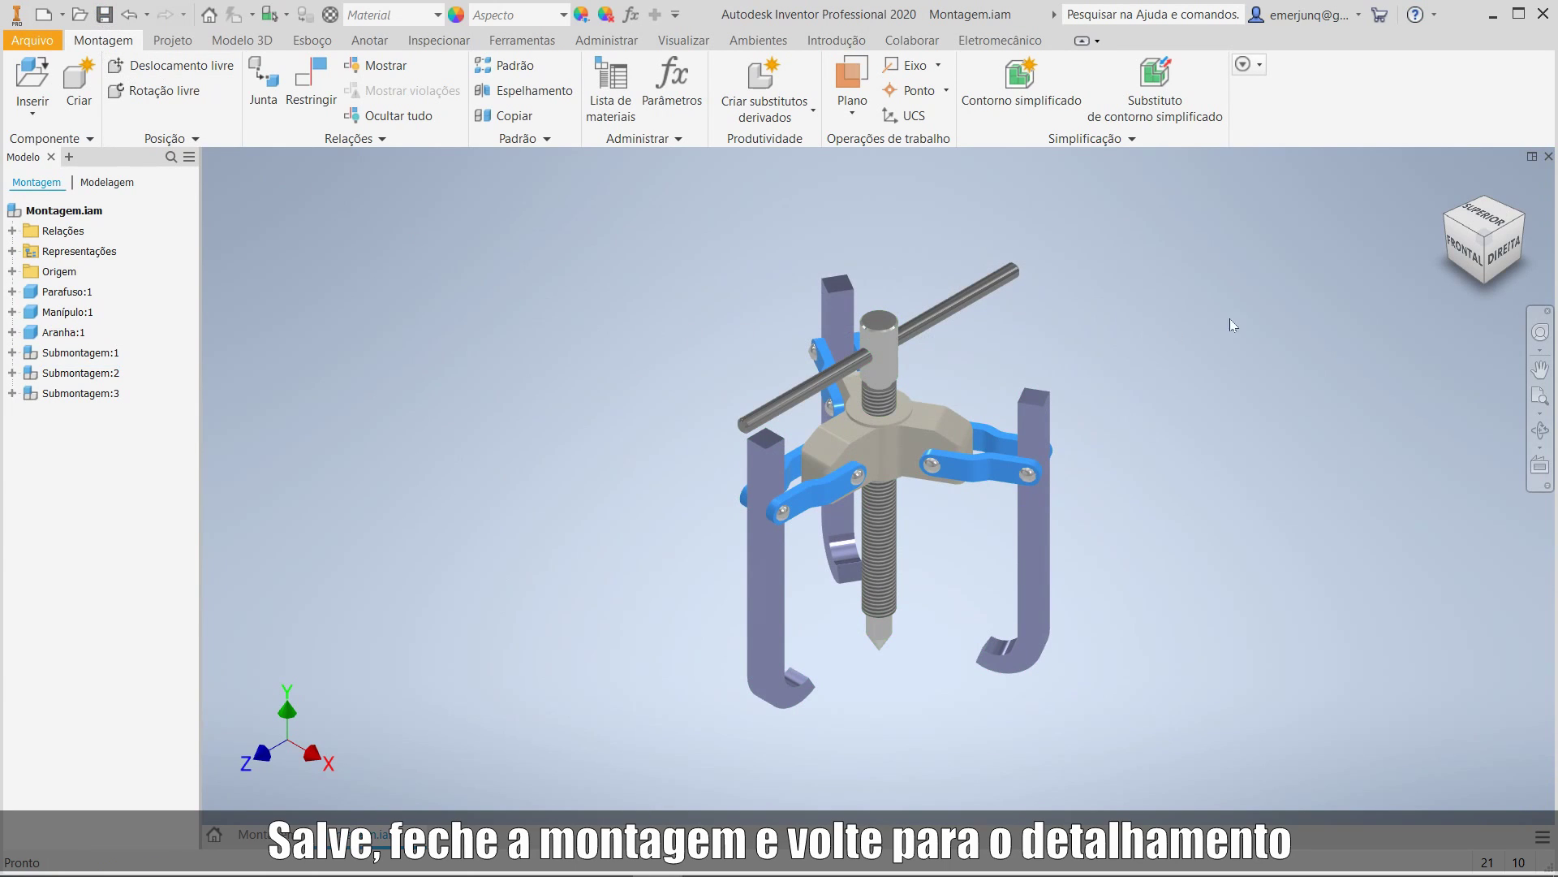
click(1548, 157)
scroll(803, 740, up, 3)
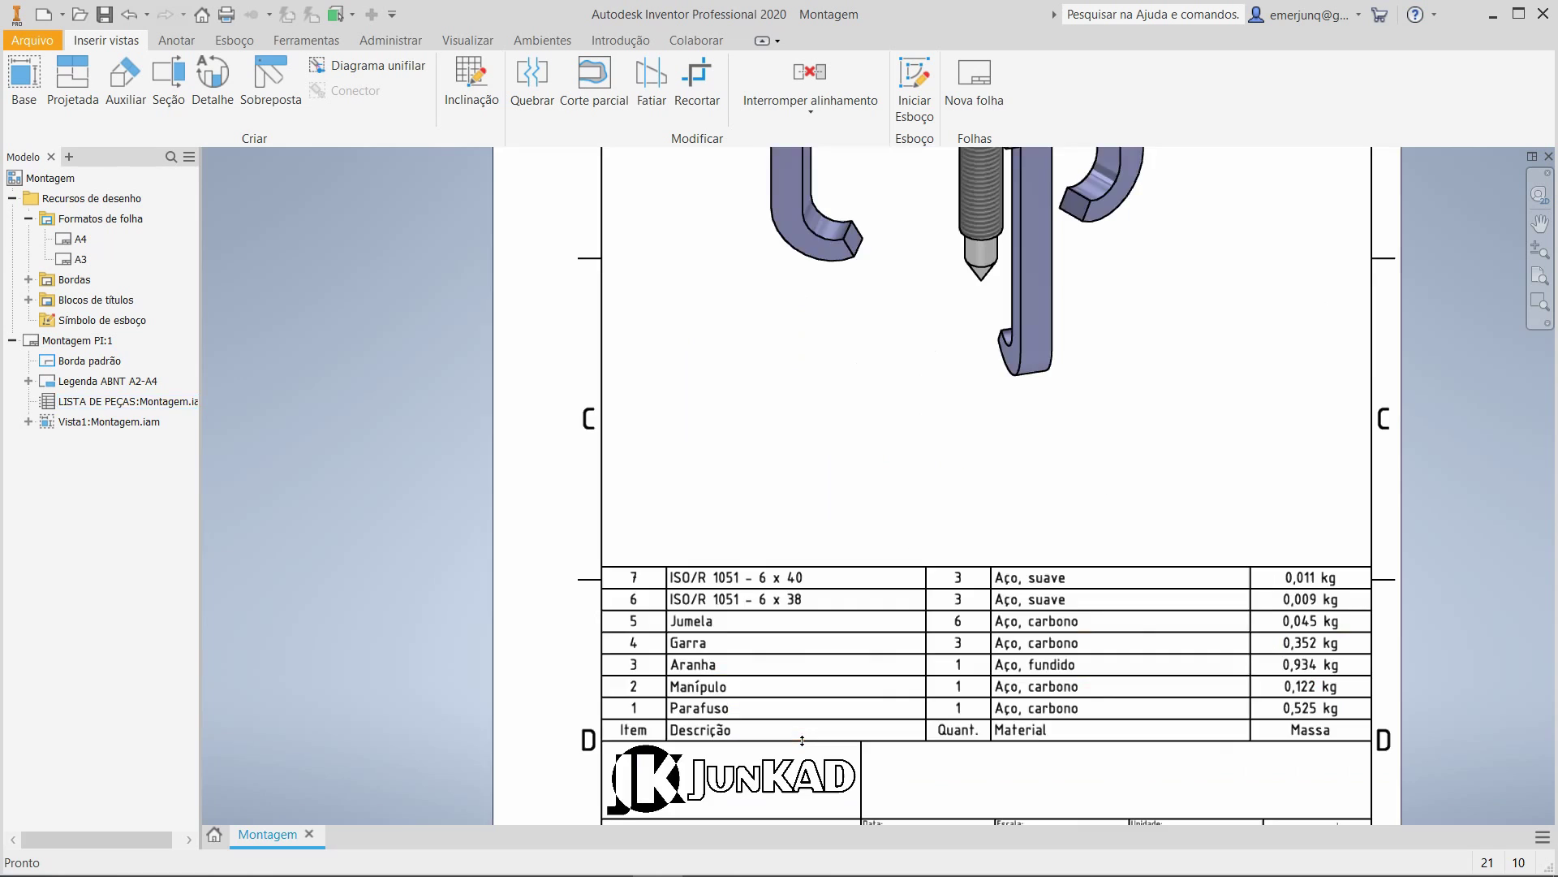
middle_drag(802, 739, 713, 718)
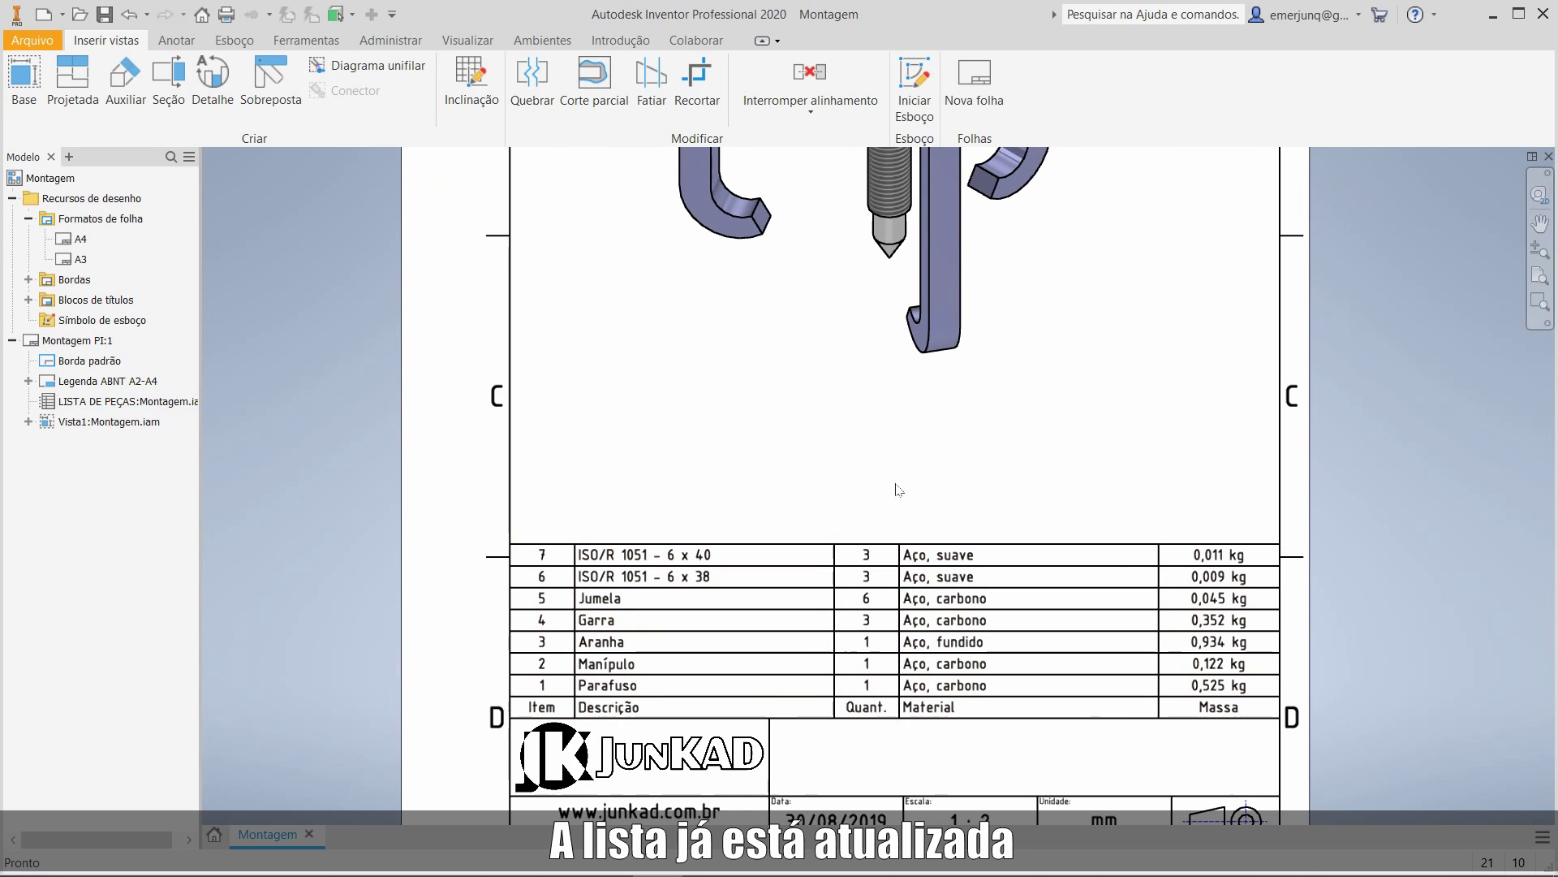
Start automatic ballooning of the isometric view and select the left claw, its rivet and the handle bar as components.
middle_click(899, 486)
middle_click(899, 486)
middle_drag(1040, 498, 993, 513)
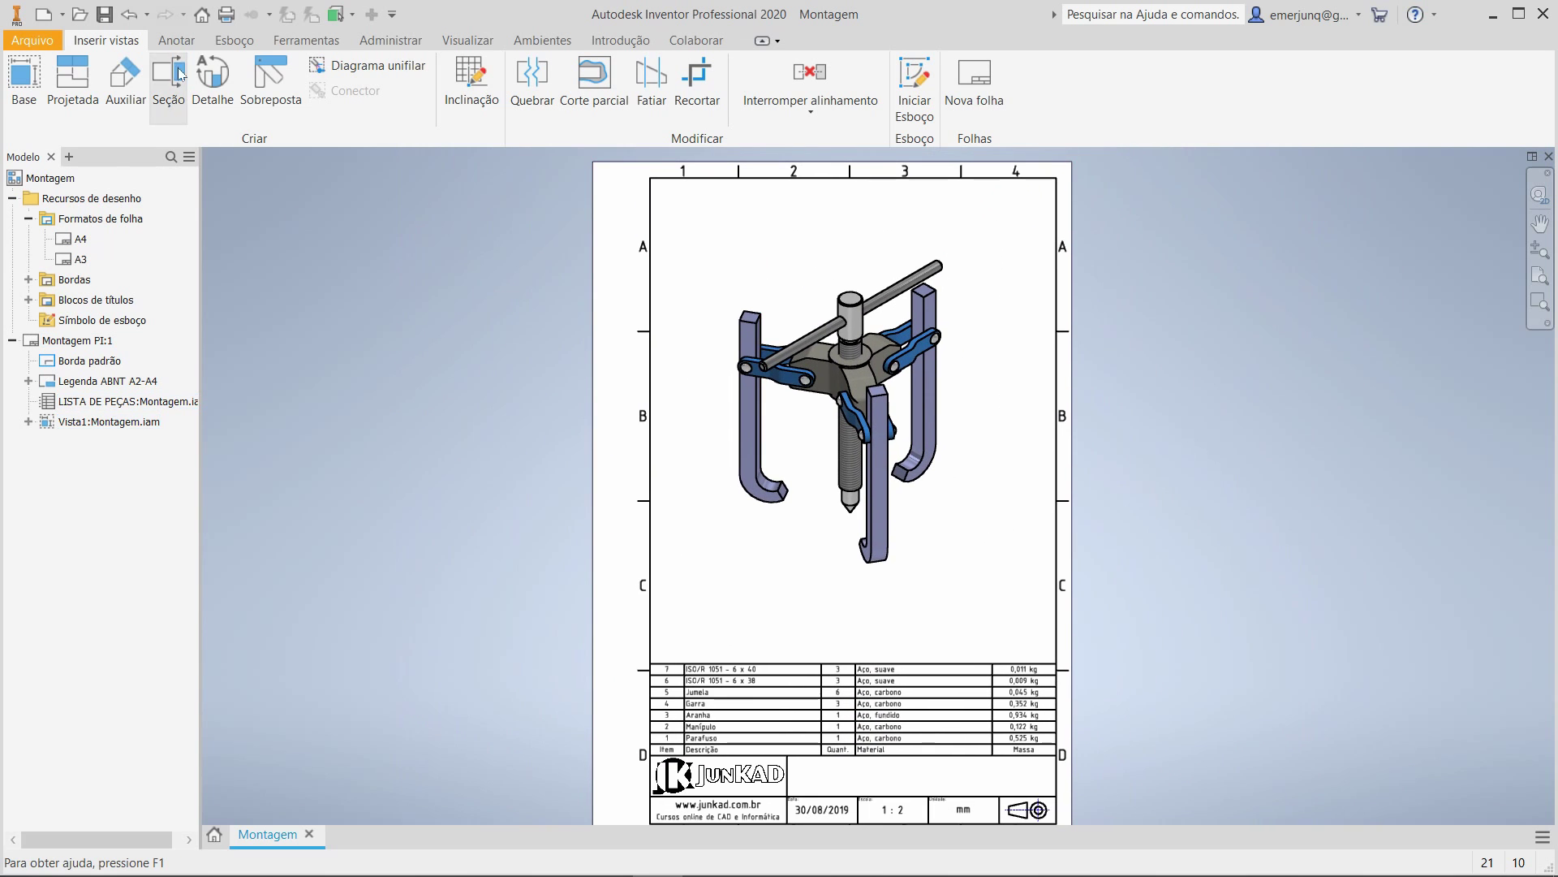
click(176, 40)
click(1285, 101)
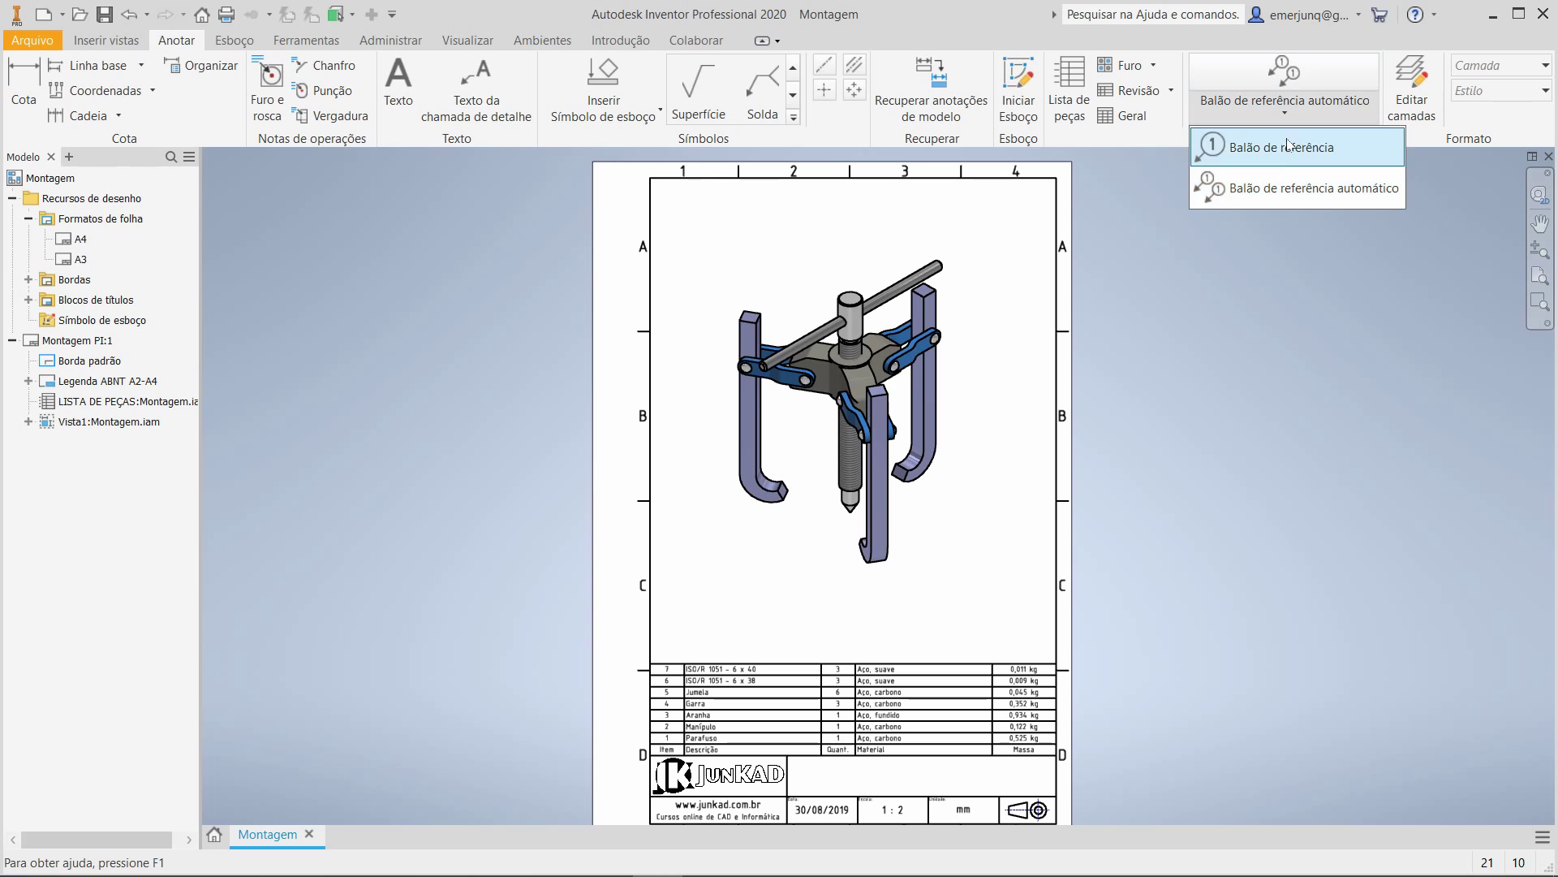
click(1285, 189)
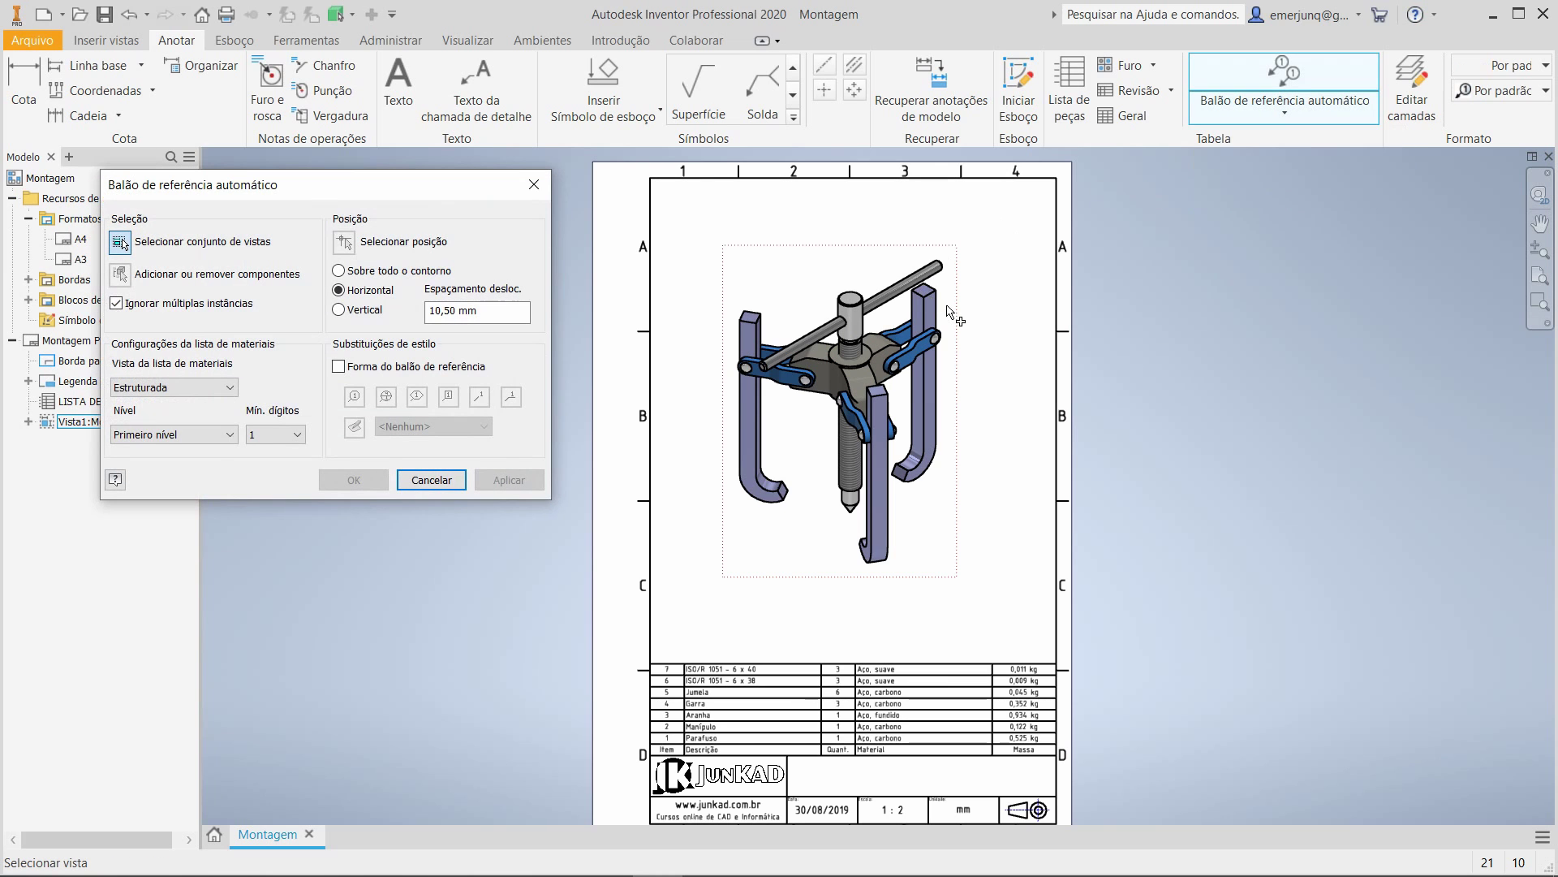
click(955, 306)
scroll(674, 373, up, 3)
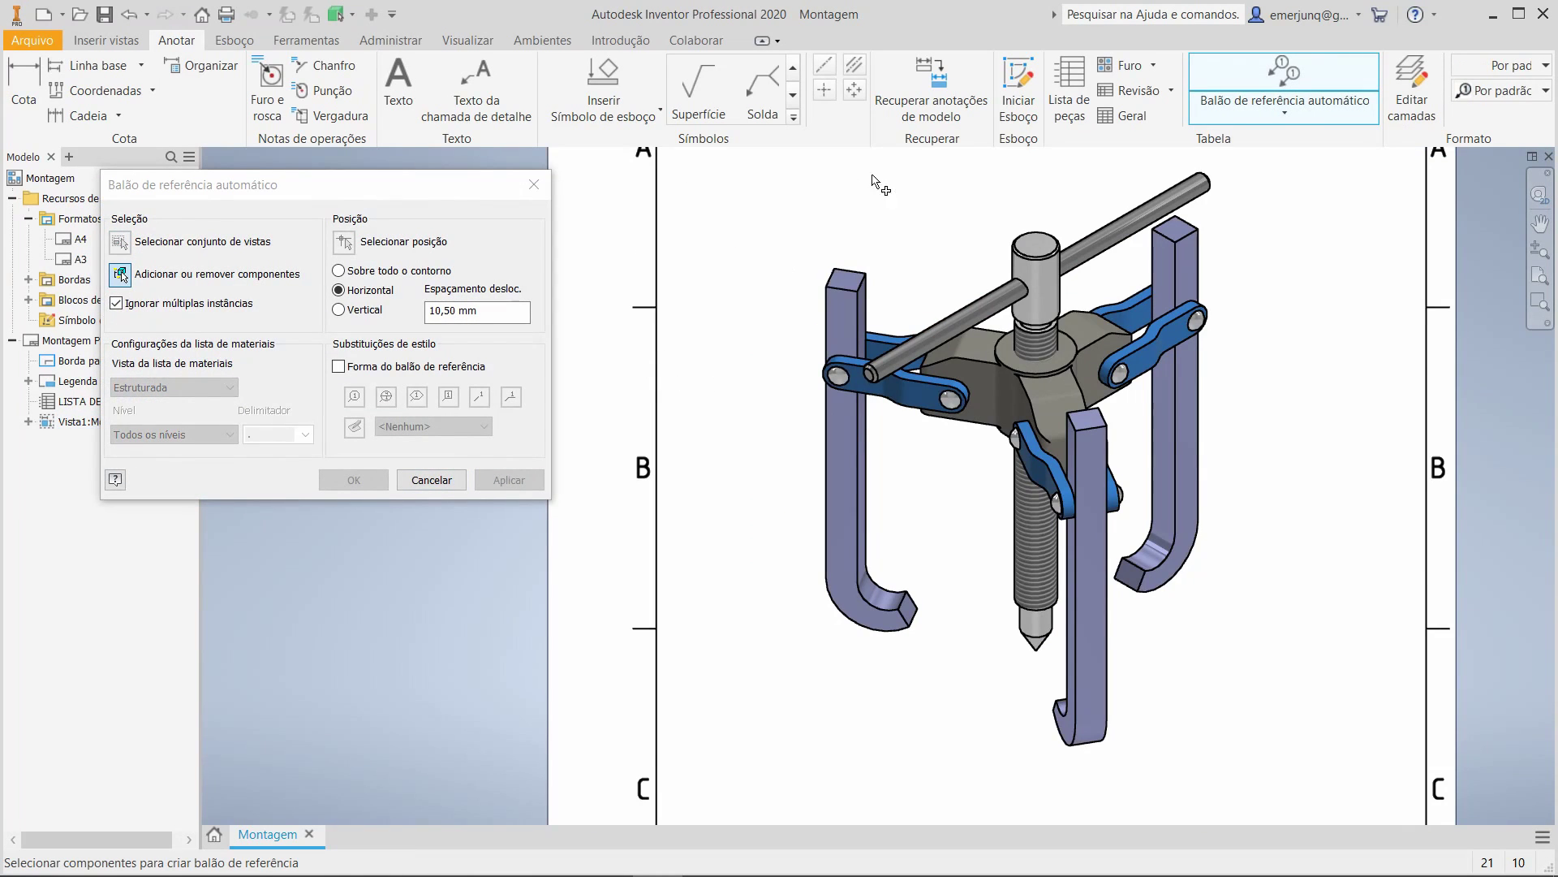
click(833, 289)
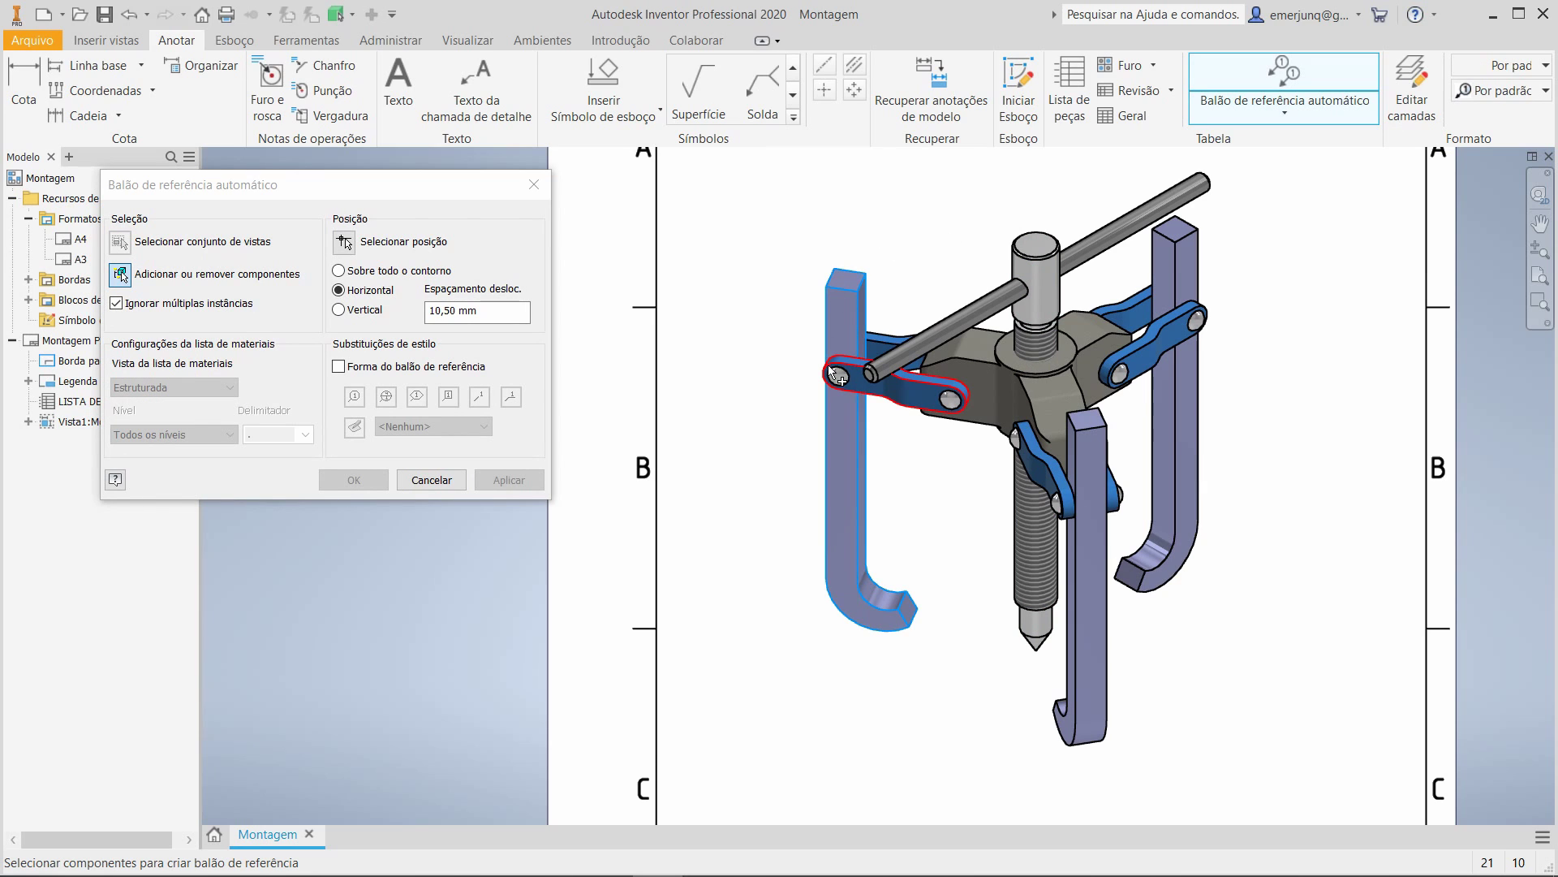
click(978, 302)
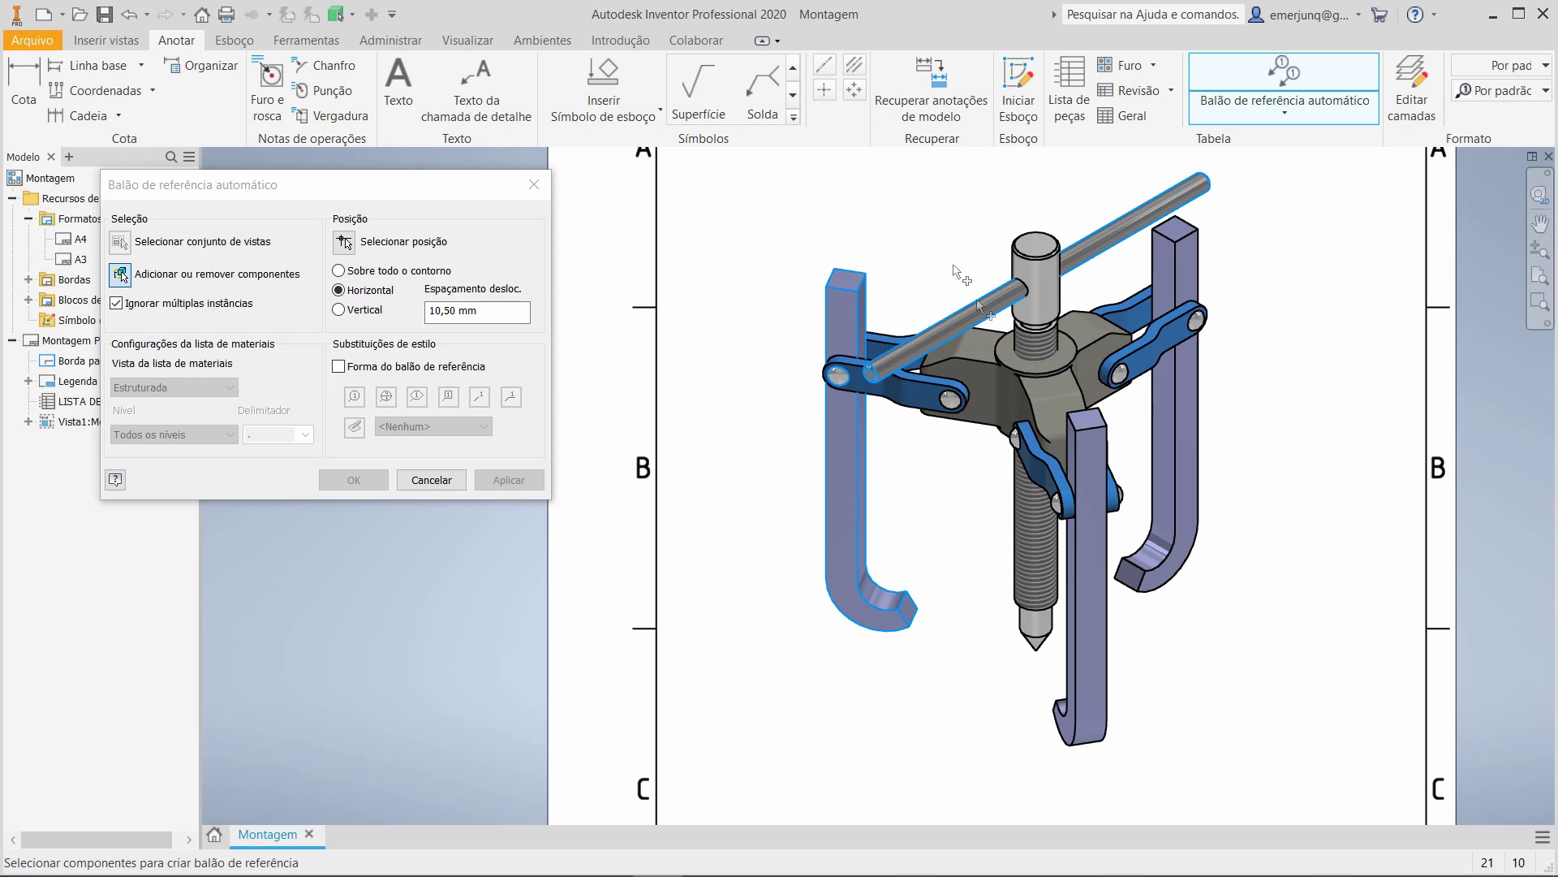
Place the claw, rivet and handle balloons in a horizontal row above the left claw and create them.
click(368, 245)
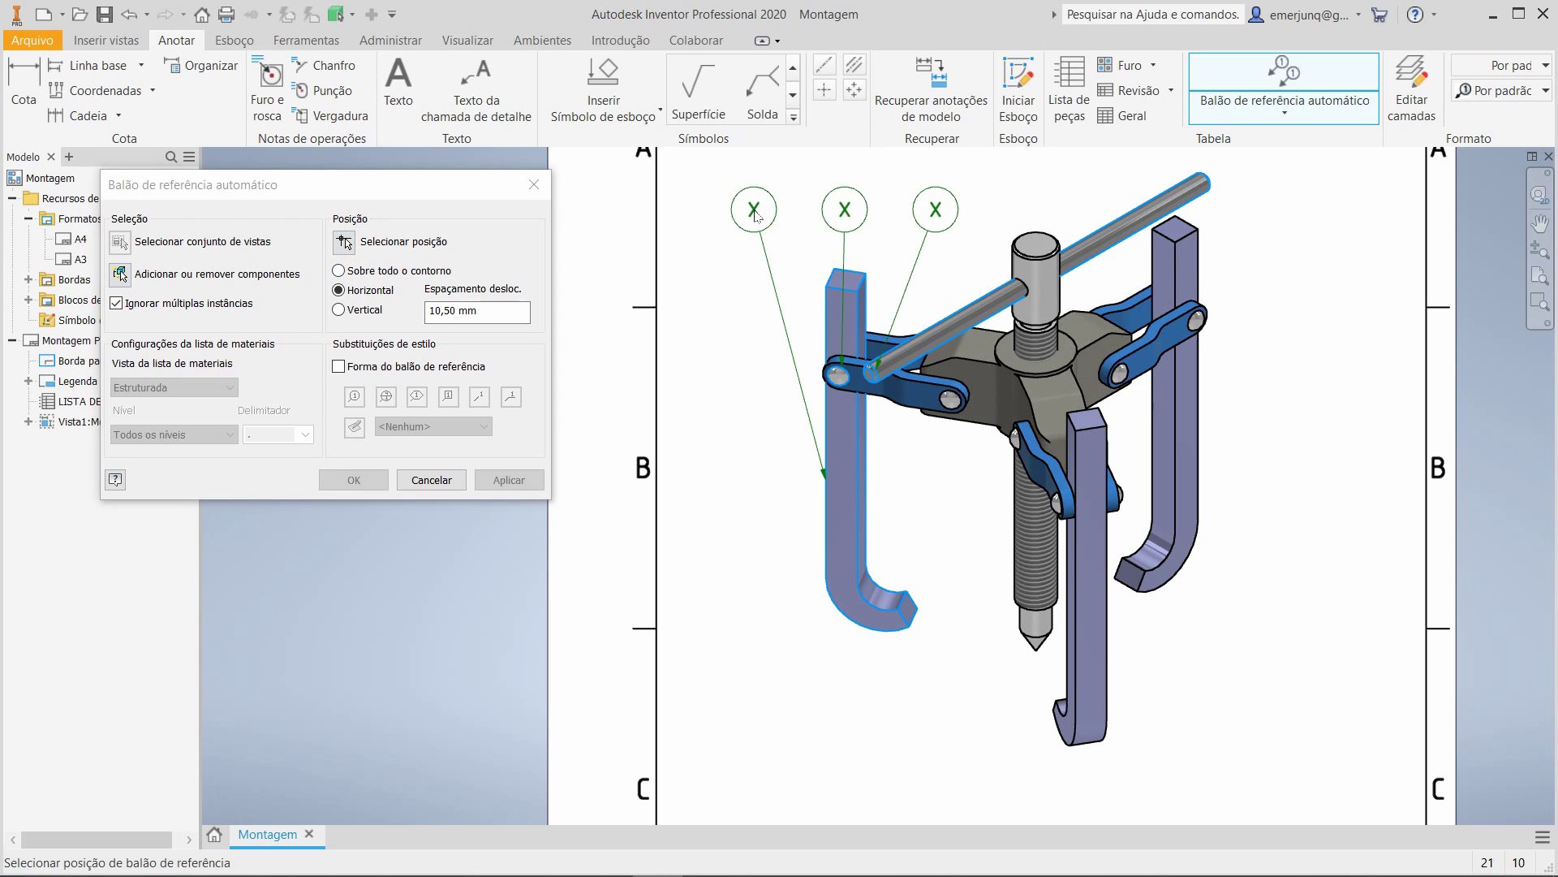
click(754, 211)
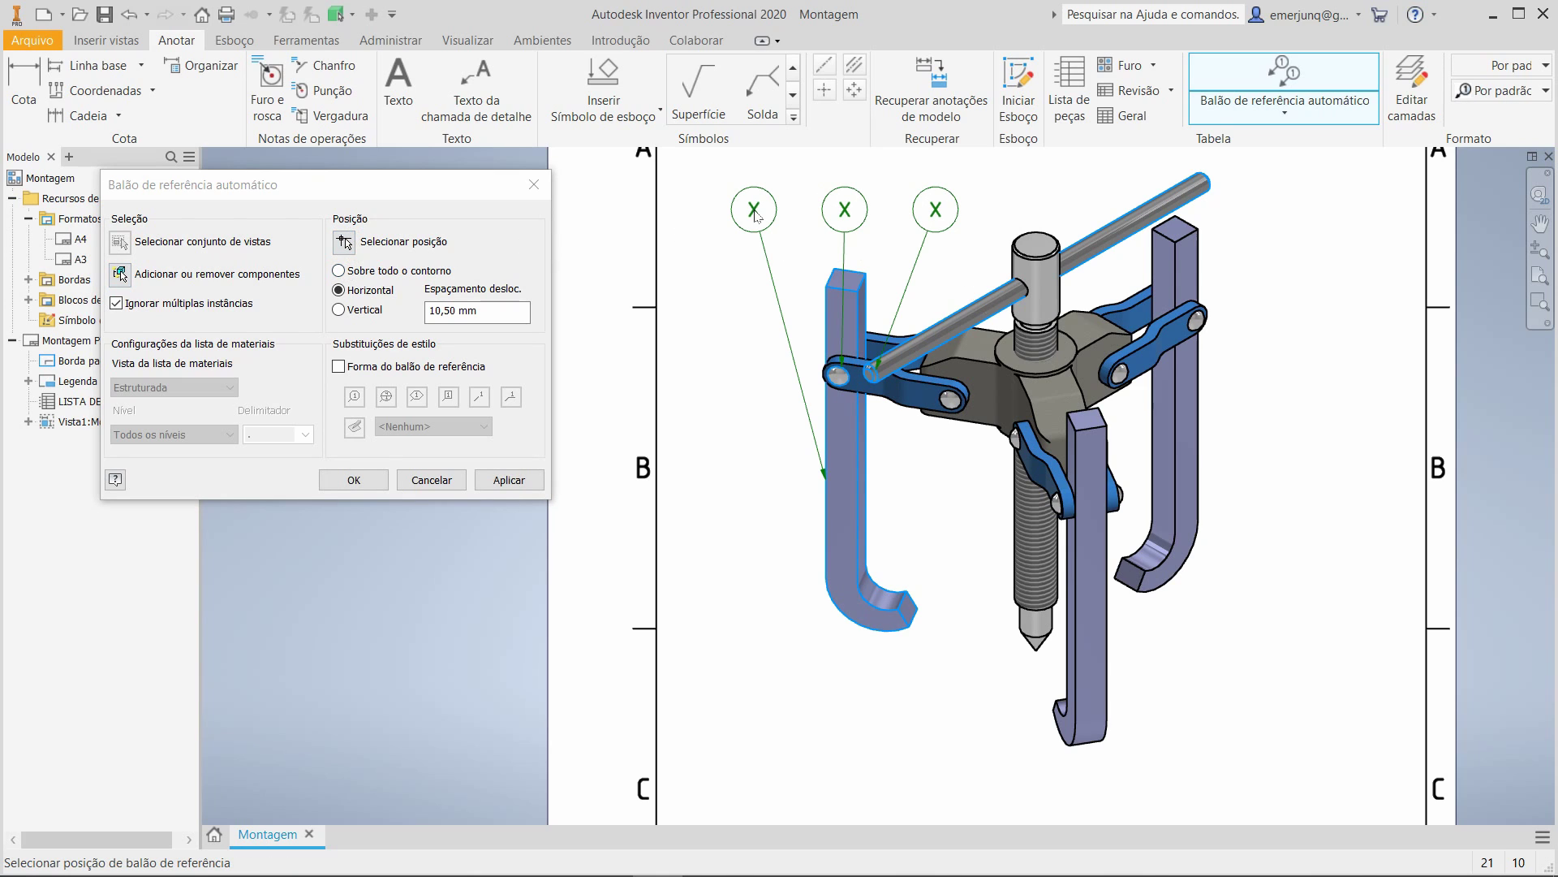
click(347, 244)
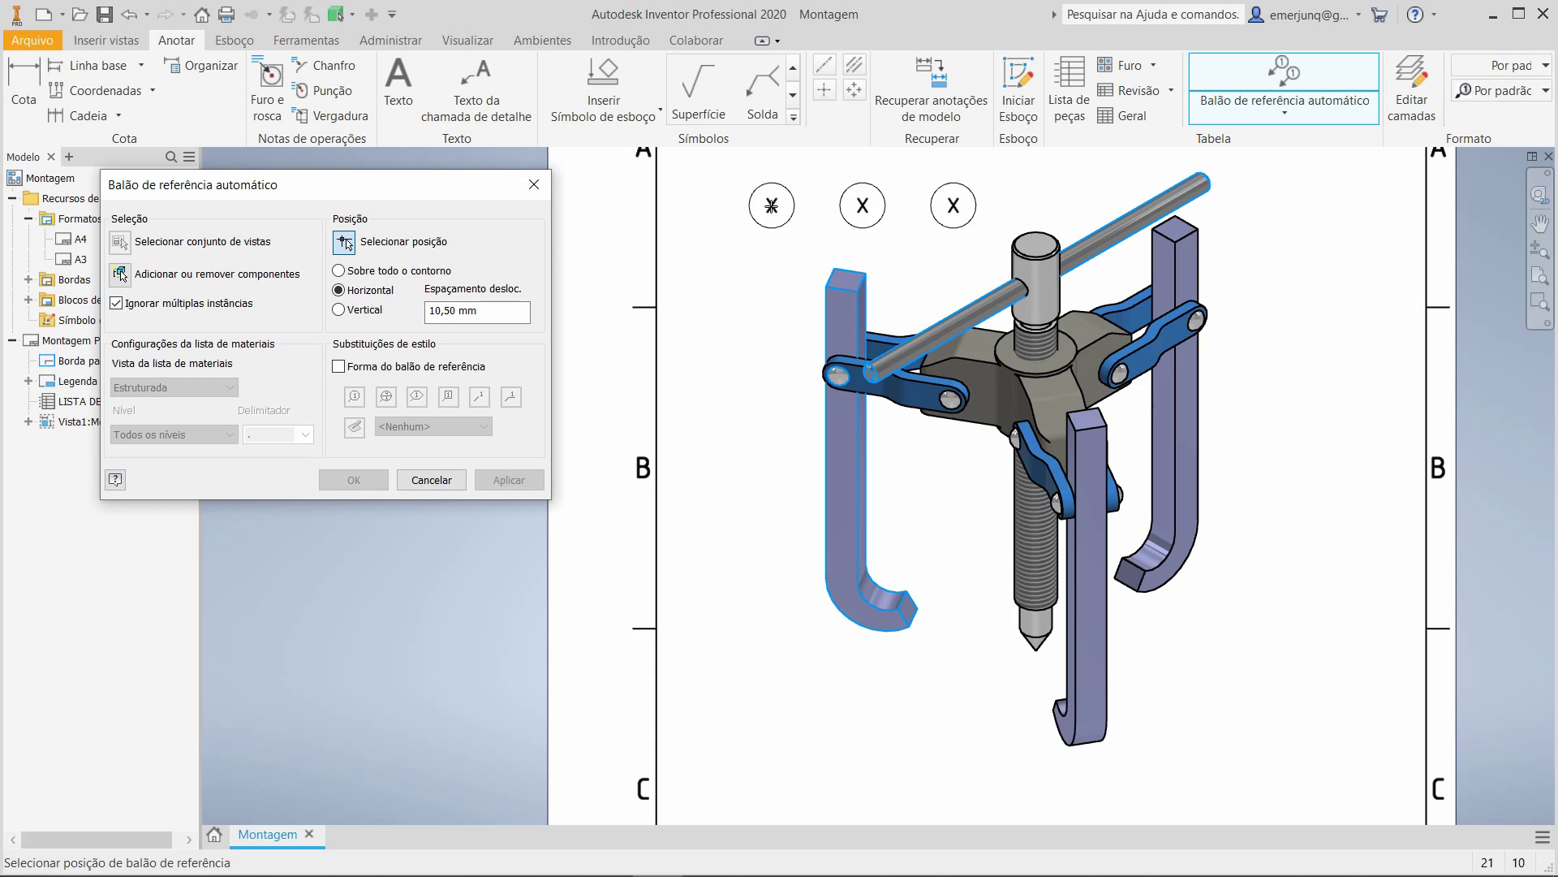
click(751, 205)
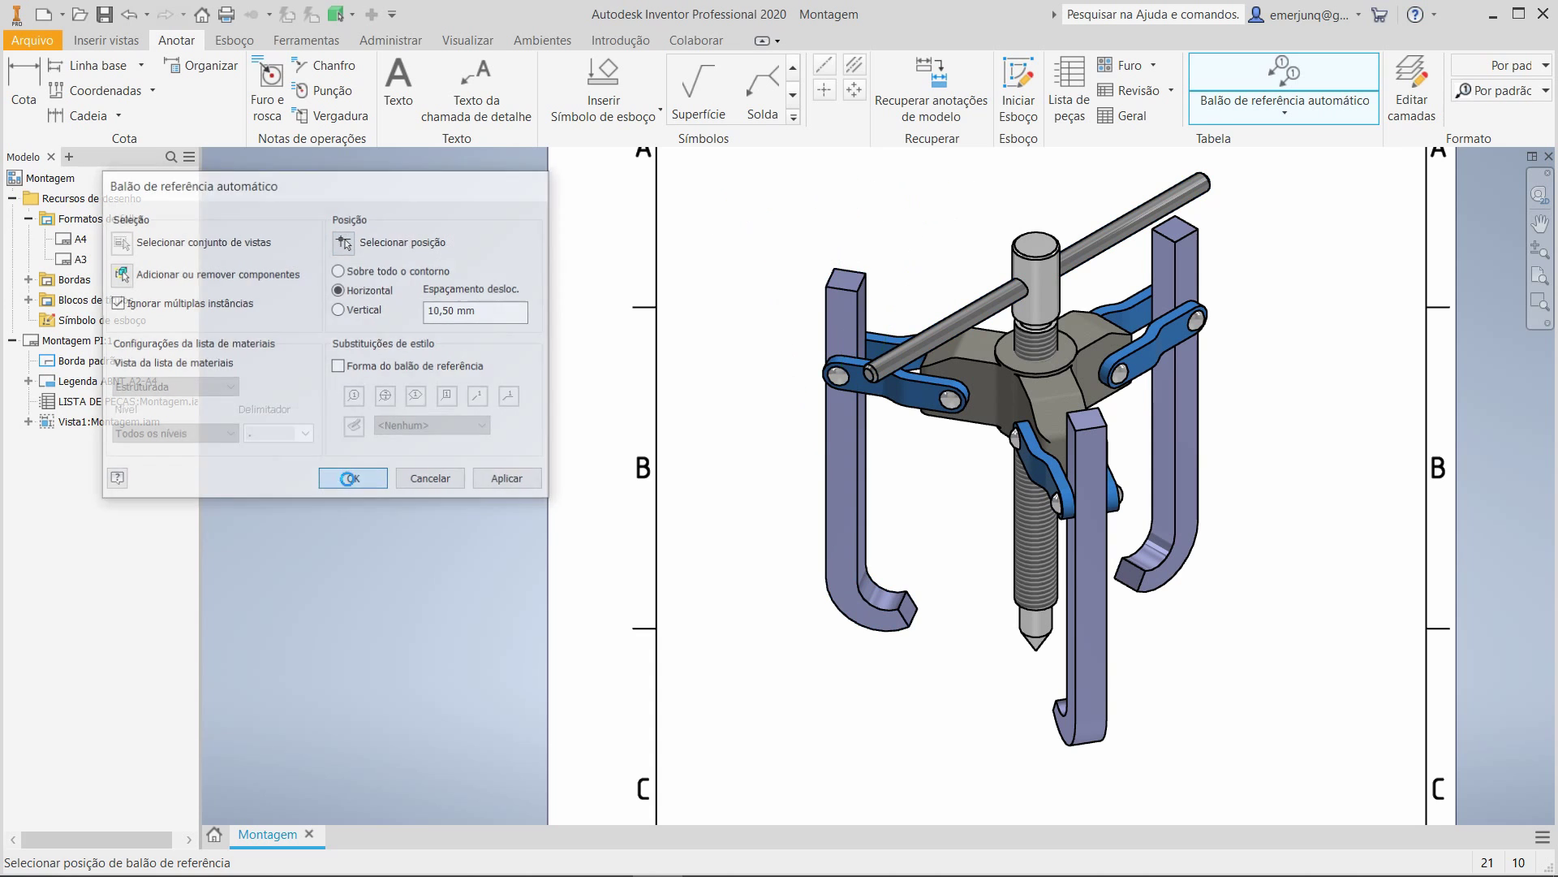
click(353, 479)
Move the leader ends of balloons 2, 6 and 4 onto the faces of the handle bar, rivet and left claw.
scroll(772, 438, down, 5)
scroll(941, 496, down, 6)
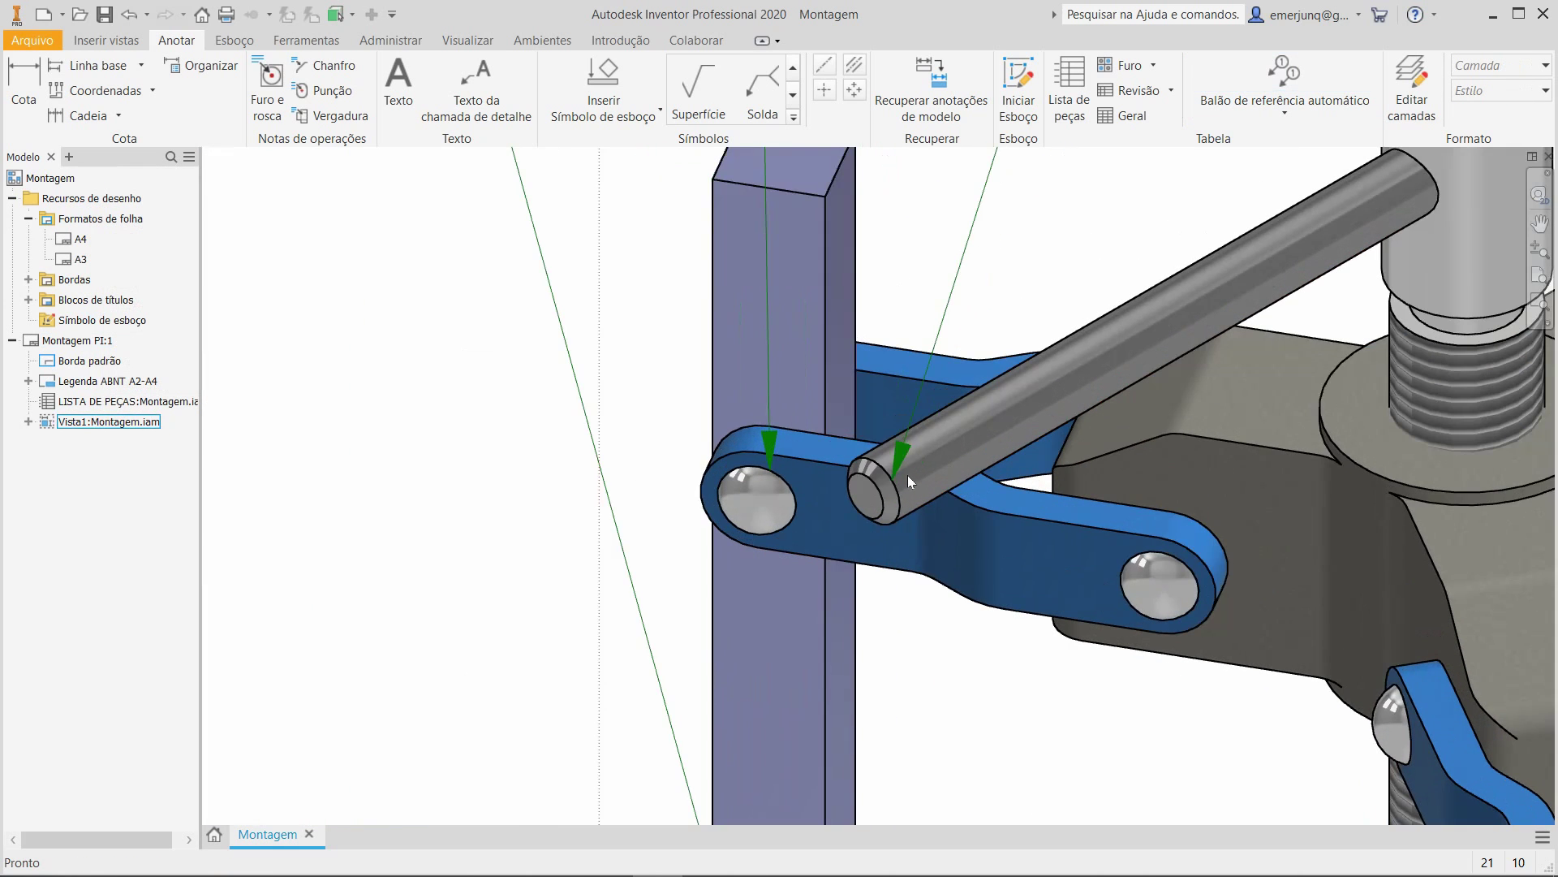
drag(902, 466, 1201, 297)
scroll(1097, 381, up, 5)
scroll(1098, 380, up, 5)
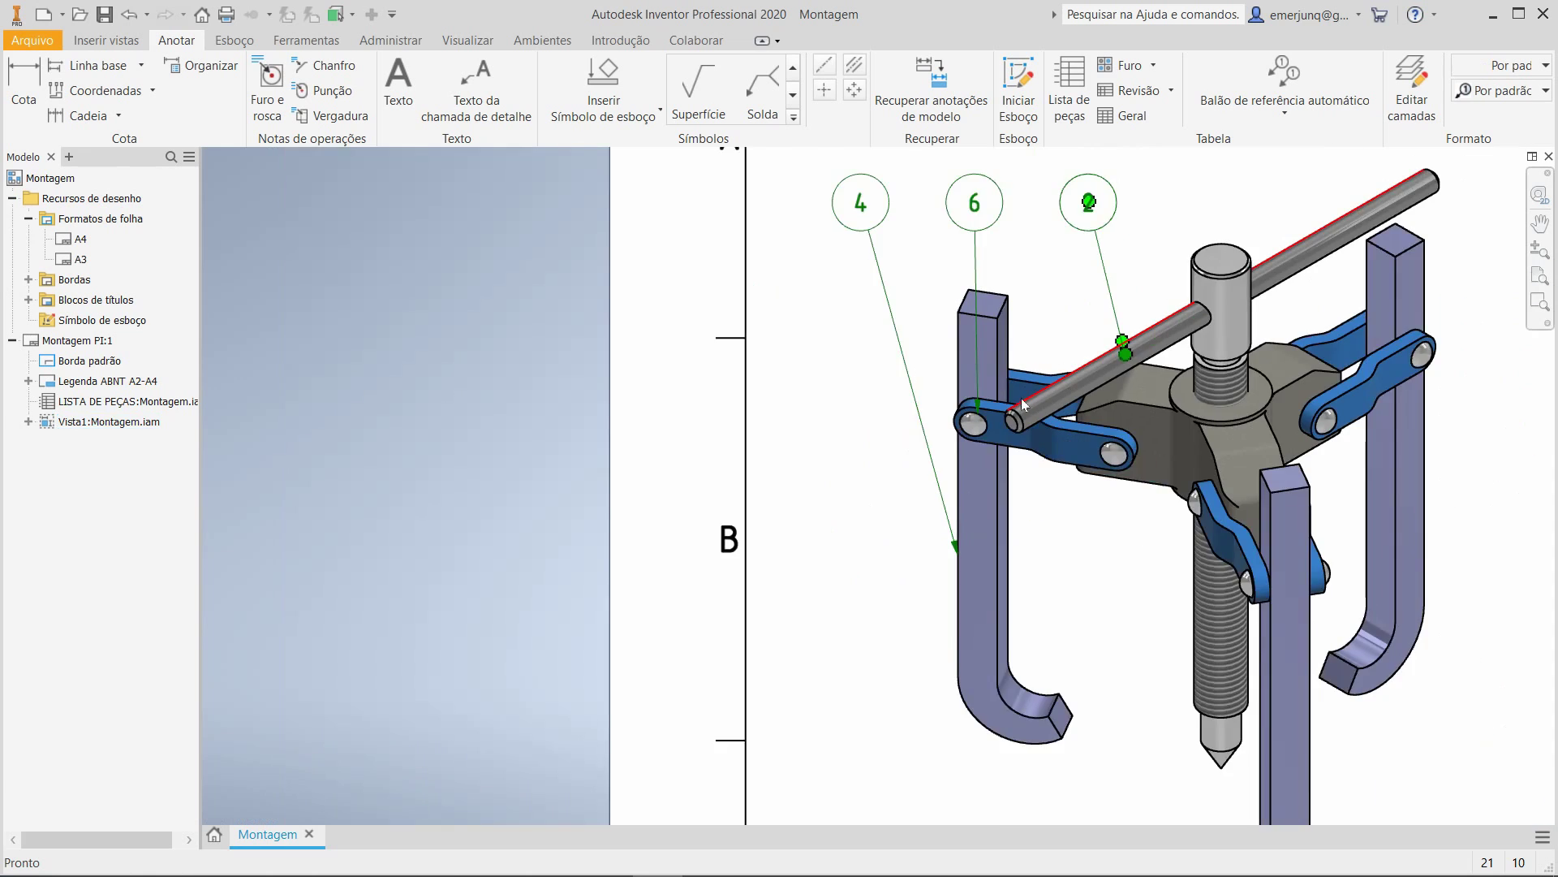
scroll(1021, 398, down, 5)
mouse_move(946, 423)
mouse_down()
mouse_move(885, 391)
mouse_move(927, 441)
mouse_up()
scroll(1074, 602, up, 3)
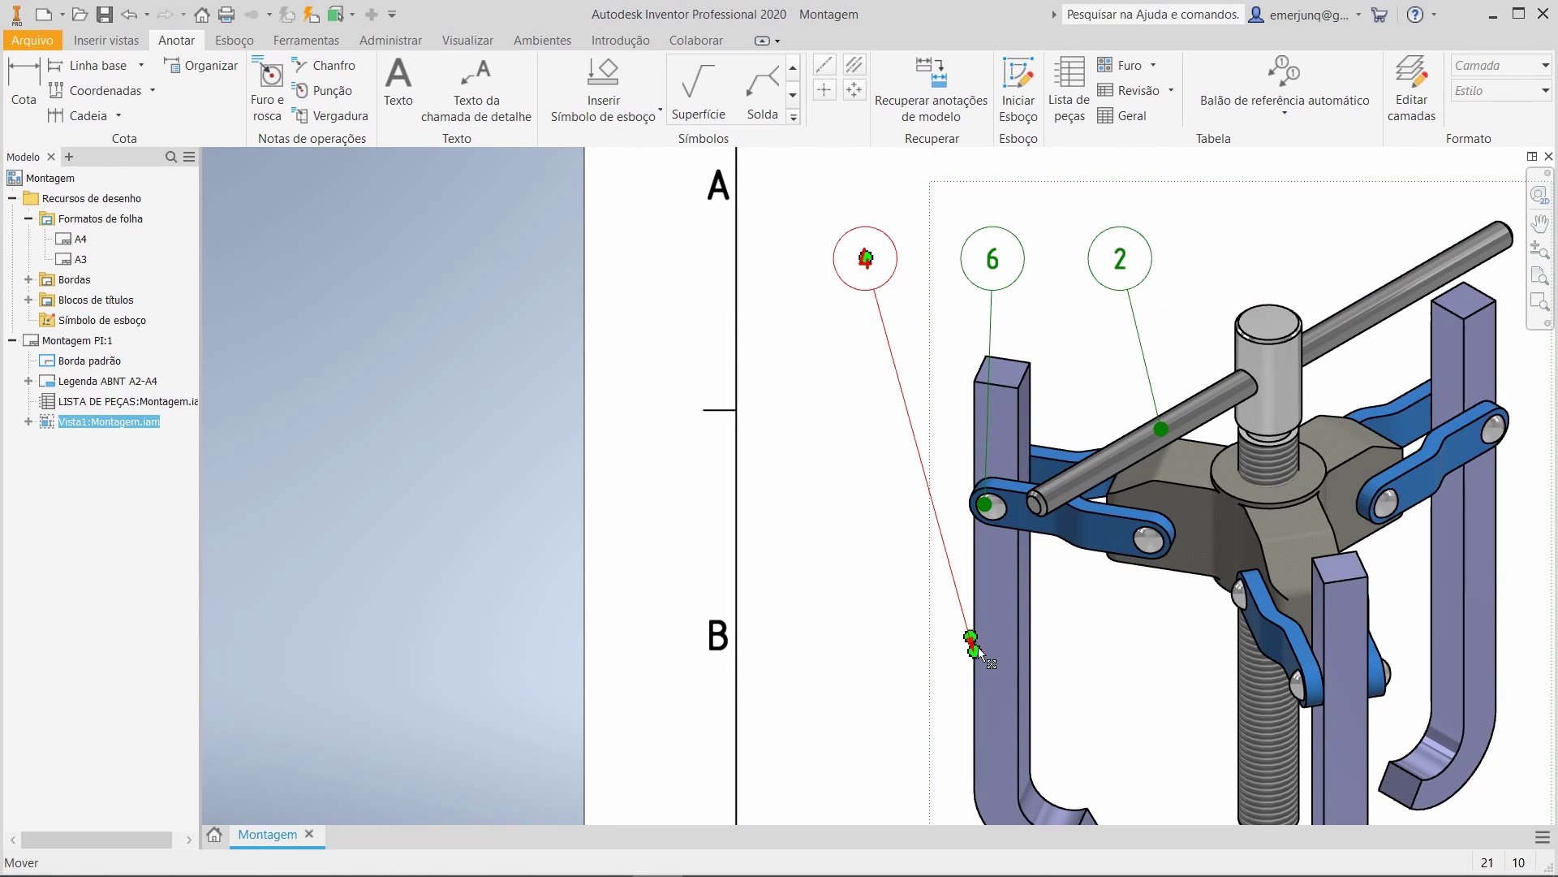
drag(979, 648, 991, 606)
scroll(858, 608, up, 3)
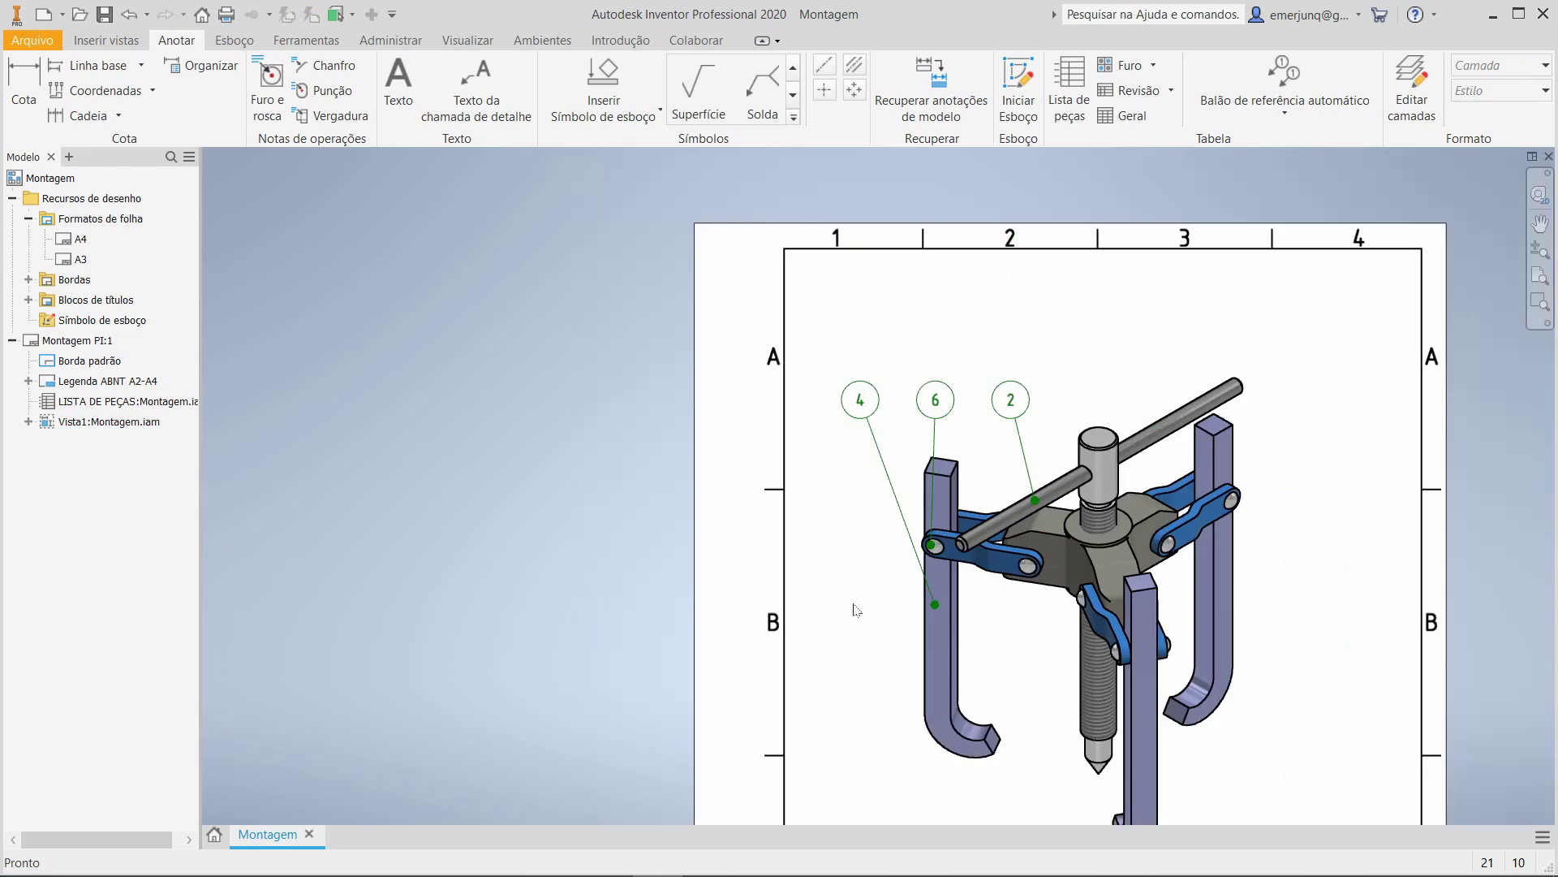
Auto-balloon the remaining unnumbered components of the isometric view in a vertical column beside the right claw.
middle_drag(856, 609, 642, 484)
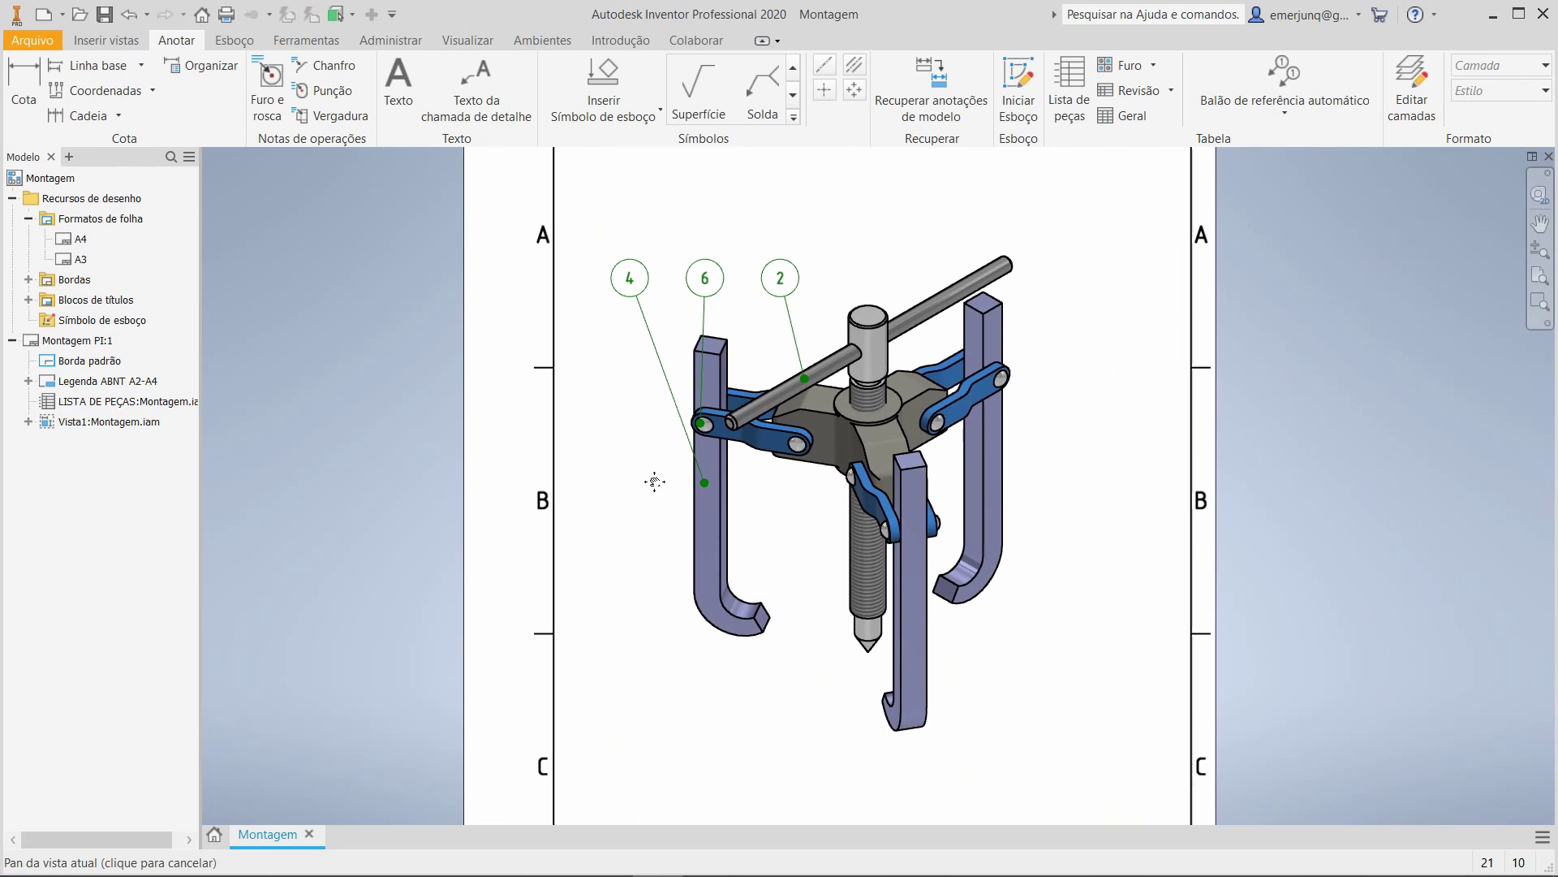
click(1285, 81)
scroll(664, 484, up, 2)
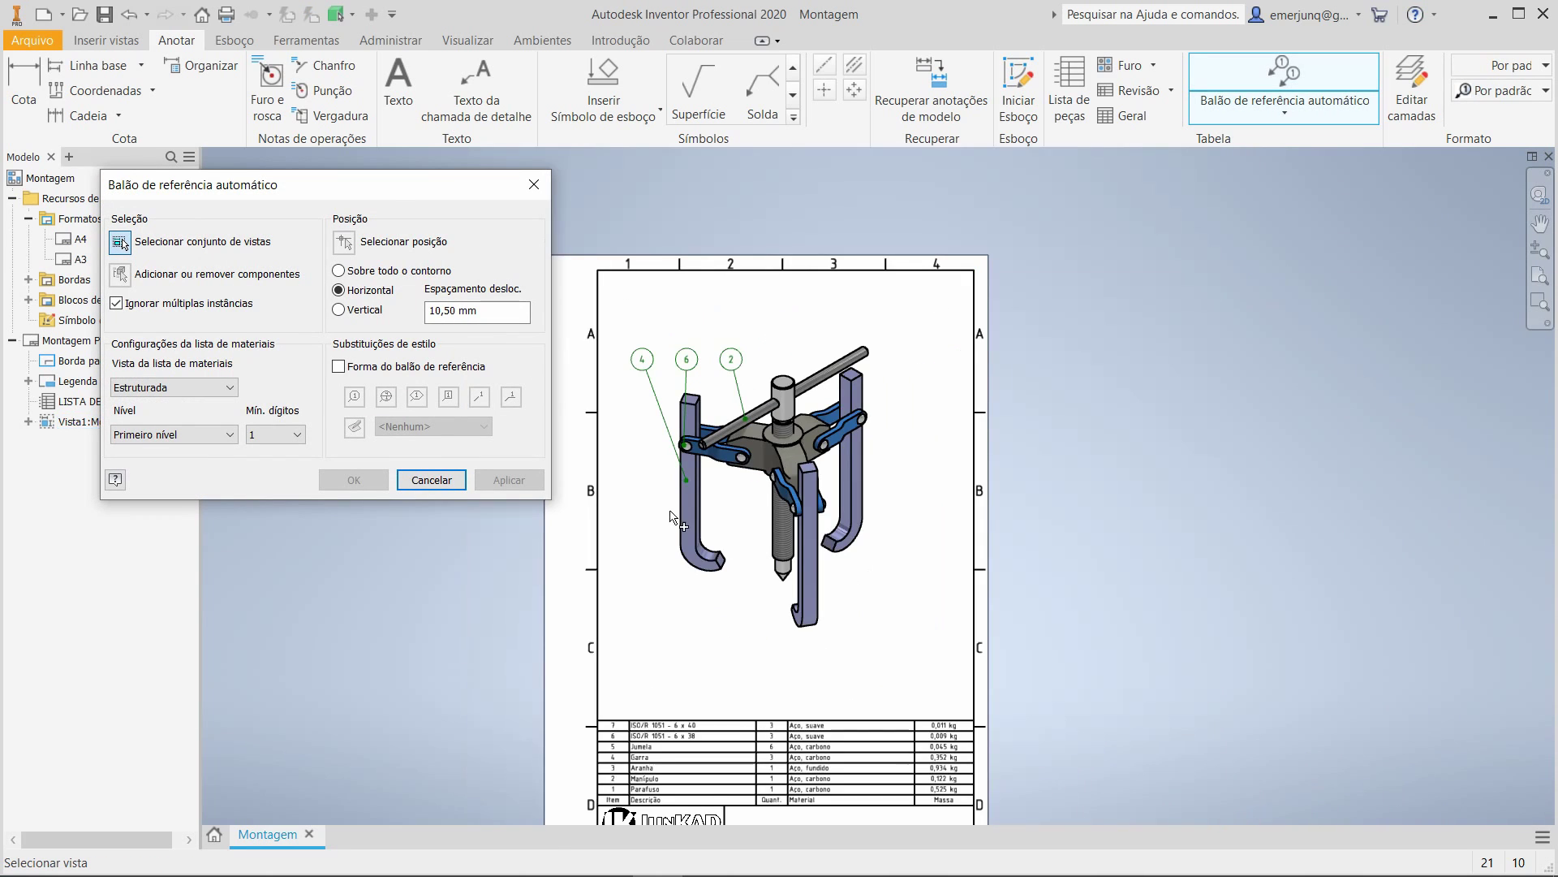
click(680, 612)
mouse_move(942, 691)
mouse_down()
mouse_move(852, 664)
mouse_move(623, 318)
mouse_up()
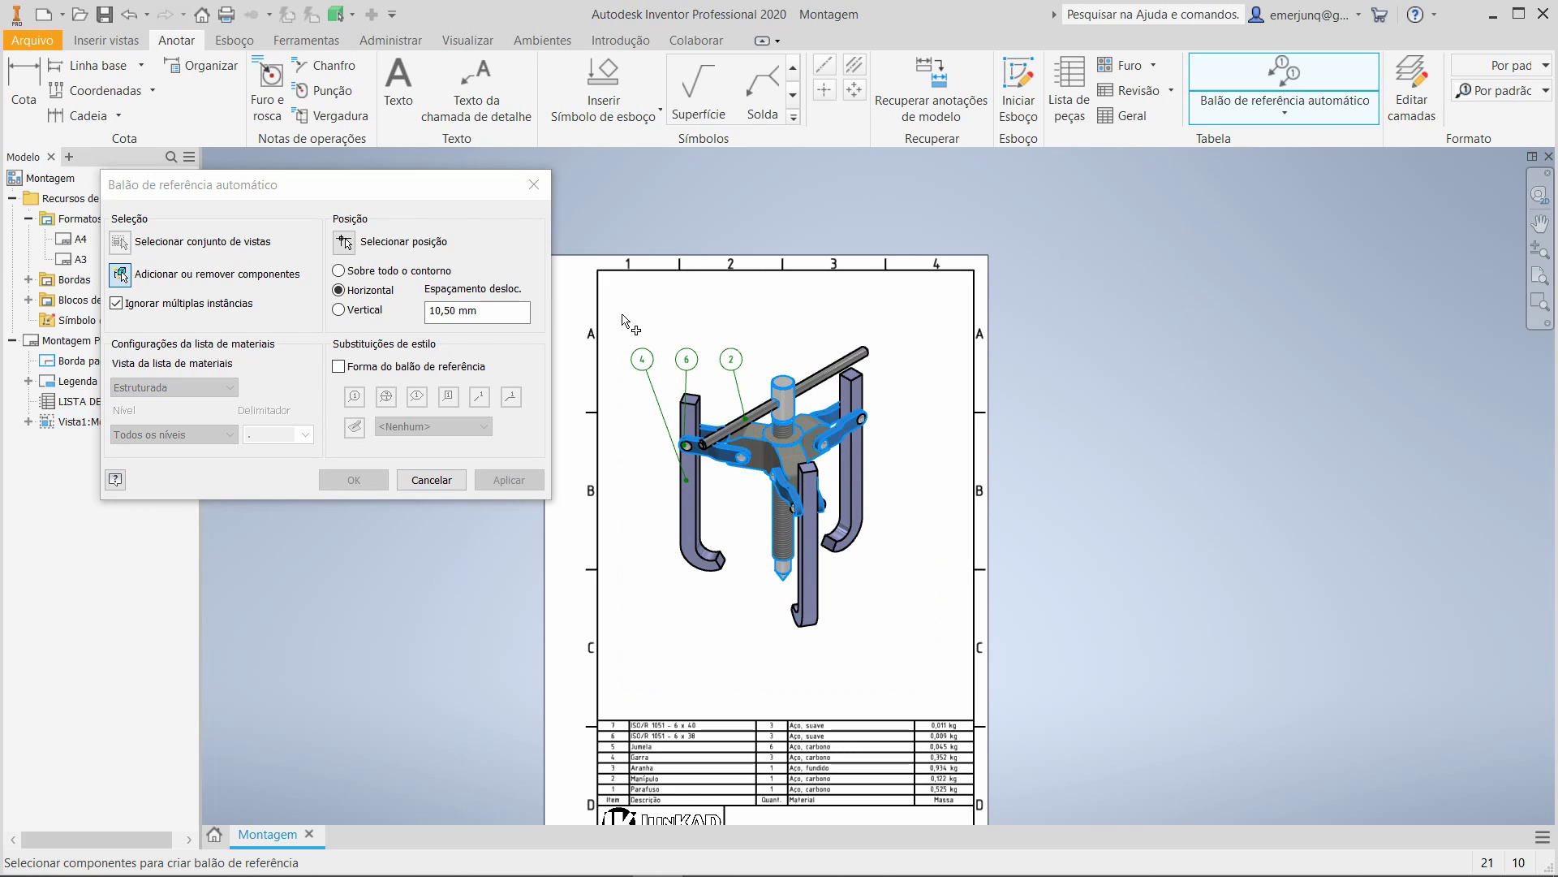
click(351, 311)
click(911, 403)
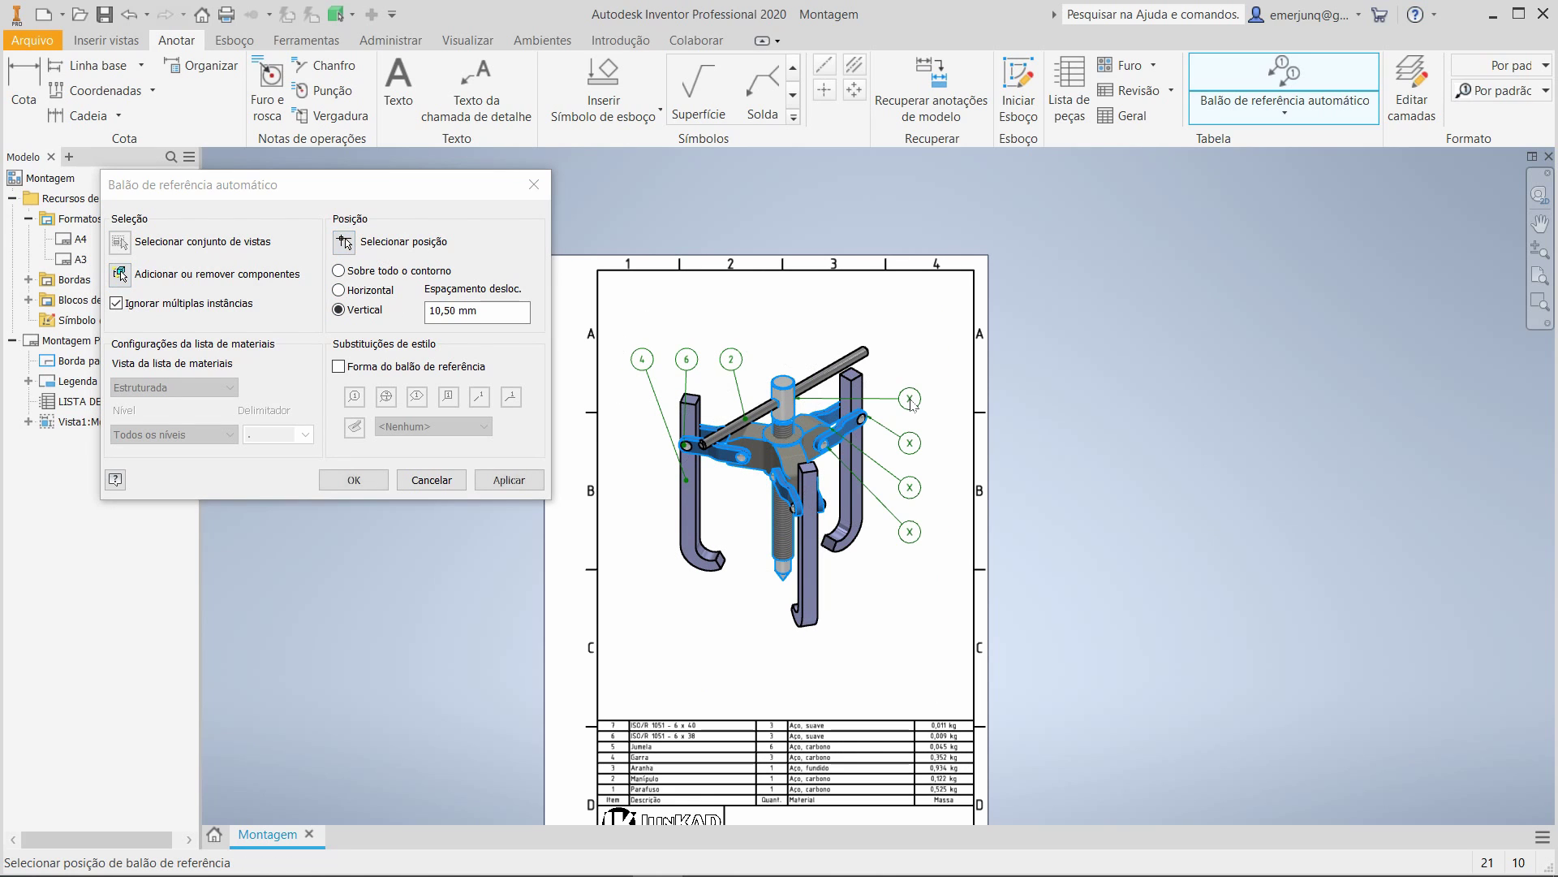
scroll(911, 403, down, 4)
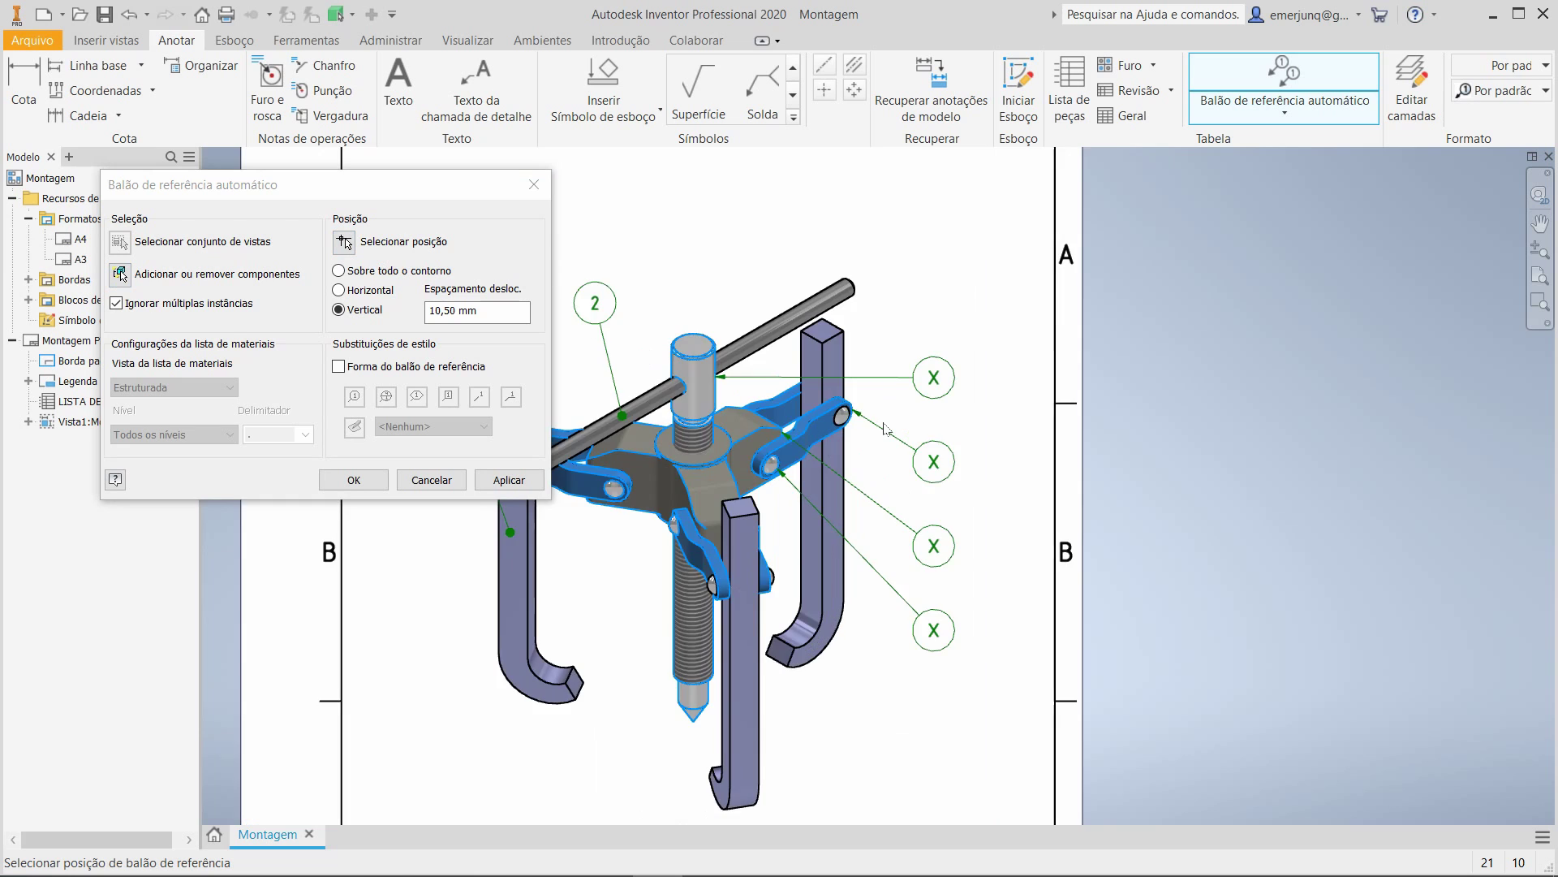
scroll(816, 432, up, 2)
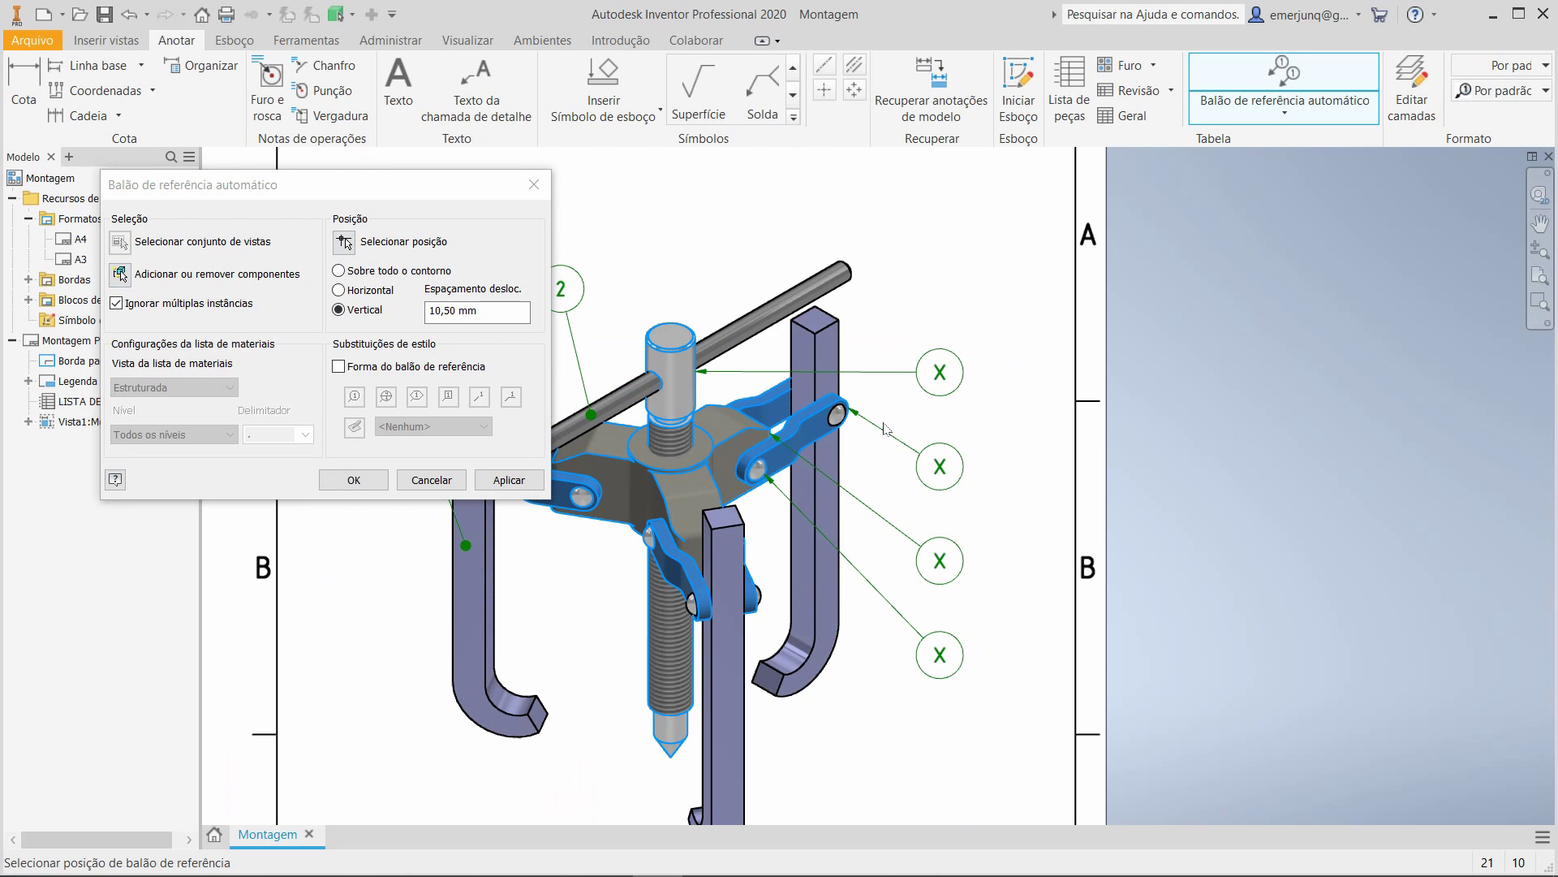
click(376, 485)
Move the leader ends of balloons 7 and 3 onto the faces of the inner rivet and the central body.
scroll(774, 462, down, 6)
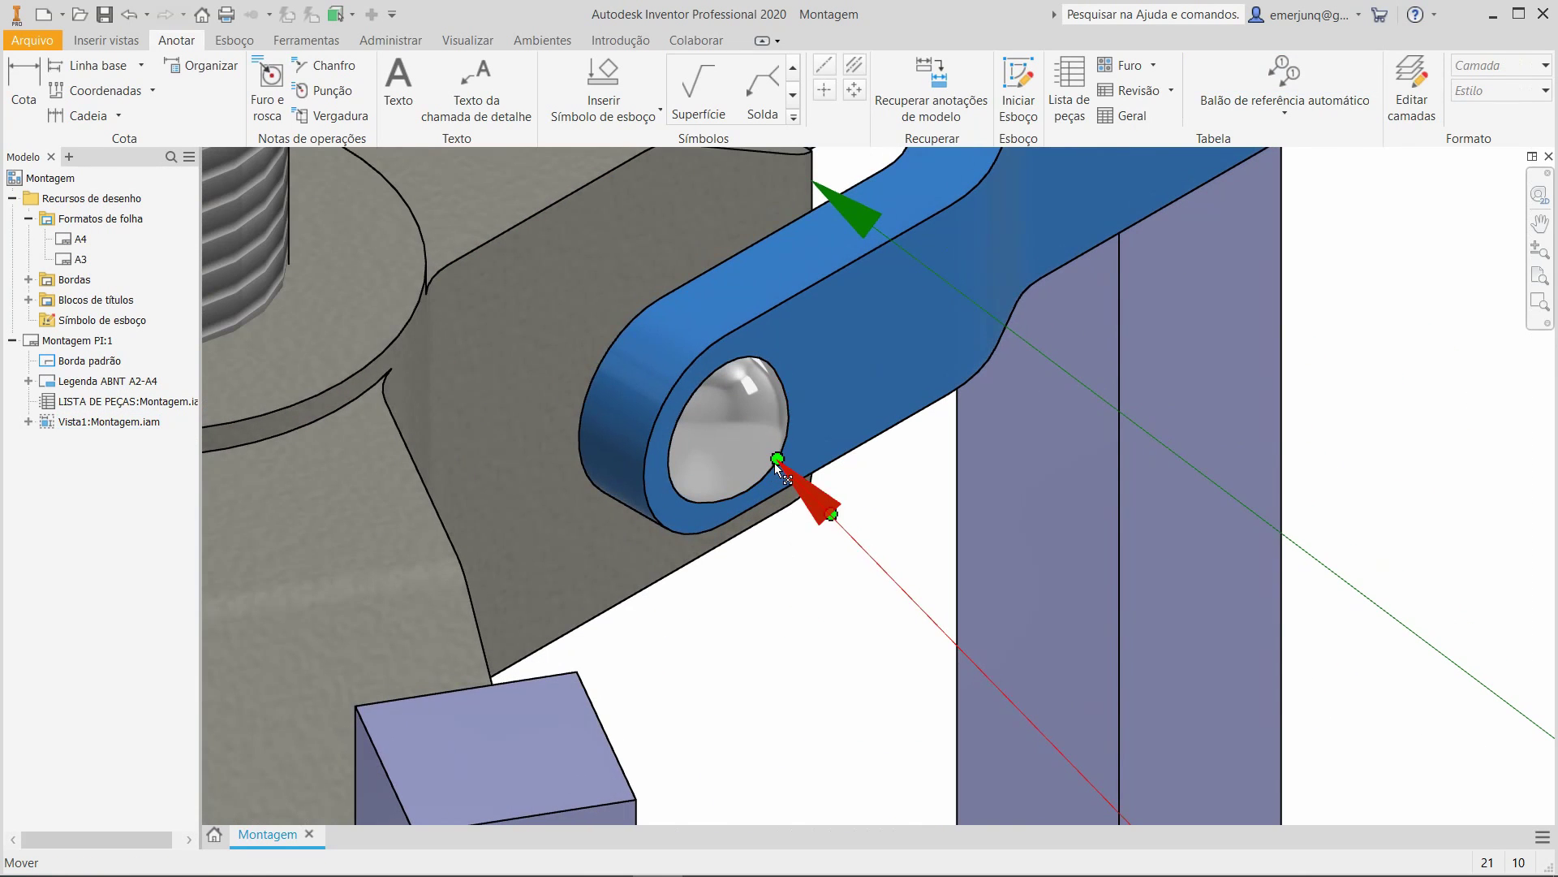
drag(776, 462, 721, 460)
click(459, 452)
scroll(771, 560, down, 3)
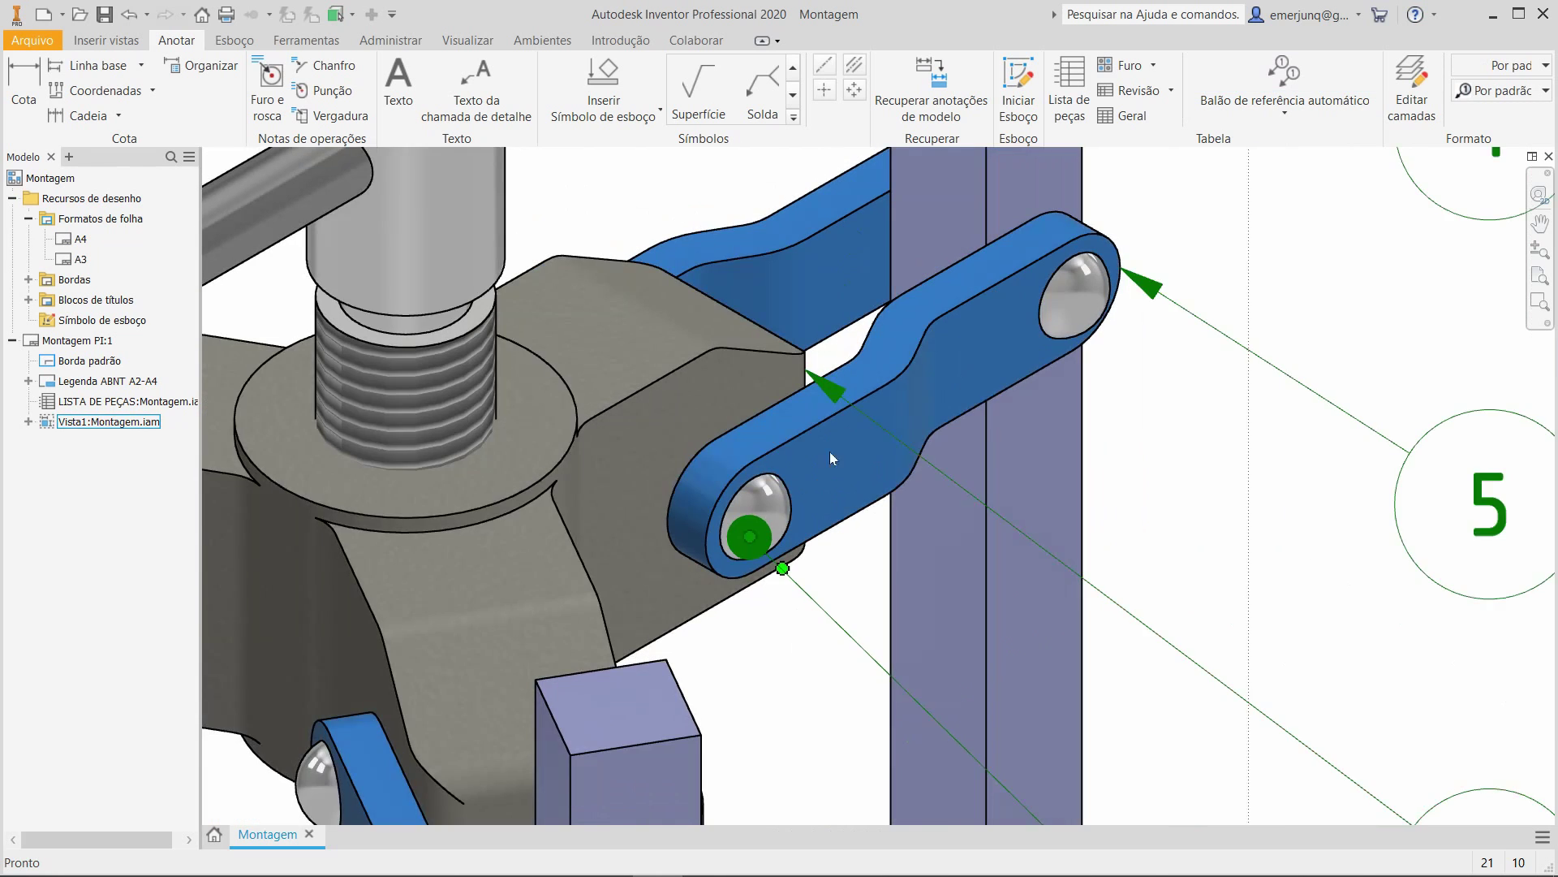
middle_drag(830, 451, 887, 585)
mouse_move(864, 508)
mouse_down()
mouse_move(745, 466)
mouse_move(793, 515)
mouse_up()
Move the leader ends of balloons 5 and 1 onto the faces of the right link and the screw head.
scroll(1093, 535, down, 3)
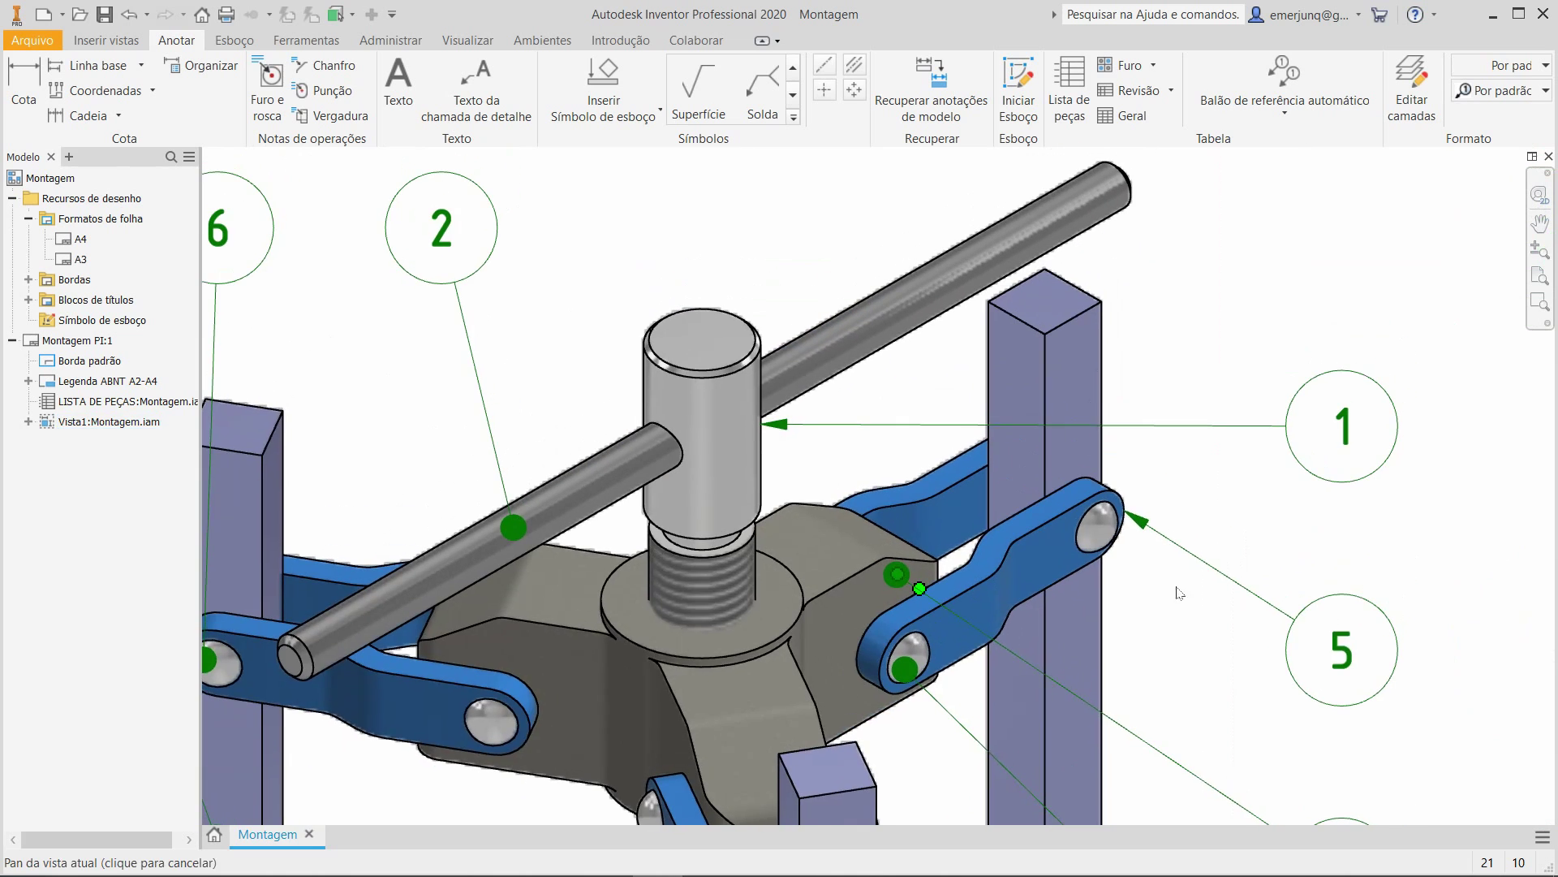
drag(1130, 517, 1042, 552)
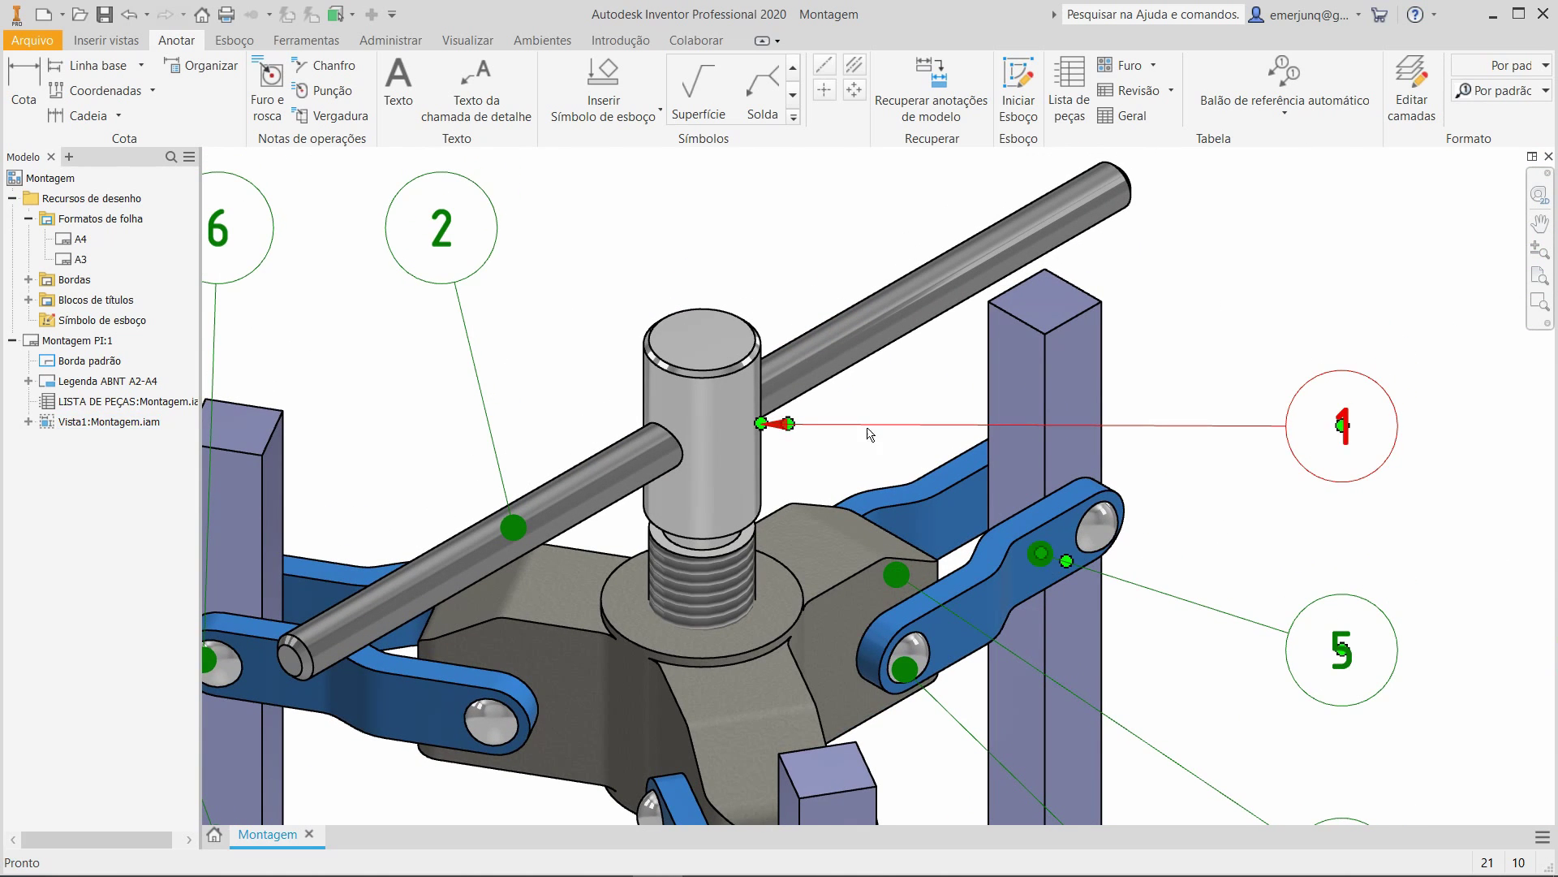
scroll(765, 425, up, 3)
mouse_move(766, 424)
mouse_down()
mouse_move(675, 450)
mouse_move(664, 425)
mouse_up()
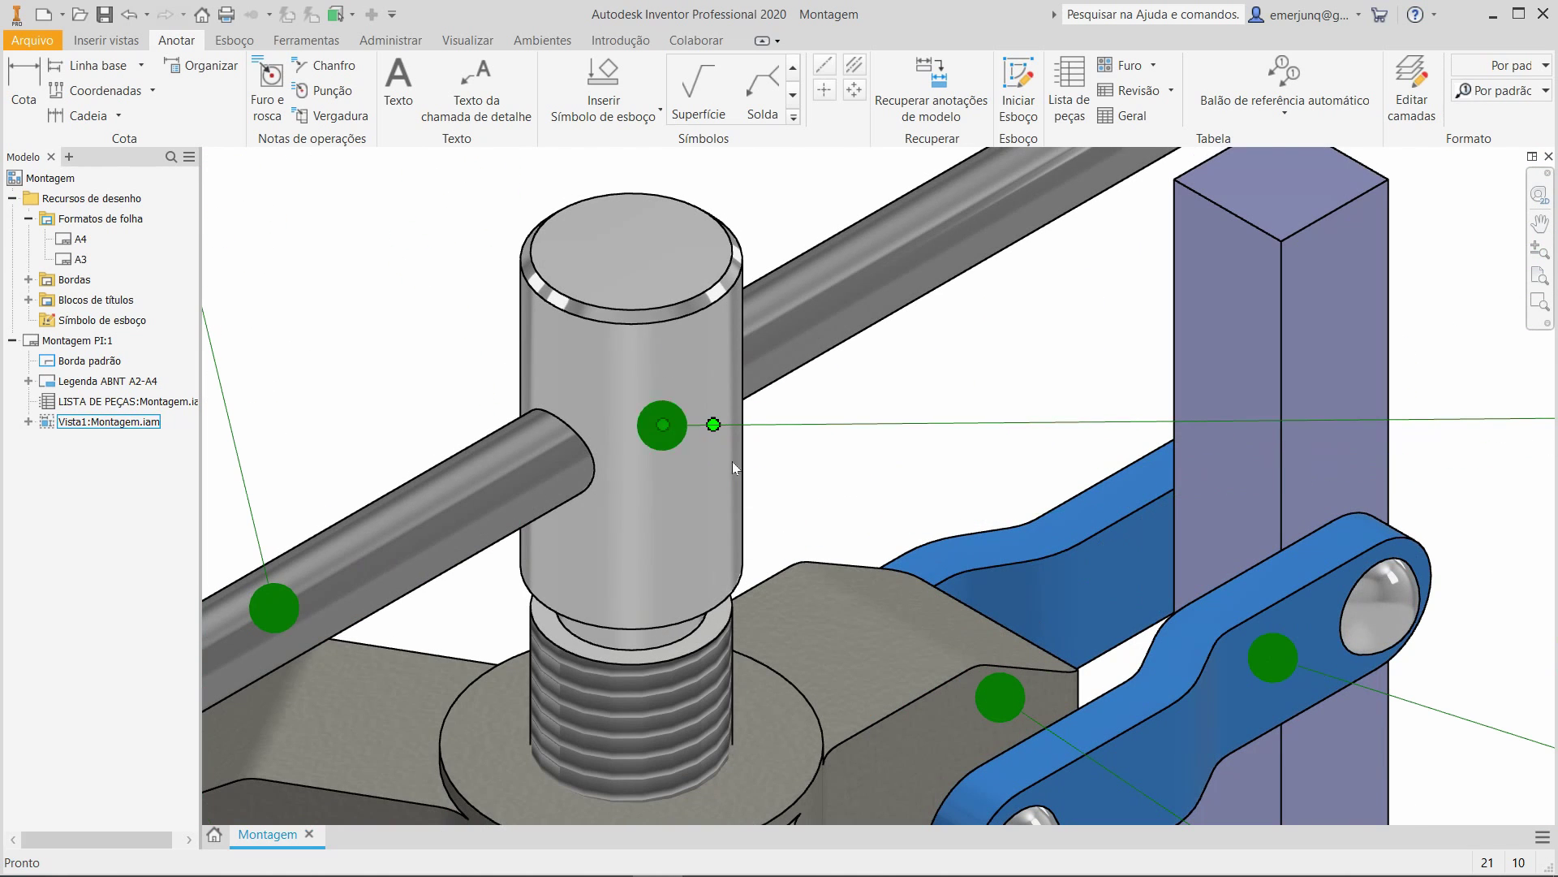
Move the isometric view with its balloons slightly lower on the sheet, above the parts list.
scroll(1149, 529, down, 5)
middle_click(1147, 523)
middle_click(1147, 523)
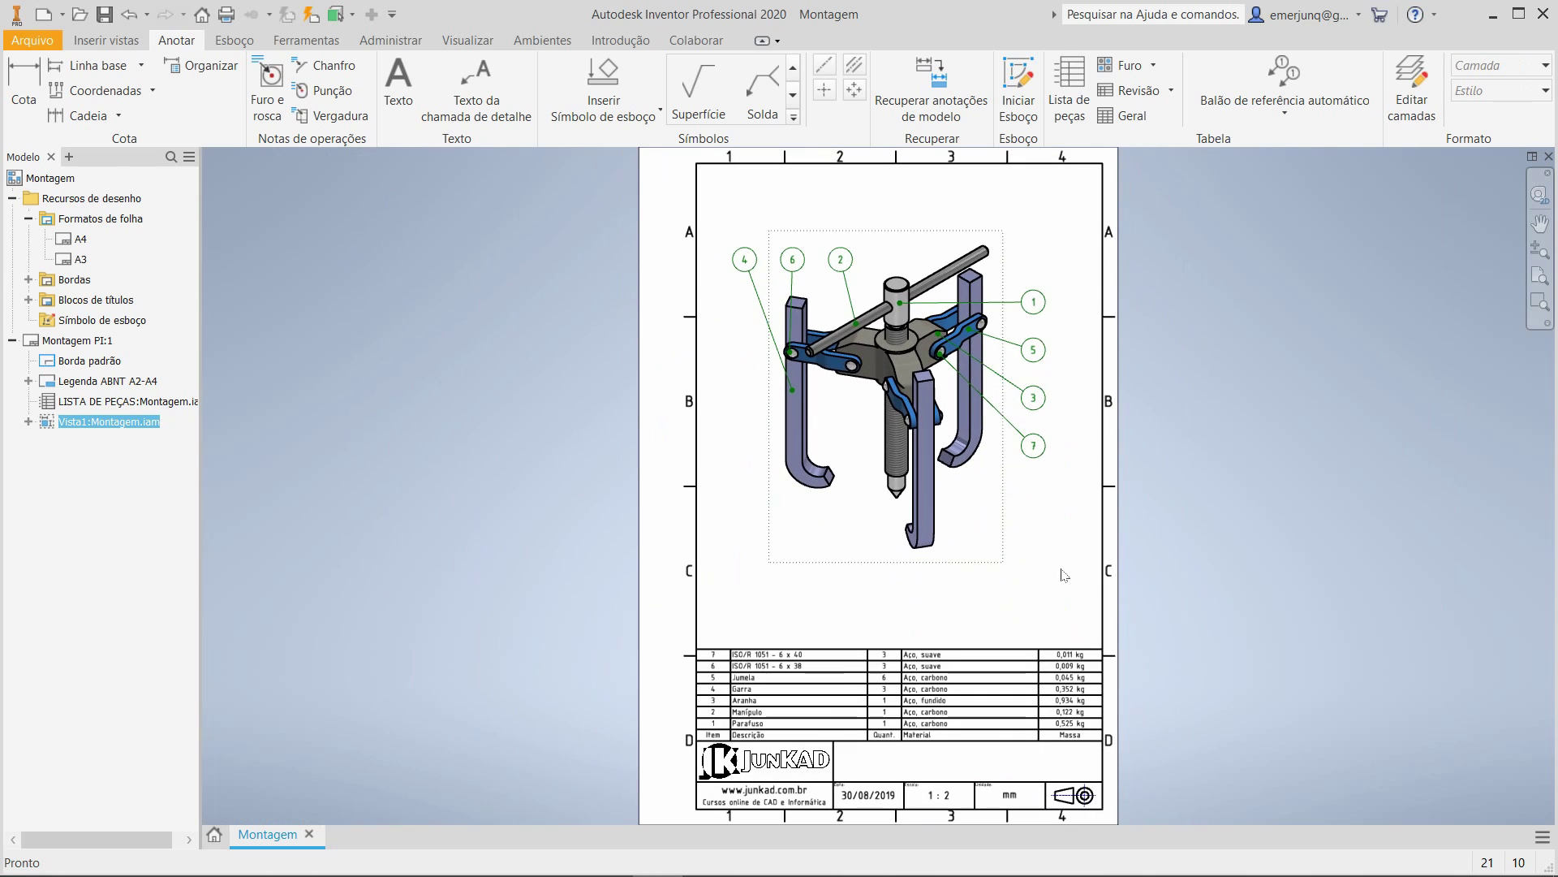
mouse_move(983, 563)
mouse_down()
mouse_move(975, 583)
mouse_move(992, 585)
mouse_up()
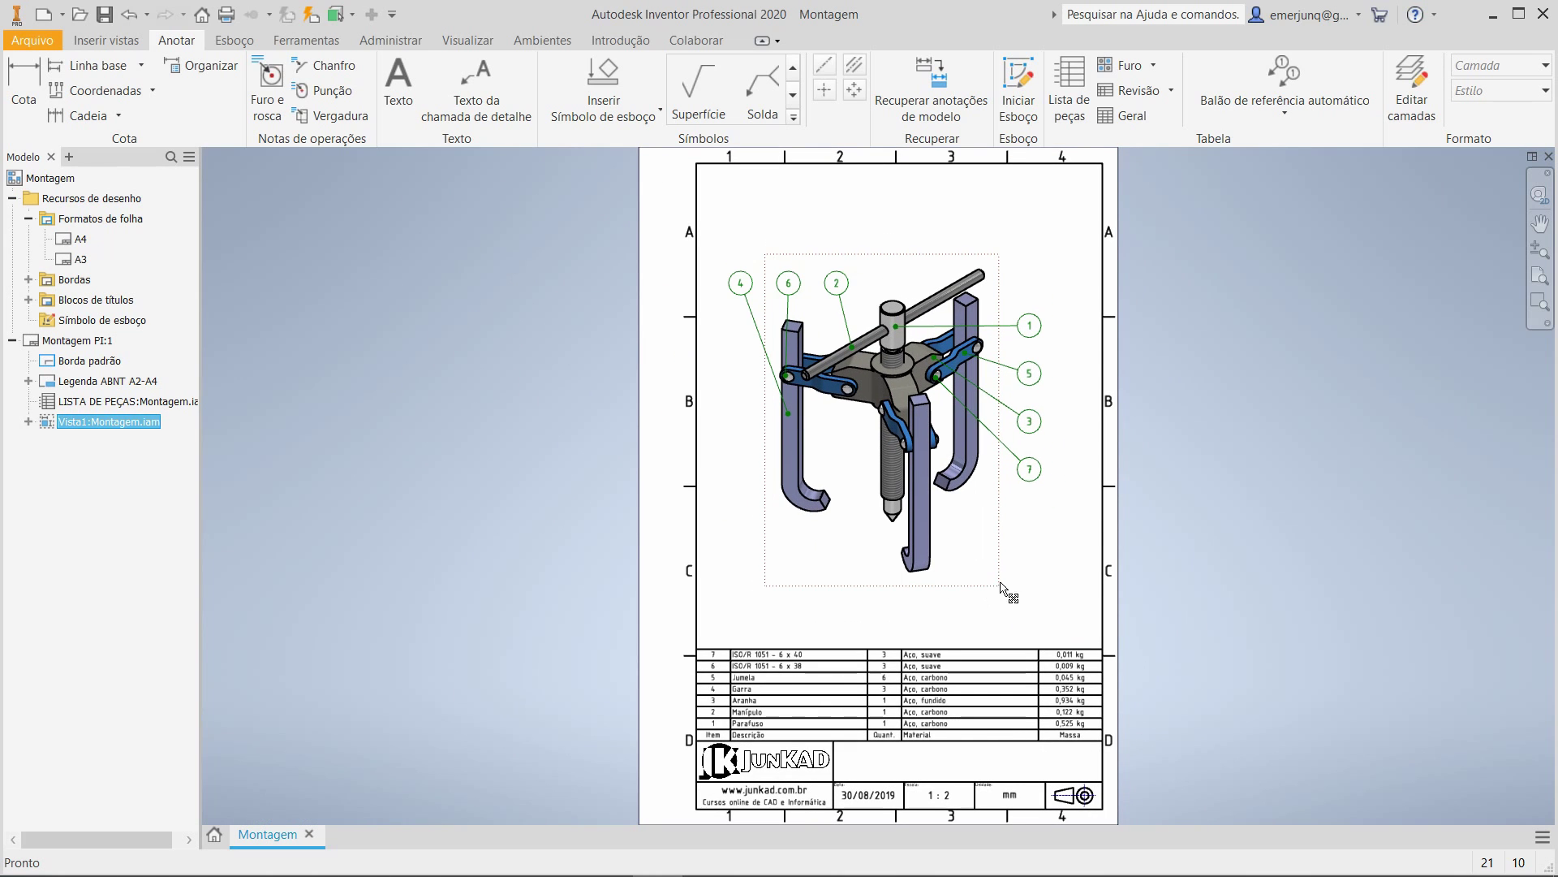
click(1014, 582)
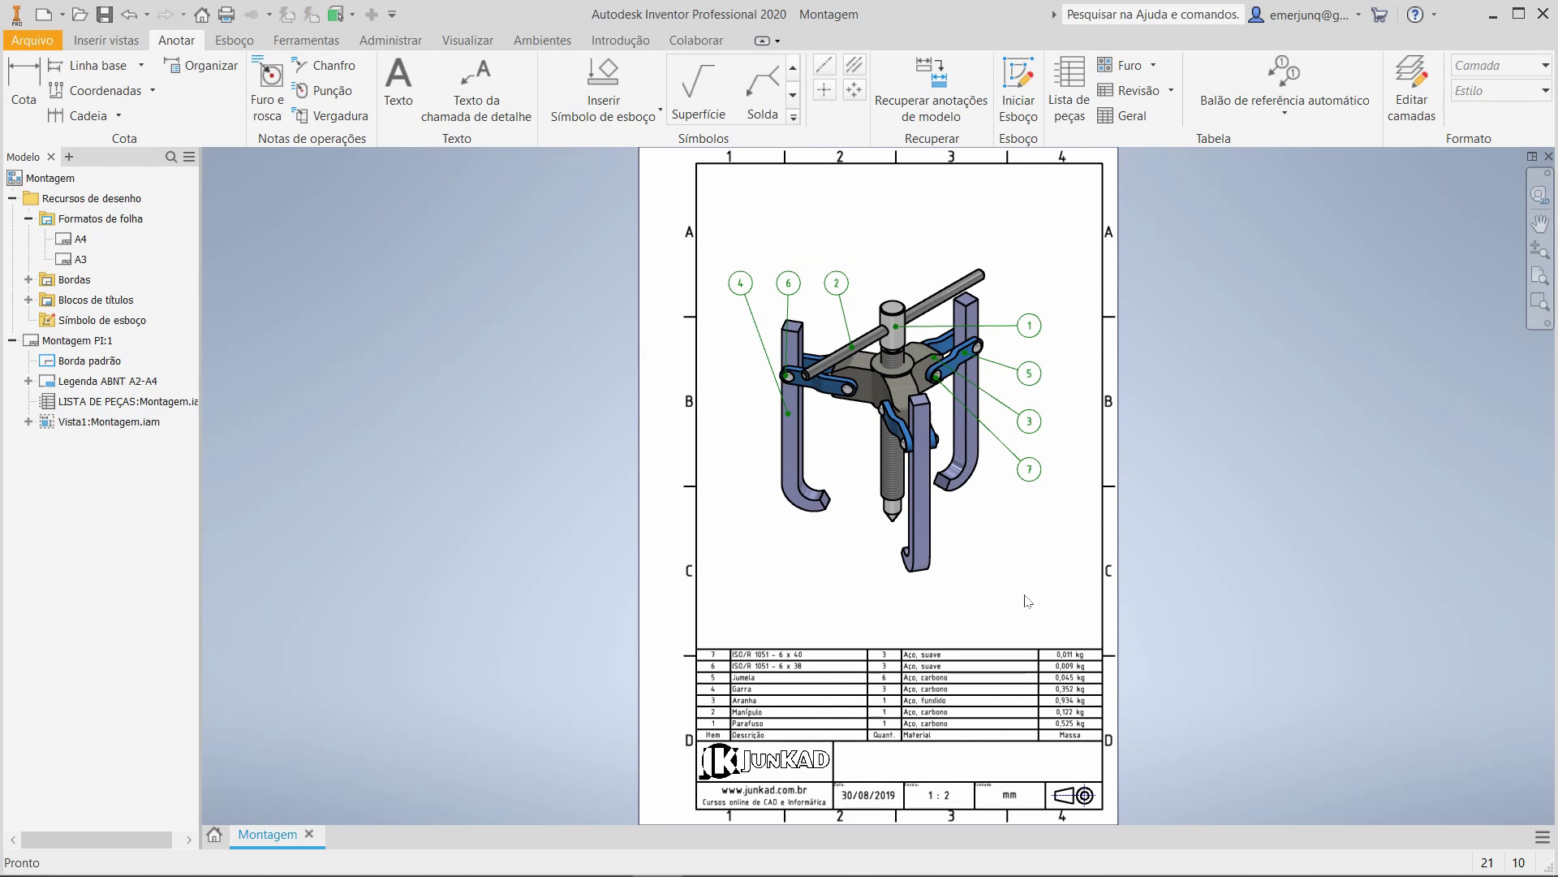
Collapse the Montagem PI:1 sheet in the browser and add a new sheet from the A4 sheet format.
click(13, 341)
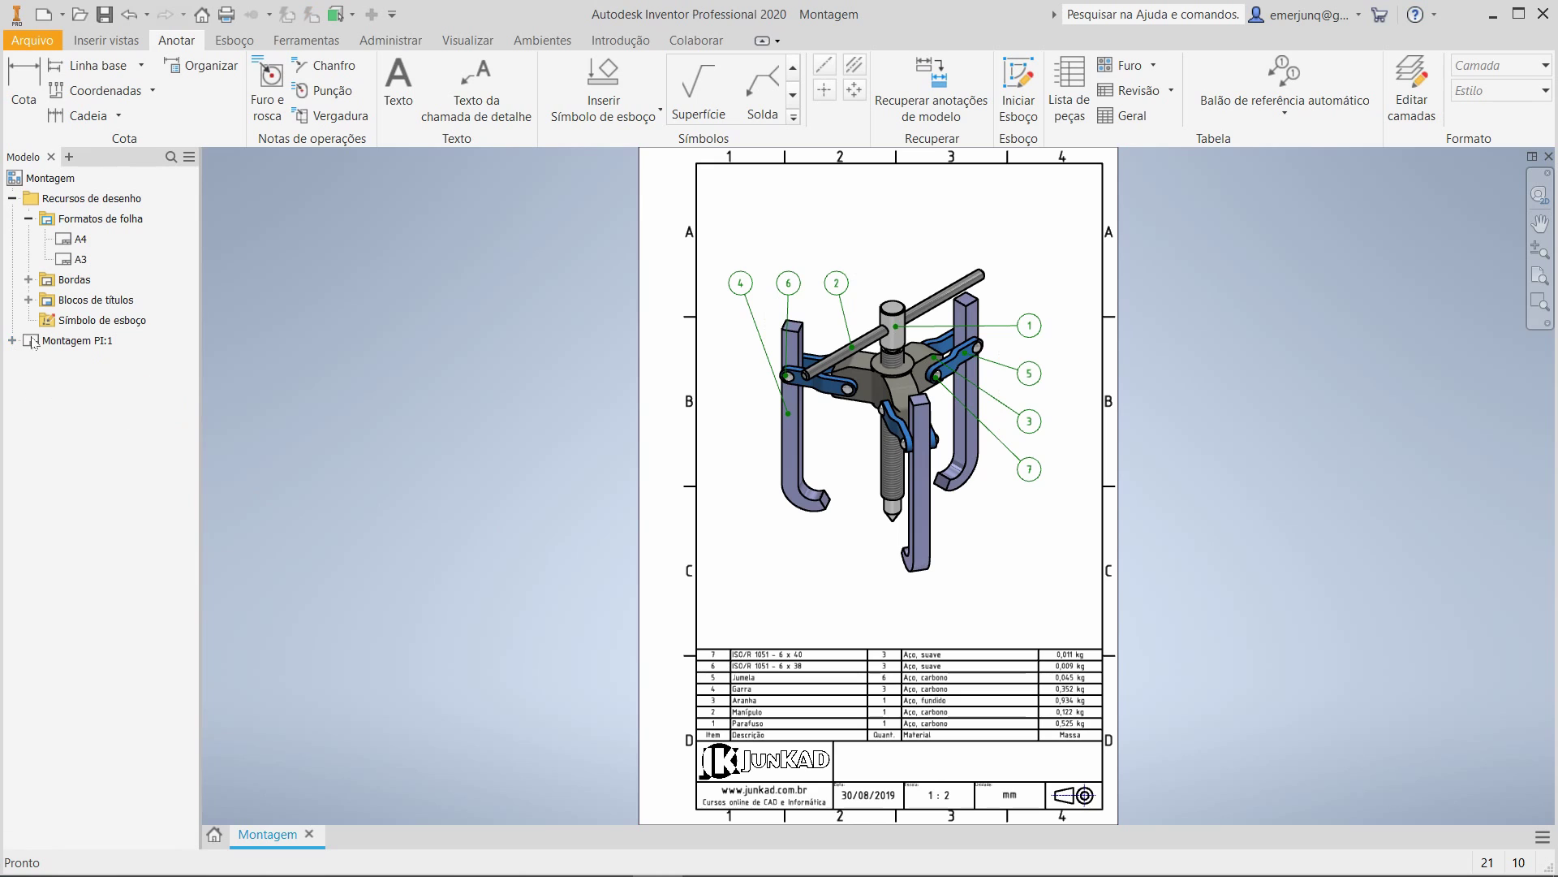
double_click(65, 241)
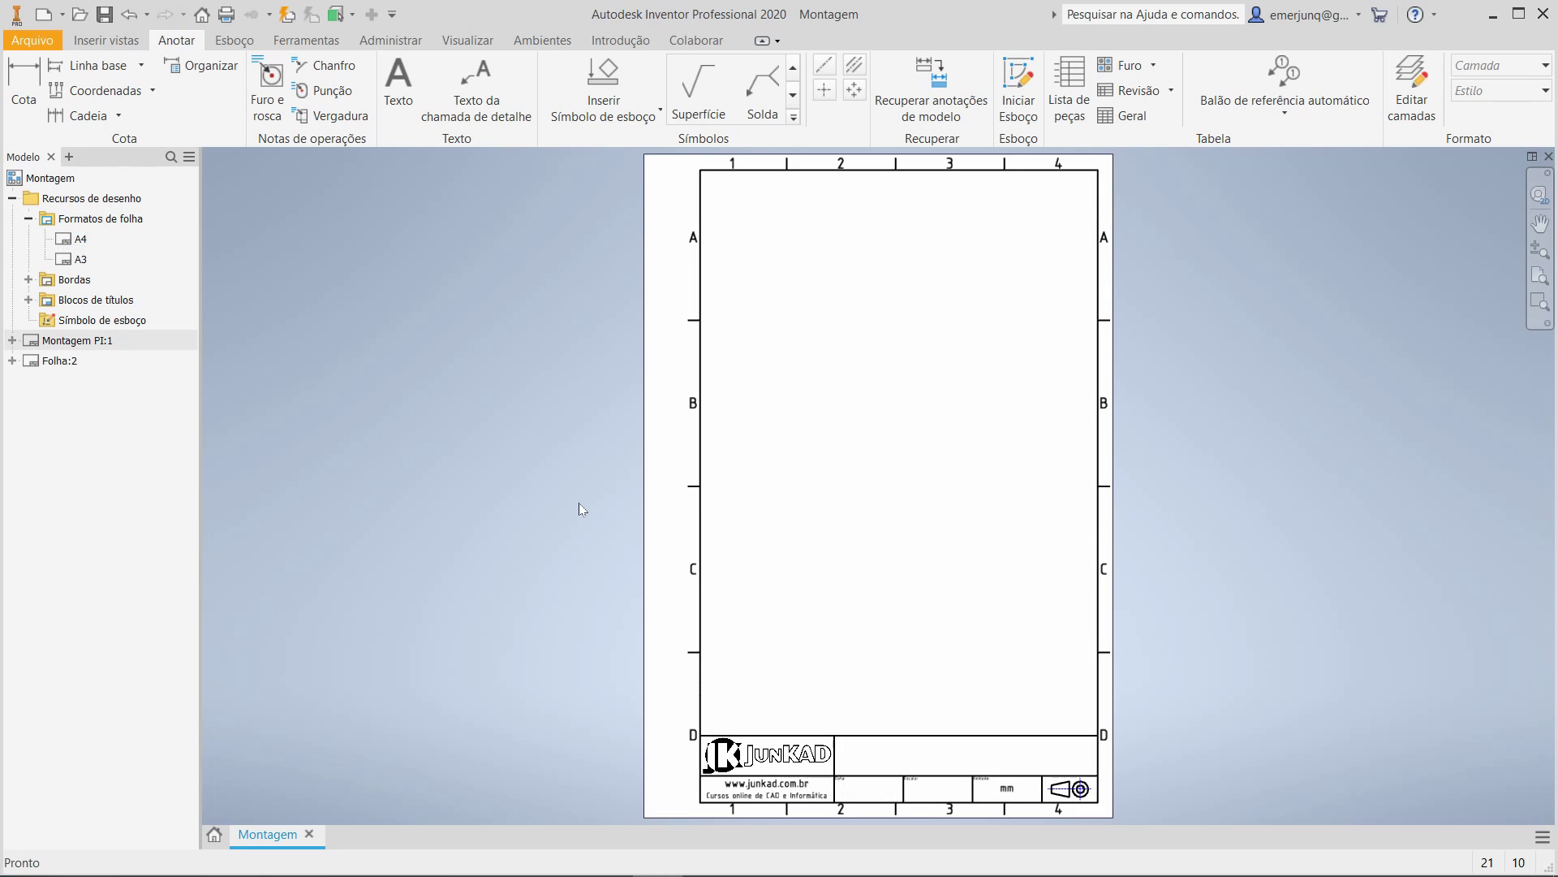
click(106, 41)
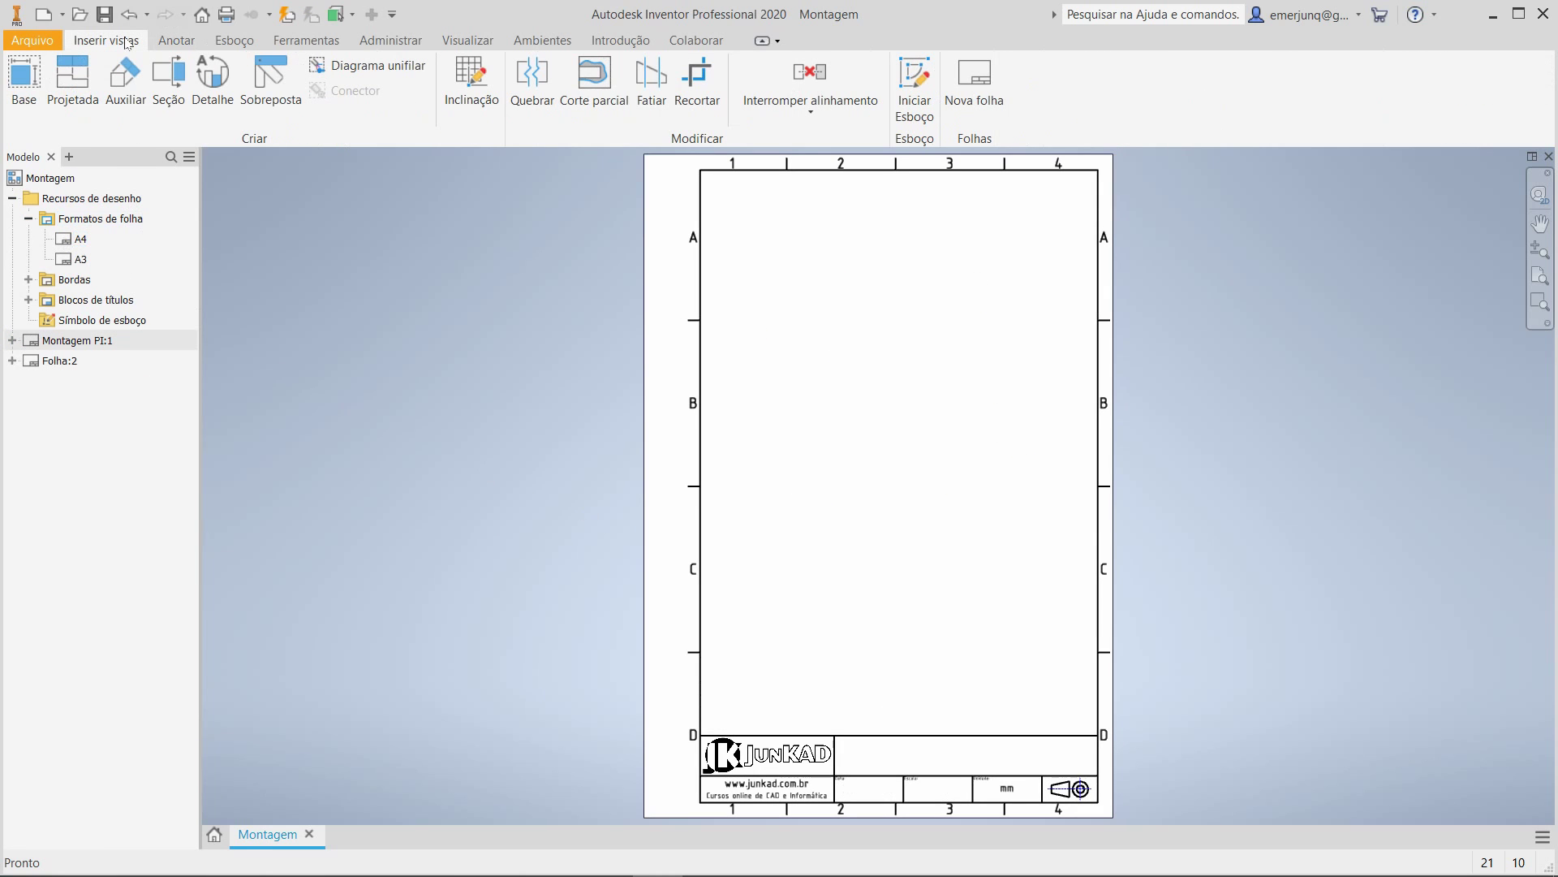
Insert a parts list of Montagem.iam on the second sheet, directly above the title block.
click(156, 41)
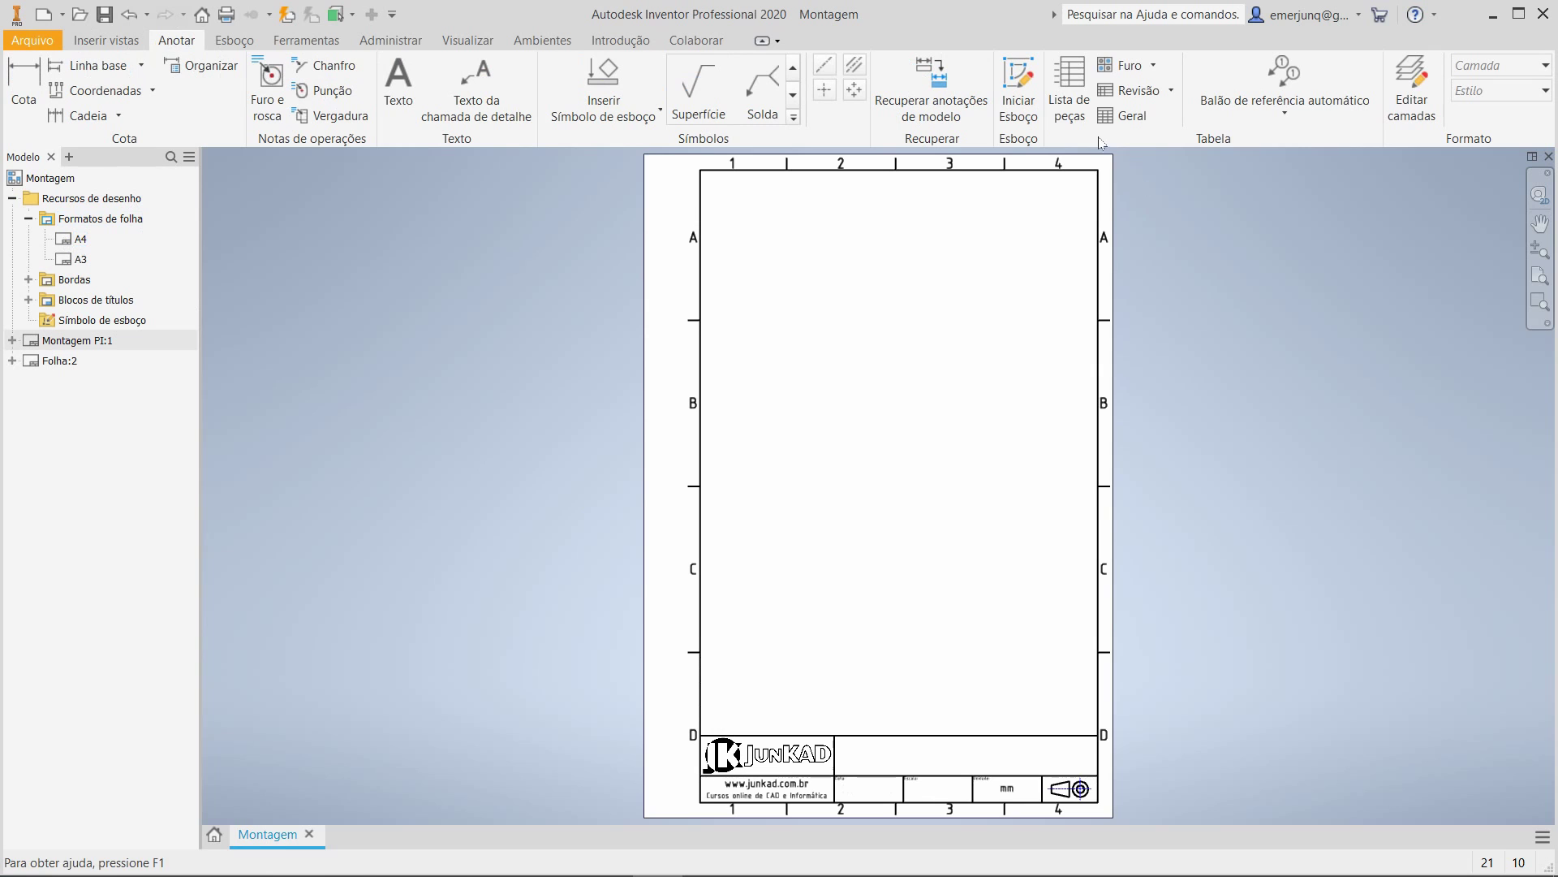
click(1070, 90)
click(422, 260)
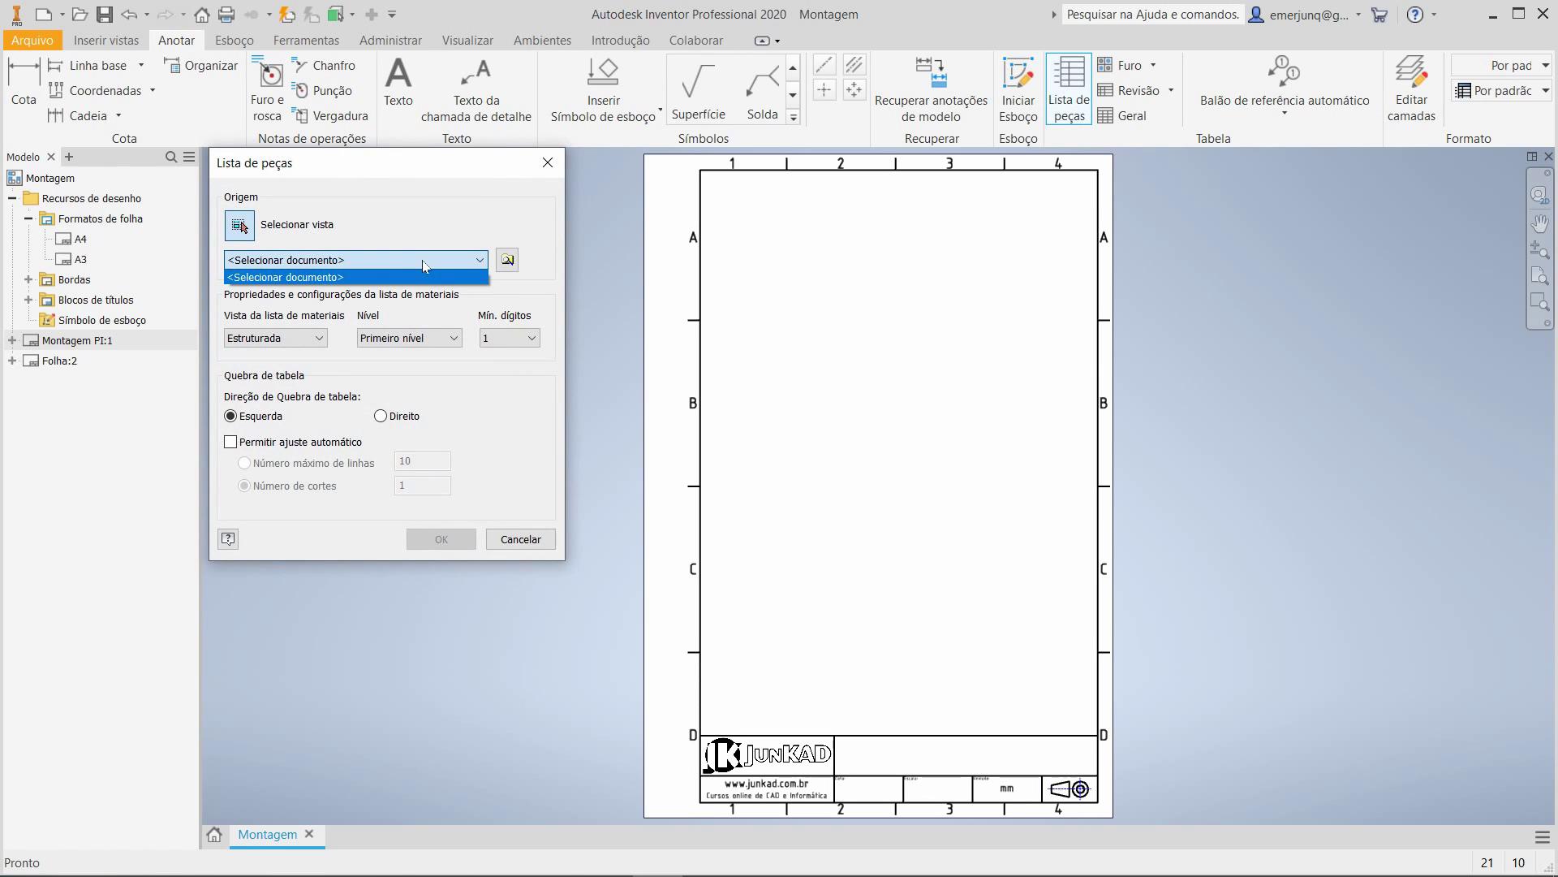
click(506, 262)
click(507, 261)
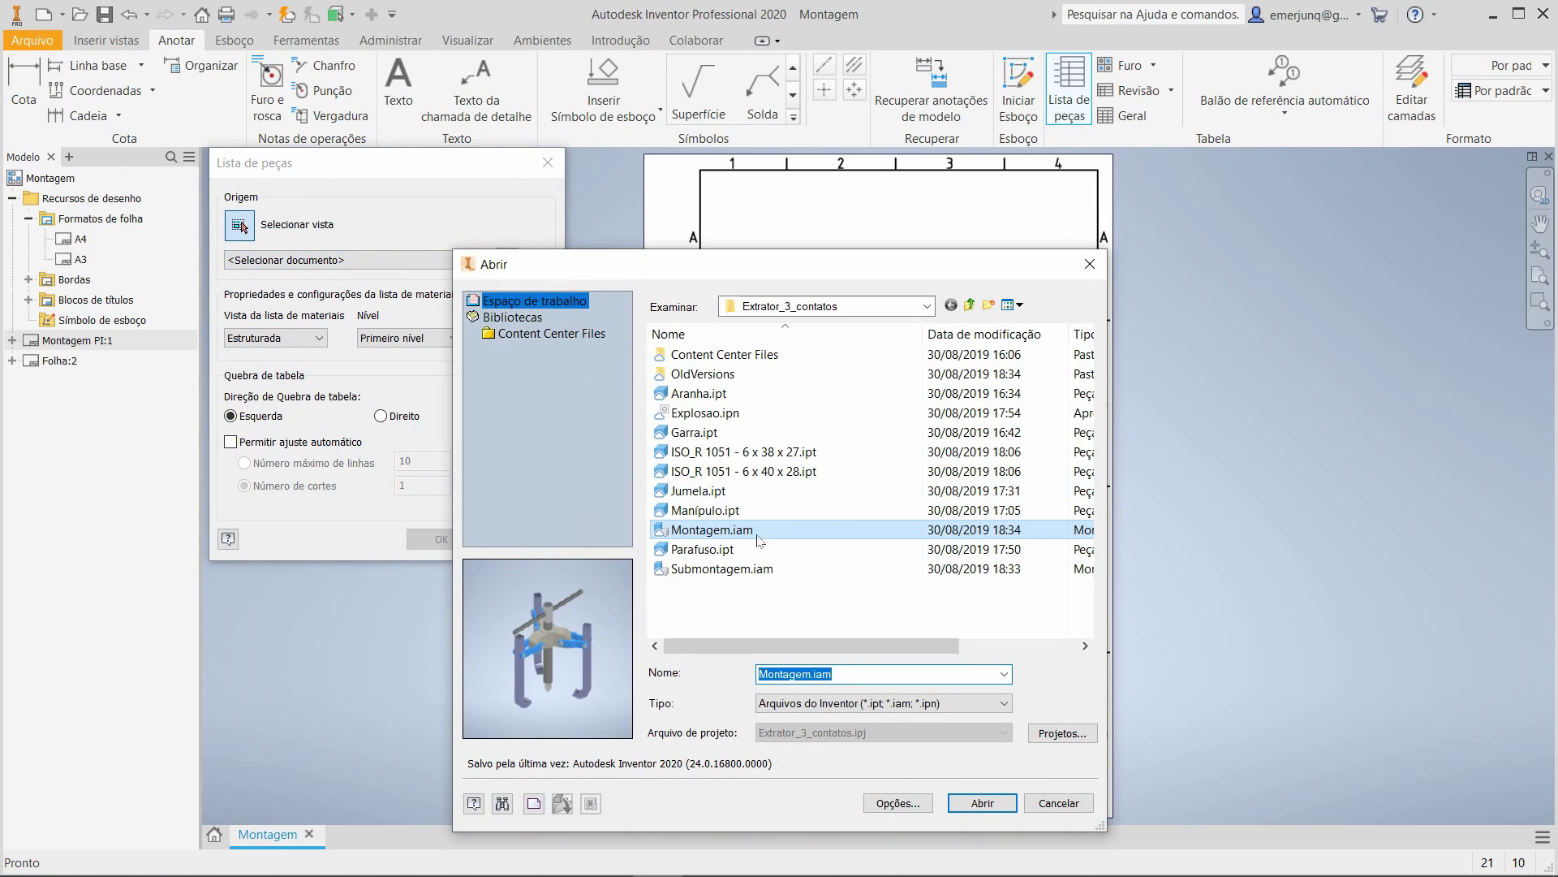
click(982, 802)
click(441, 539)
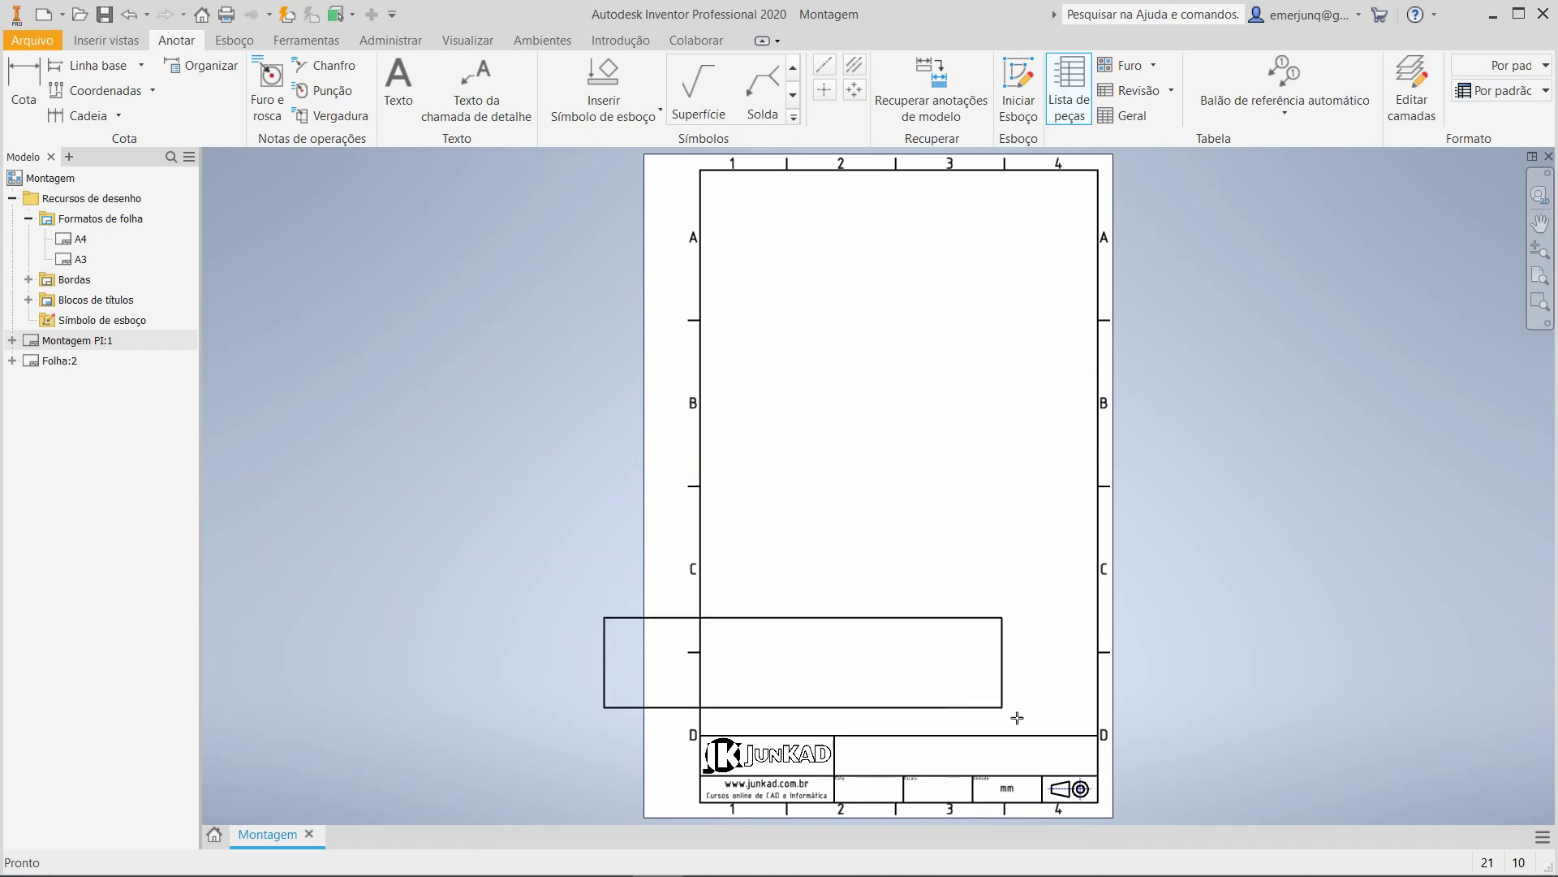
click(1097, 735)
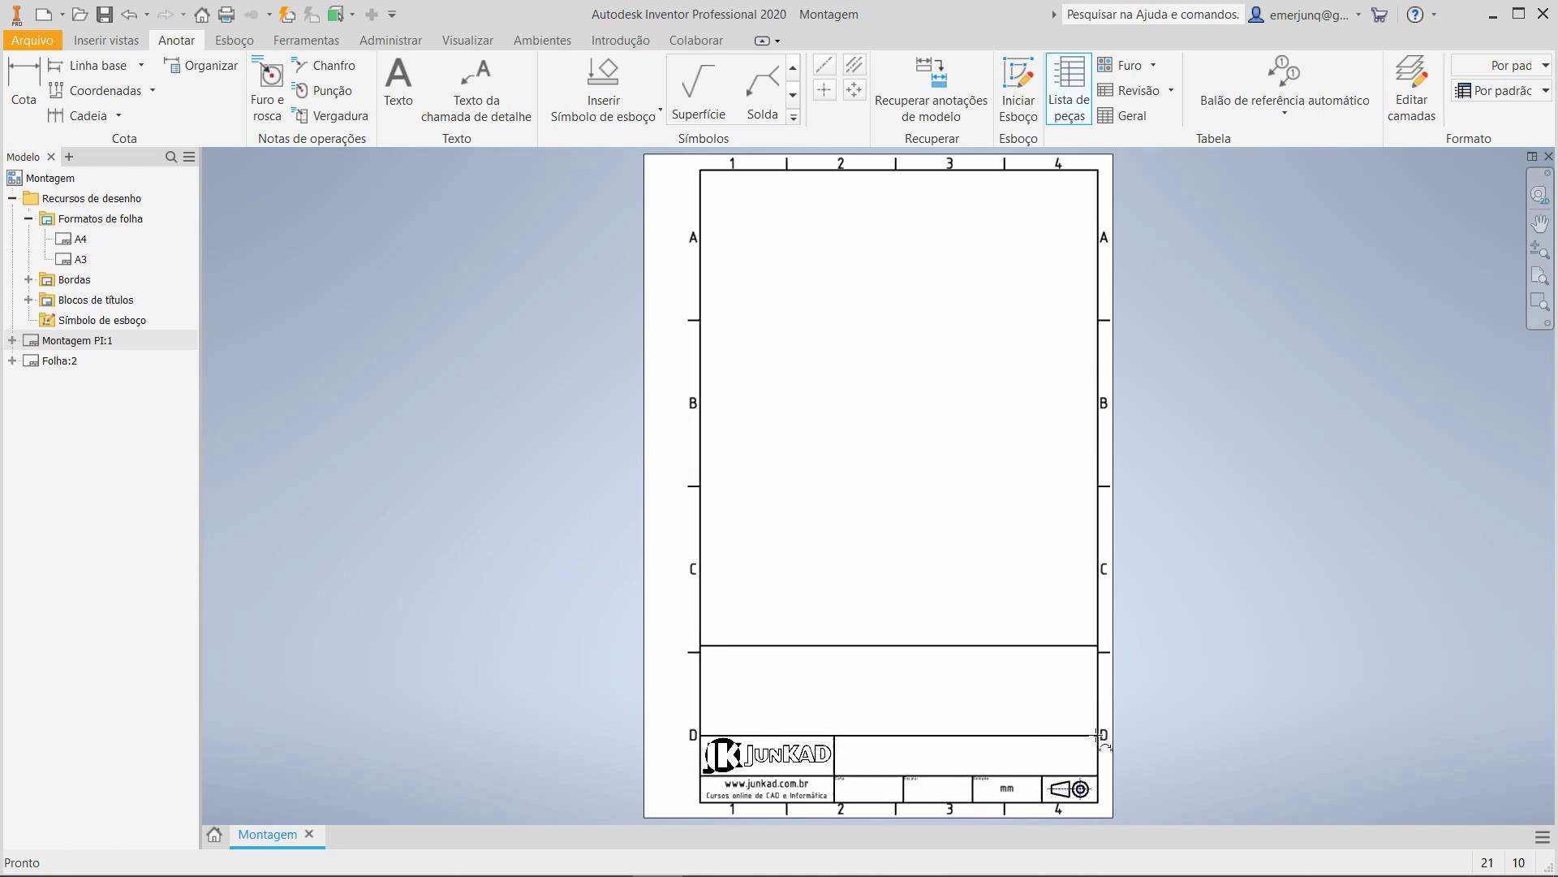
Set the drawing's iProperties title to Extrator de 3 contatos and enter the author's full name.
click(34, 42)
click(103, 442)
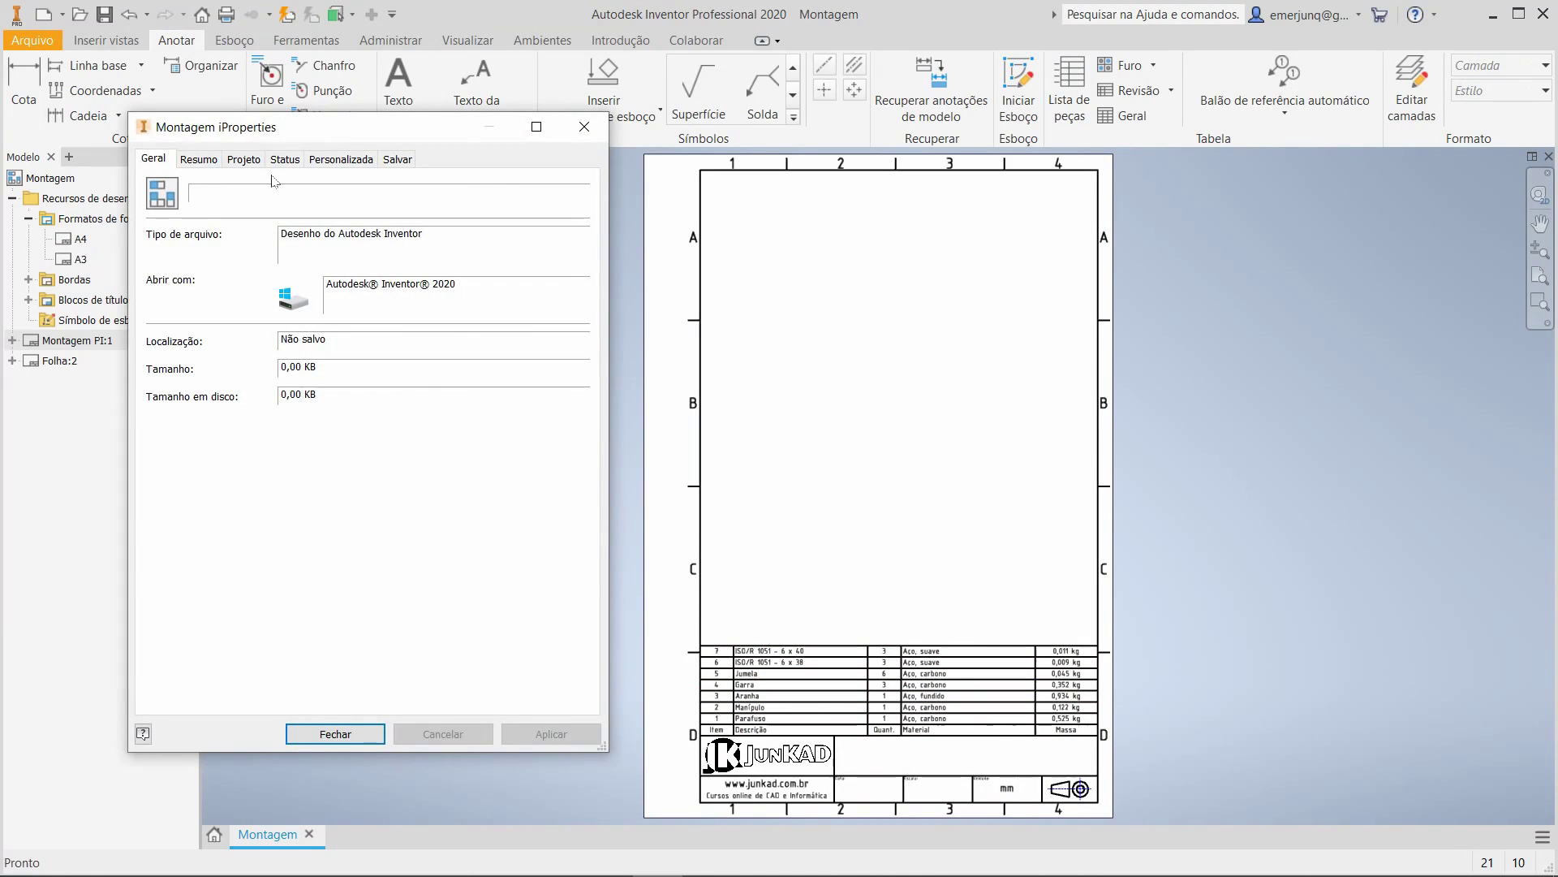
click(200, 159)
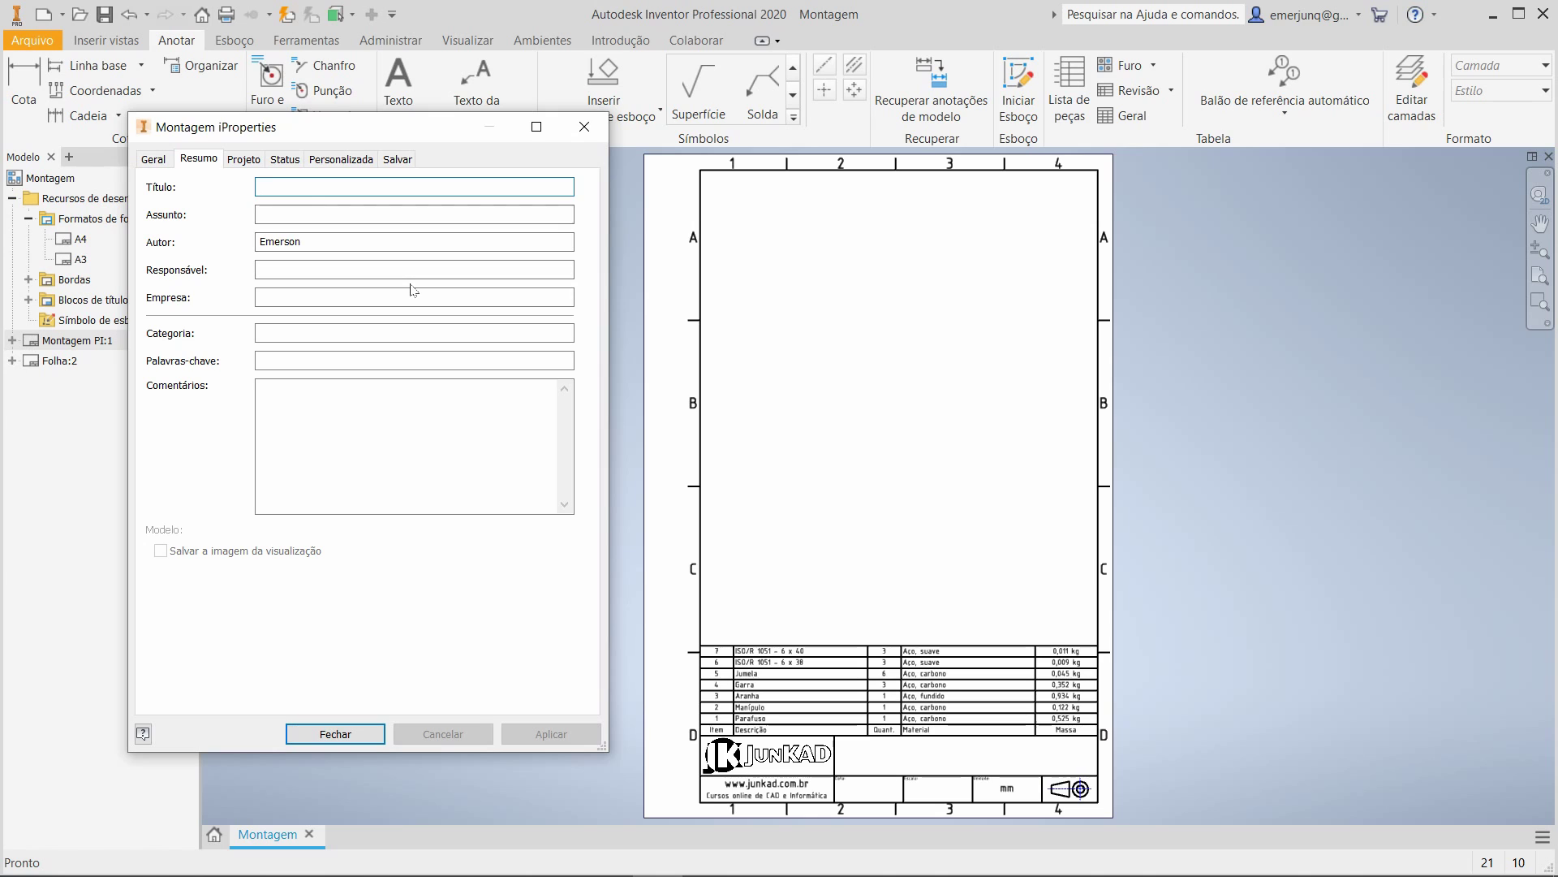
text(Extrator de 3 contatos)
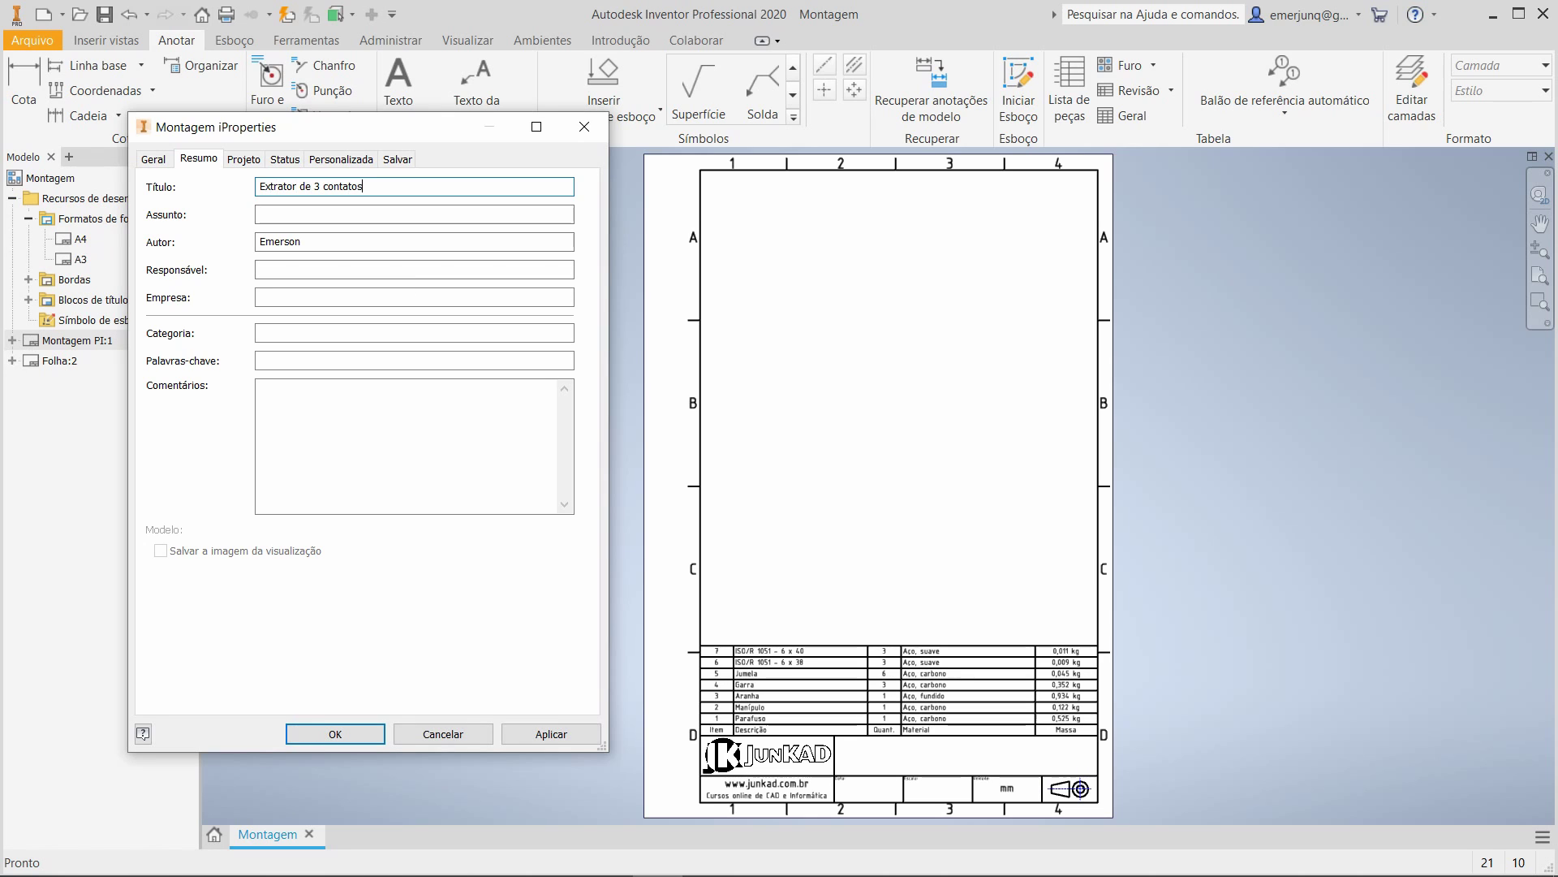
click(311, 242)
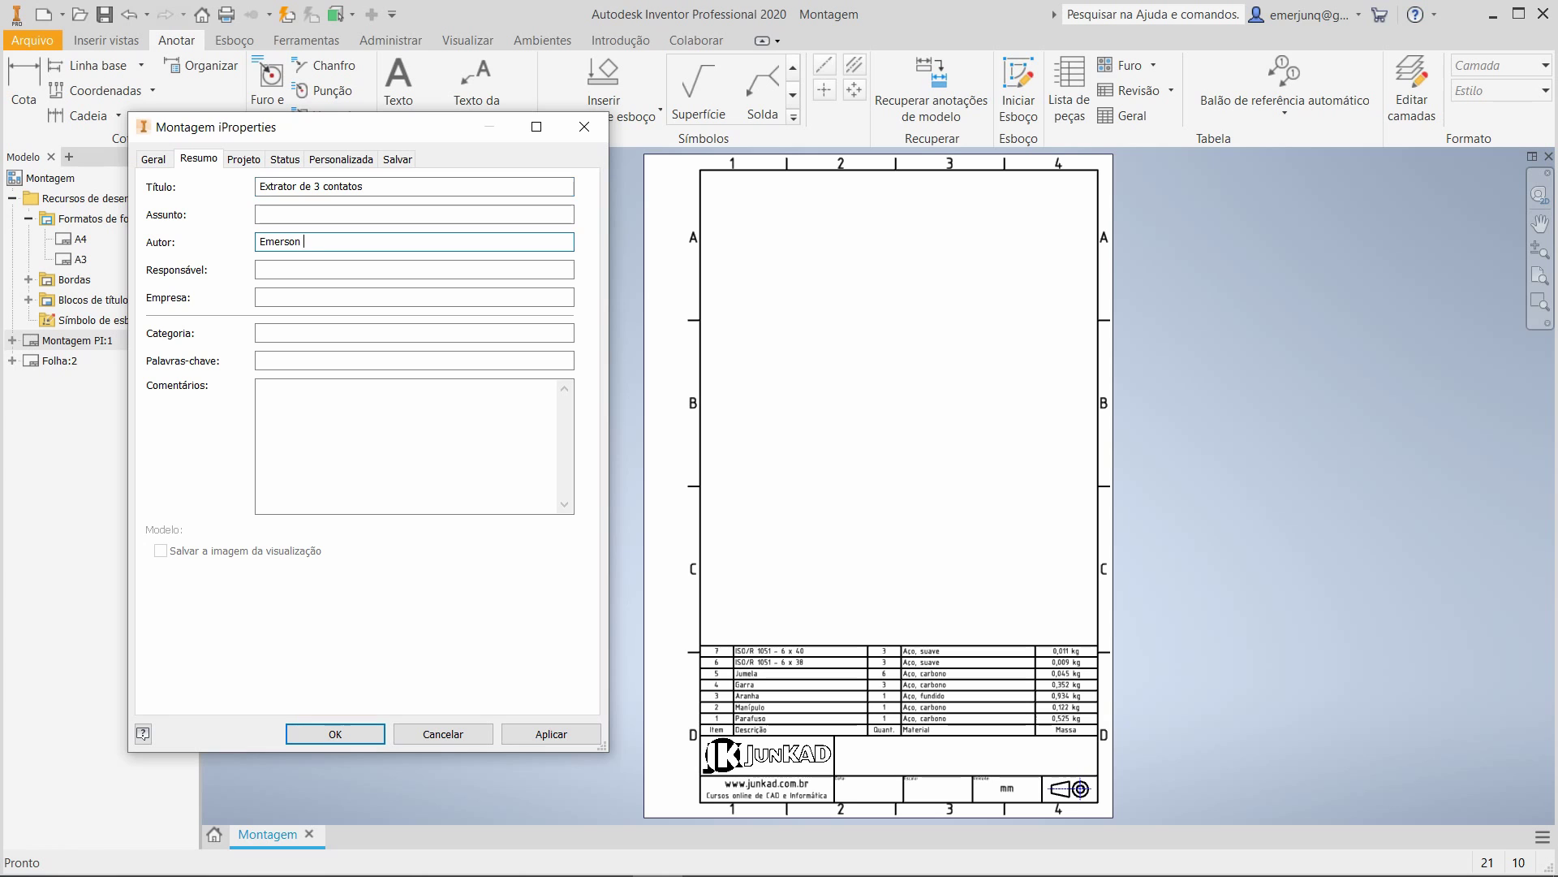
text(Junqueira)
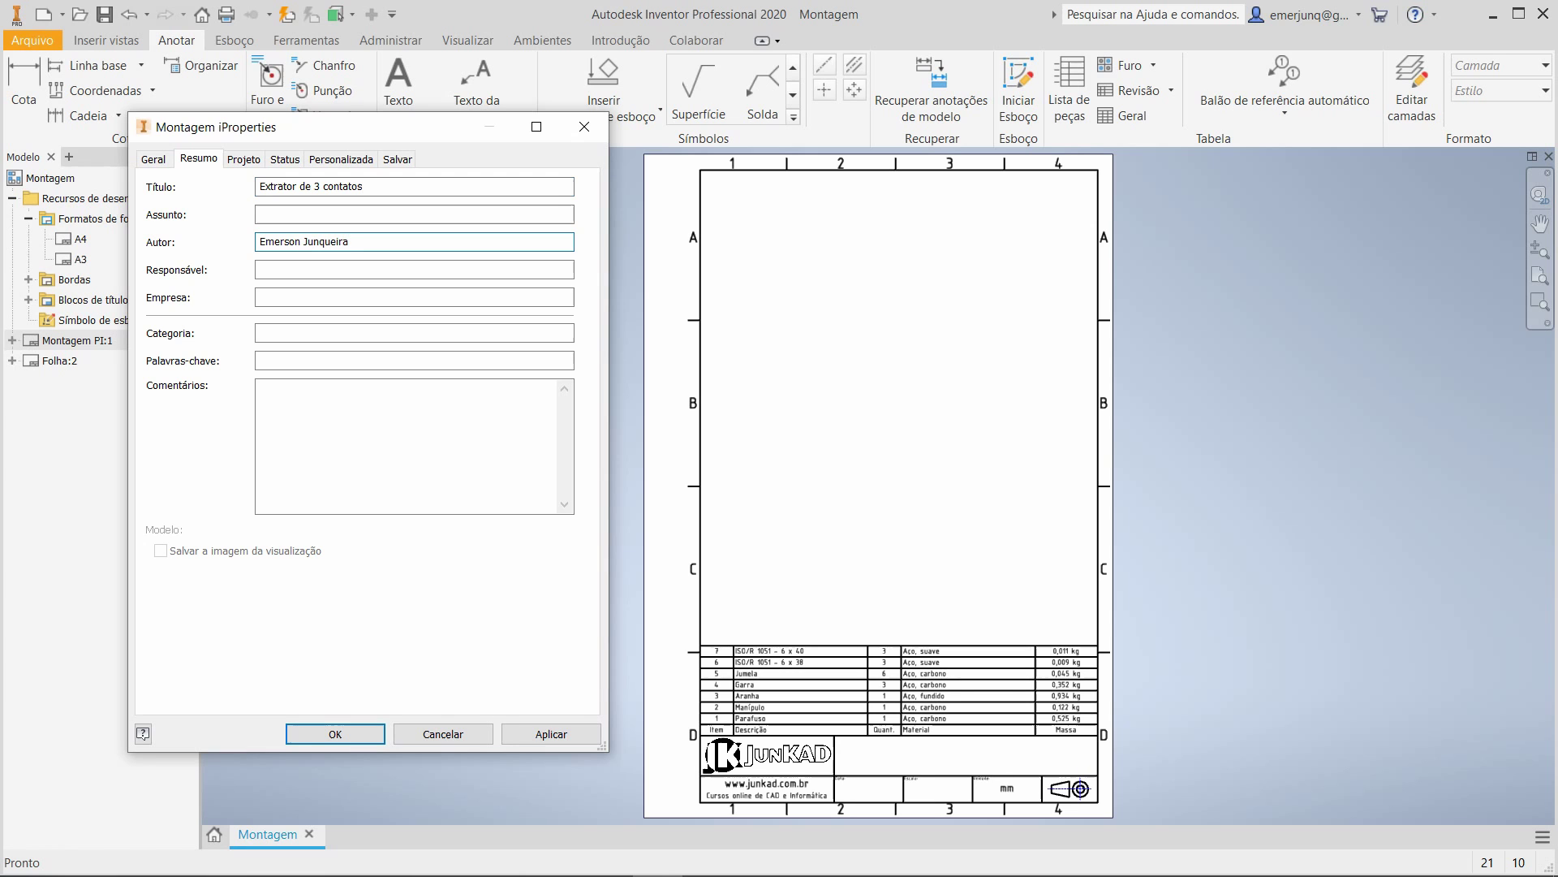
click(359, 733)
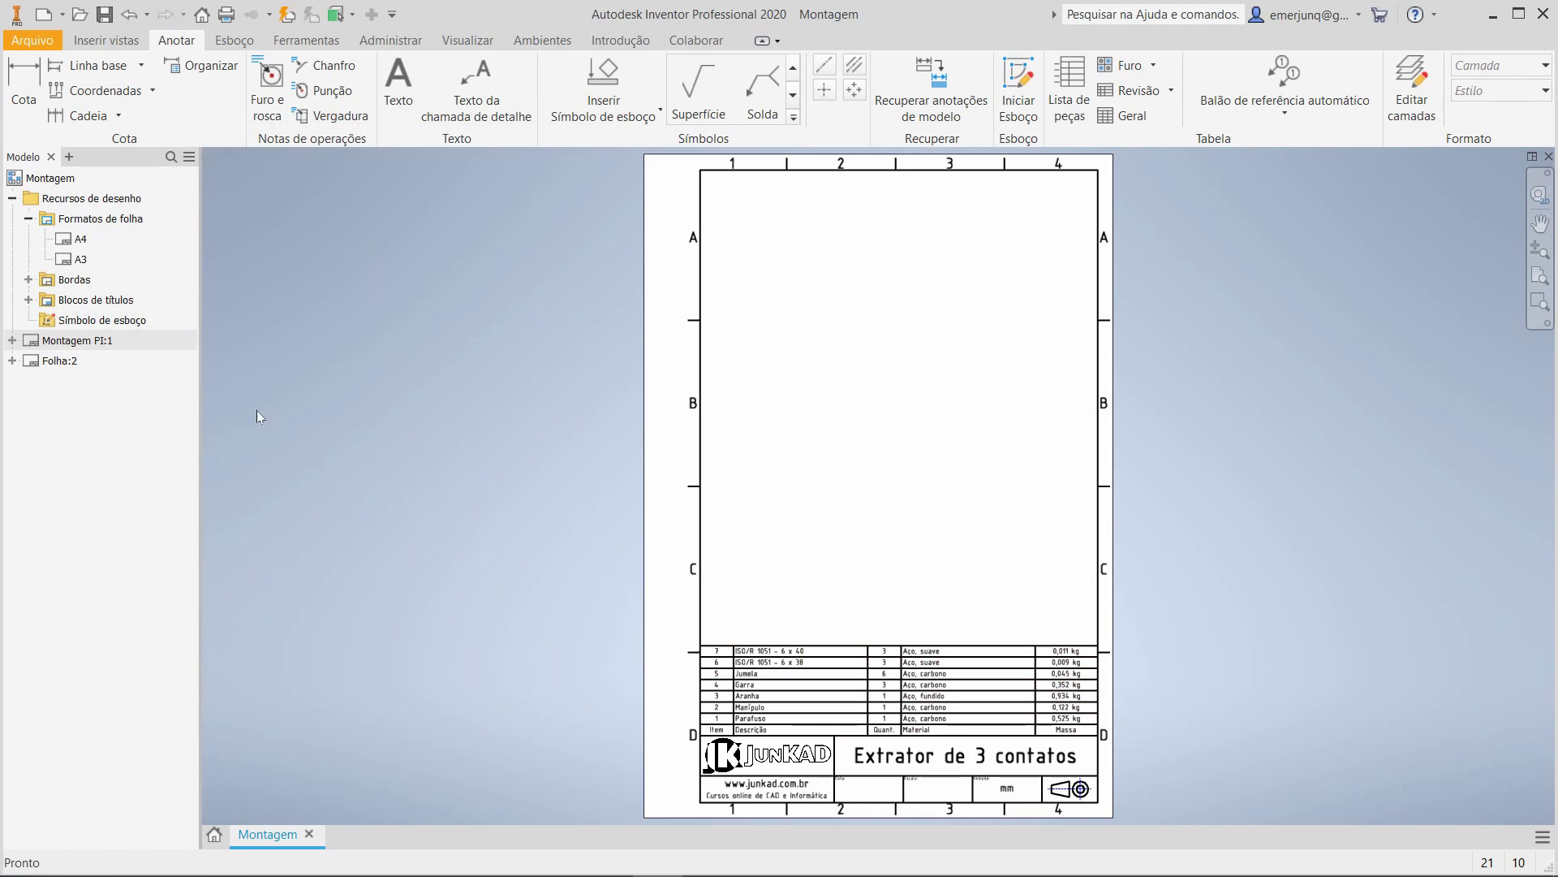
View the Montagem PI sheet, then reactivate the second sheet and rename it Vista explodida.
double_click(37, 342)
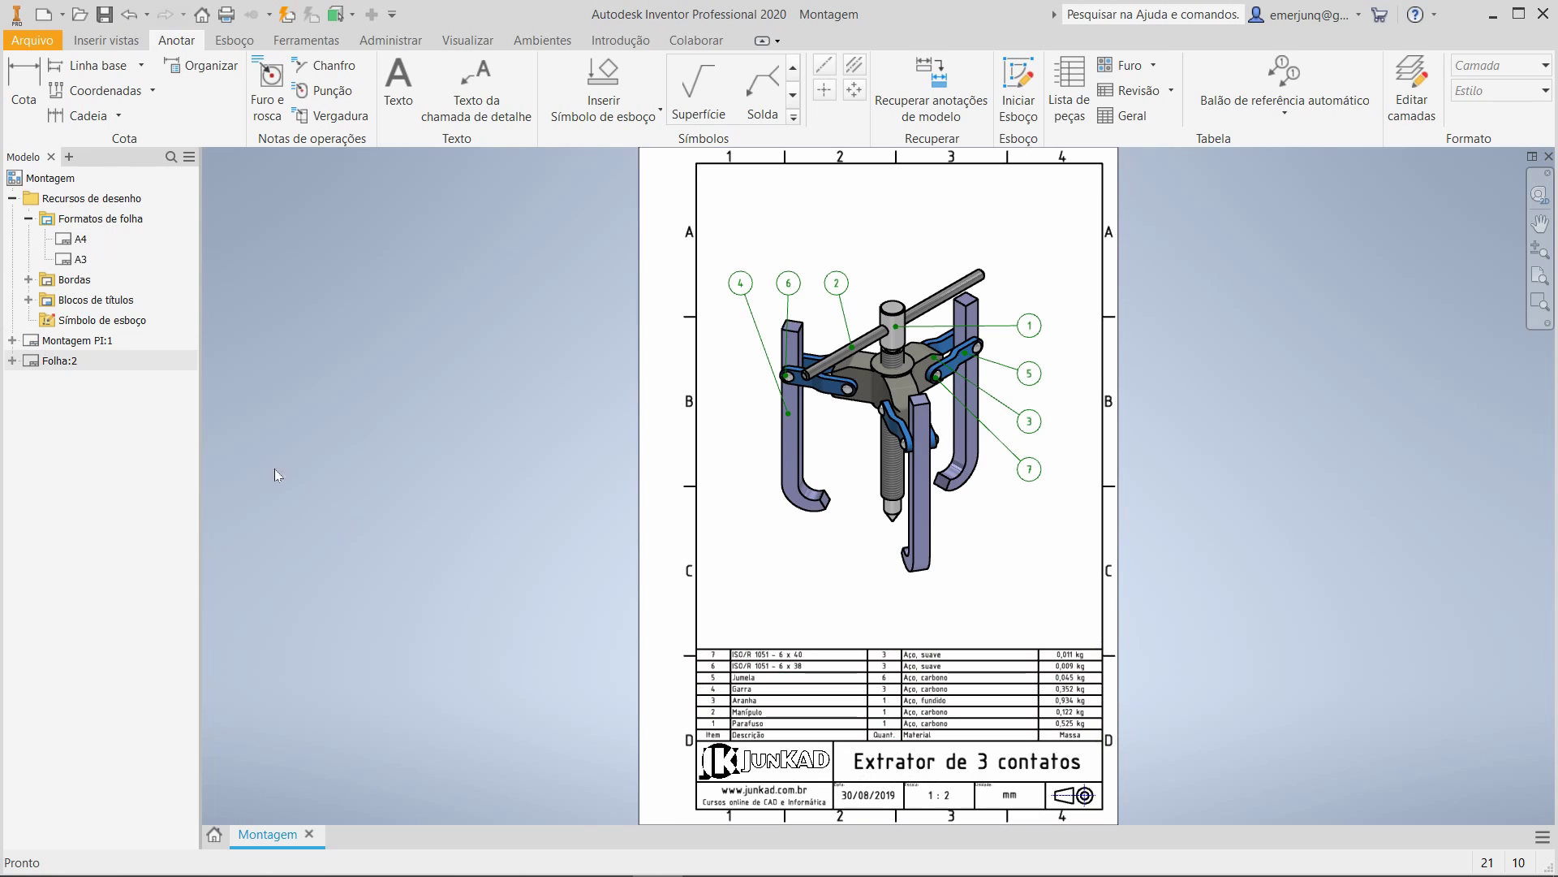
double_click(48, 363)
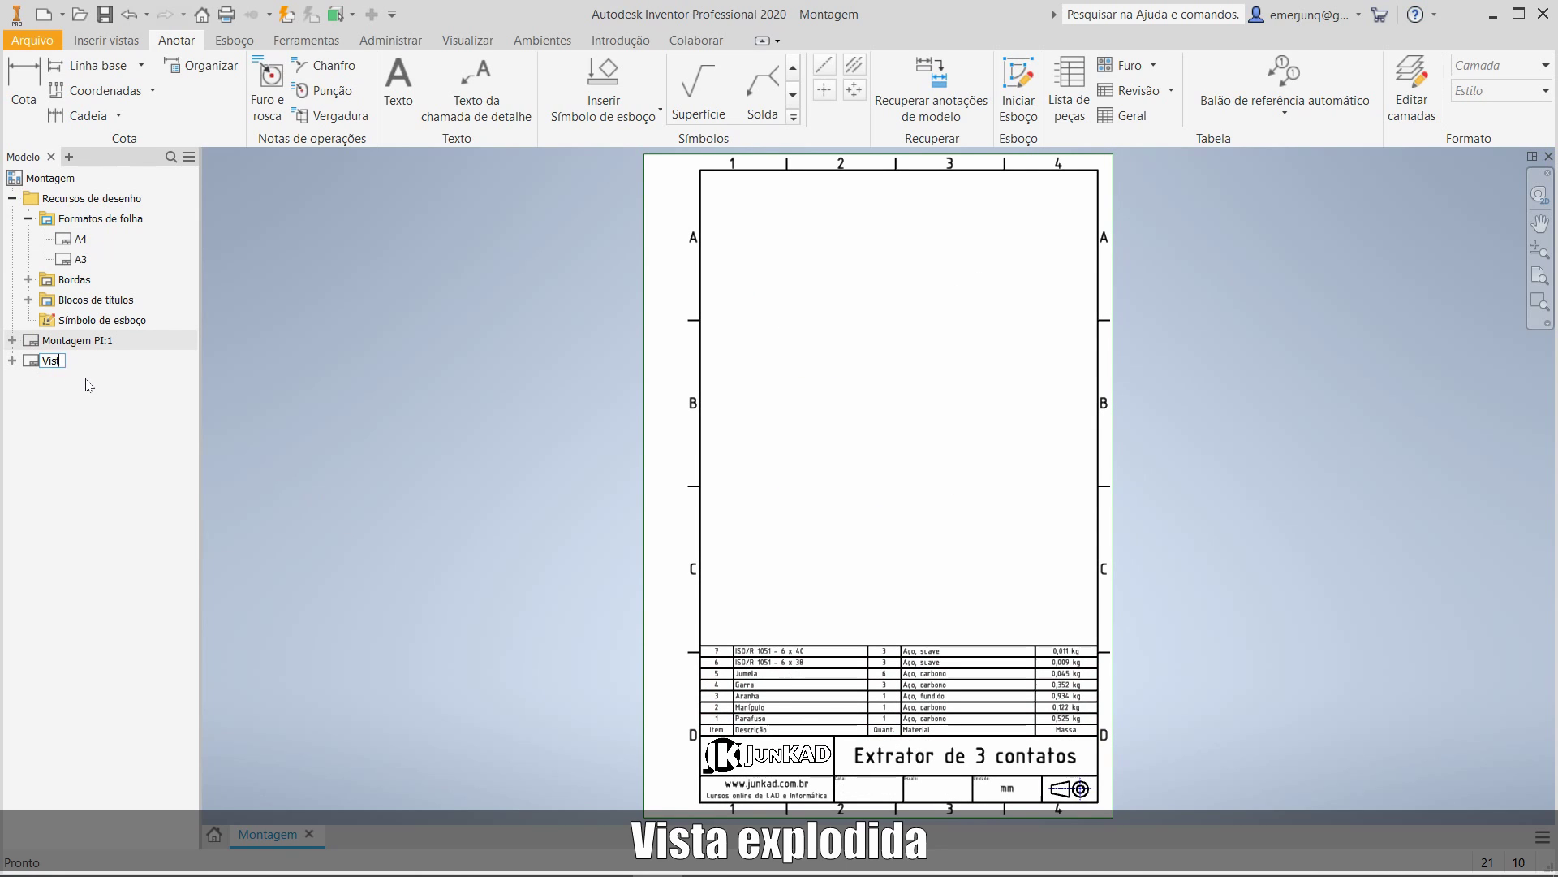
text(da)
key(Return)
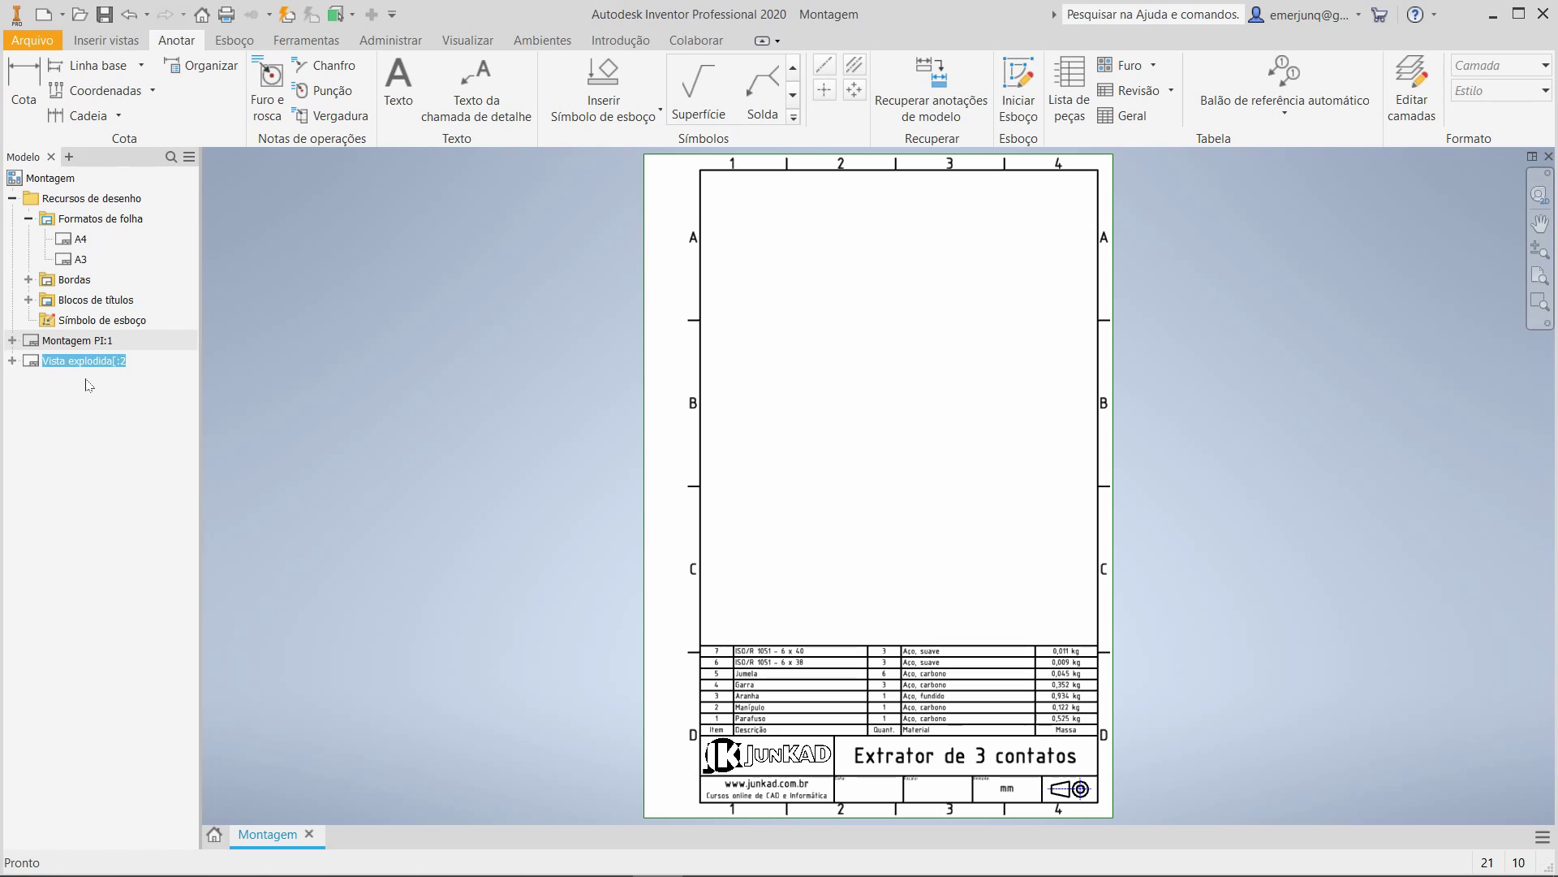
click(120, 367)
key(Return)
click(148, 413)
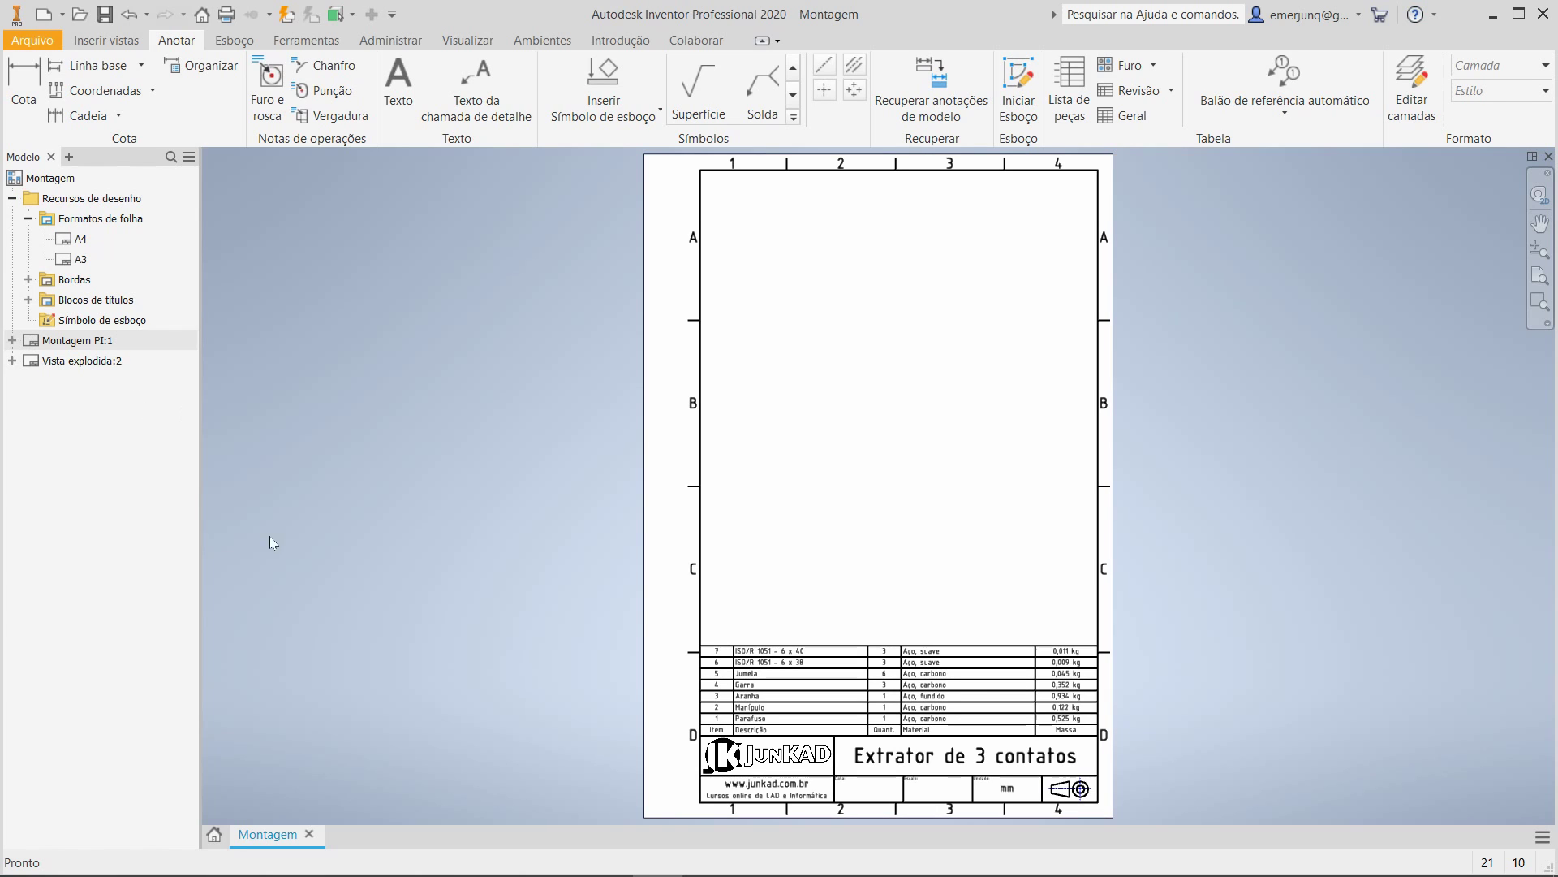
Create a base view from the presentation file Explosao.ipn at a scale of 1:2.
click(108, 43)
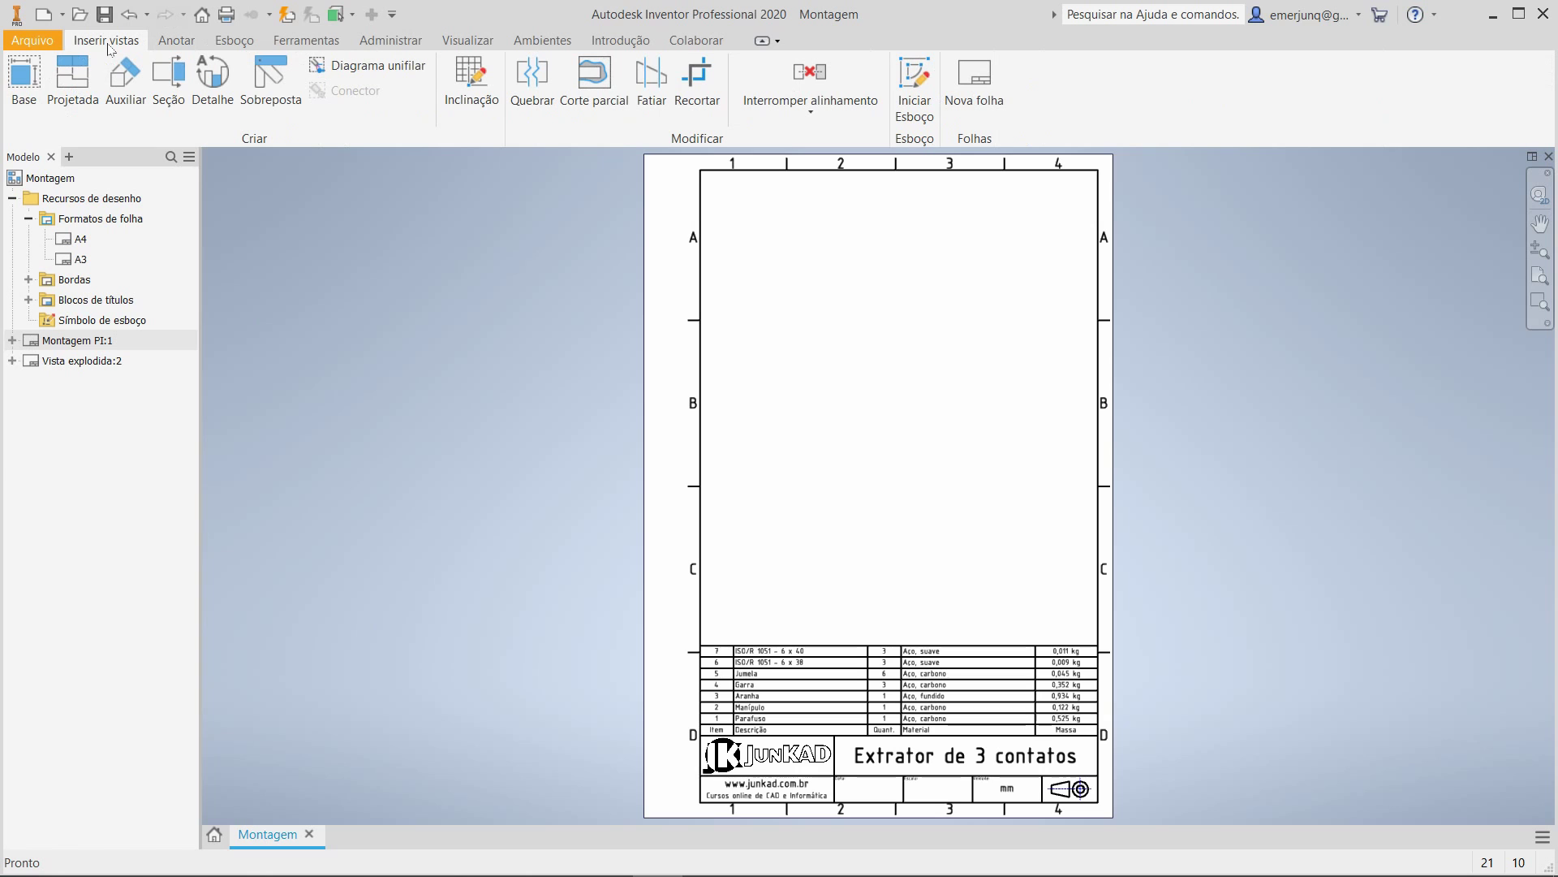
click(33, 99)
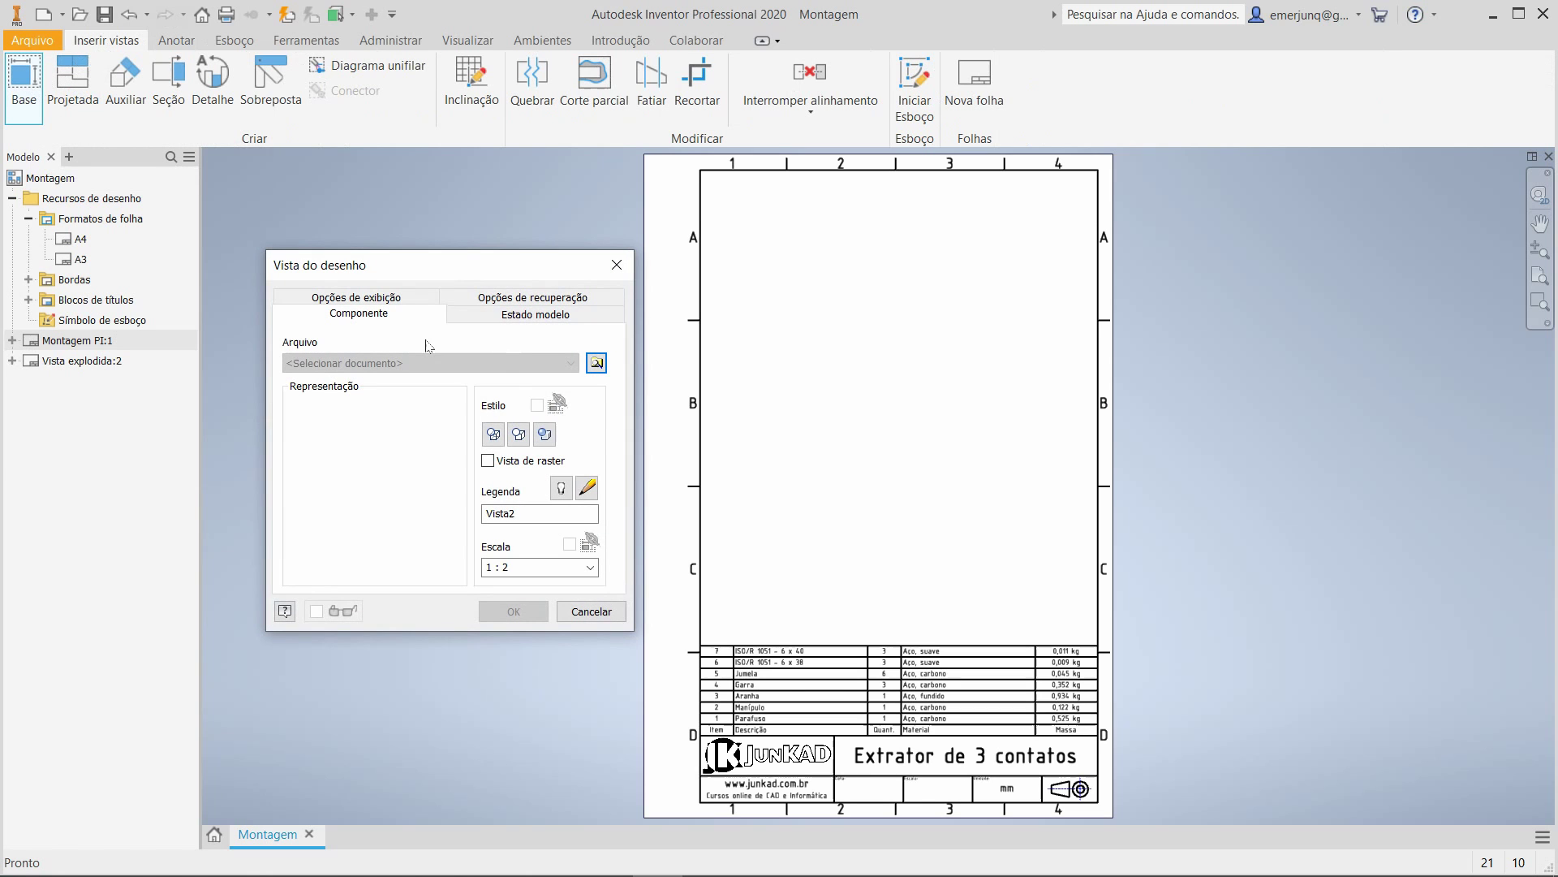
click(596, 363)
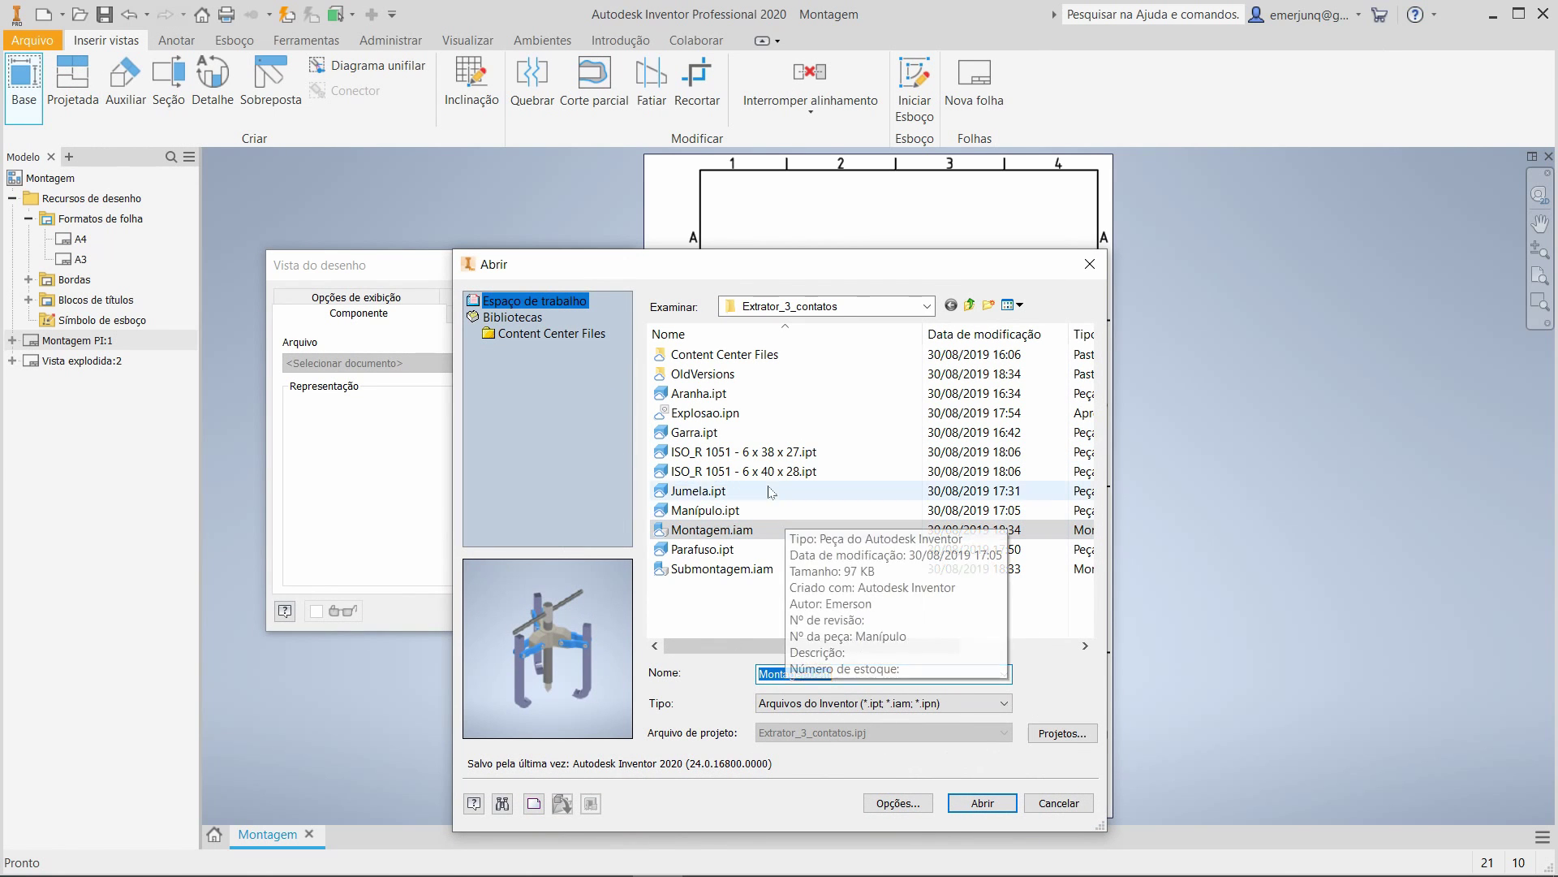
click(705, 413)
click(980, 802)
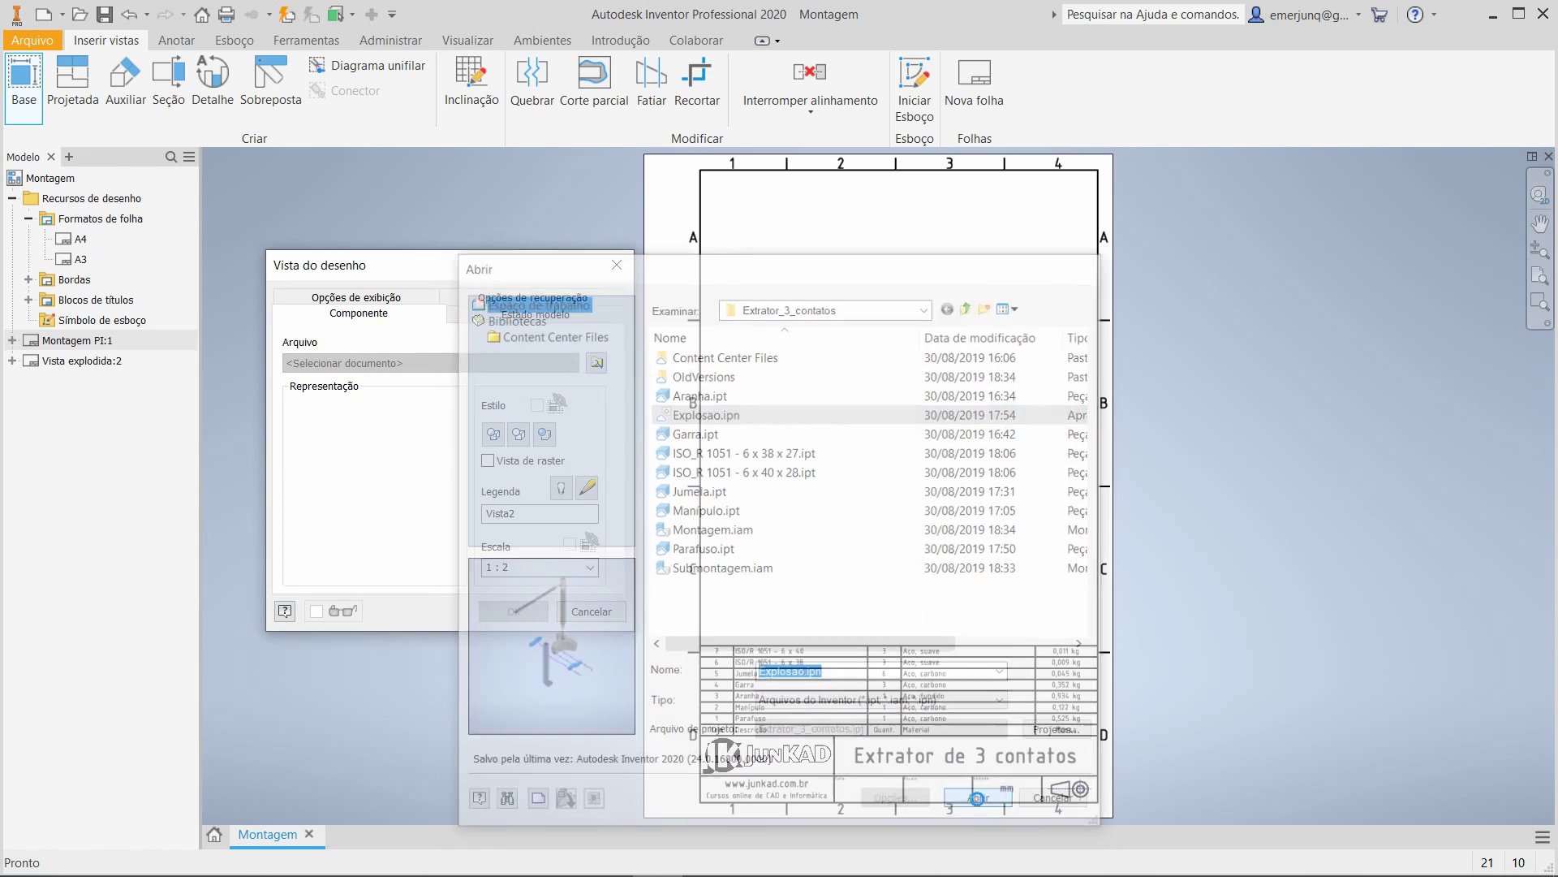
click(590, 567)
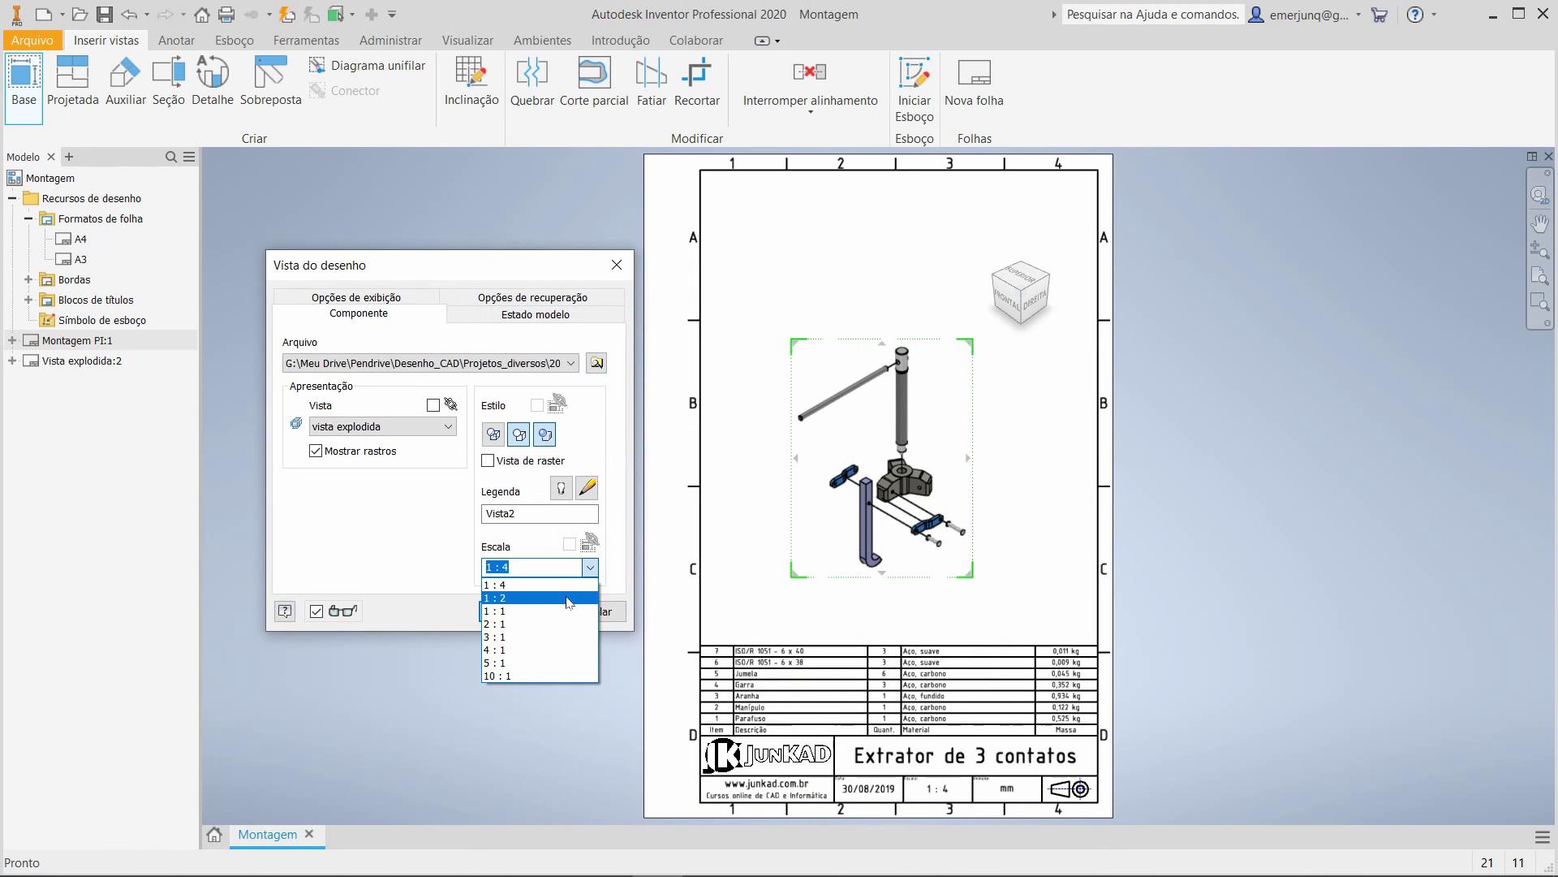
click(568, 601)
Position the exploded view in the free area above the parts list and finish placing it.
drag(924, 493, 934, 444)
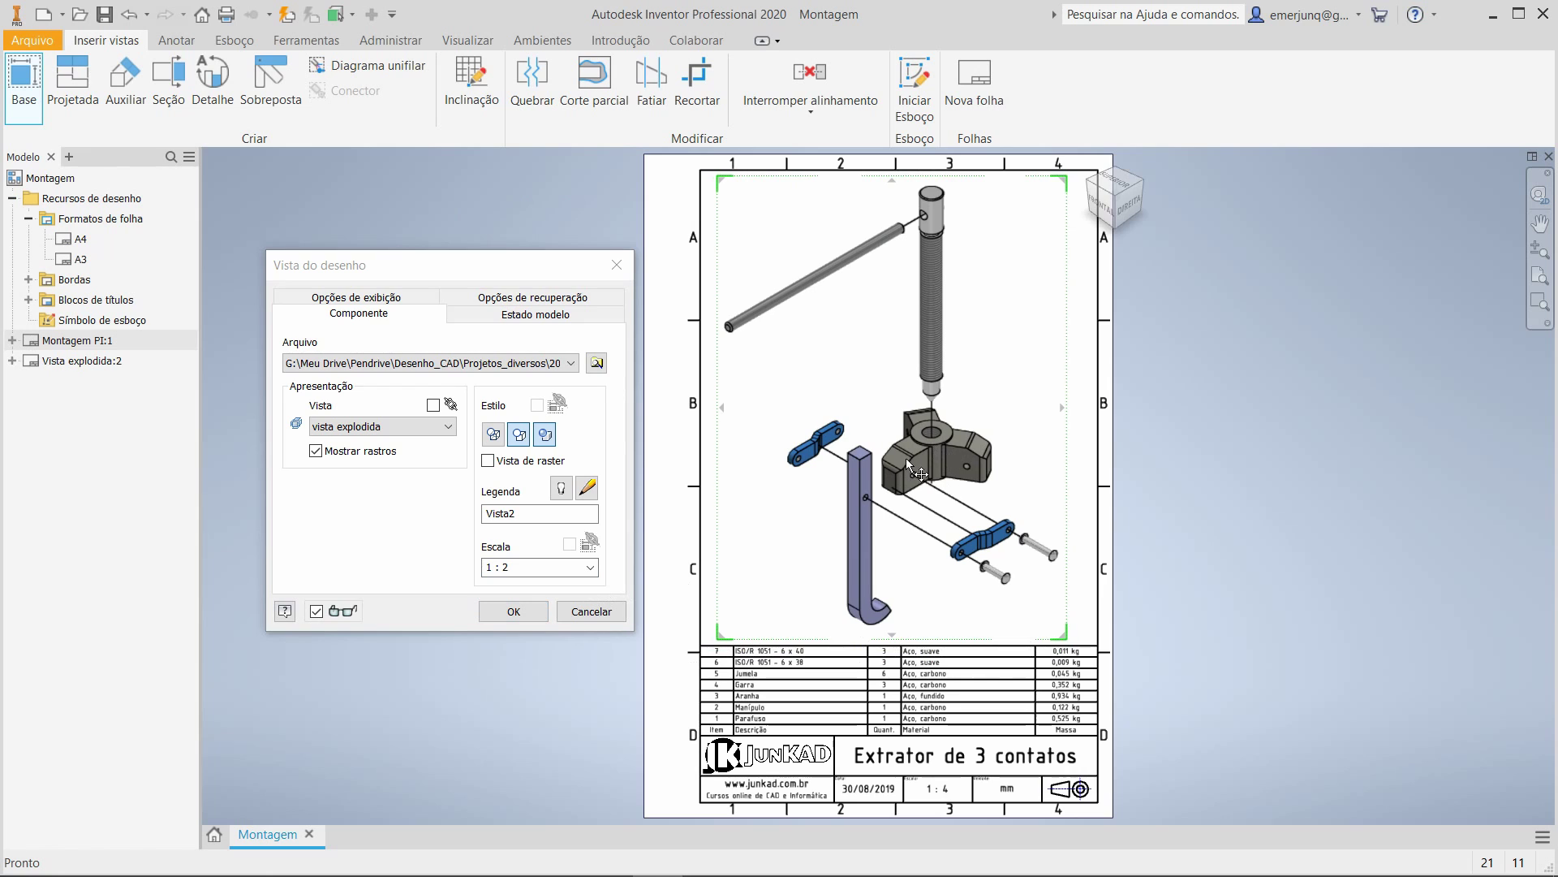
click(347, 299)
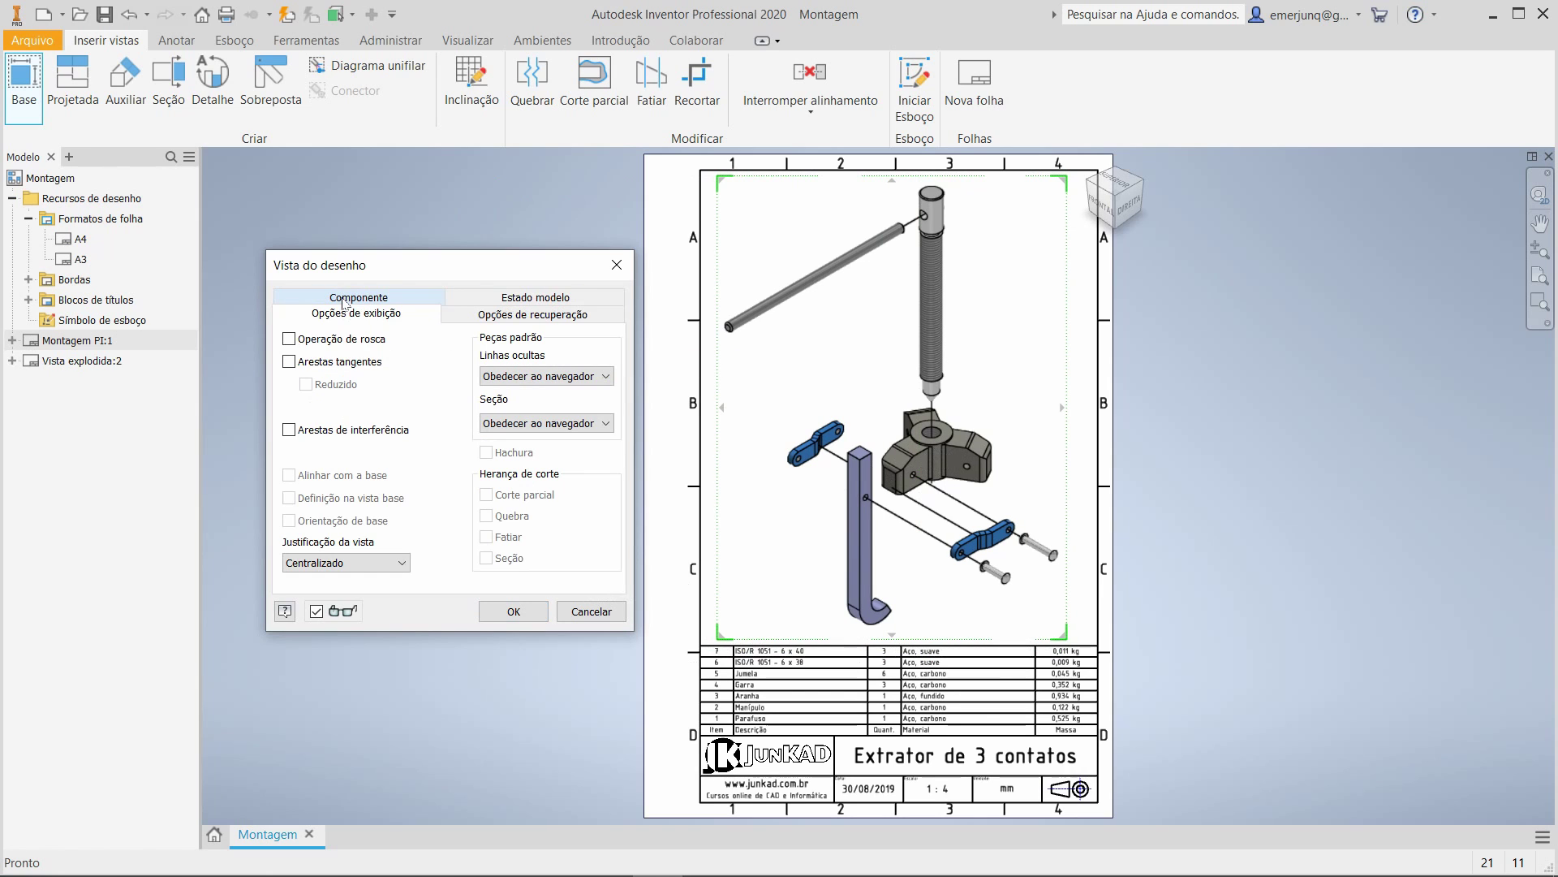
click(346, 299)
click(517, 612)
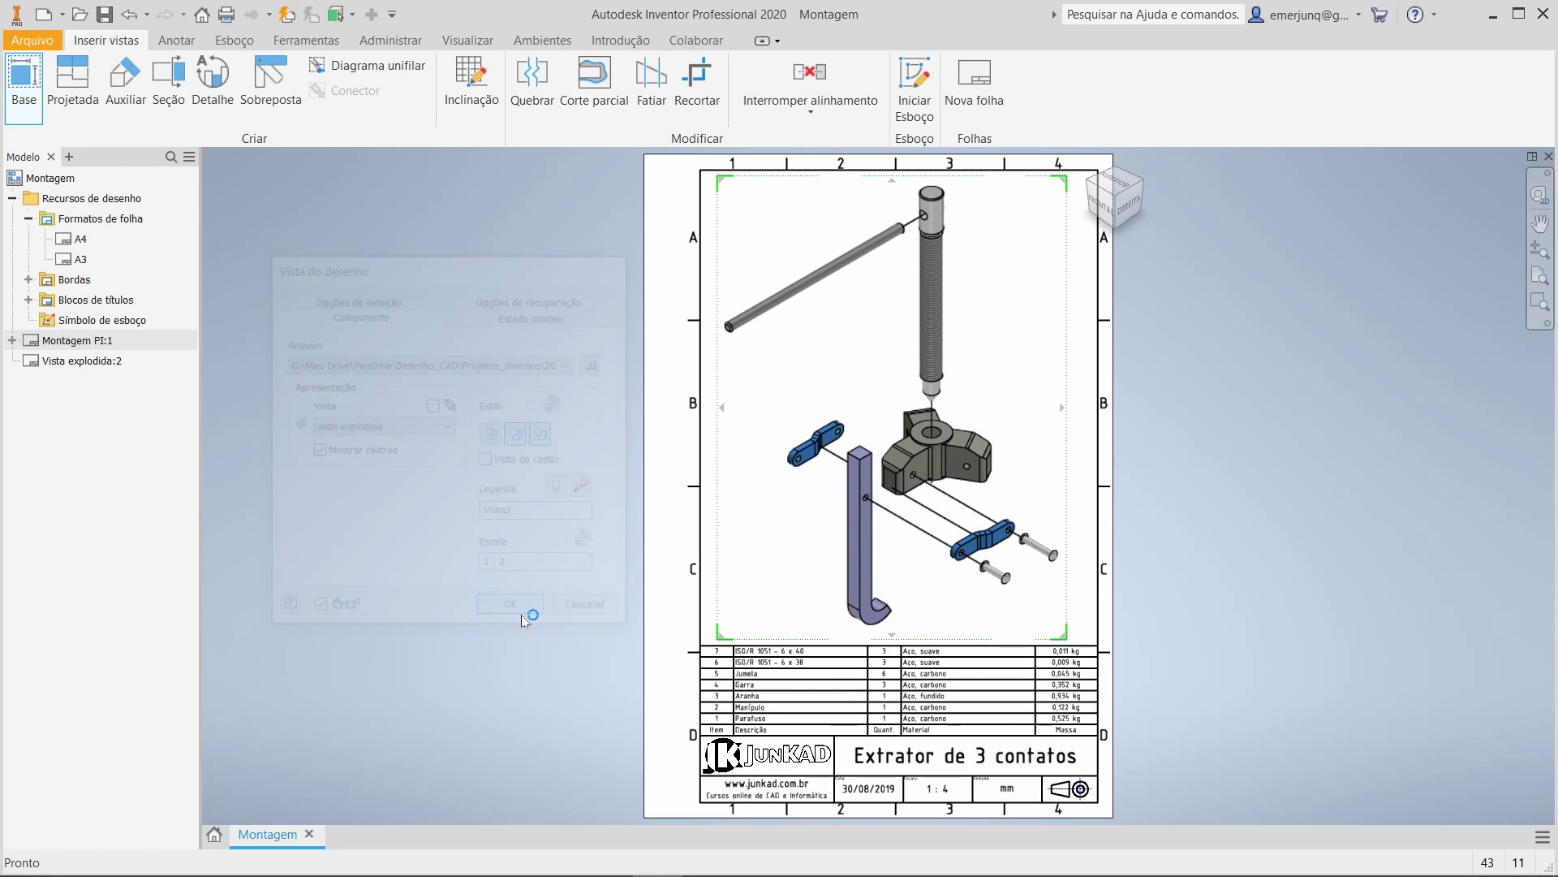
Add automatic balloons to the screw, handle, left link and jaw, in a vertical column between the handle and the screw.
middle_drag(1167, 546, 1138, 575)
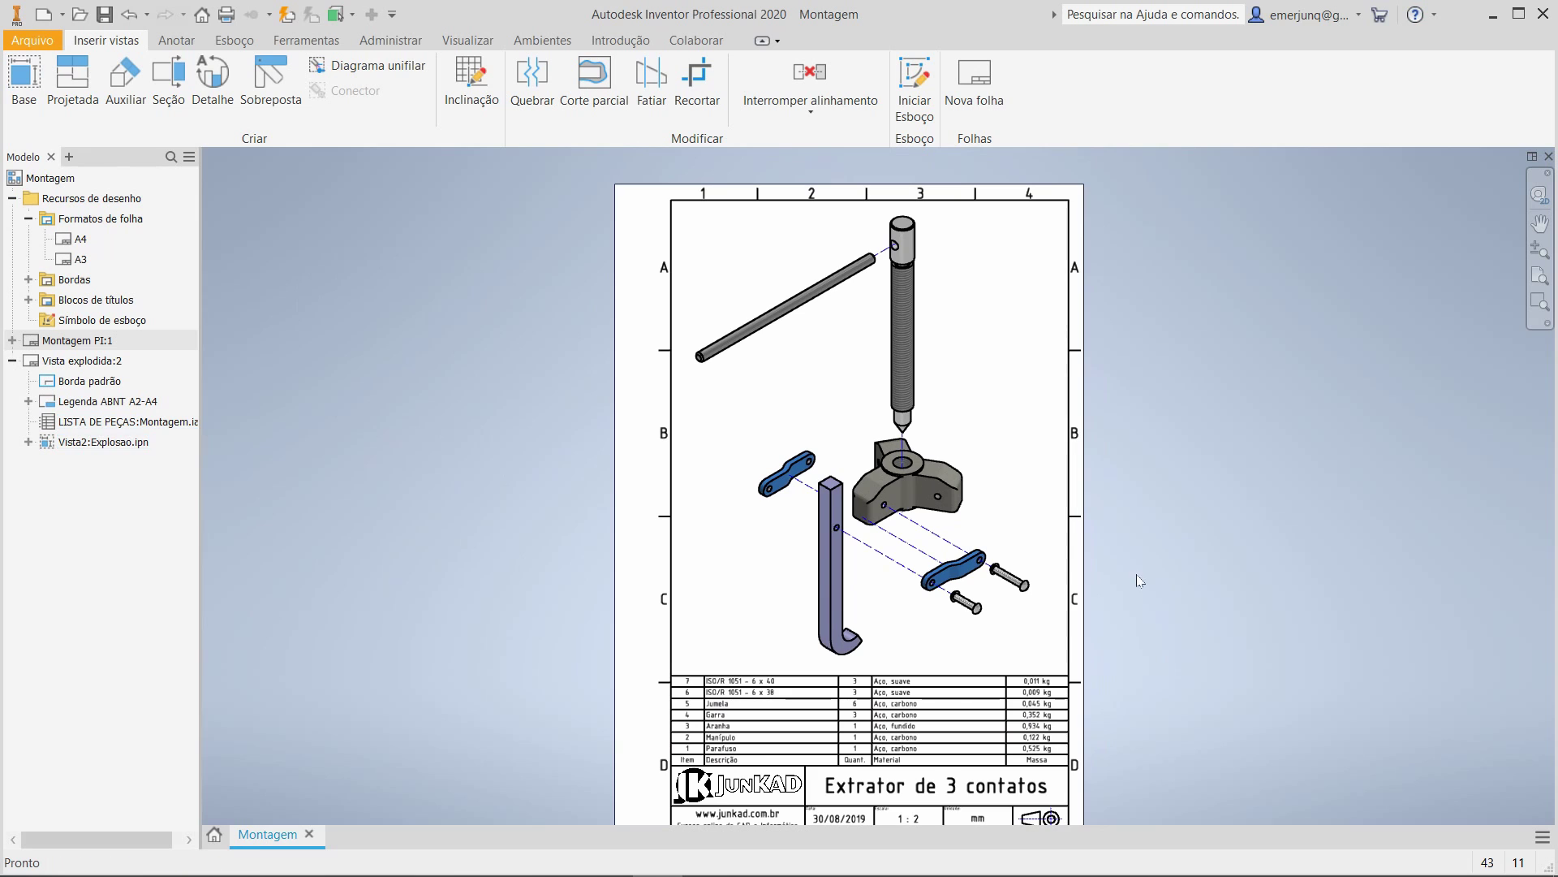
click(176, 39)
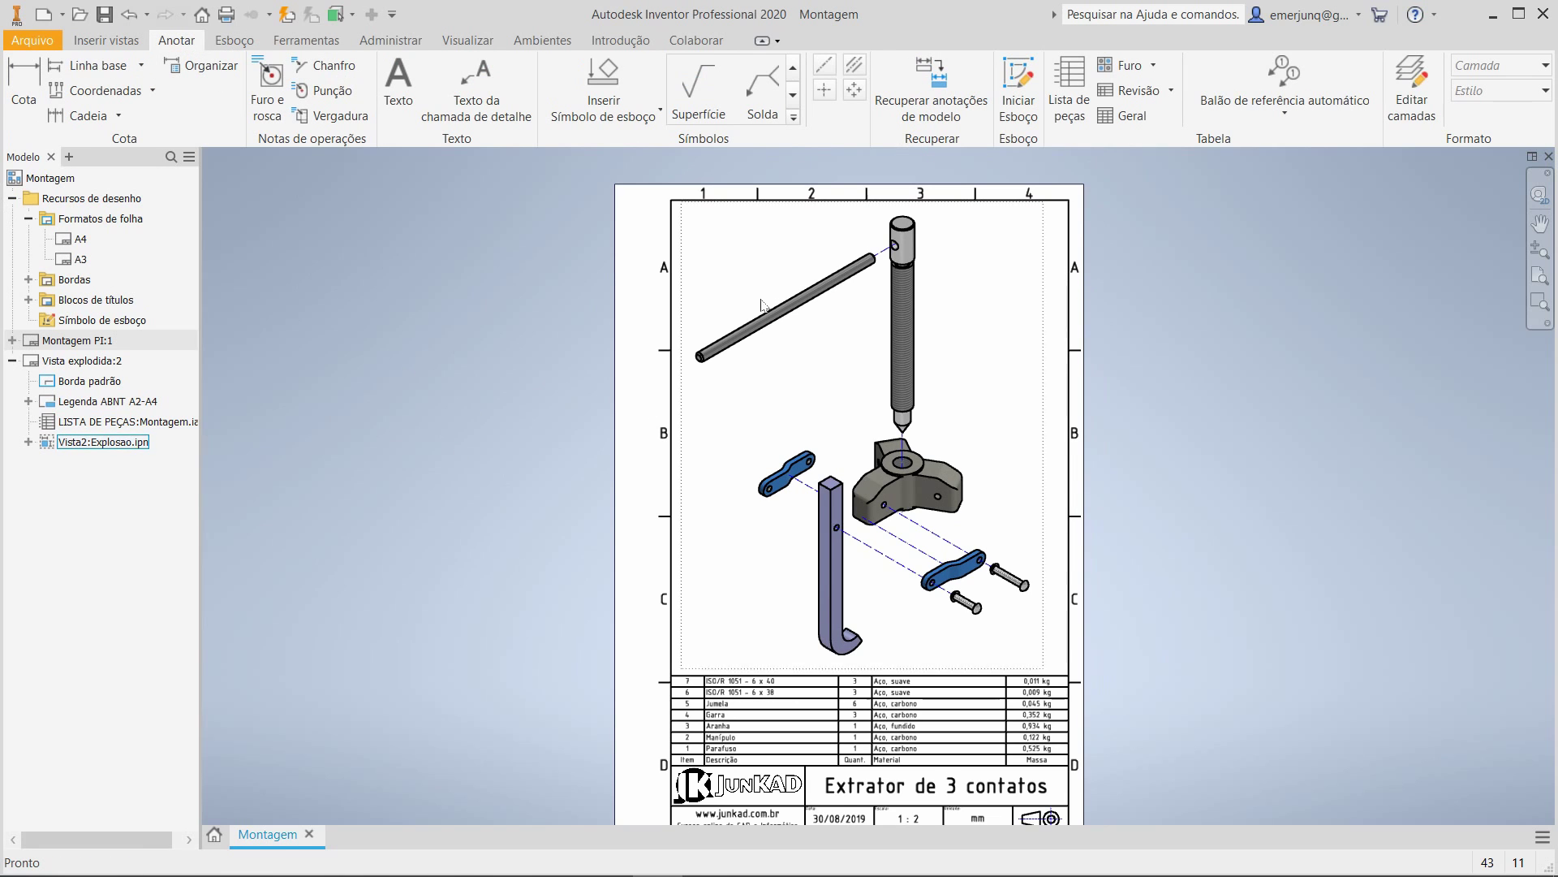
click(1284, 112)
click(1250, 188)
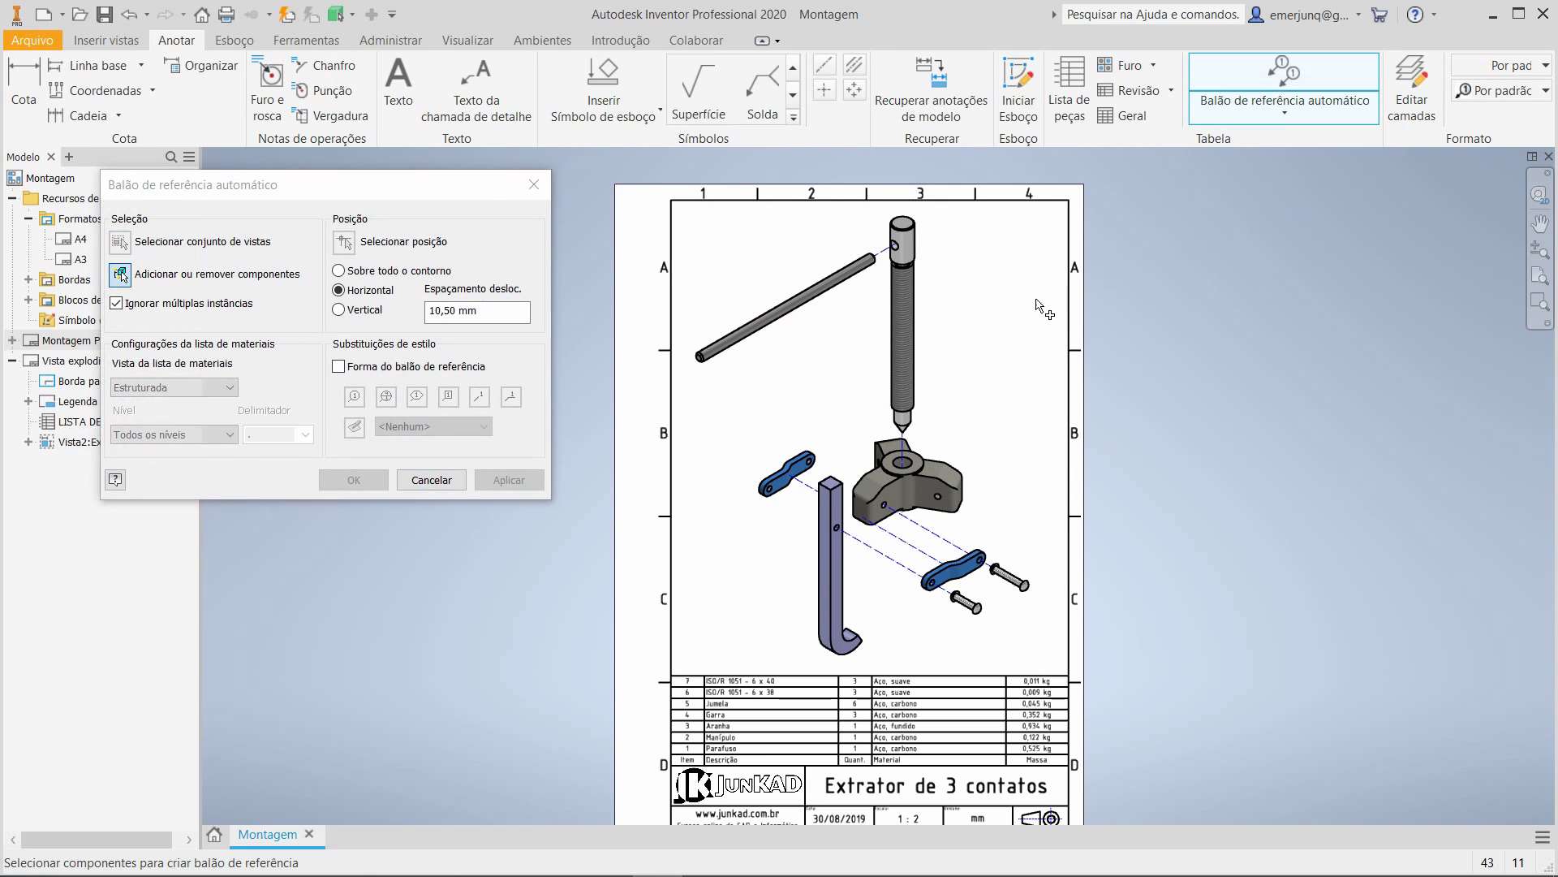
click(807, 463)
click(893, 362)
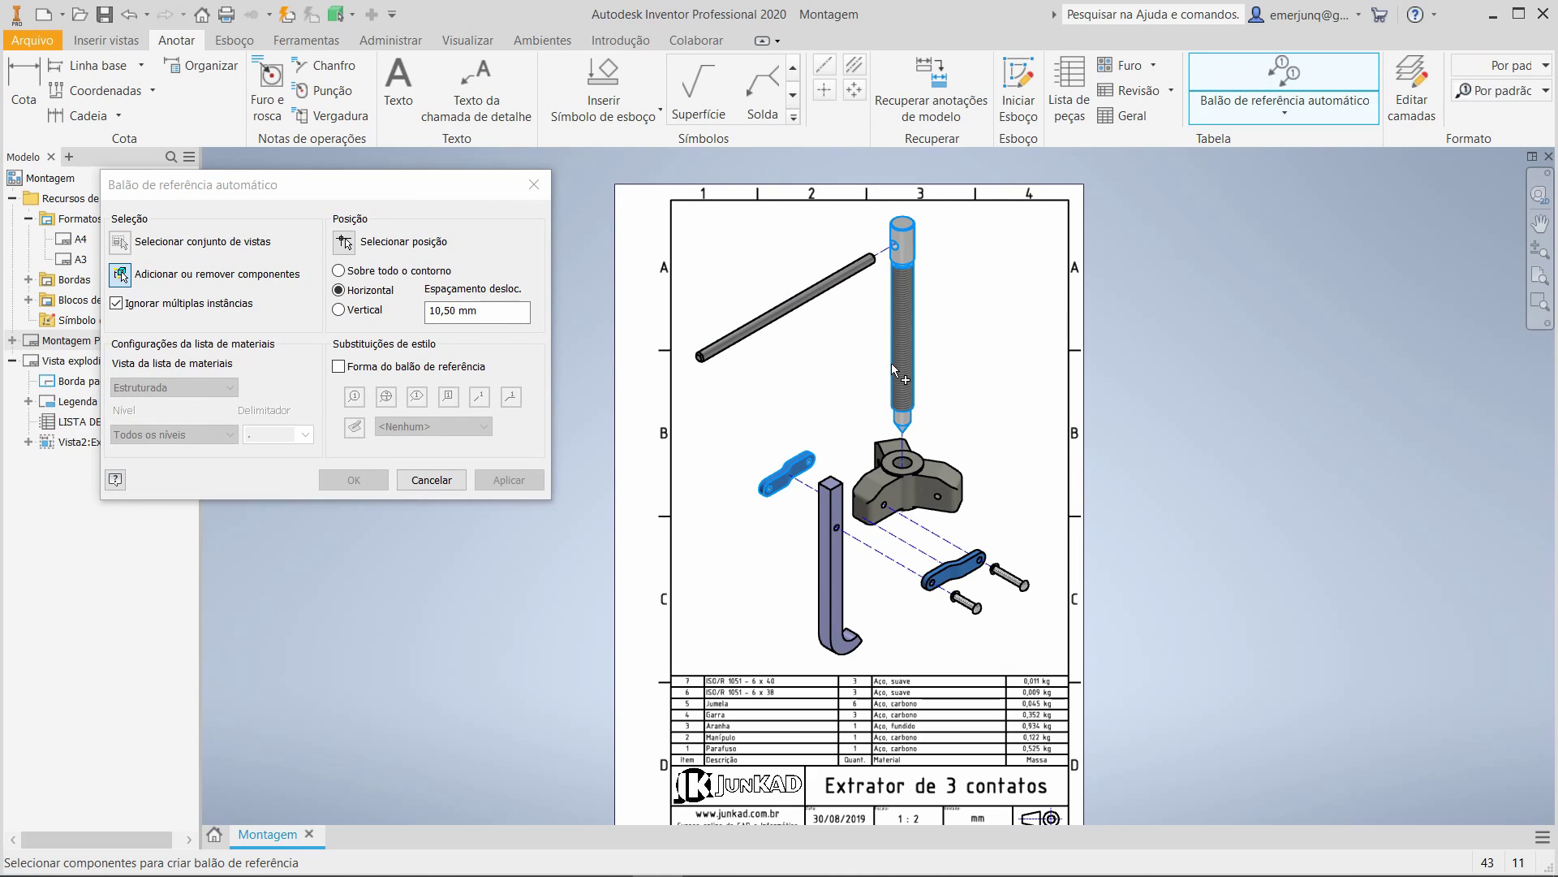
click(812, 294)
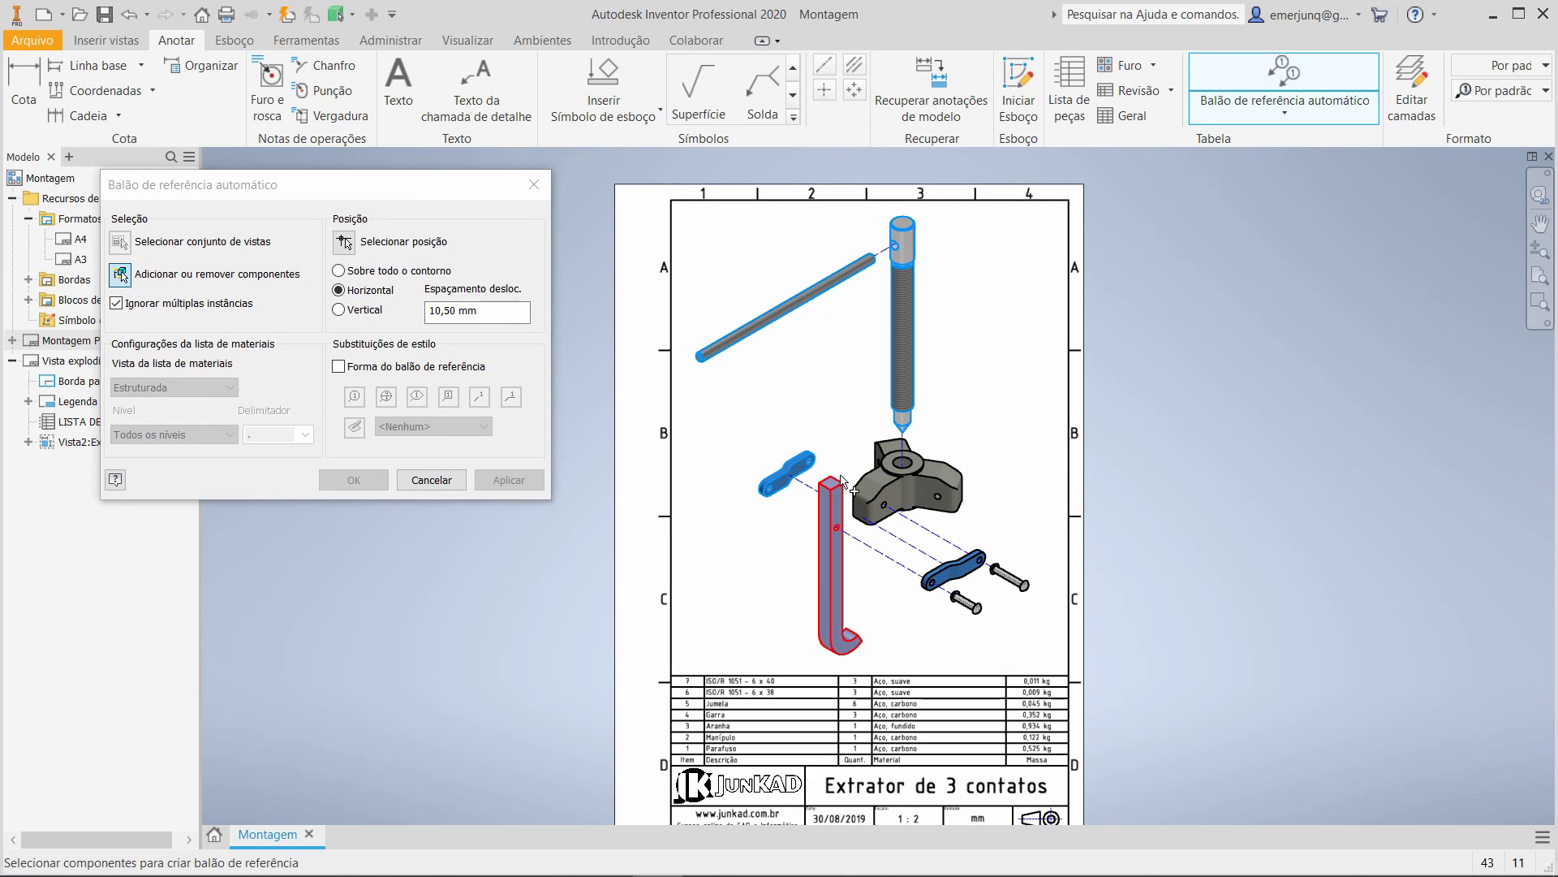
click(836, 503)
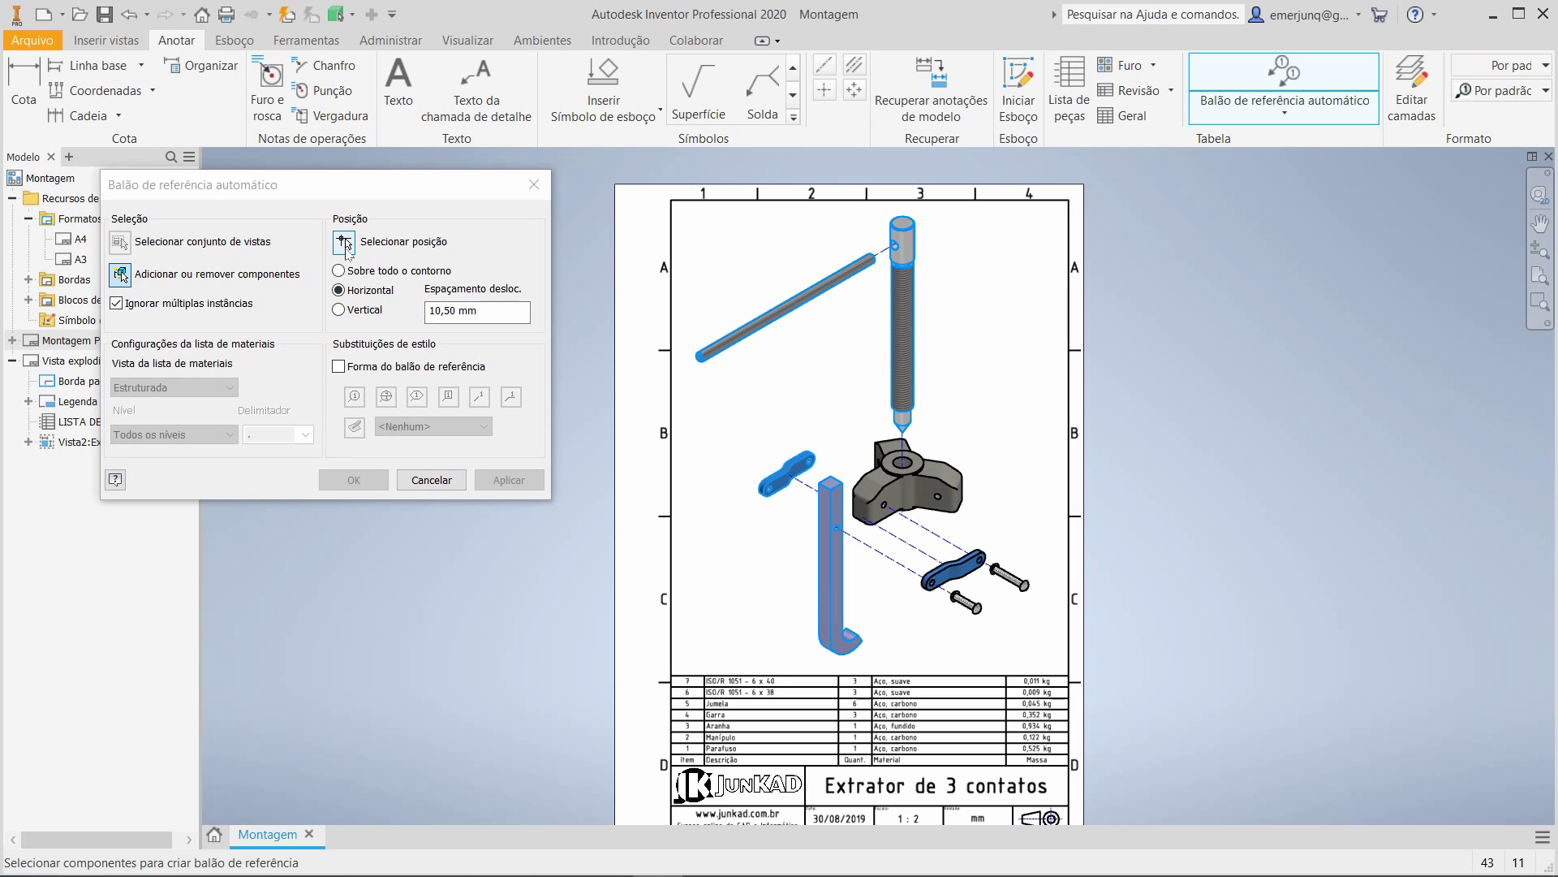
click(339, 310)
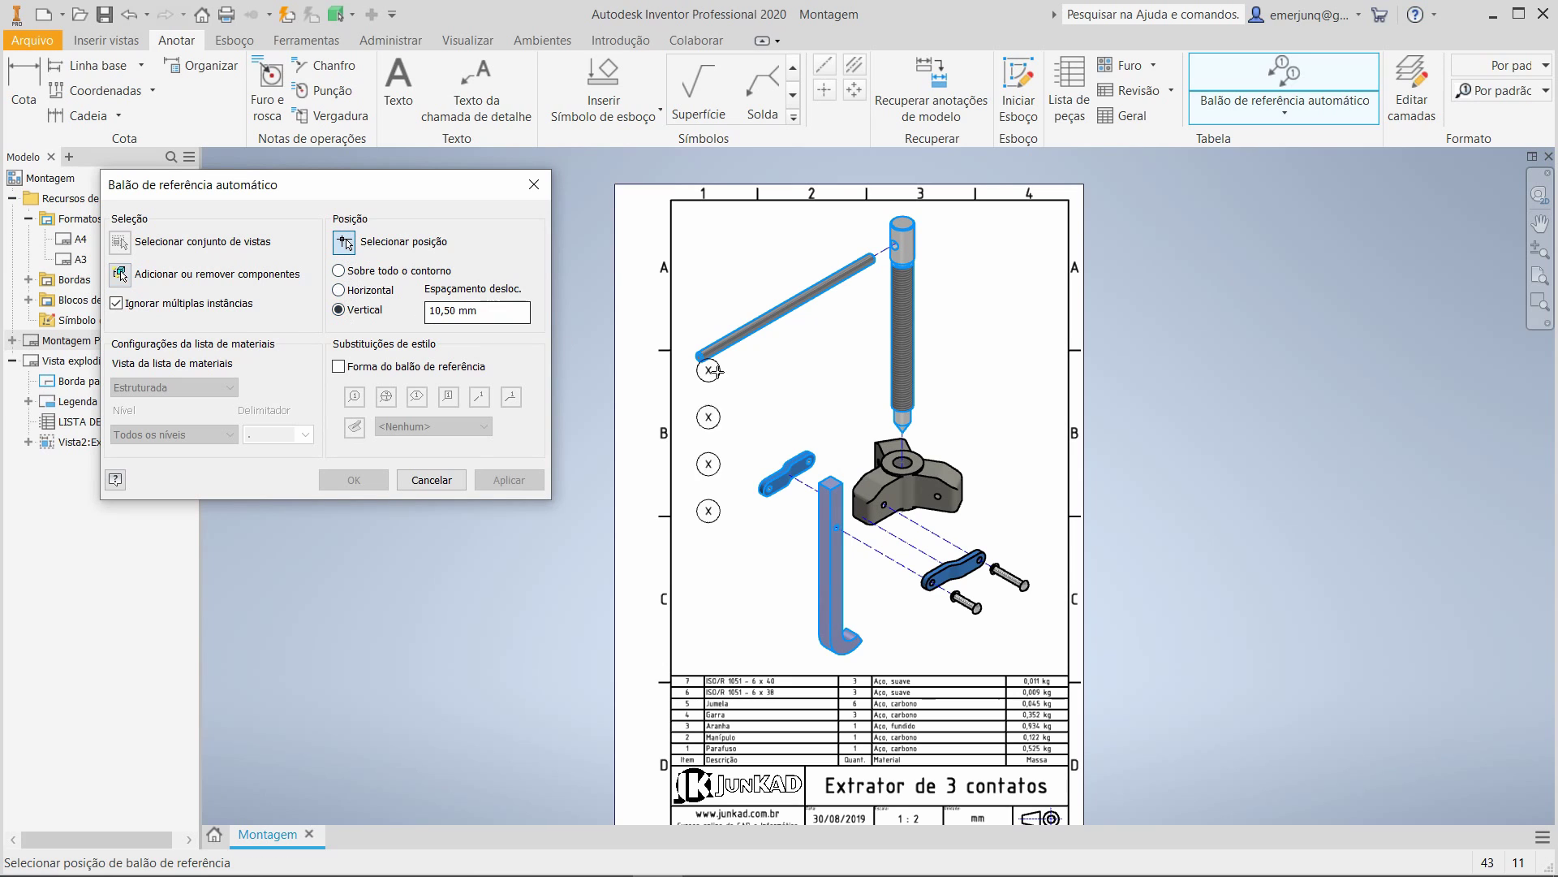
click(849, 310)
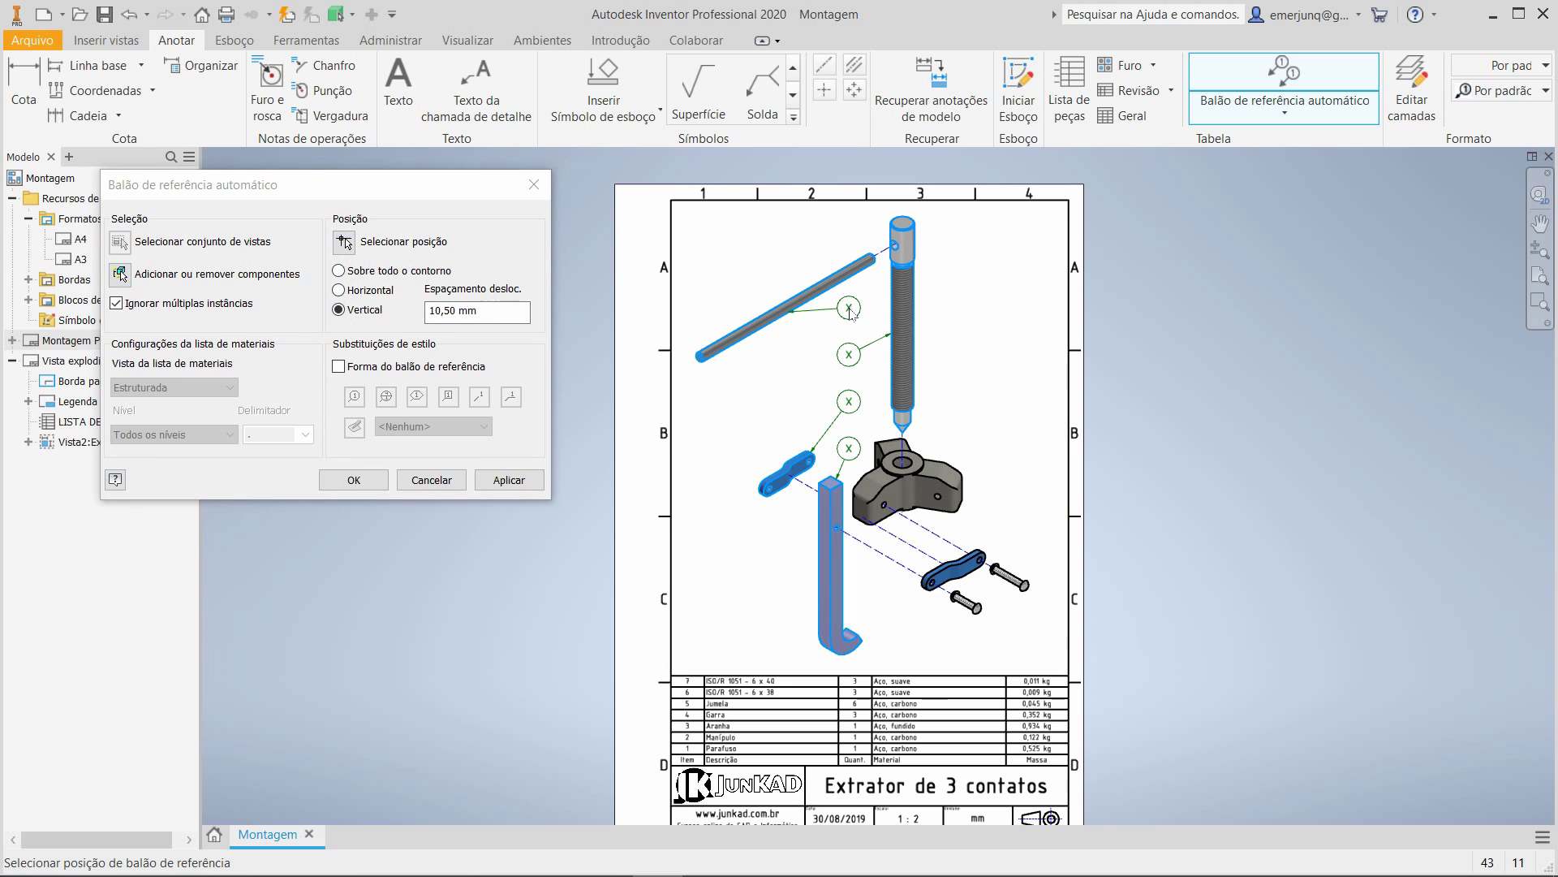
click(354, 479)
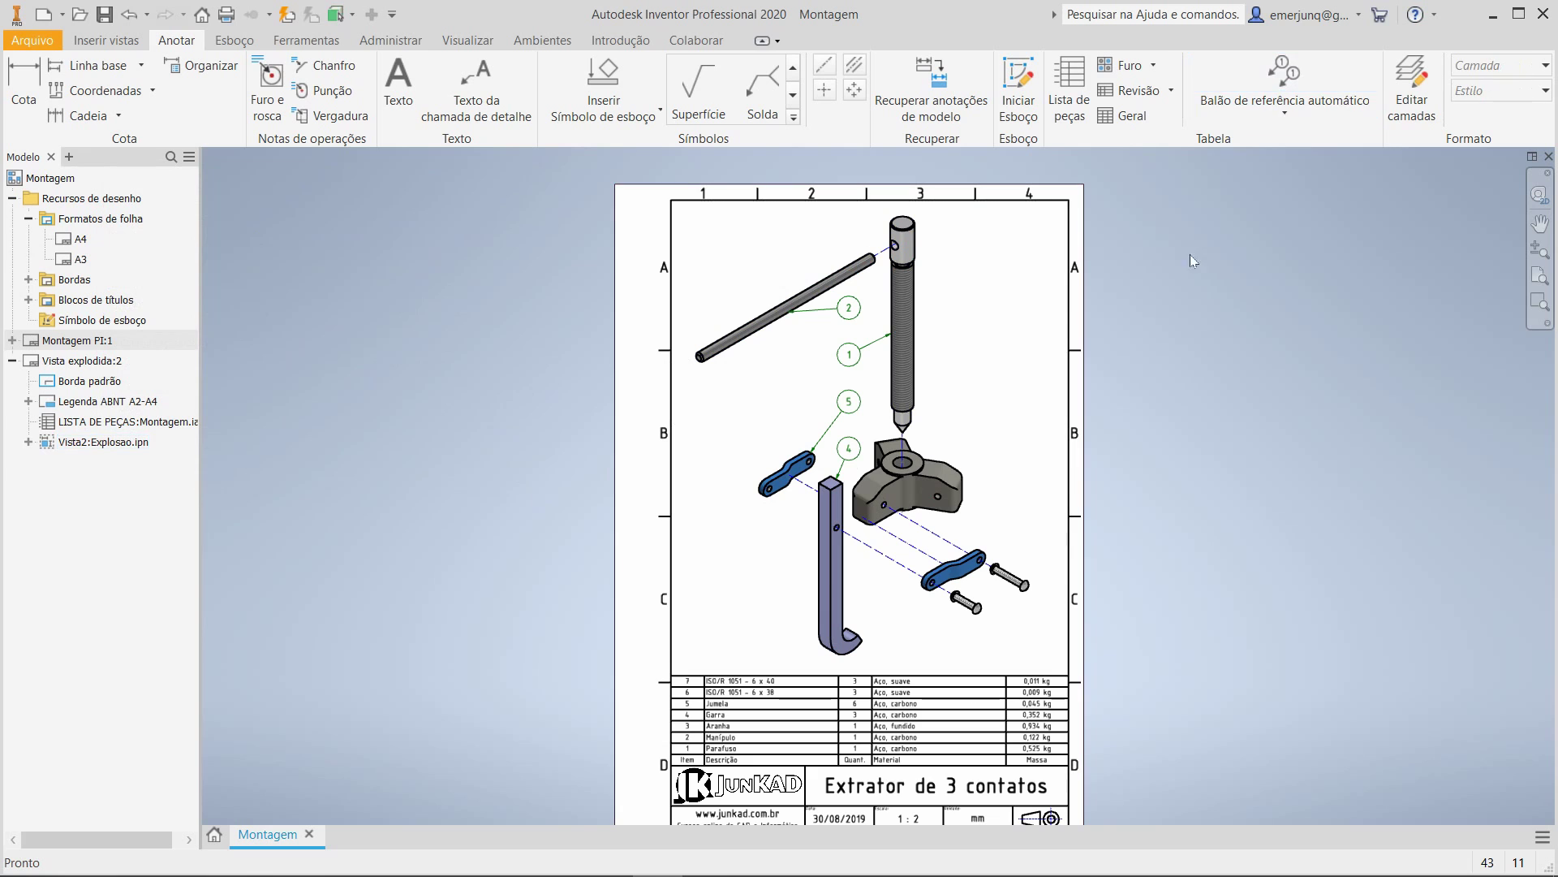
Add automatic balloons to the three-arm body and the two rivets of the exploded view, in a horizontal row below them.
click(1285, 117)
click(1299, 184)
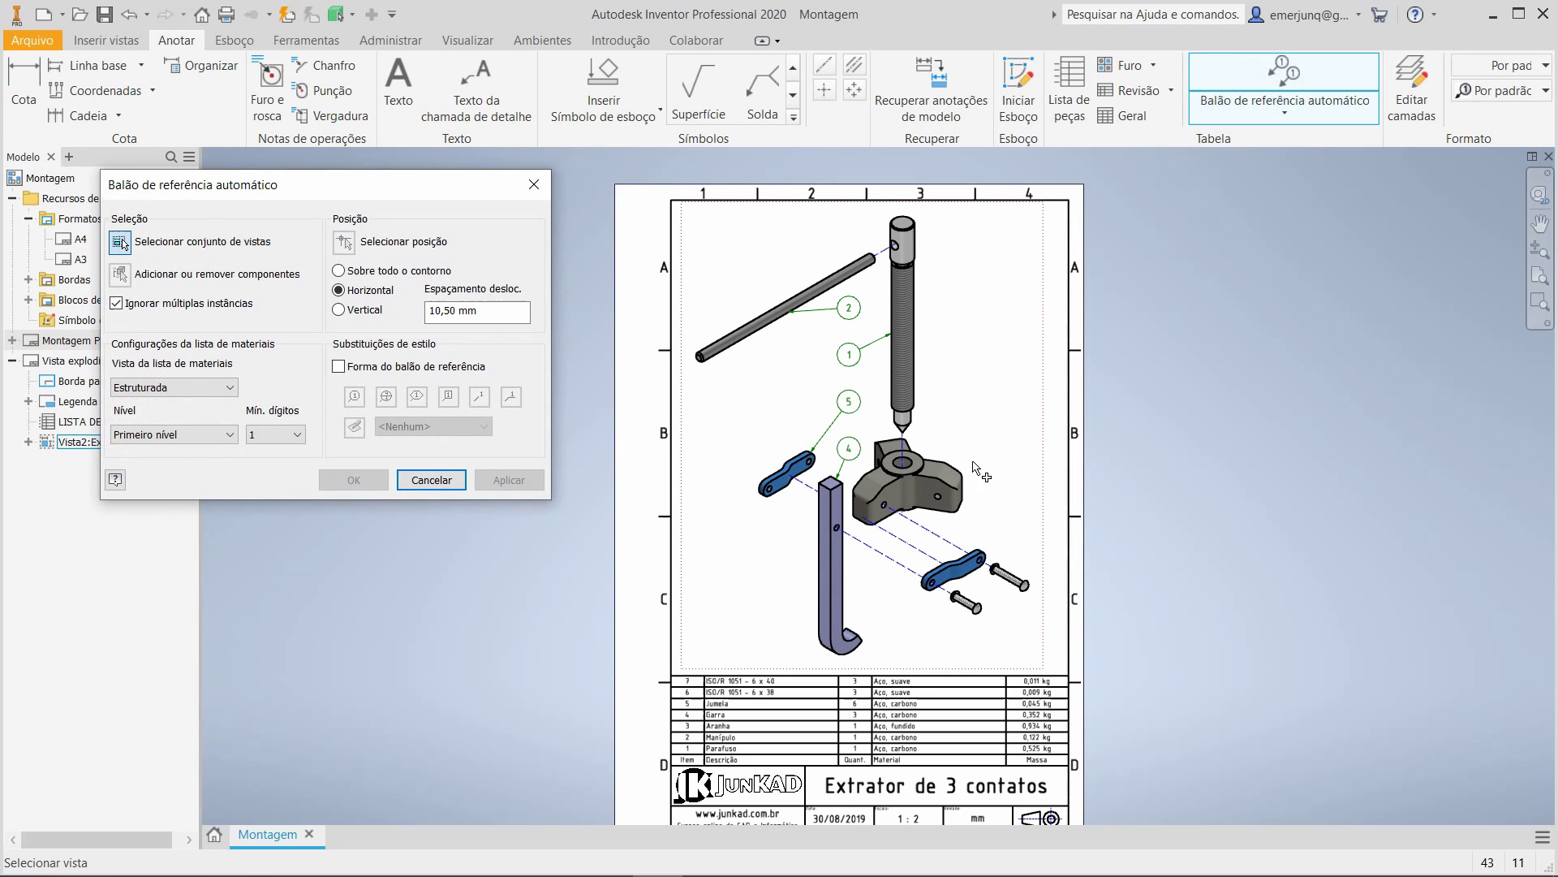
click(1042, 477)
mouse_move(1107, 242)
mouse_down()
mouse_move(793, 522)
mouse_move(721, 694)
mouse_up()
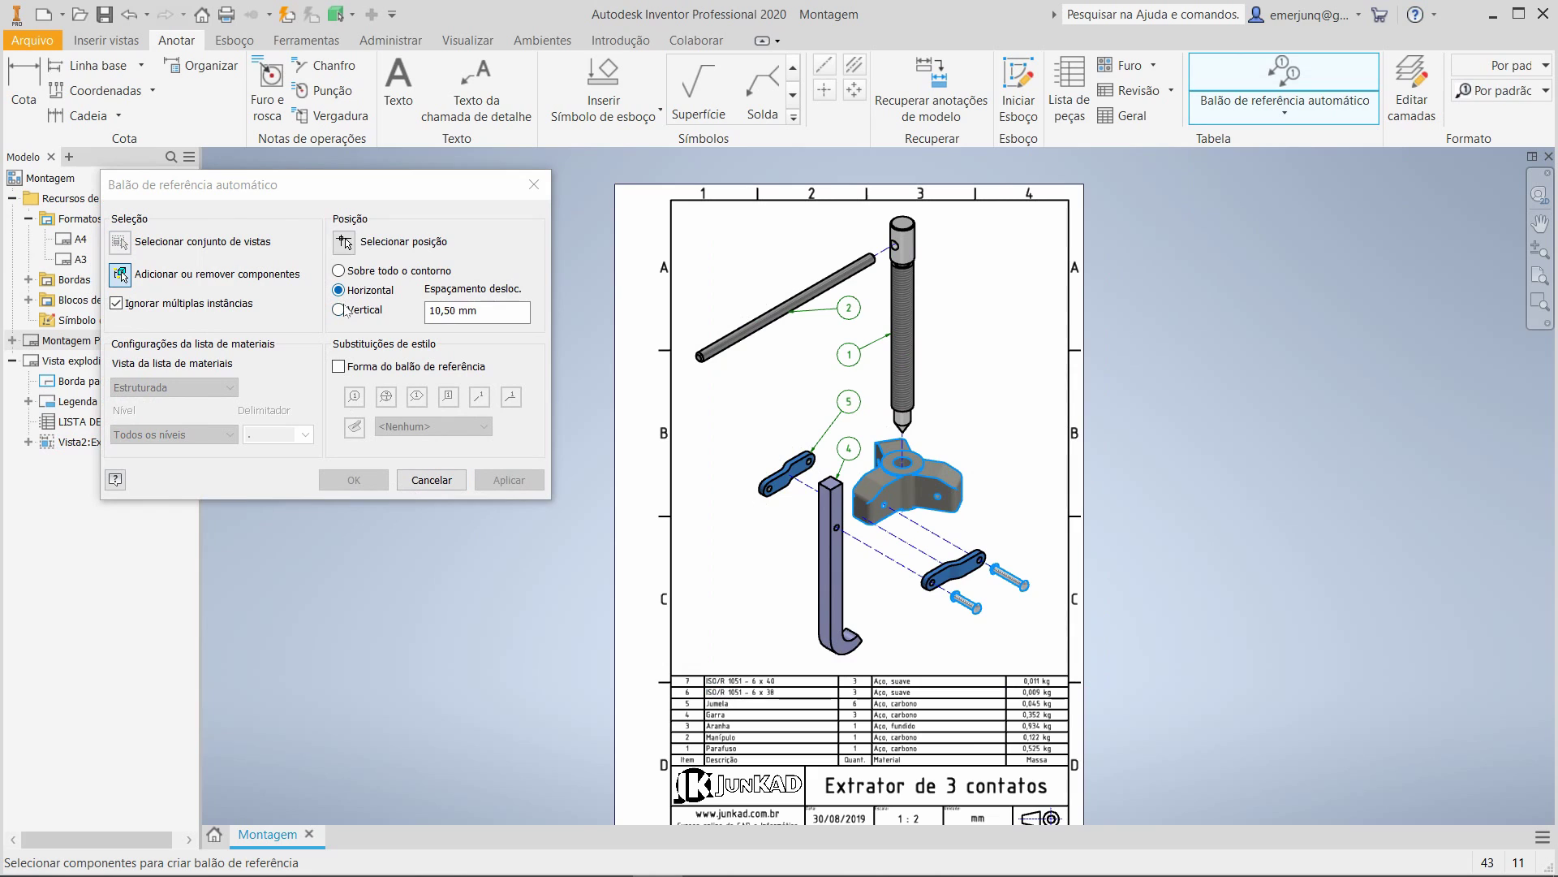
click(344, 242)
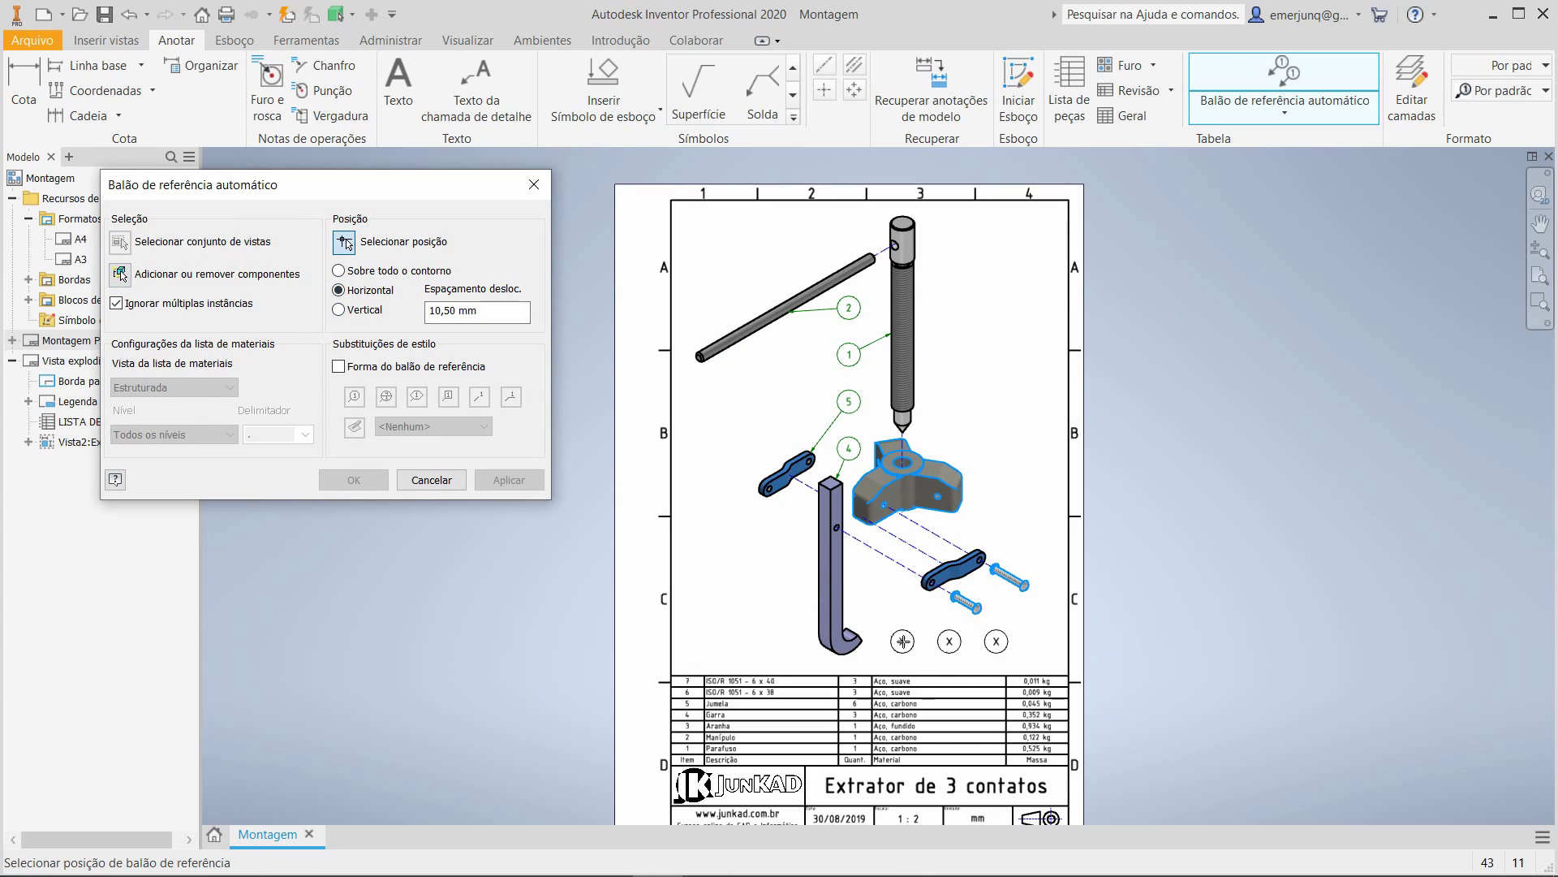
click(901, 638)
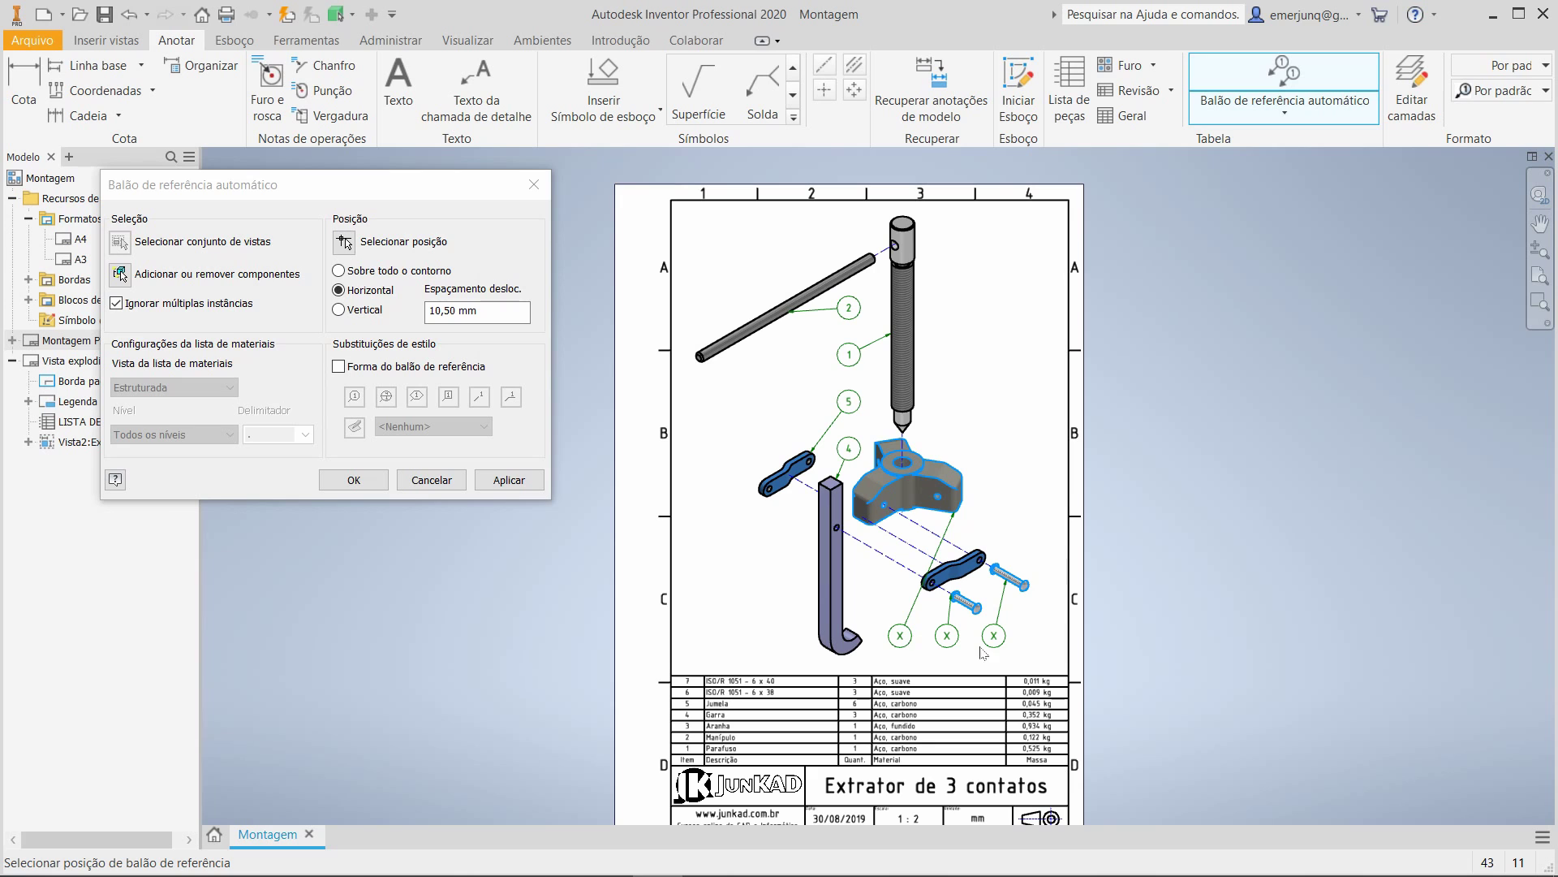
click(354, 480)
Move the leader ends of balloons 3, 6 and 7 onto the surfaces of the three-arm body and the two rivets.
scroll(978, 497, up, 3)
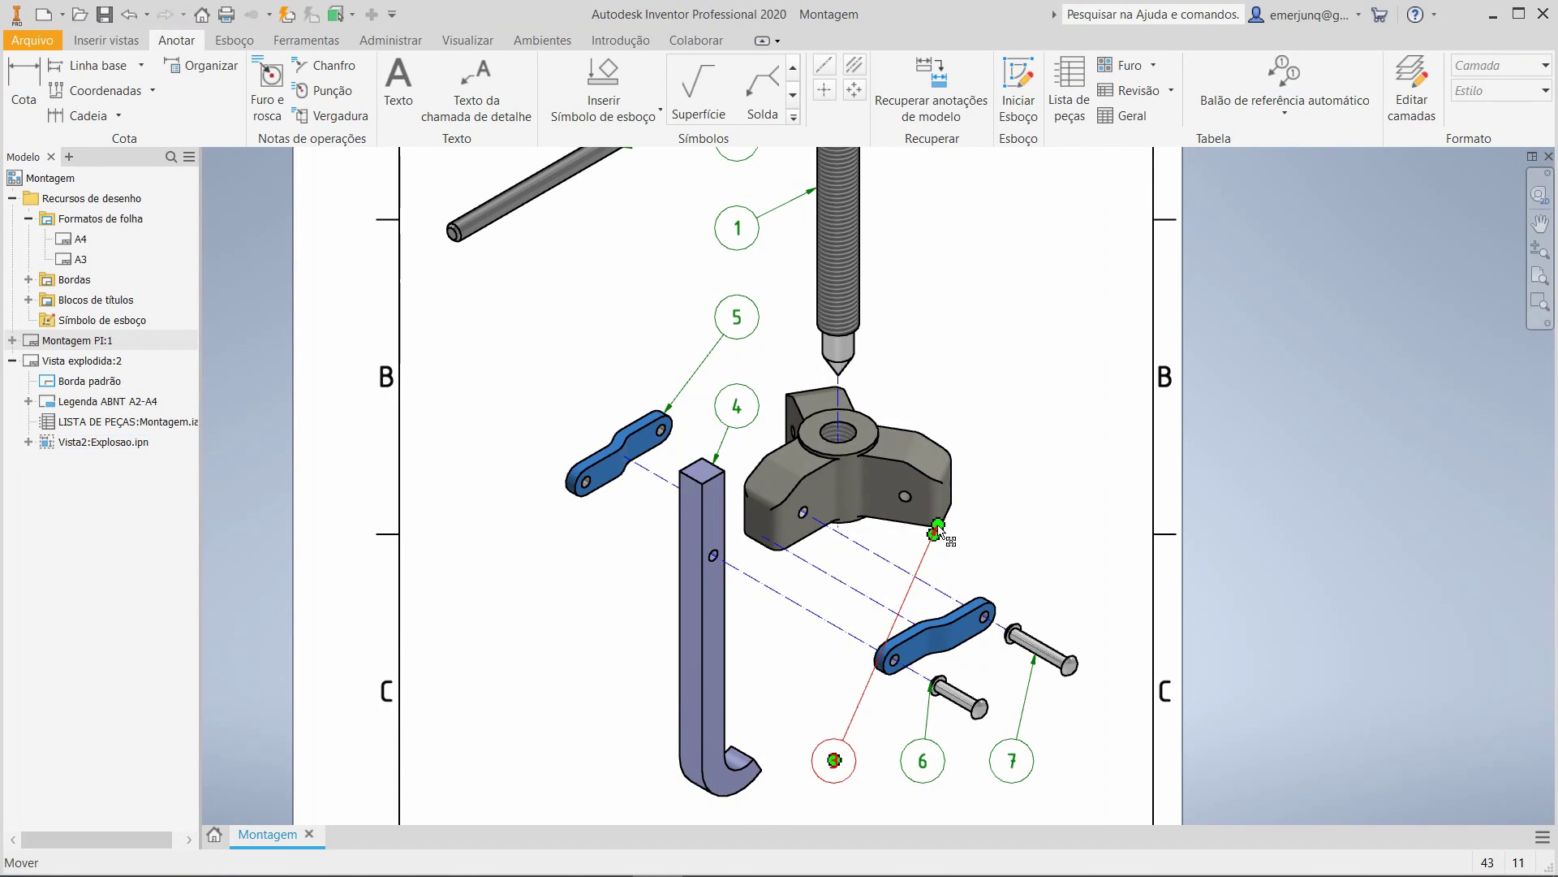
drag(939, 528, 880, 496)
scroll(939, 682, up, 3)
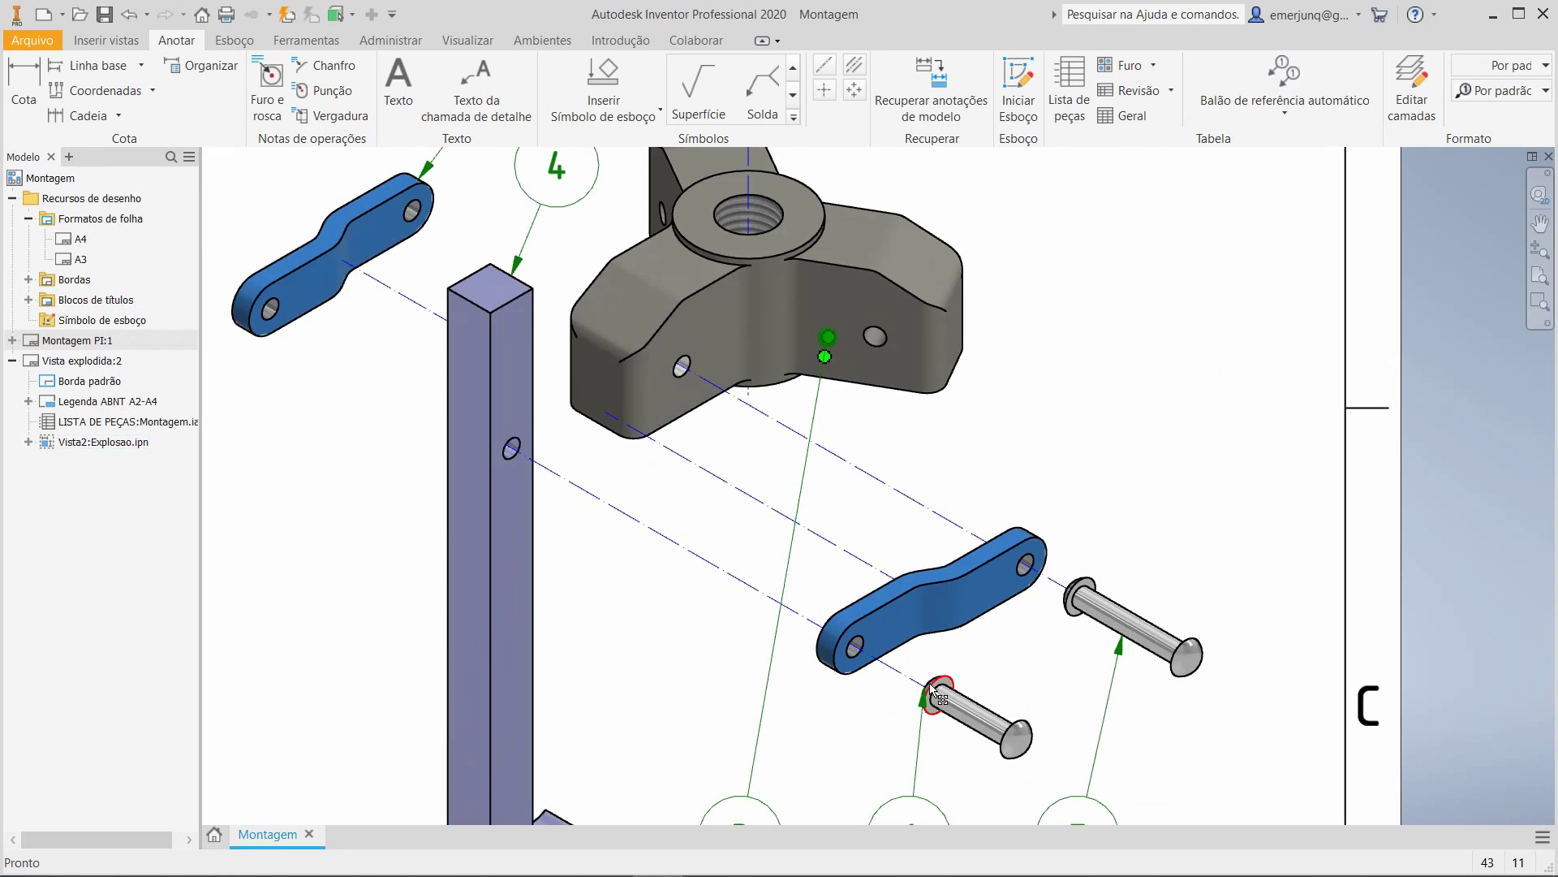
drag(951, 740, 957, 705)
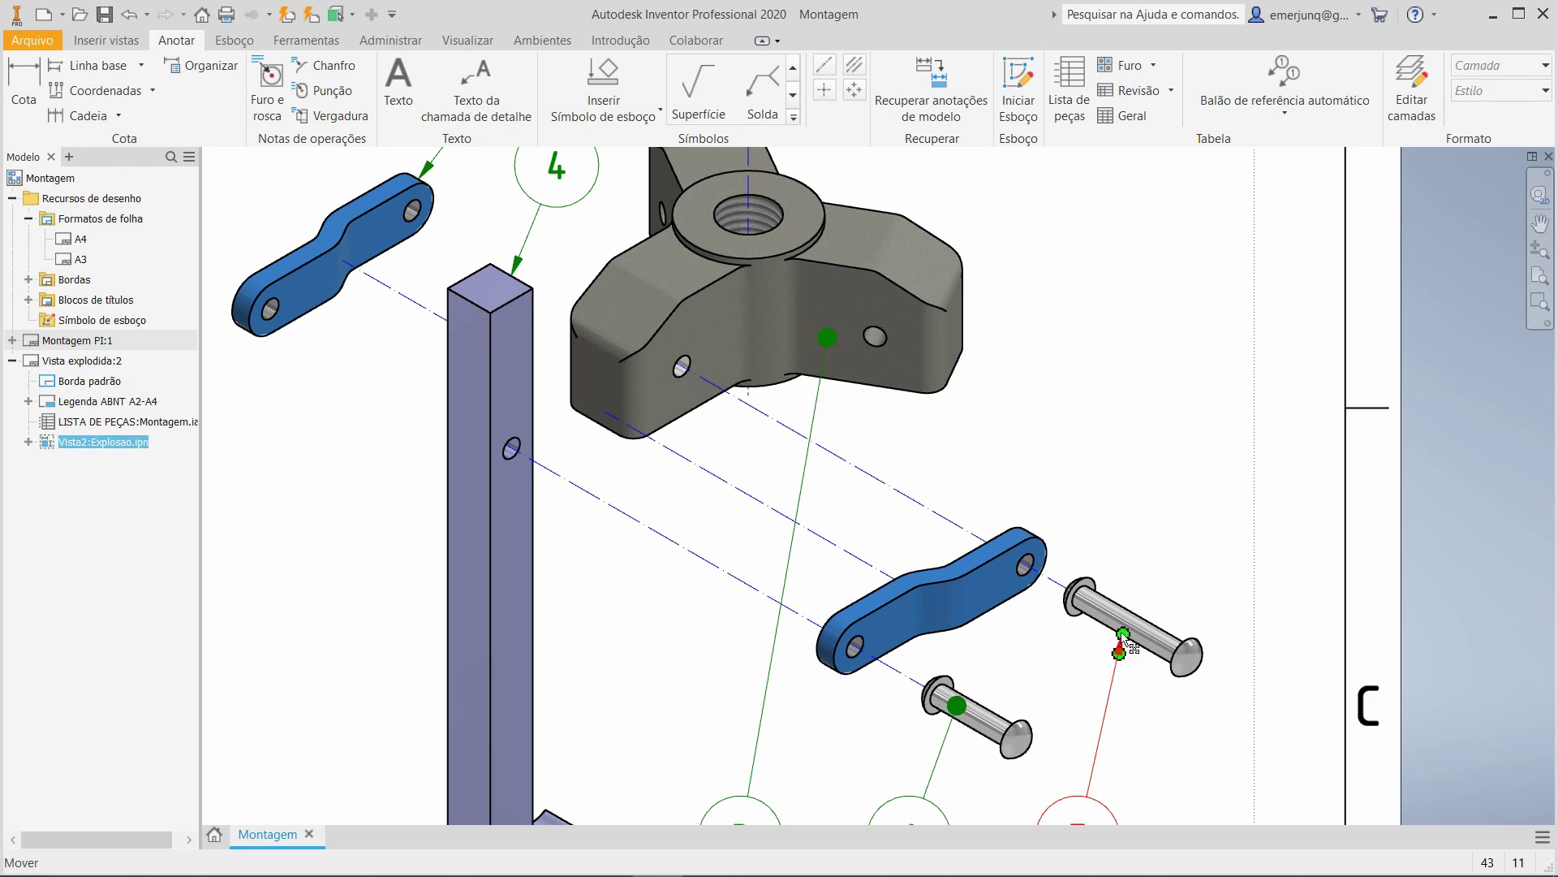
drag(1119, 647, 1132, 626)
scroll(1074, 665, down, 3)
scroll(672, 280, up, 3)
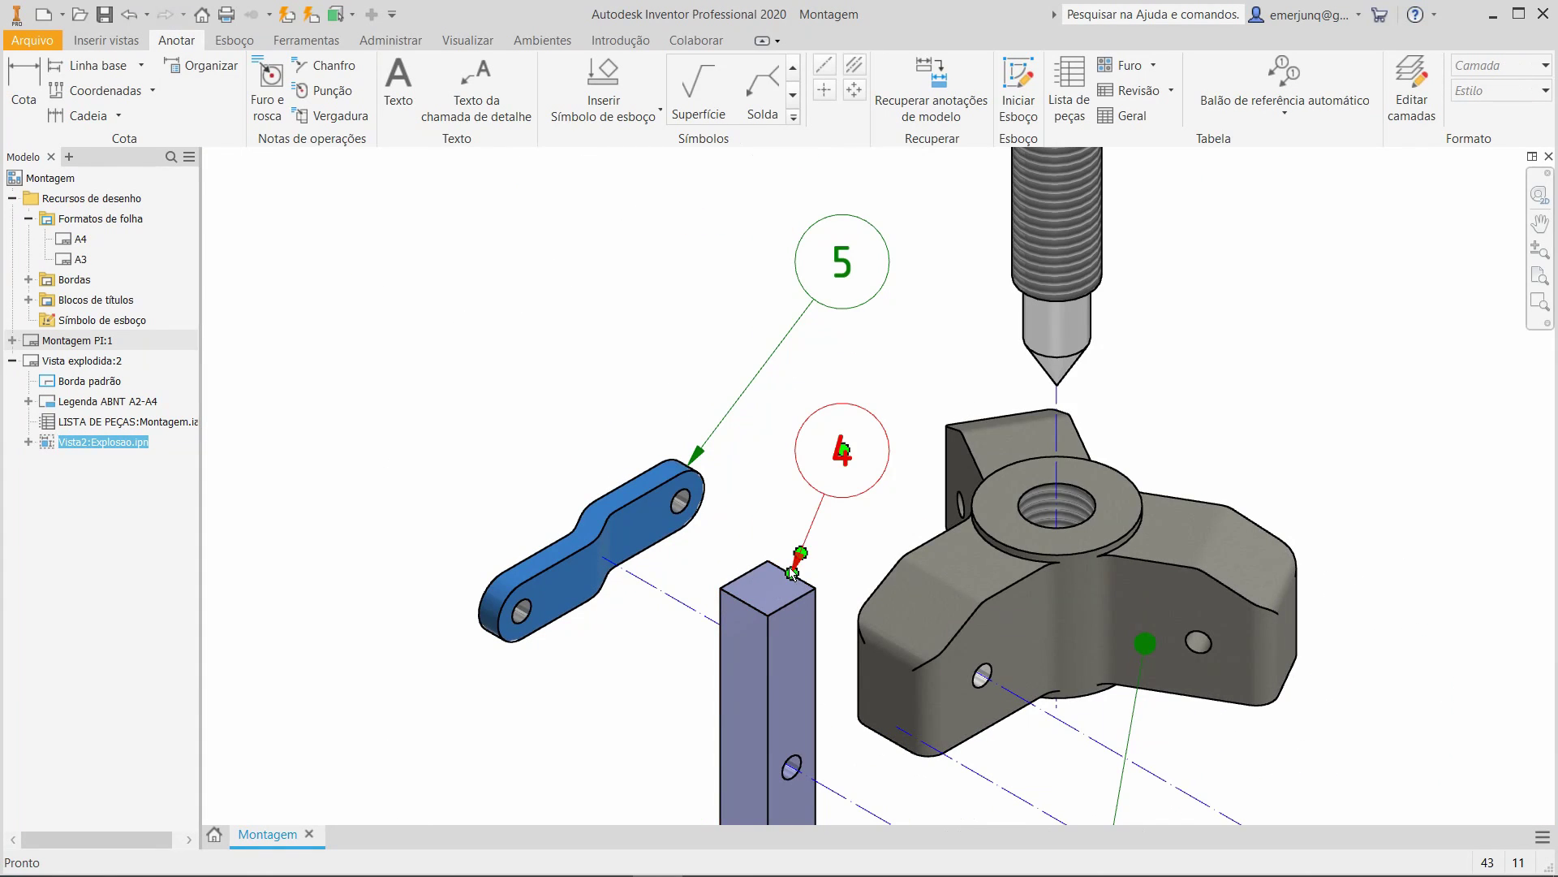
Move the leader ends of balloons 4 and 5 onto the jaw's top face and the left link's surface.
mouse_move(793, 573)
mouse_down()
mouse_move(798, 556)
mouse_move(768, 582)
mouse_up()
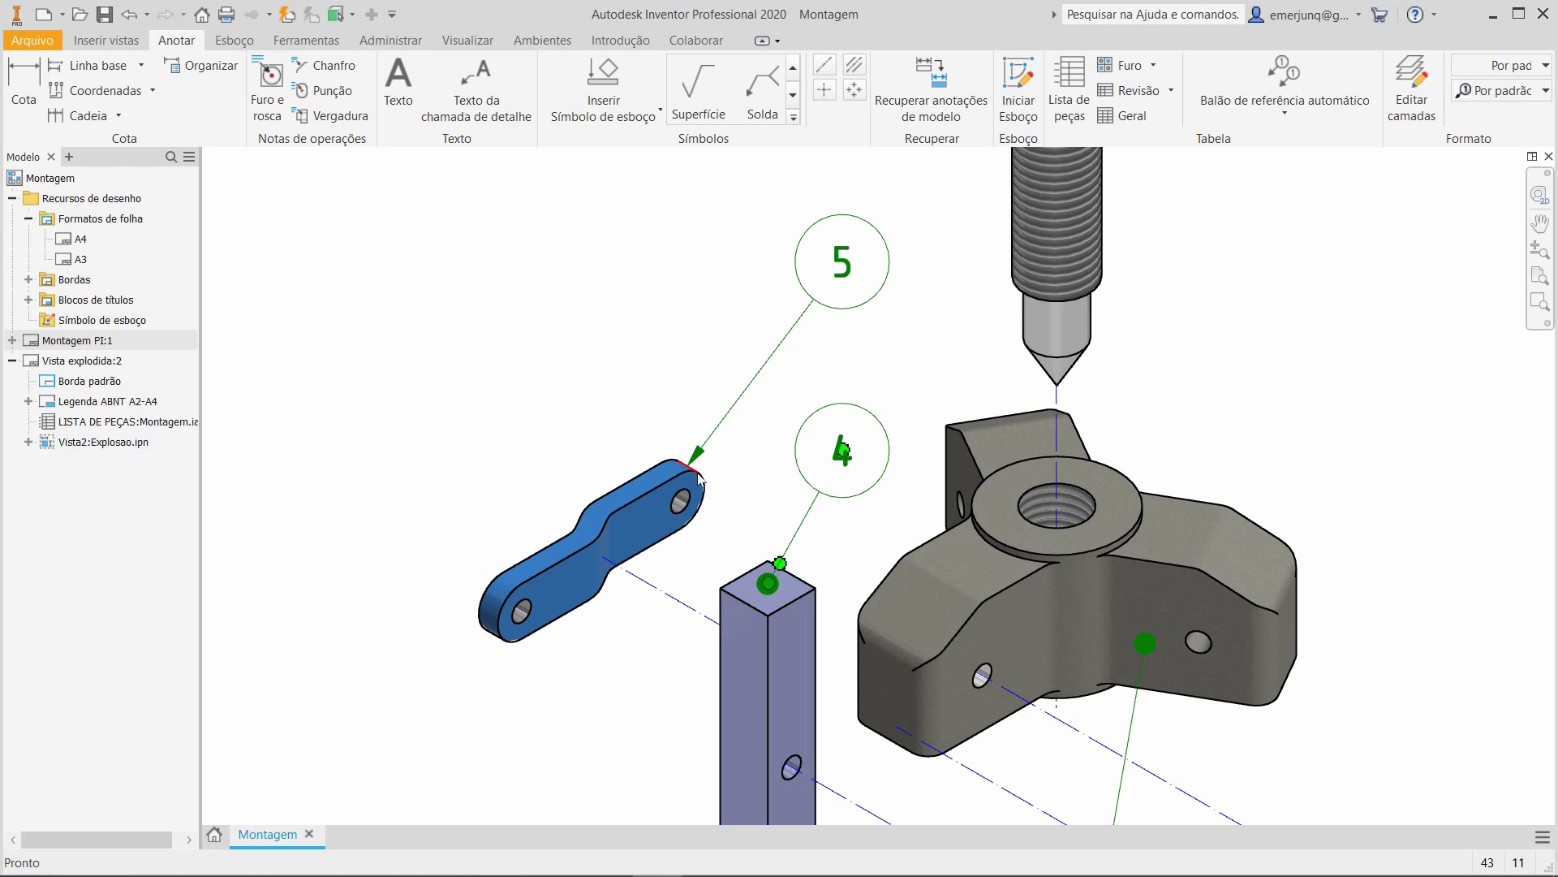
scroll(689, 462, up, 3)
drag(686, 469, 632, 490)
click(826, 471)
scroll(826, 469, down, 3)
Move the leader ends of balloons 1 and 2 onto the screw's thread and the handle's surface, and return to the full sheet.
middle_drag(954, 173, 882, 465)
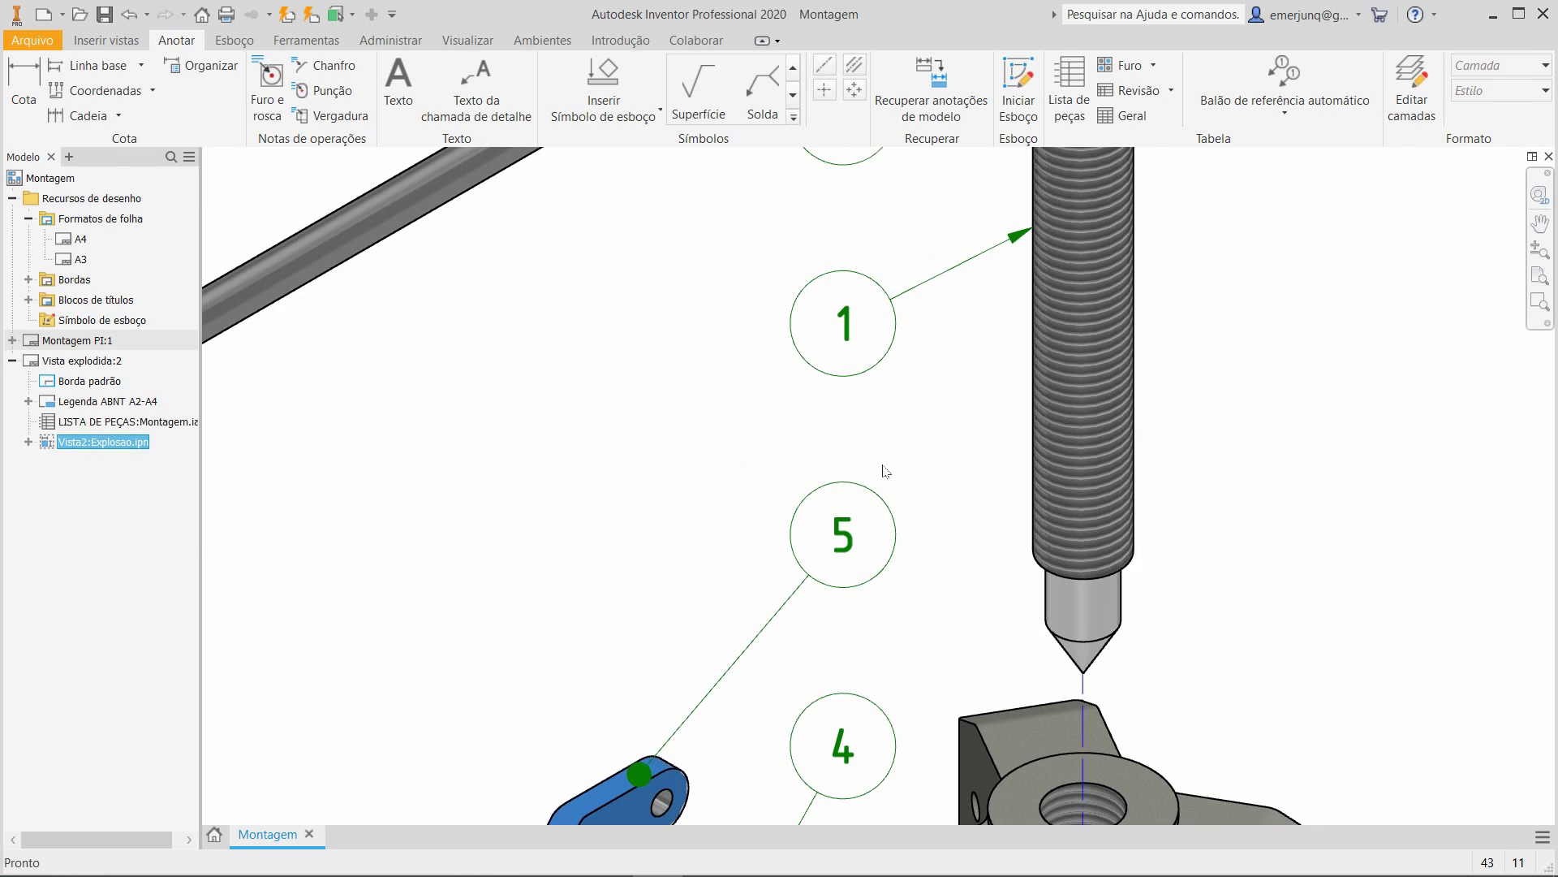
middle_drag(984, 241, 821, 539)
drag(869, 525, 914, 505)
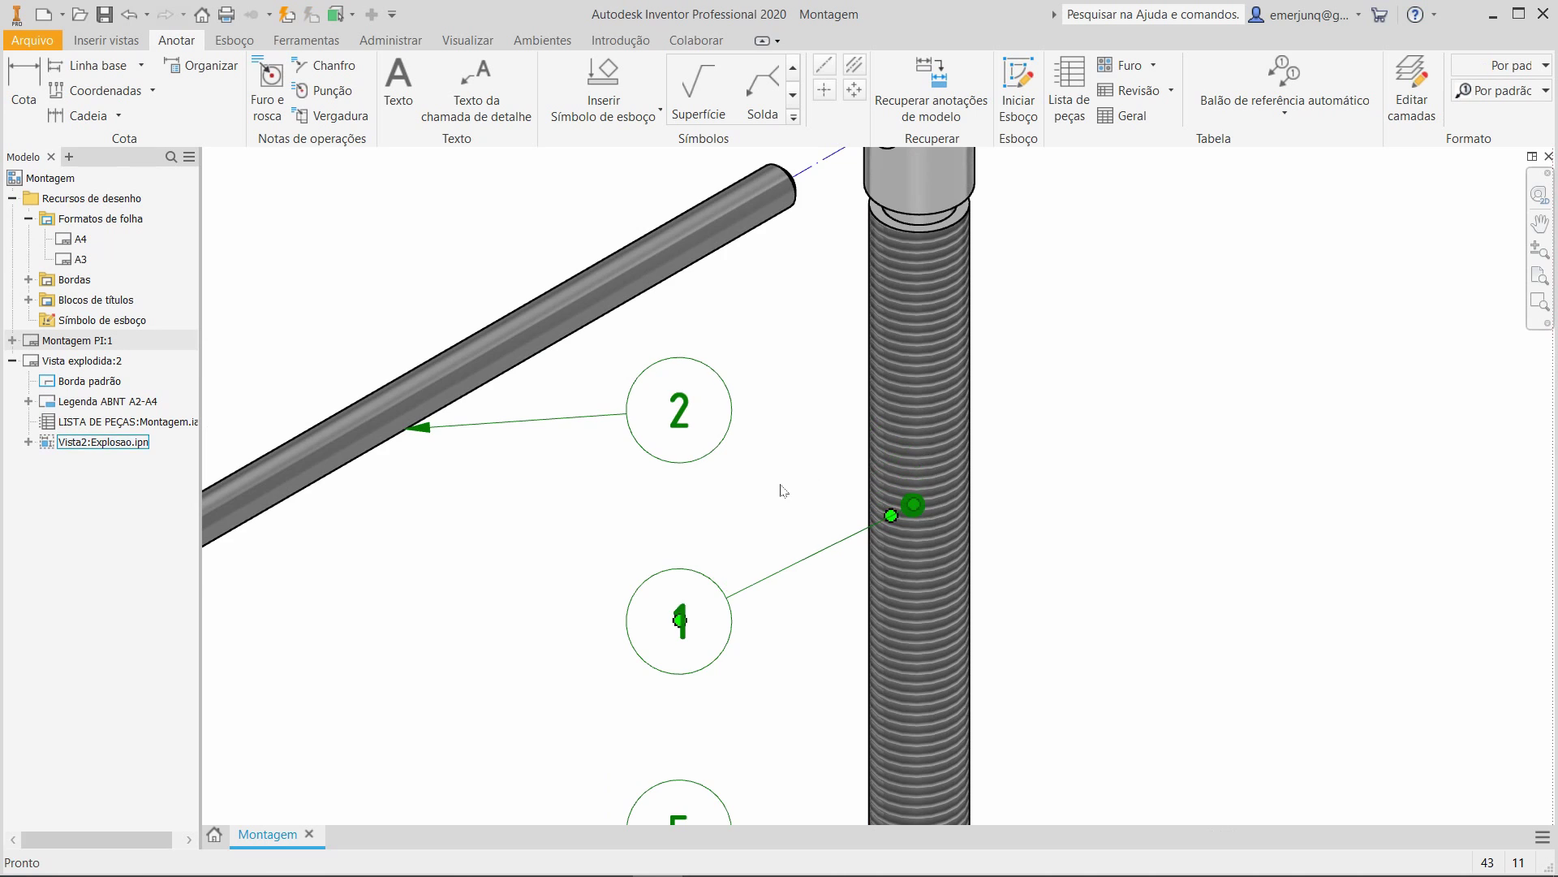
middle_drag(414, 438, 664, 543)
mouse_move(661, 547)
mouse_down()
mouse_move(775, 465)
mouse_move(702, 479)
mouse_up()
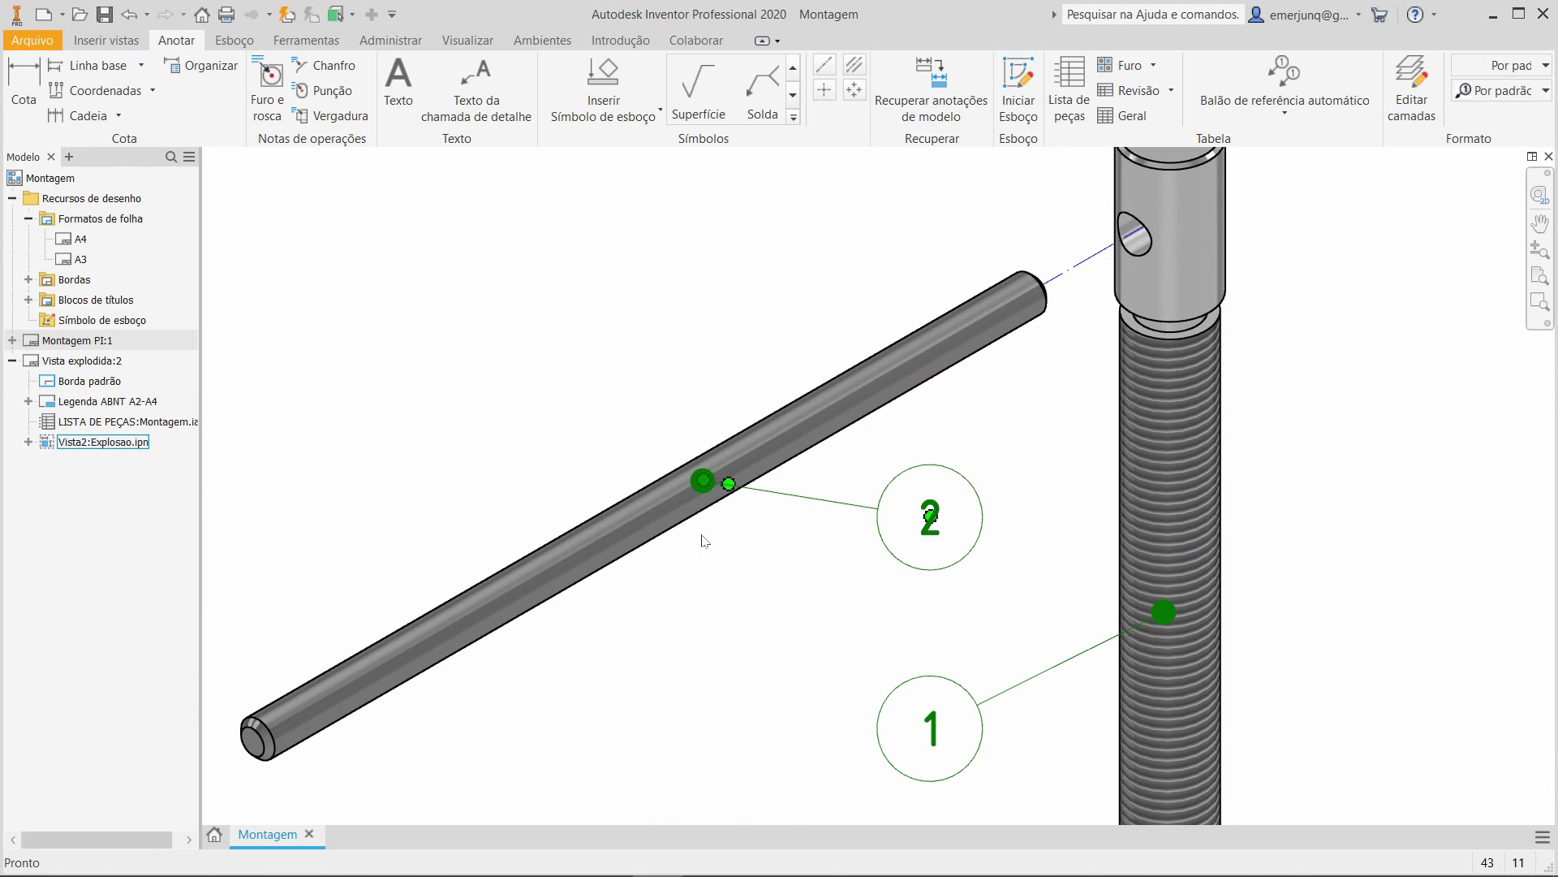
key(Home)
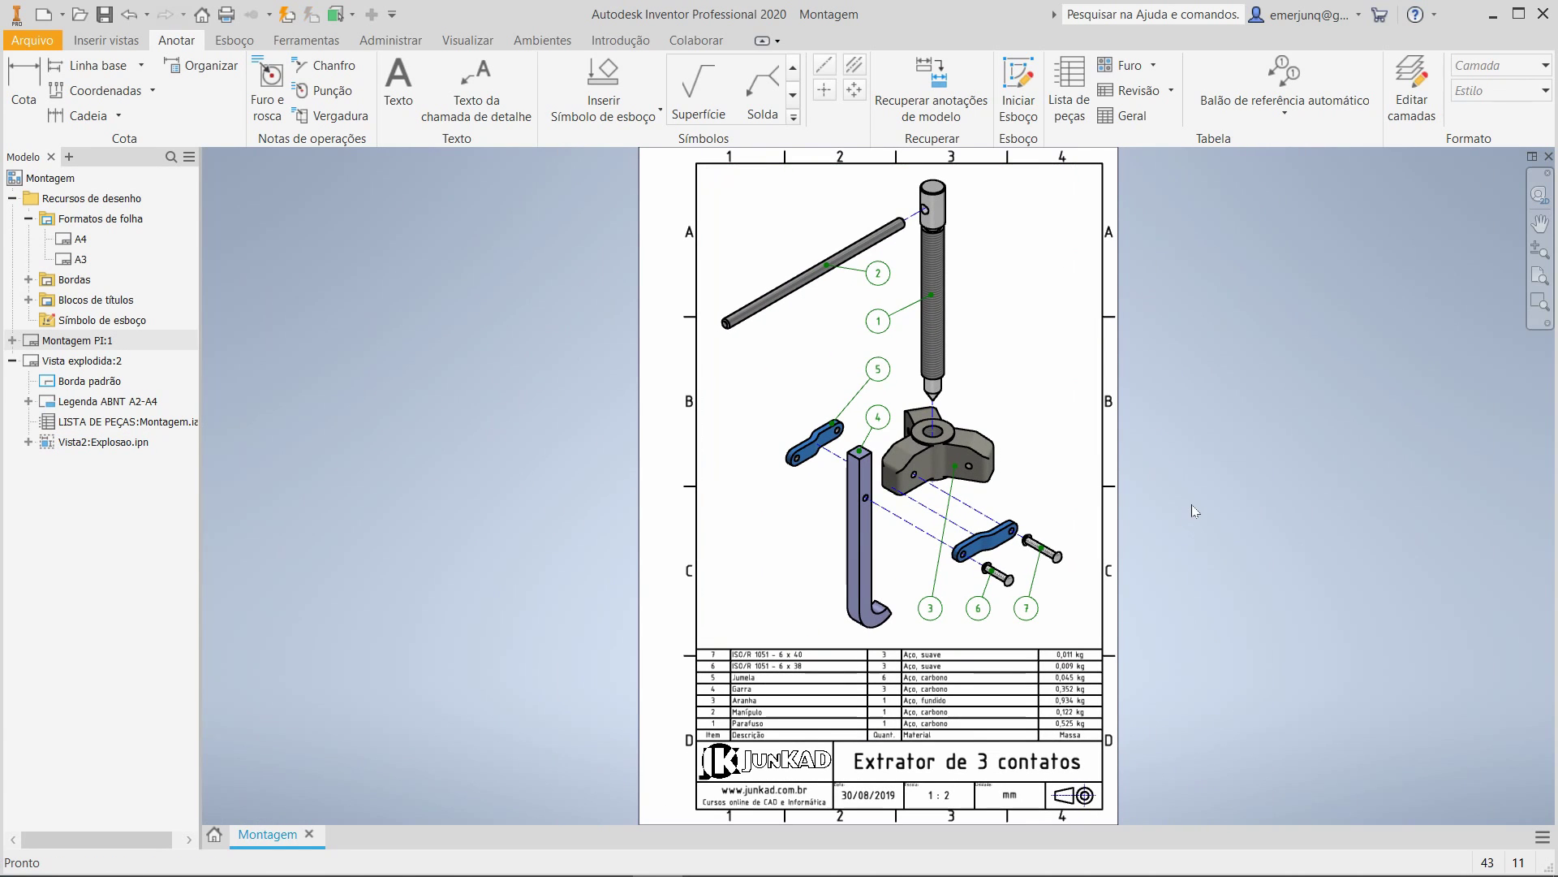
Add a third sheet from the A4 sheet format and rename it Montagem PO.
click(13, 361)
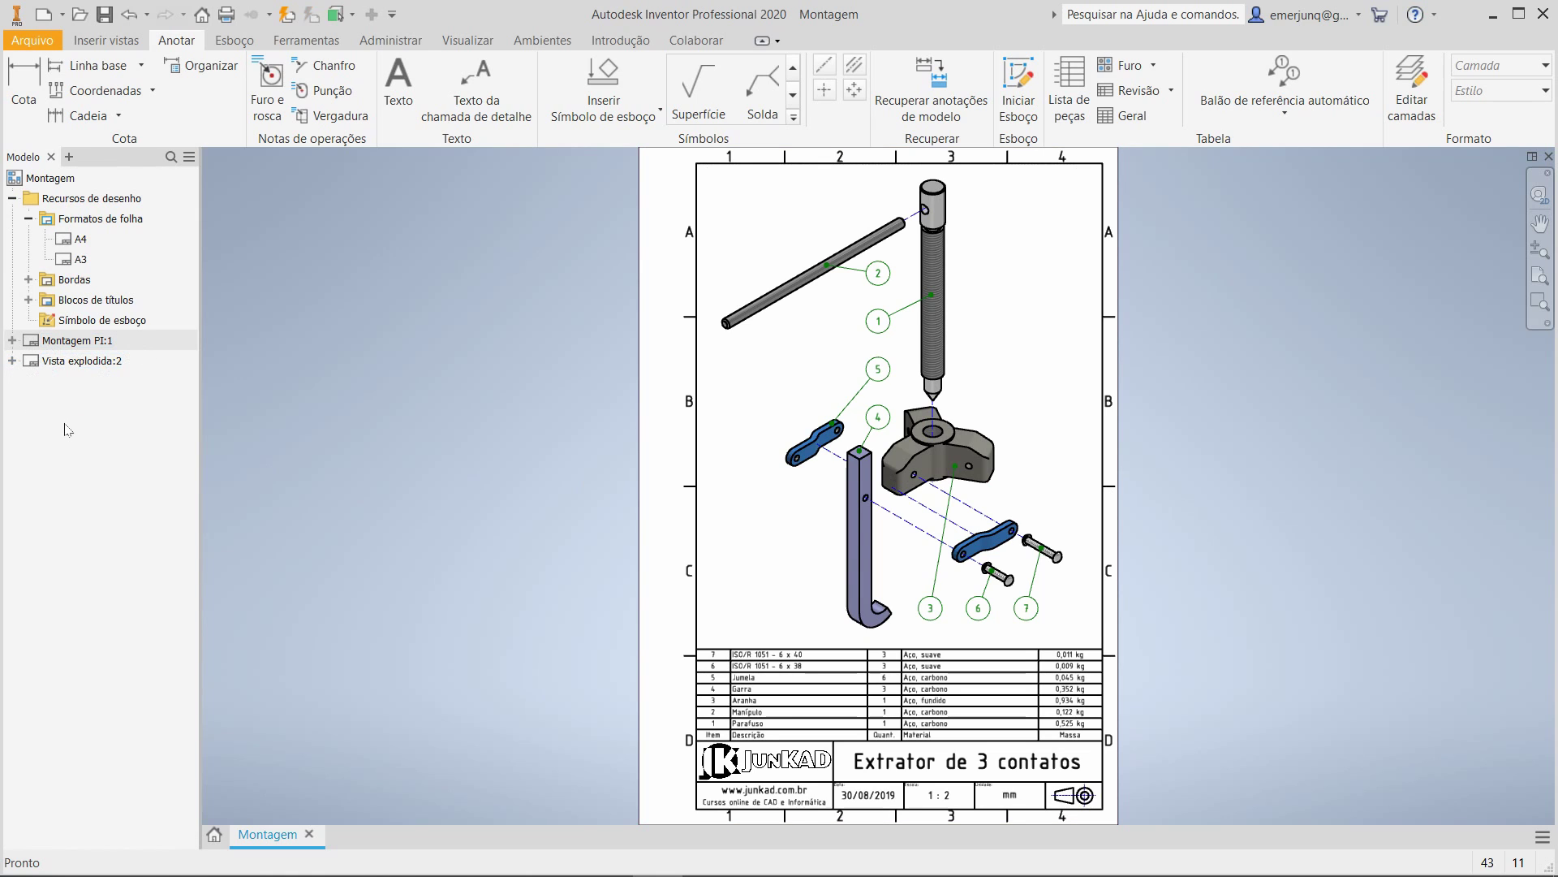
double_click(65, 240)
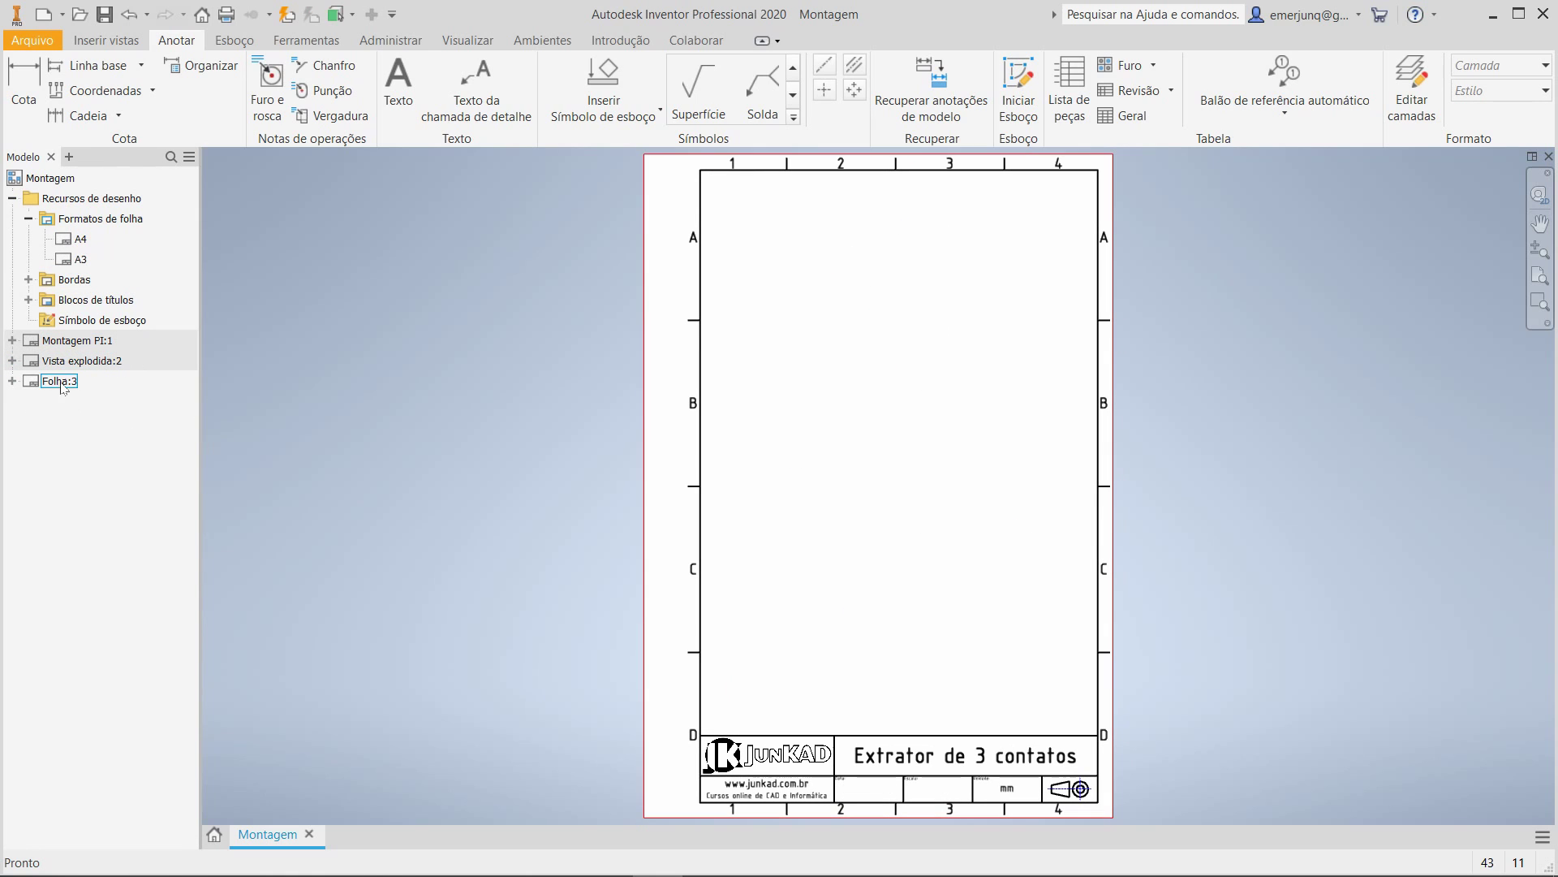
text(Monta)
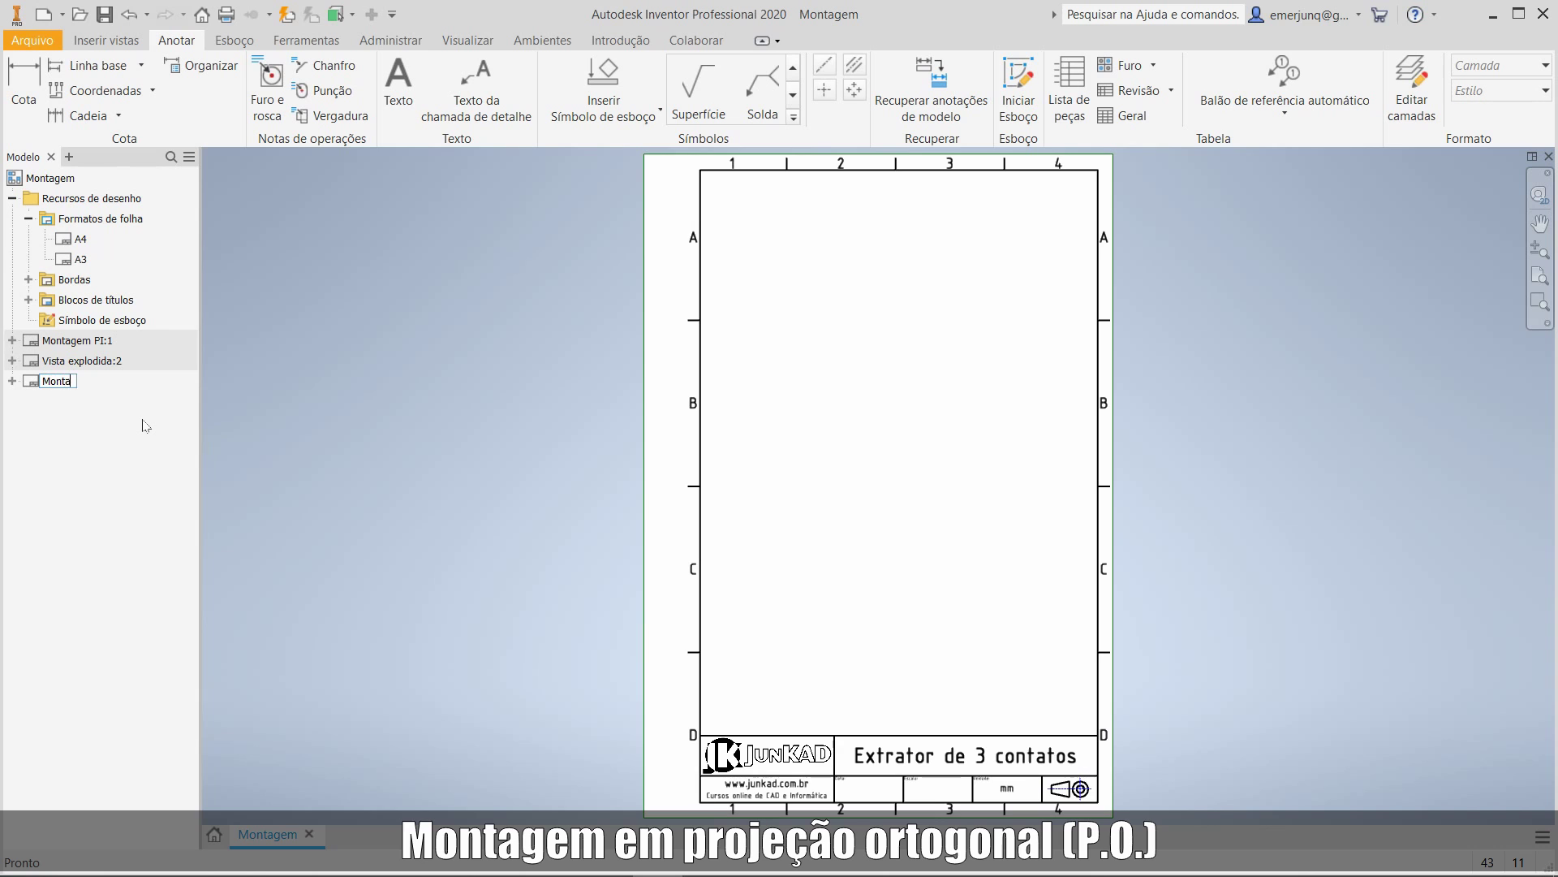
text(gem PO)
key(Return)
Insert a parts list sourced from Montagem.iam, directly above the title block of the Montagem PO sheet.
click(1069, 88)
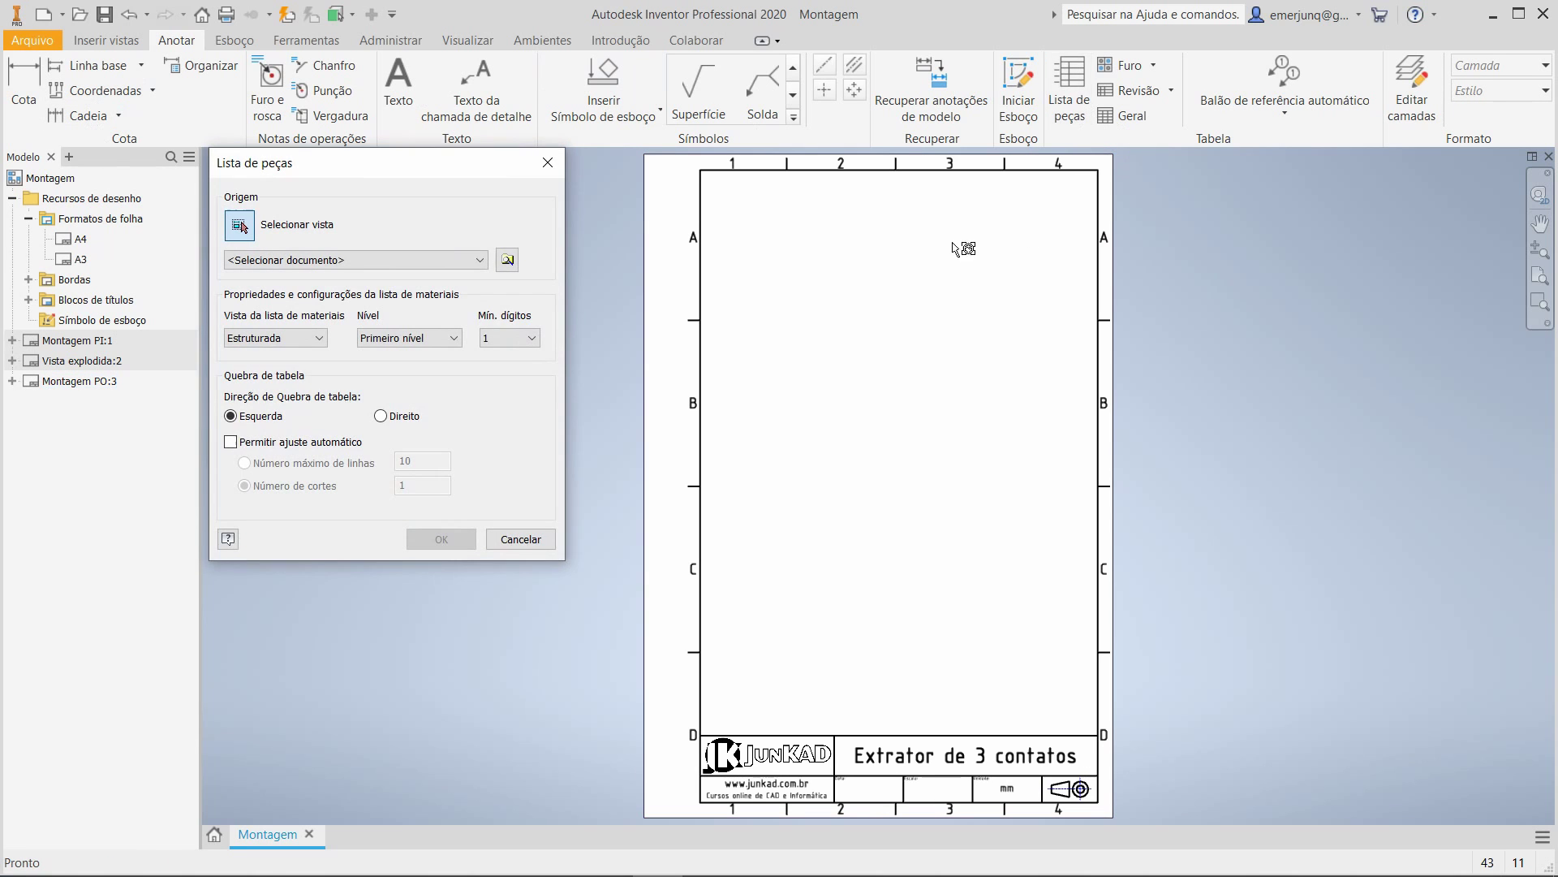
click(506, 260)
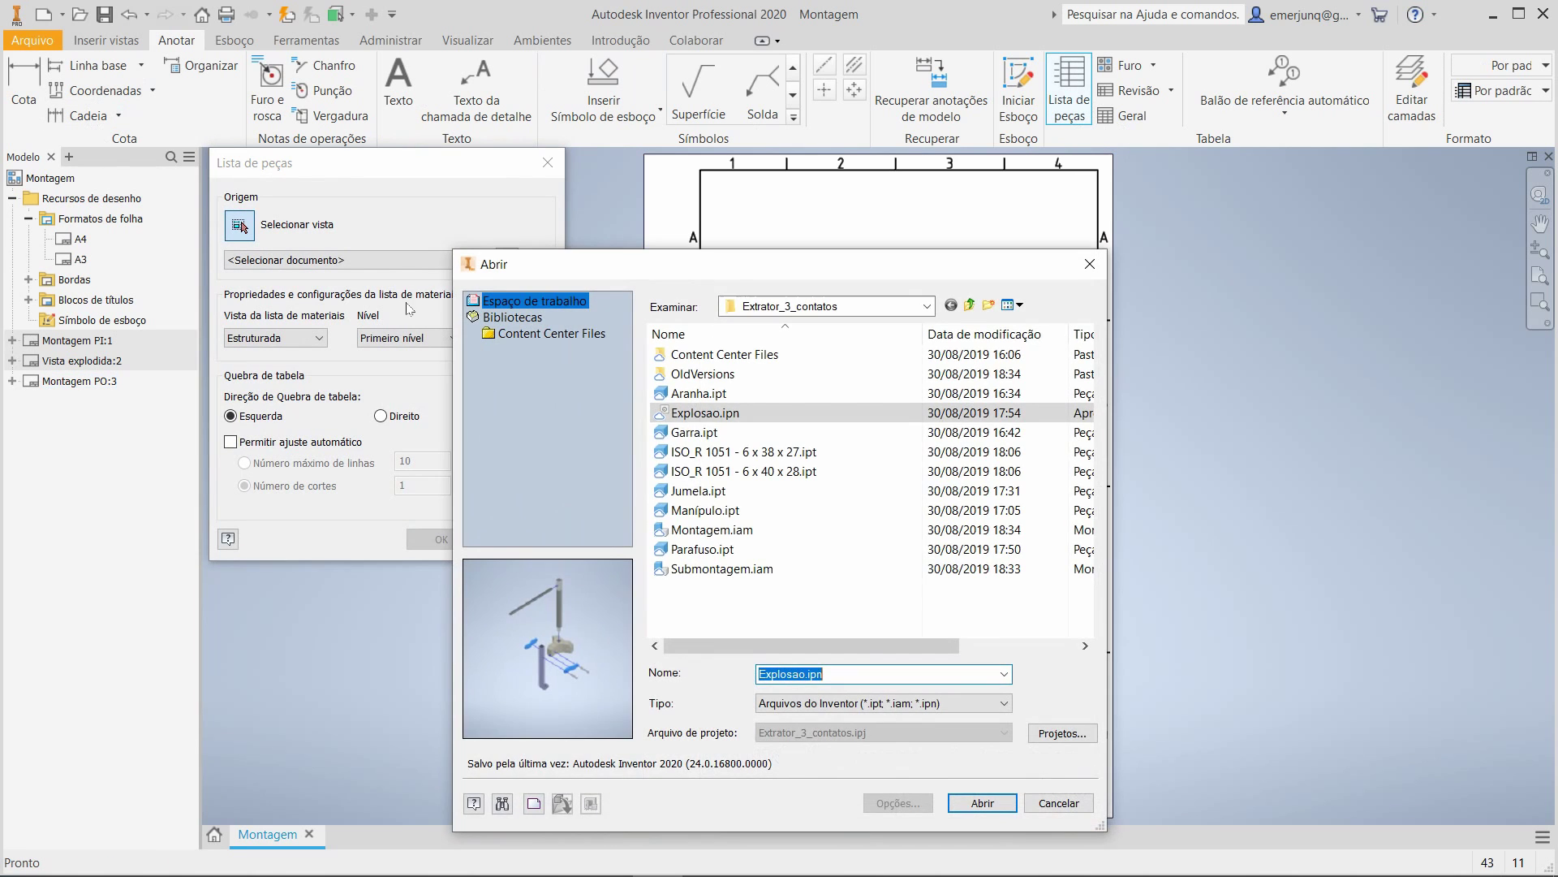
click(712, 529)
click(983, 803)
click(445, 539)
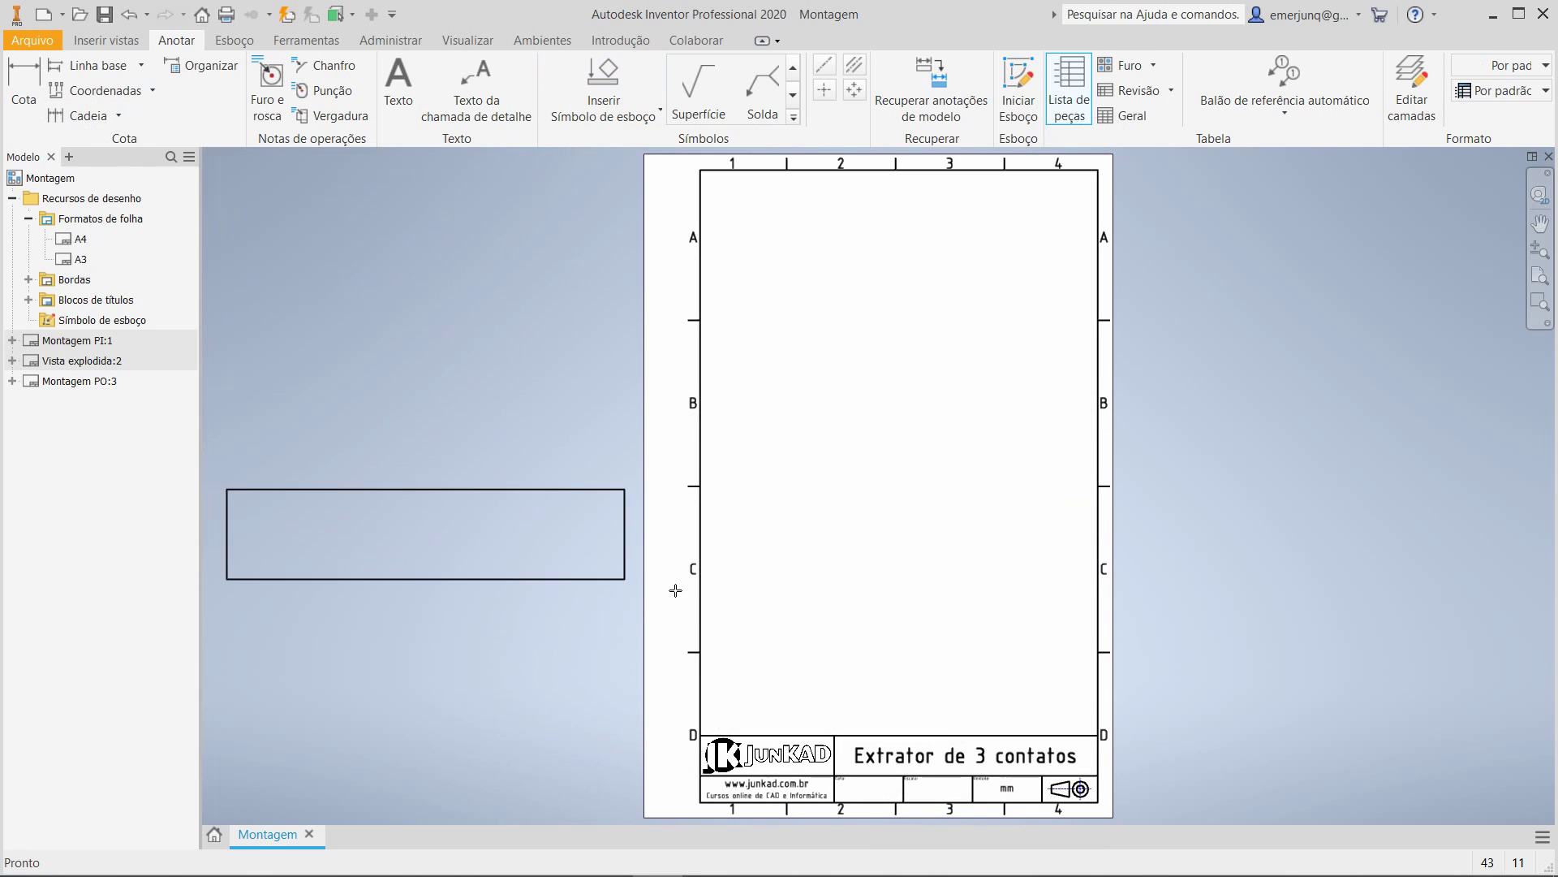
click(1097, 734)
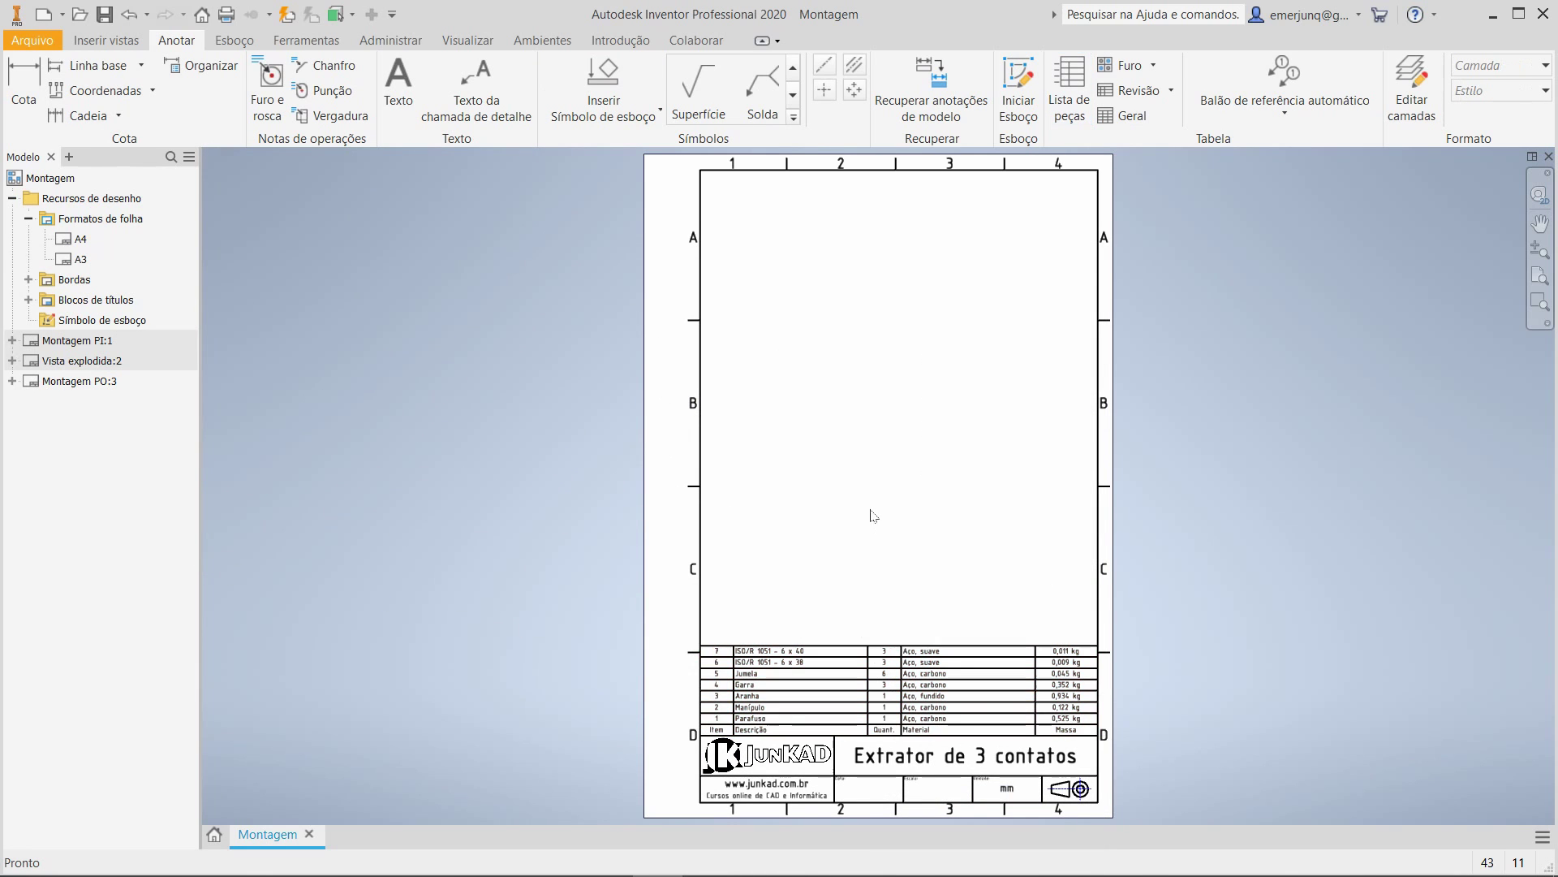
Start a base view of Montagem.iam in the top orientation, rotated so the single arm points left.
click(107, 40)
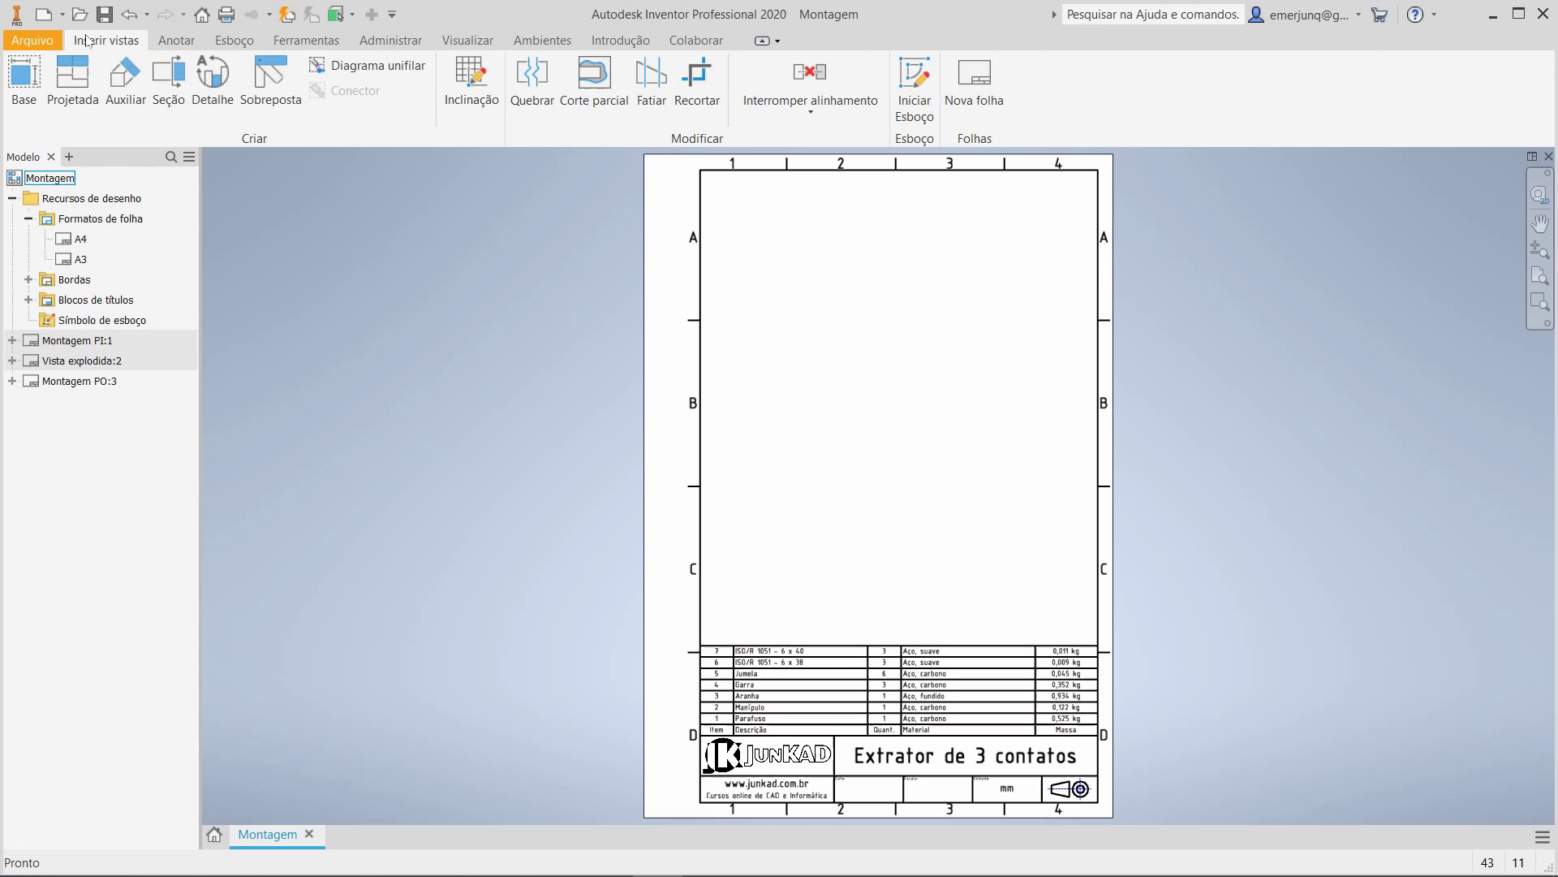
click(23, 81)
click(596, 362)
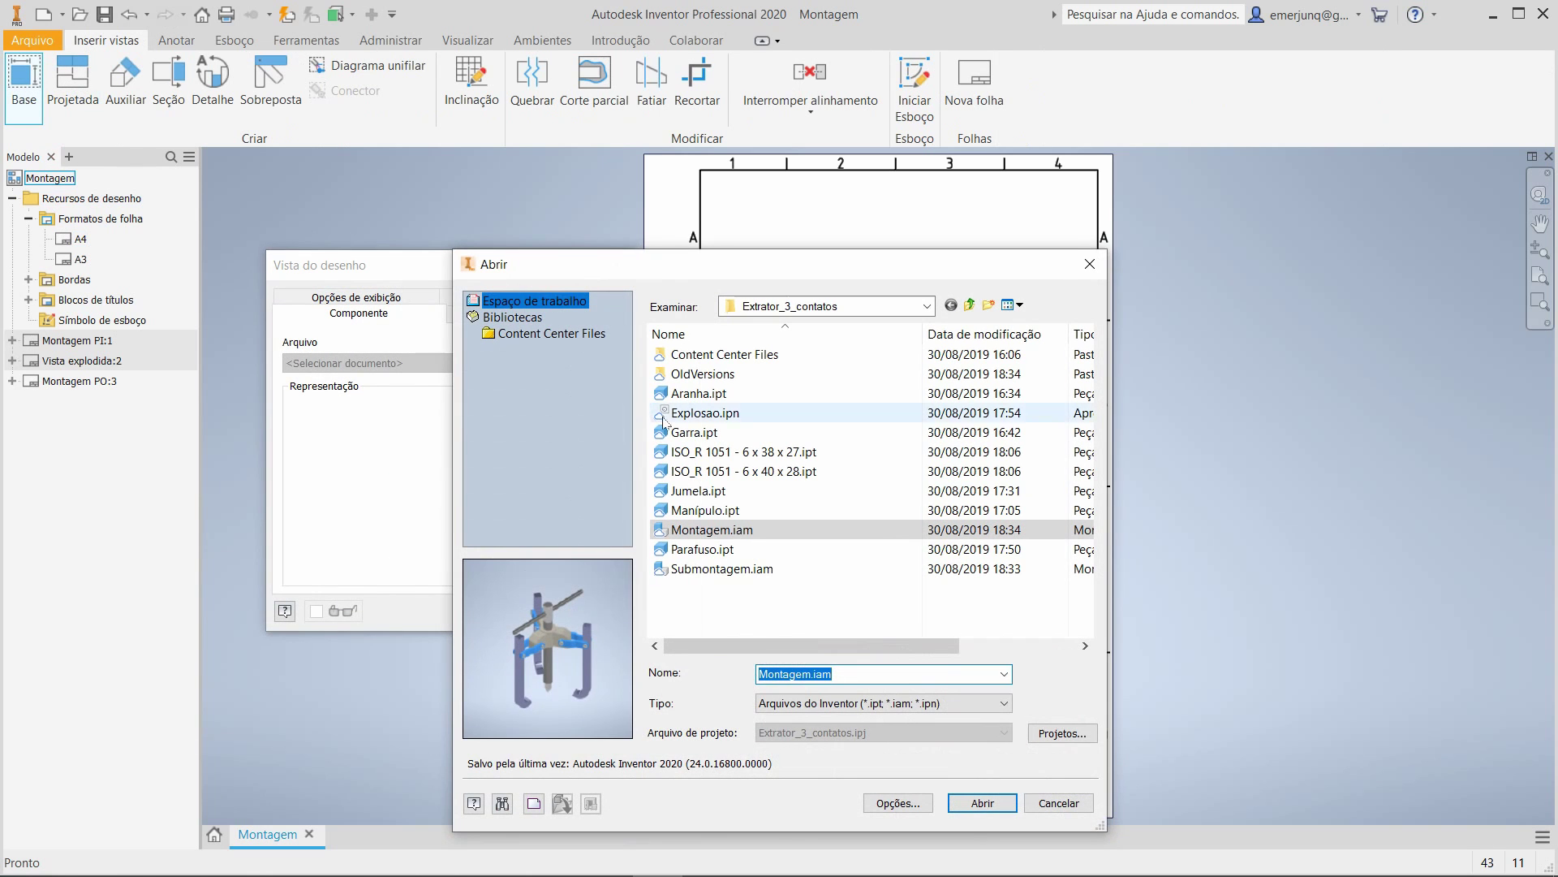
click(982, 803)
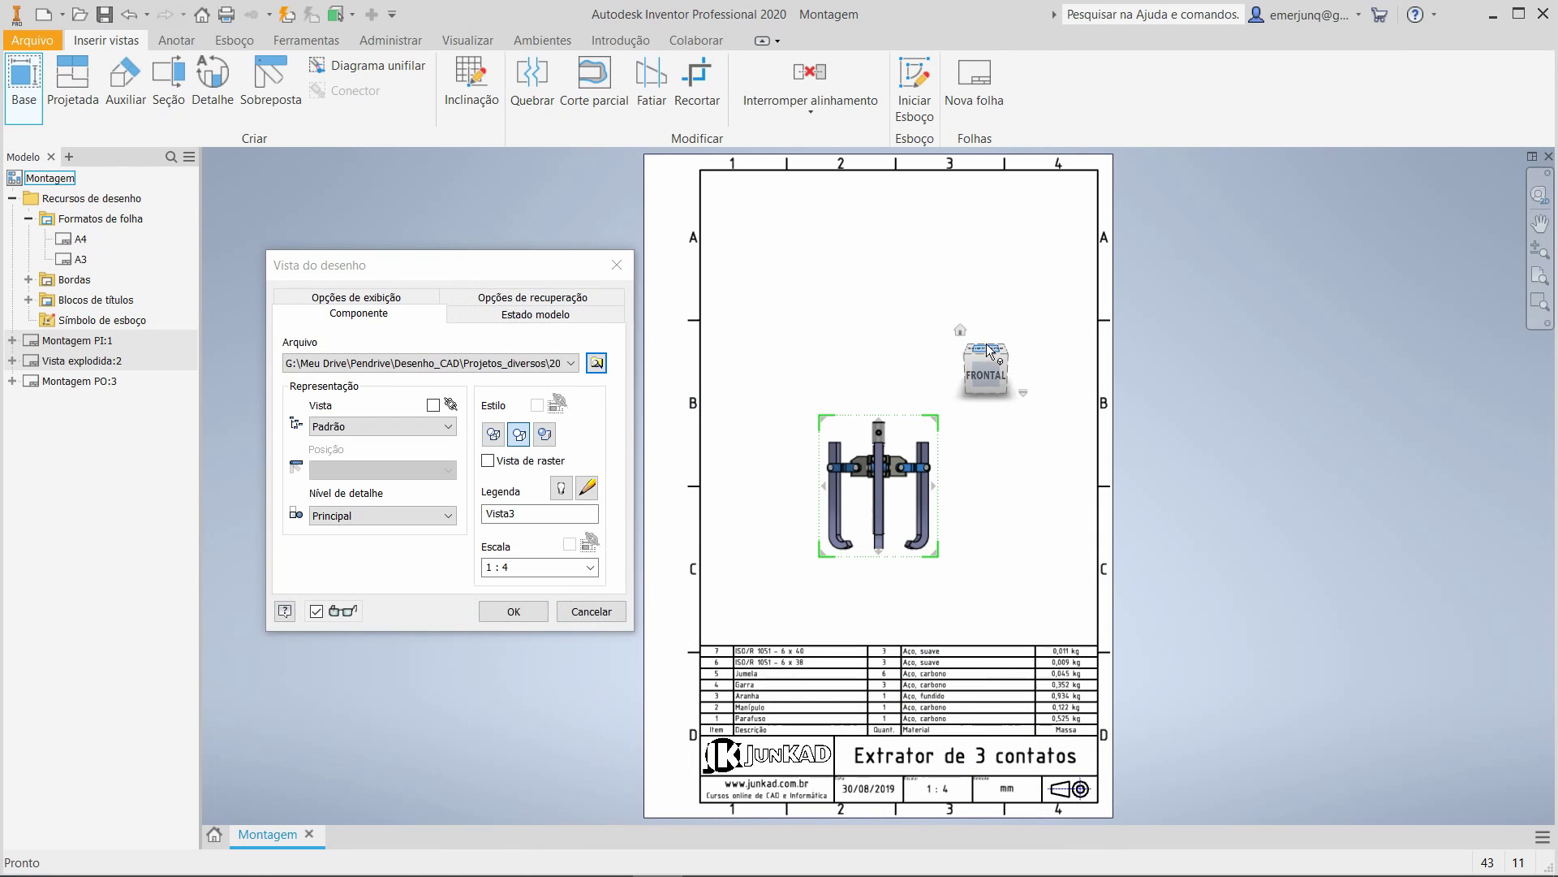
click(1010, 327)
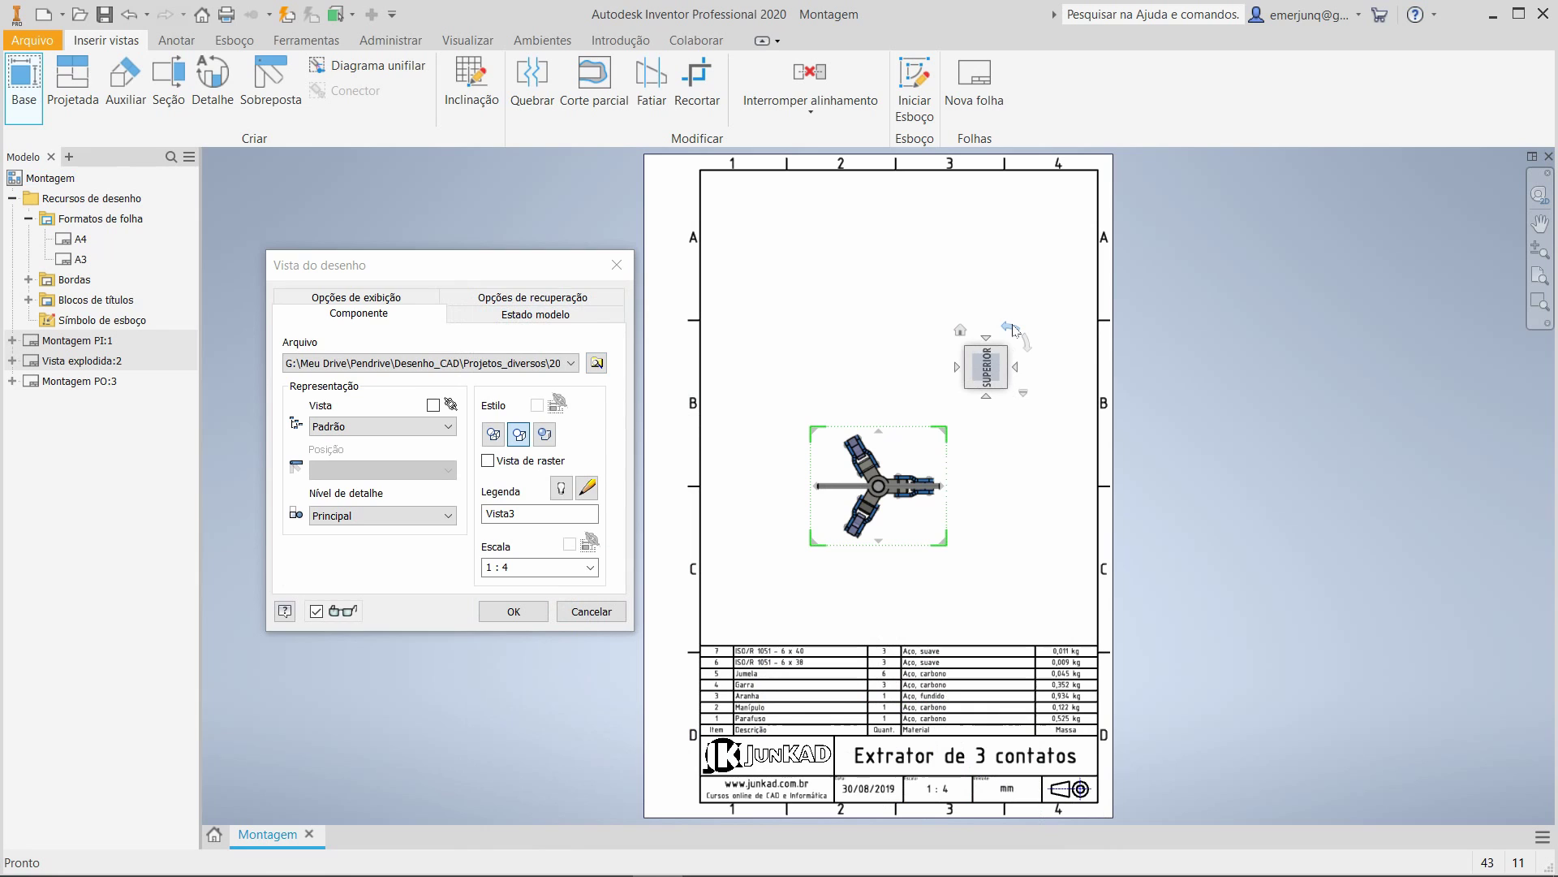
click(1011, 328)
click(1011, 328)
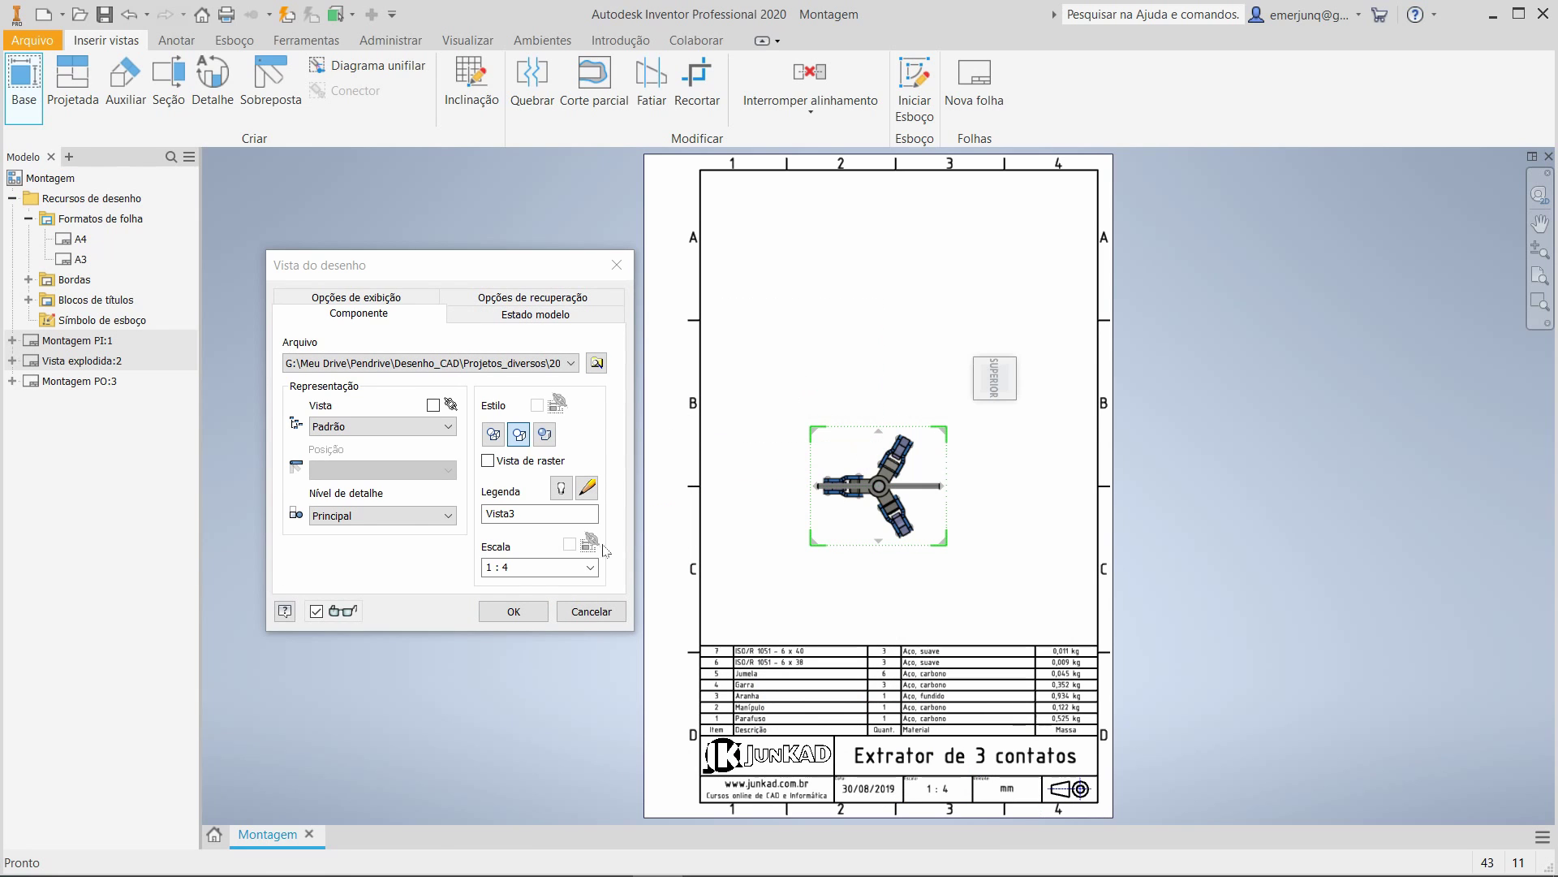
Set the base view's scale to 1:2, position it just above the parts list and finish creating it.
click(590, 567)
click(503, 596)
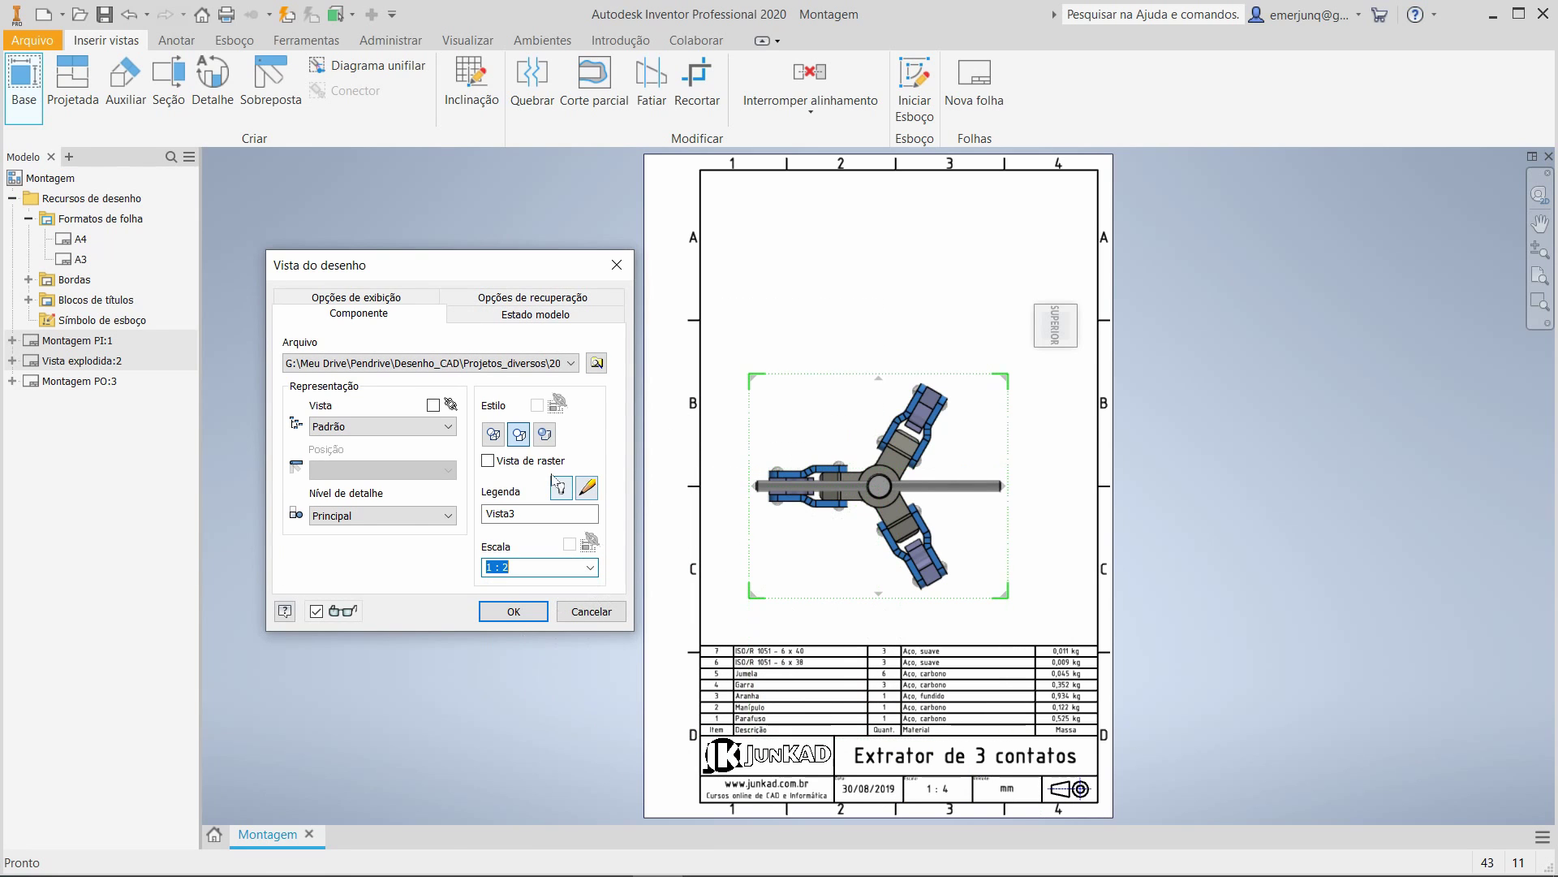
drag(836, 382, 857, 424)
click(514, 611)
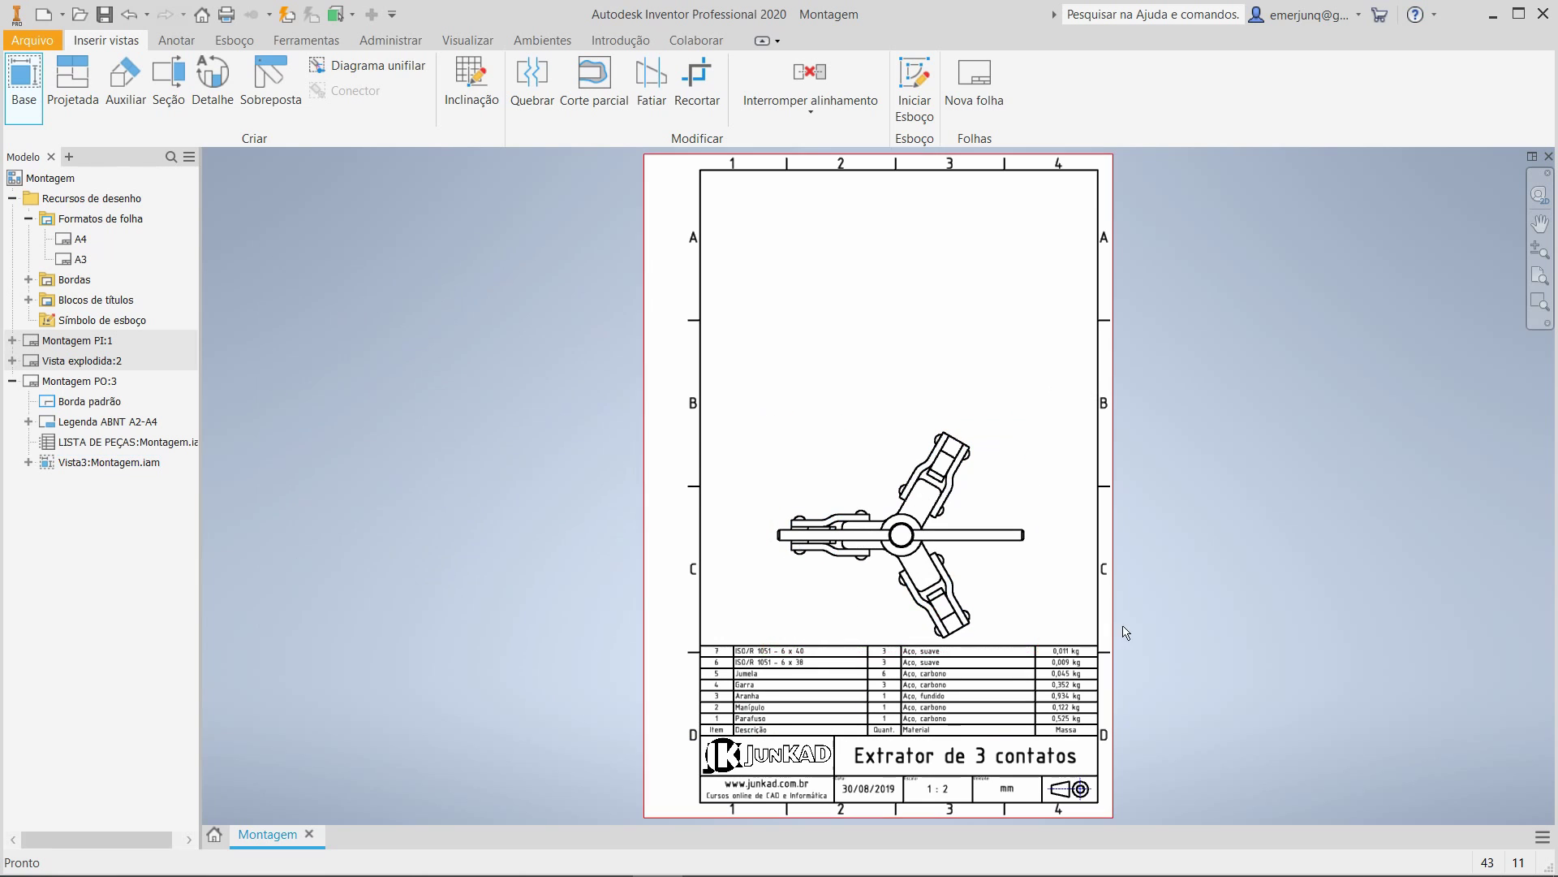
Start a section view of the top view, drawing the cutting line horizontally from beyond the handle's right end to the screw's centre.
scroll(1119, 633, down, 3)
scroll(1104, 632, up, 2)
scroll(1102, 632, up, 1)
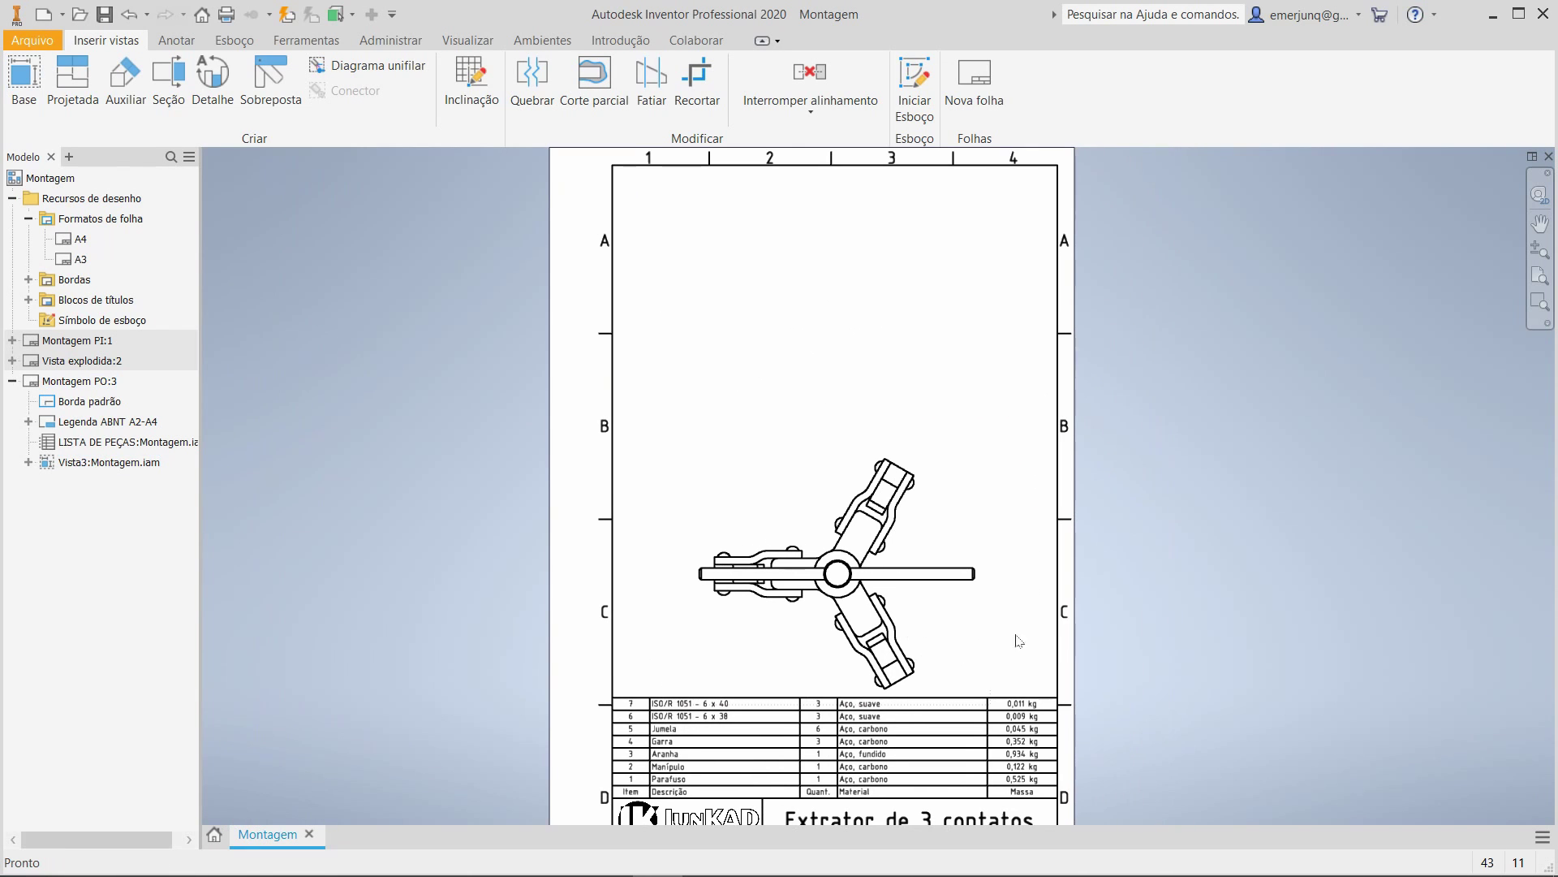
click(170, 98)
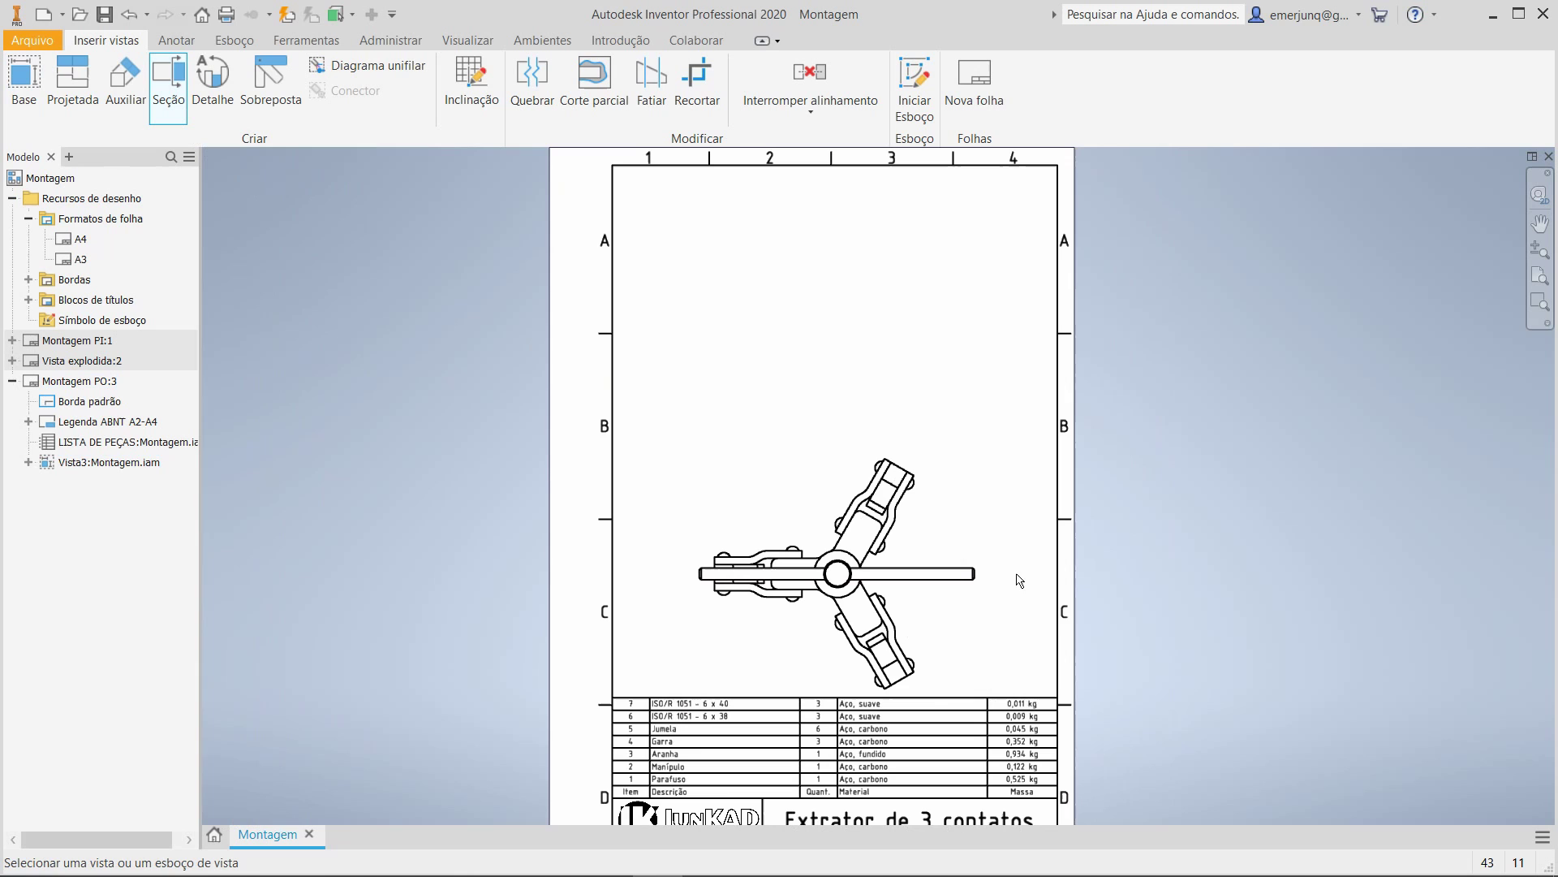
click(992, 537)
scroll(997, 583, down, 5)
scroll(989, 583, up, 4)
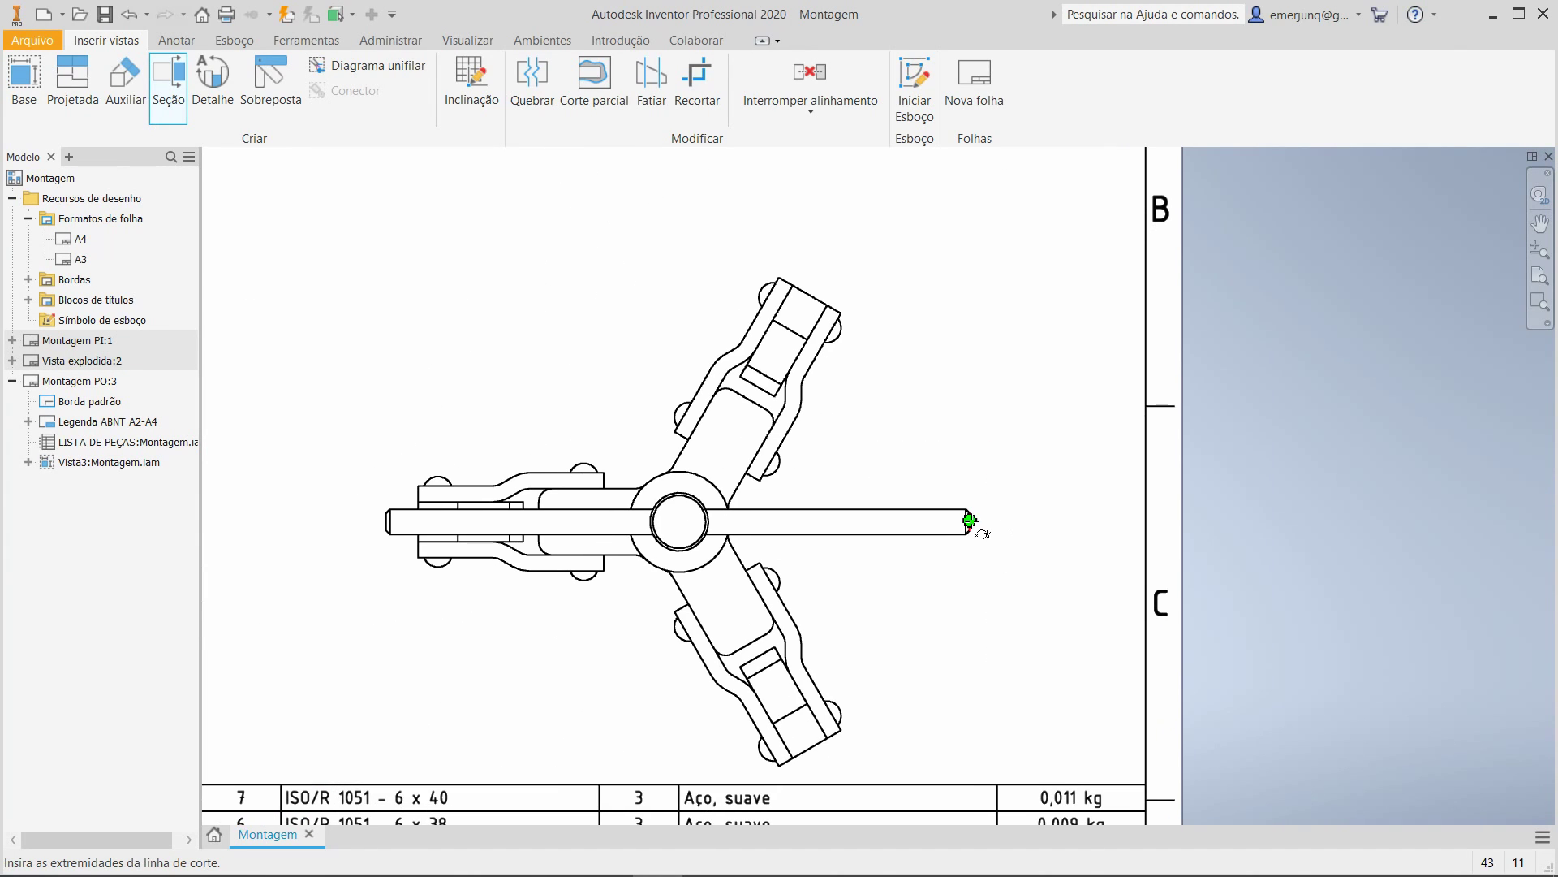
click(1012, 521)
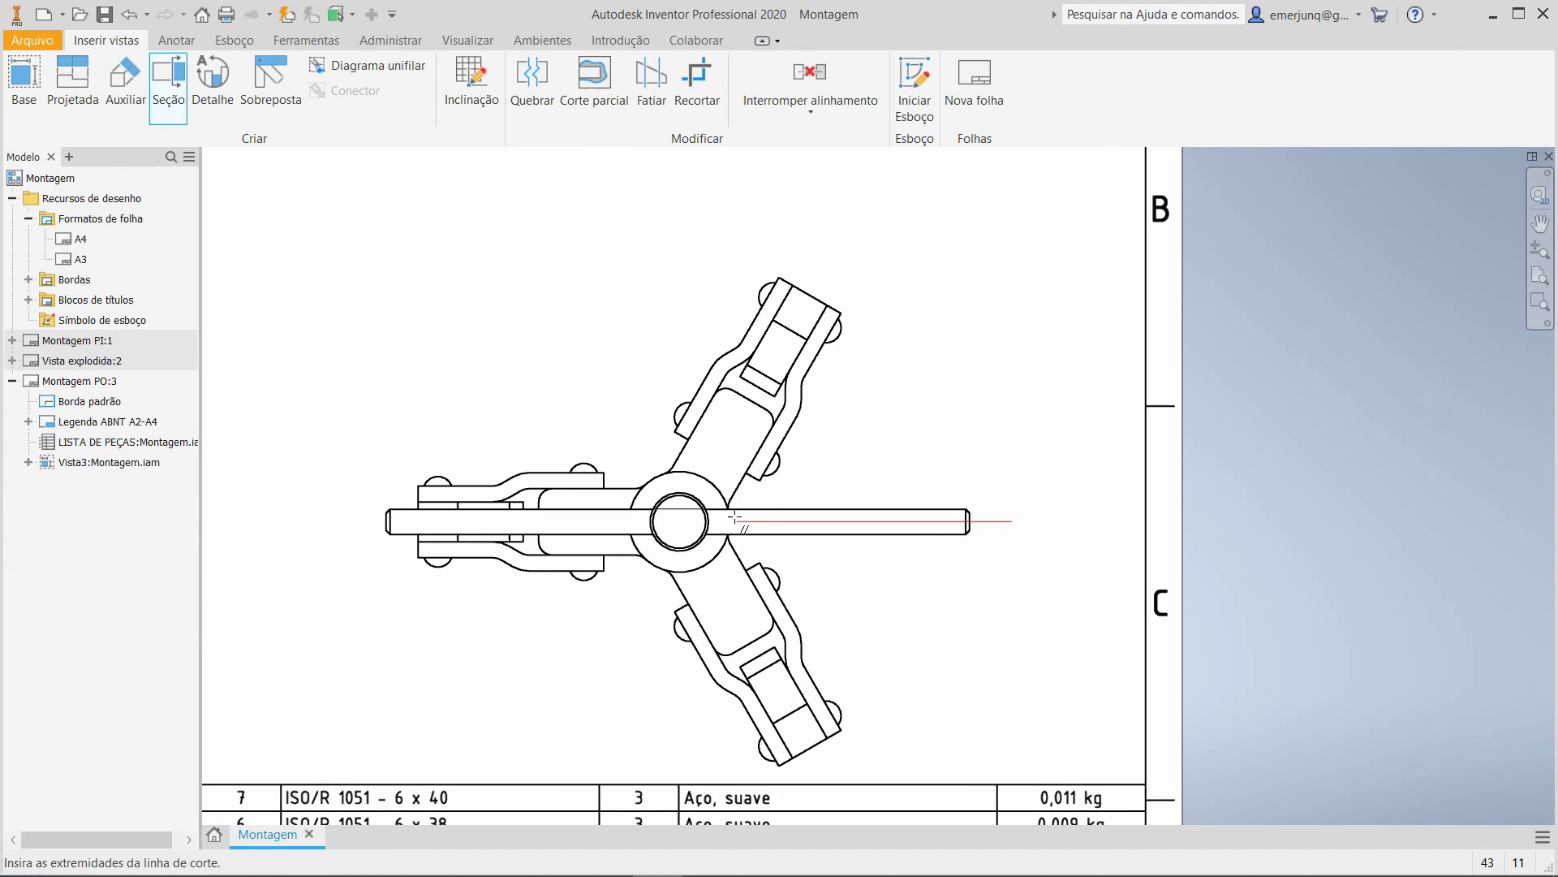
click(680, 521)
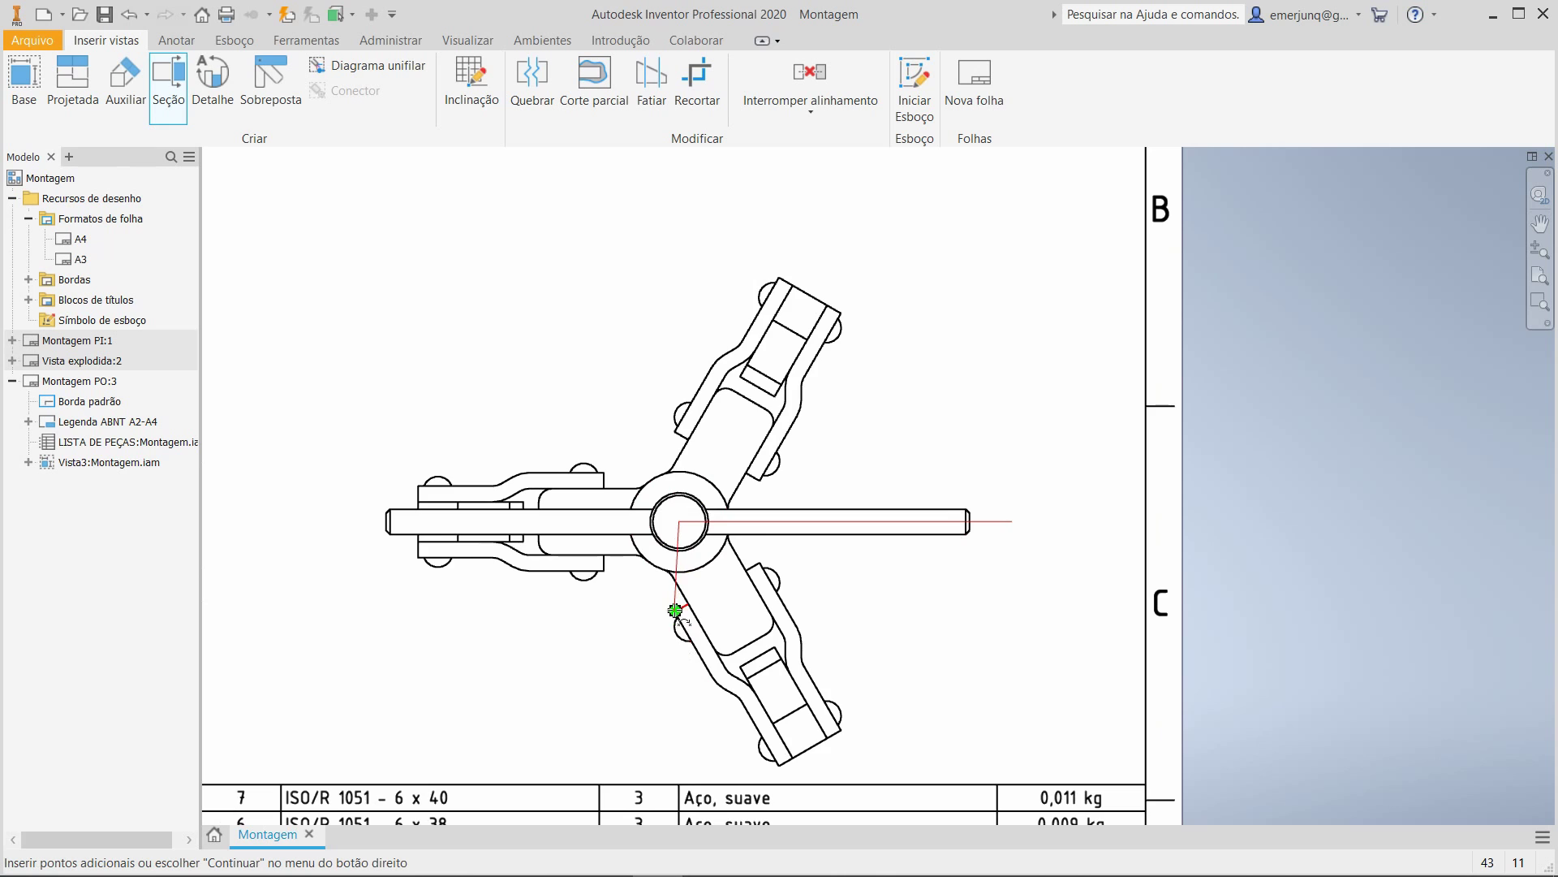
Extend the cutting line vertically down from the screw's centre to just past the central hub and complete the line.
scroll(675, 610, down, 5)
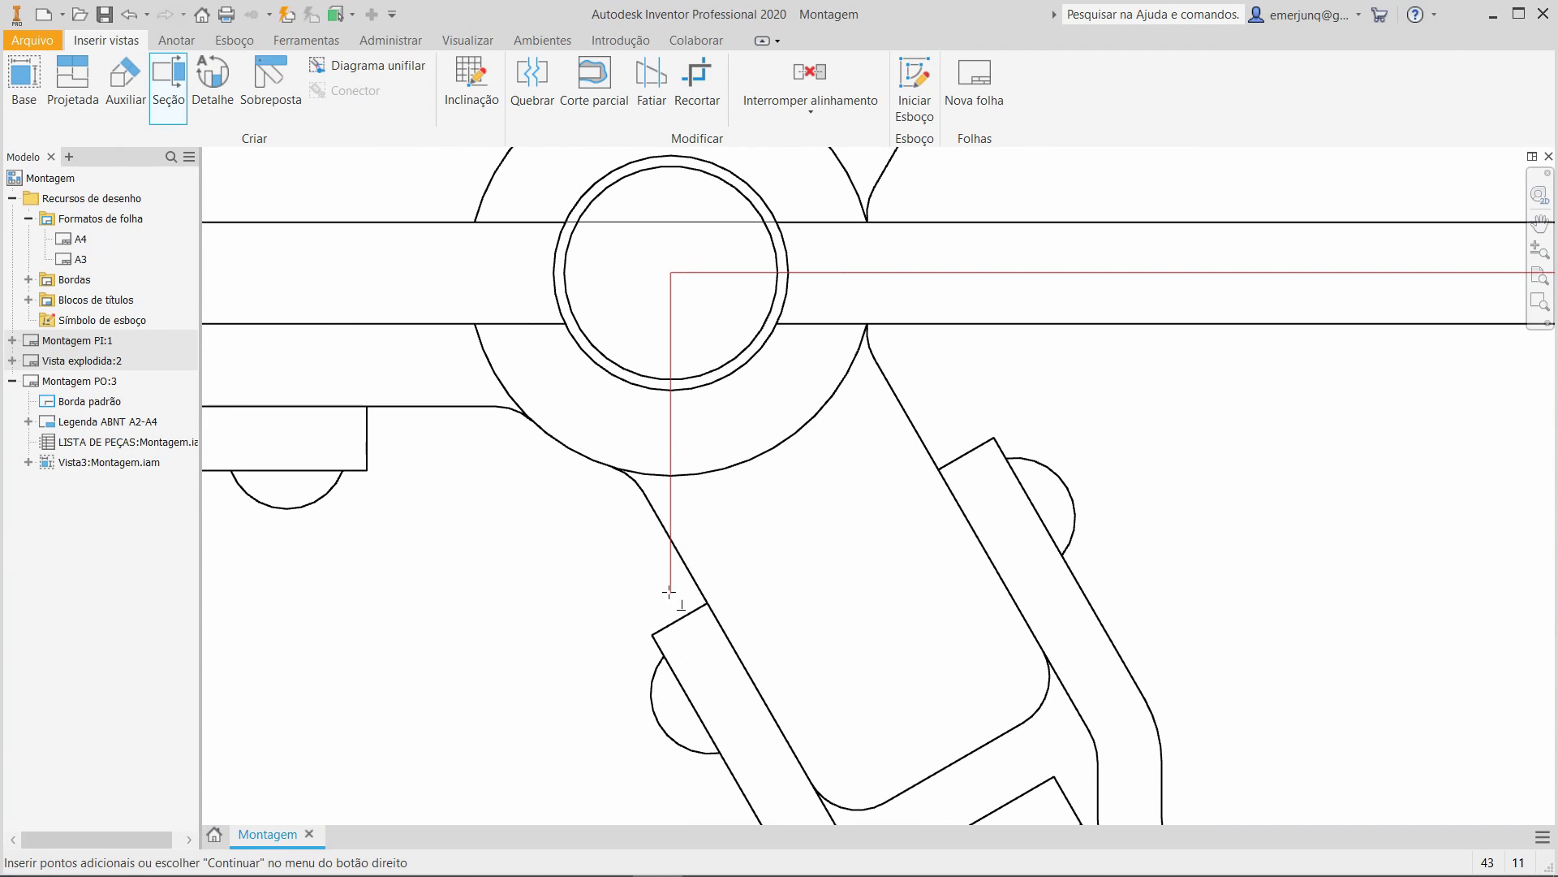
click(670, 593)
scroll(703, 608, up, 2)
right_click(755, 572)
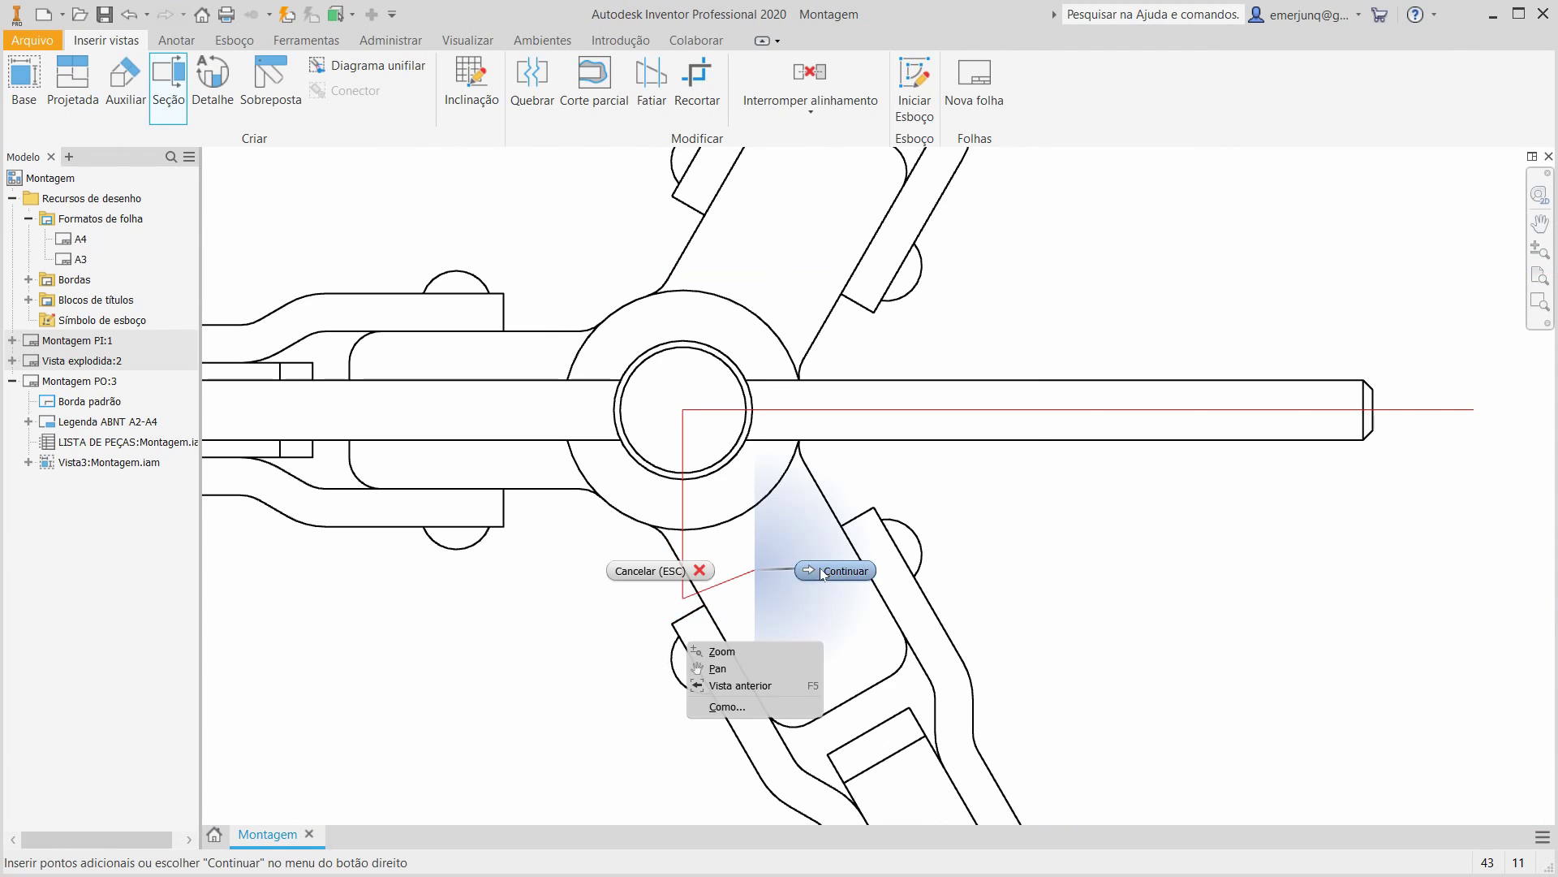
click(828, 571)
Place the projected full-depth section view A directly above the top view at 1:2 scale.
scroll(785, 582, up, 3)
mouse_move(774, 368)
middle_down()
mouse_move(818, 534)
mouse_move(812, 586)
middle_up()
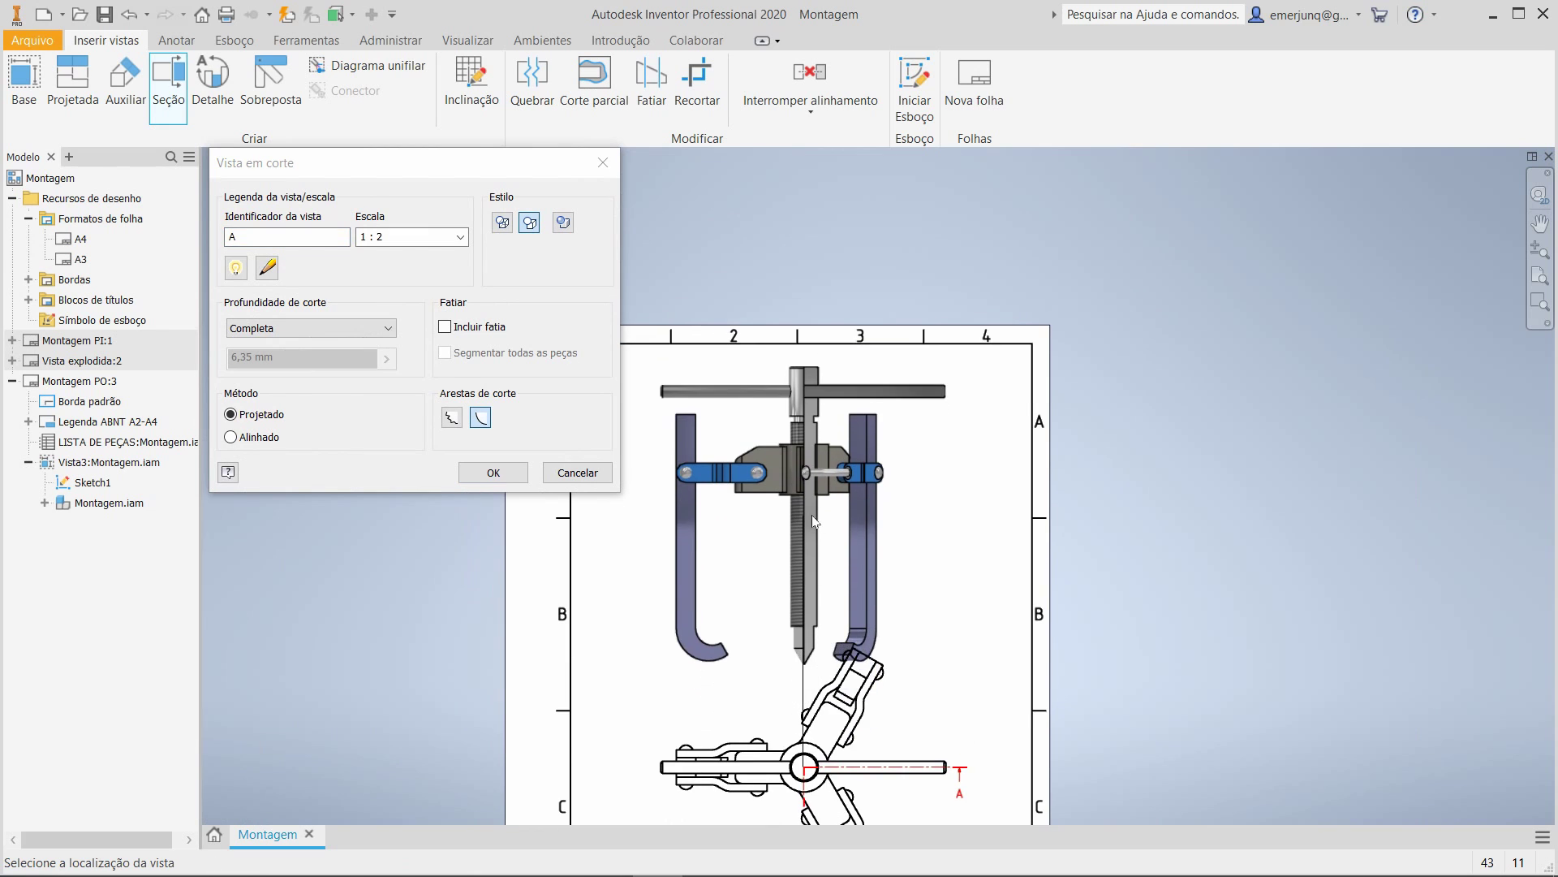
click(812, 500)
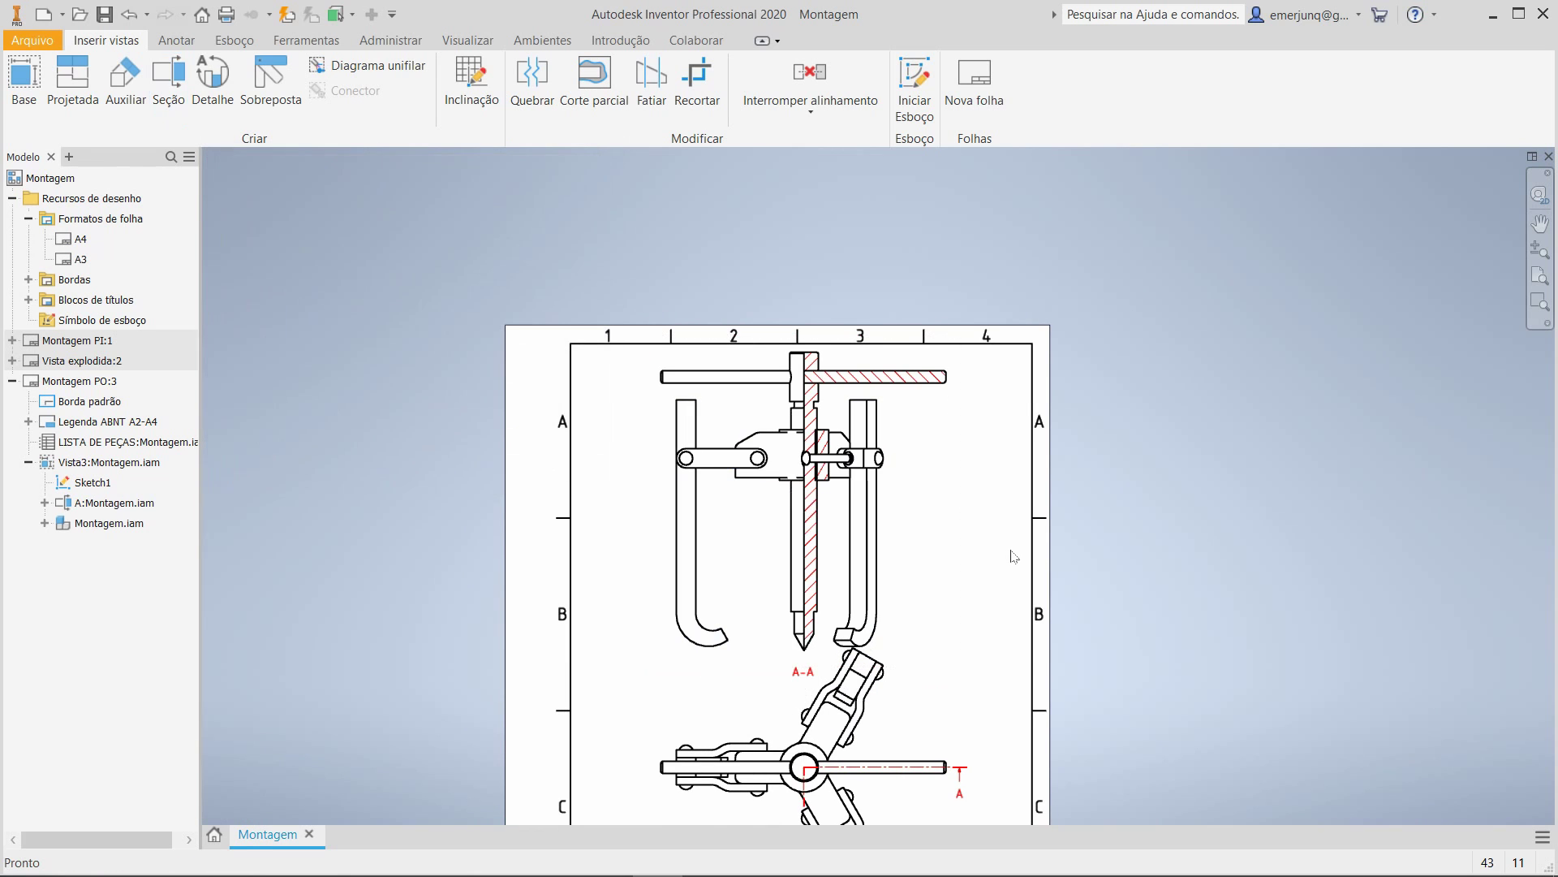
scroll(969, 587, down, 3)
scroll(968, 587, up, 3)
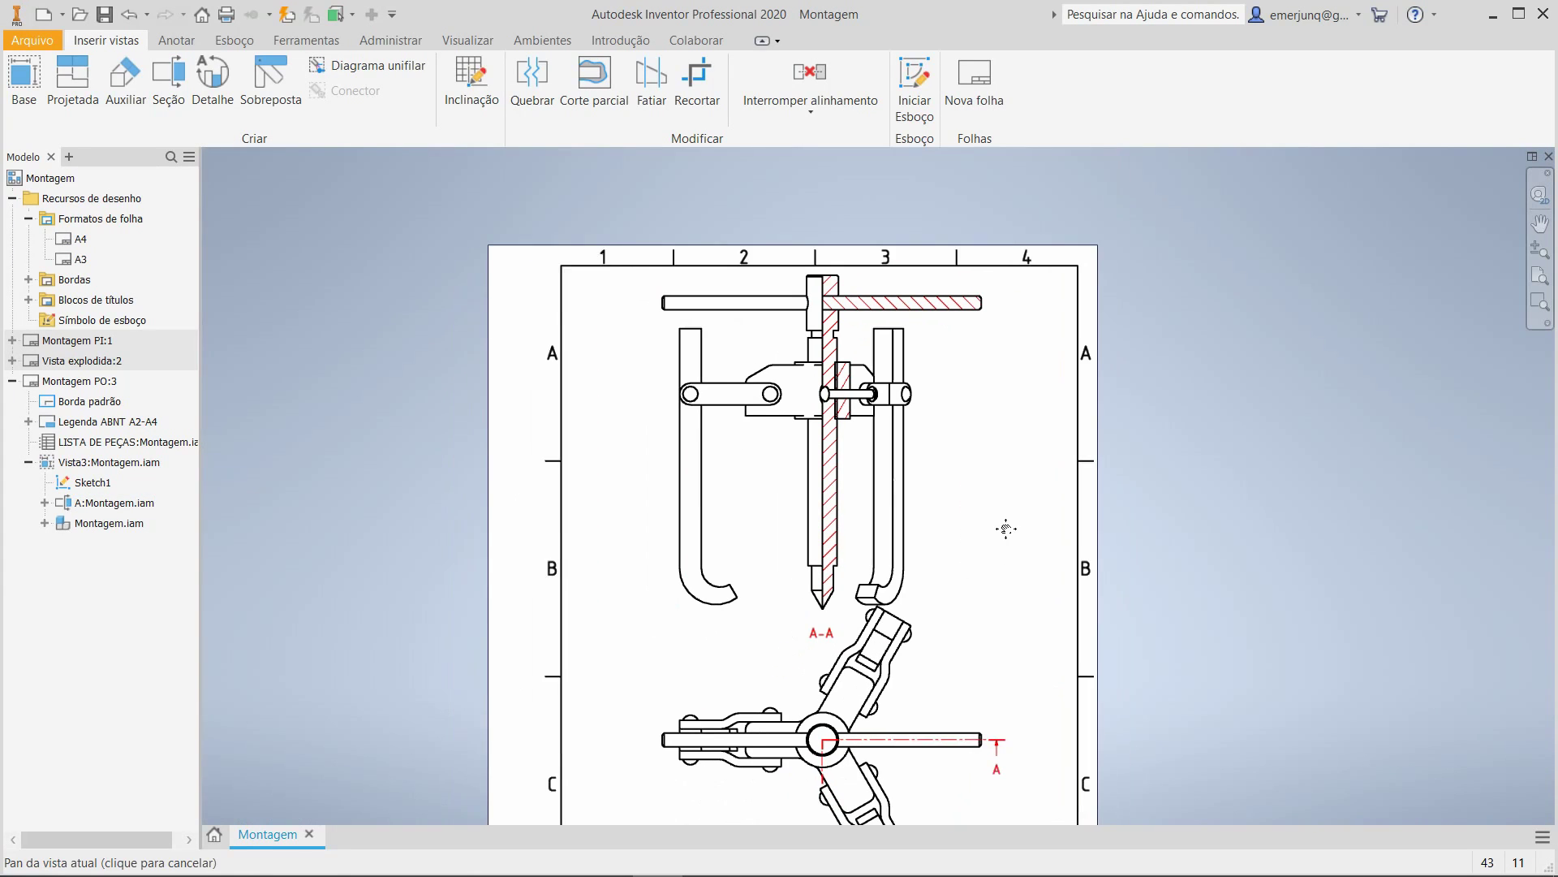
Hide Submontagem:2 and Submontagem:3 in section view A-A.
click(45, 503)
click(61, 523)
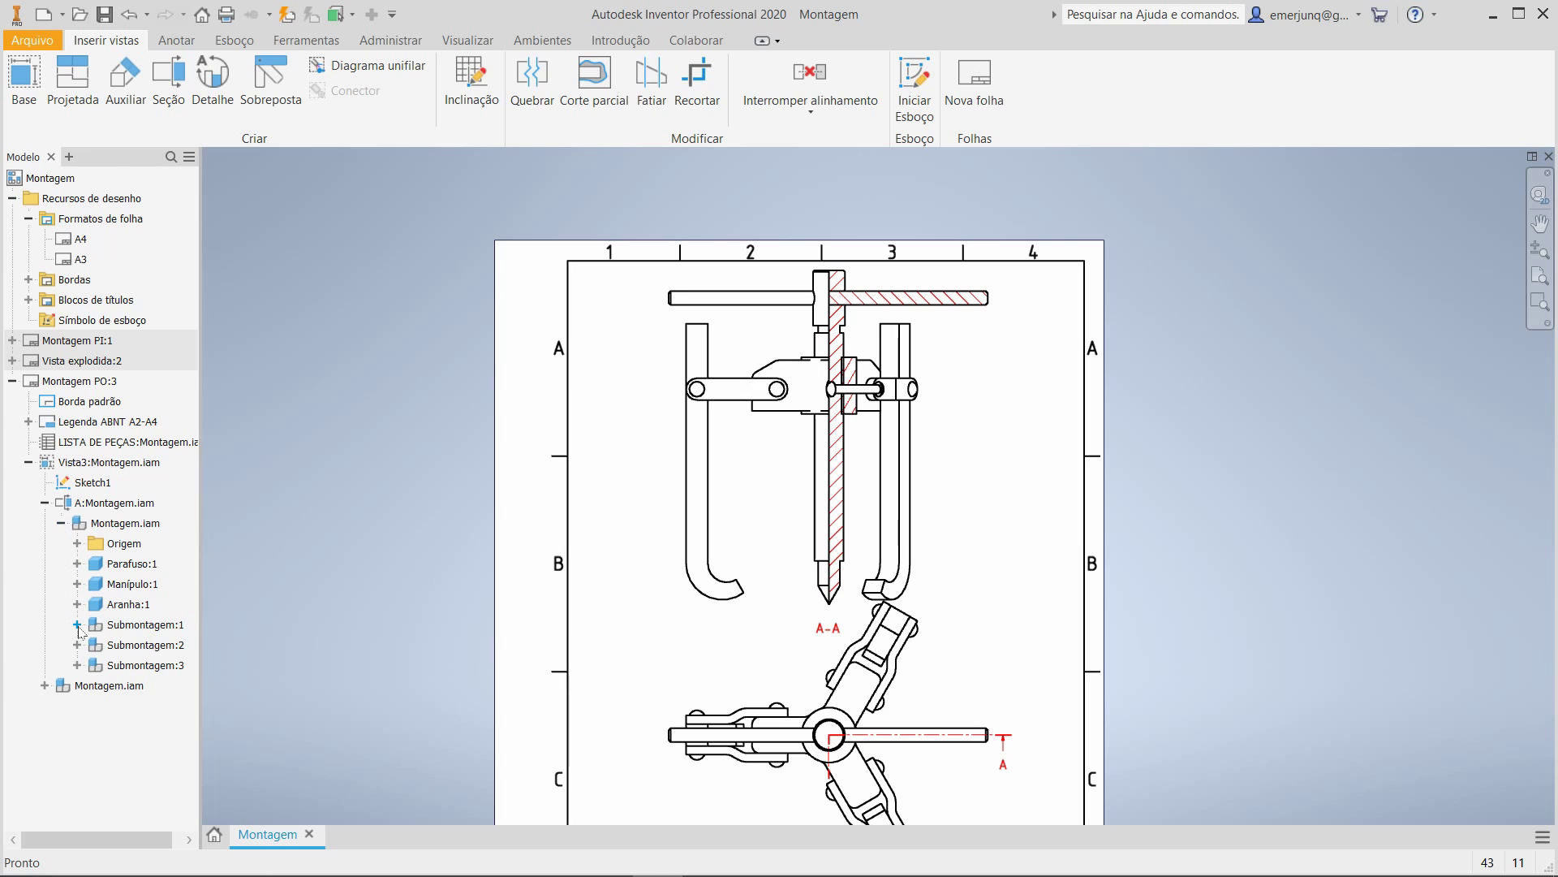
click(142, 625)
click(133, 647)
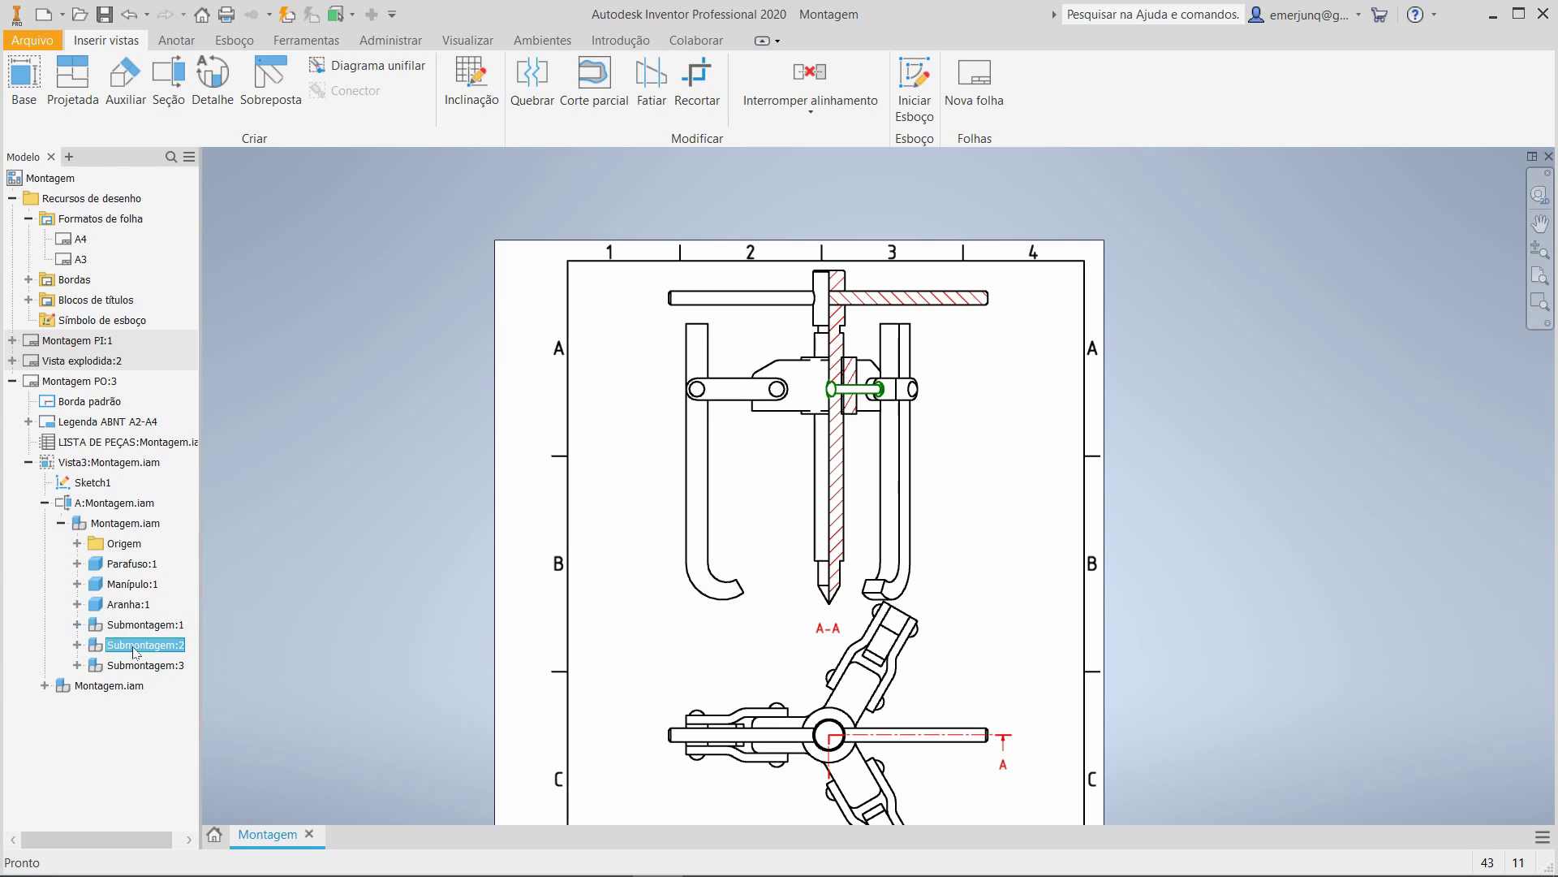
right_click(134, 647)
click(138, 643)
click(142, 665)
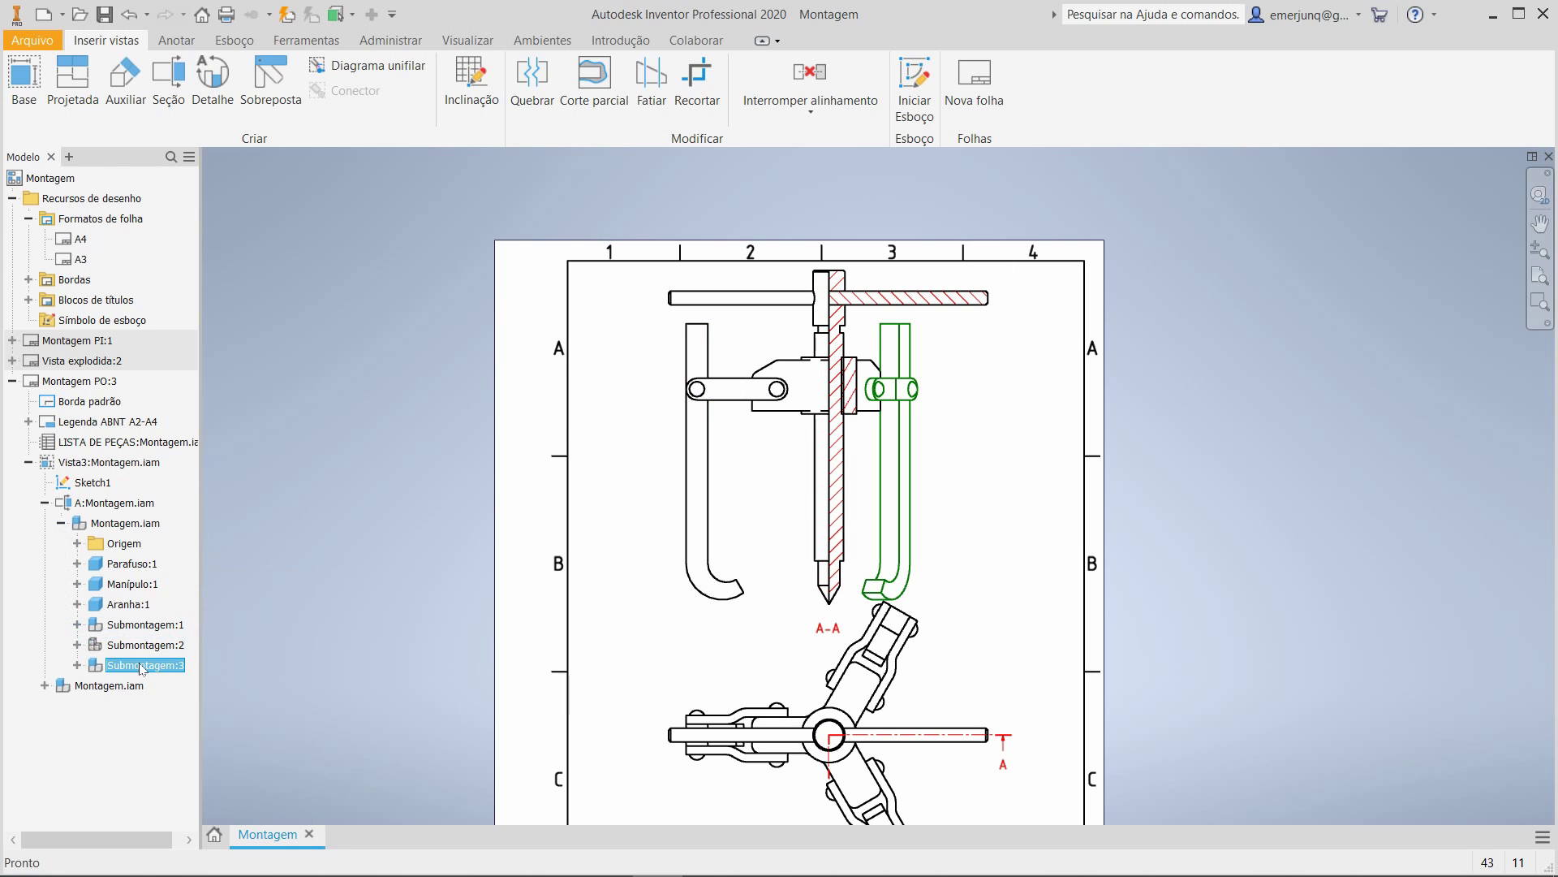
right_click(145, 665)
click(180, 645)
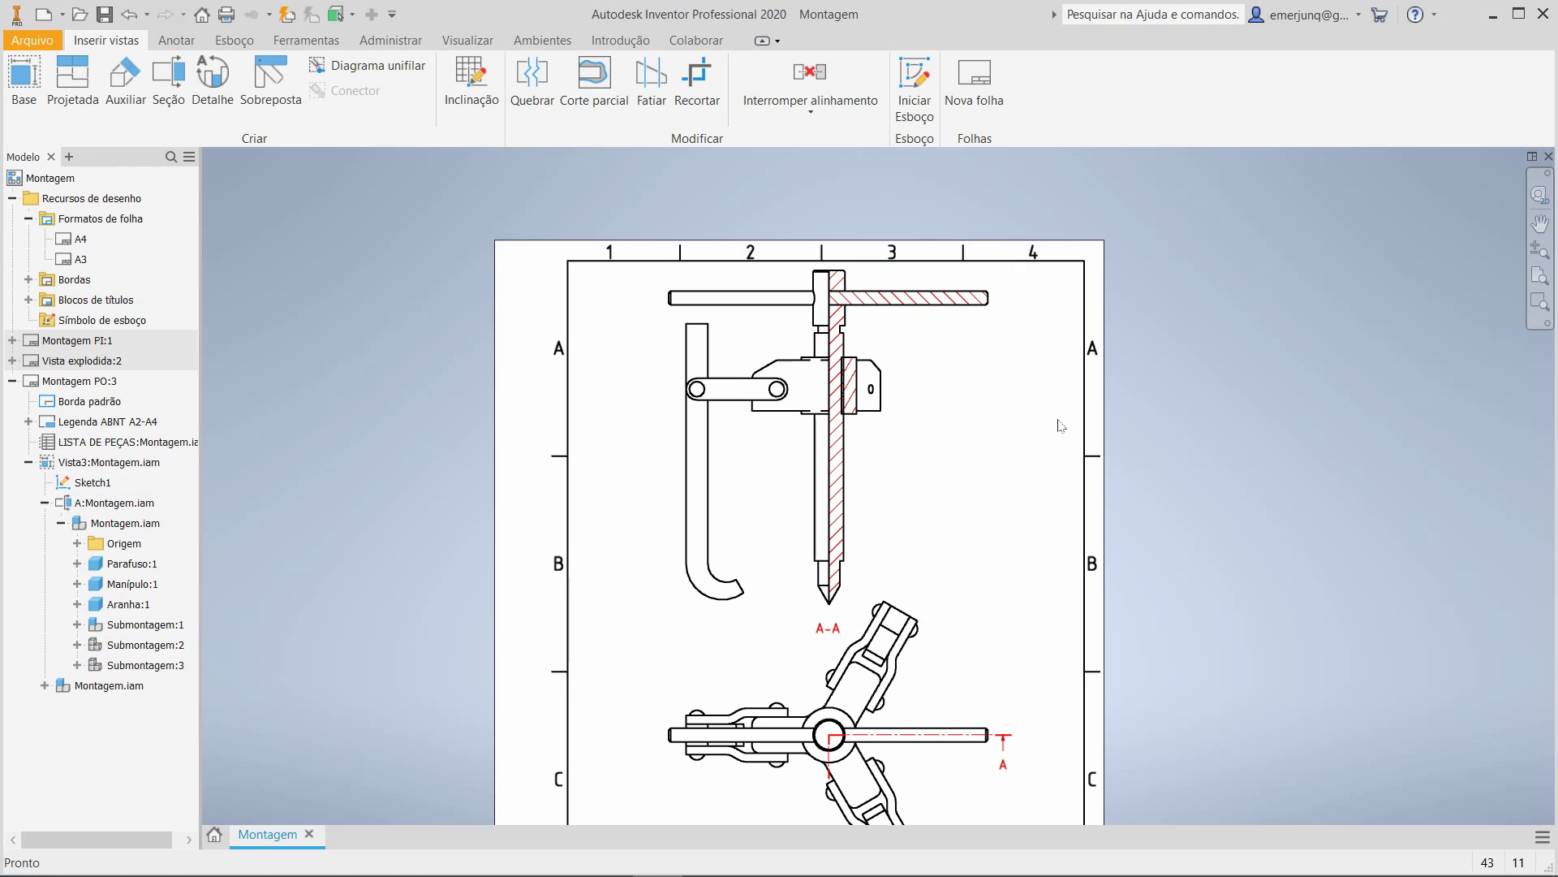
Set the section participation of Parafuso:1 to none in section view A-A so the screw is drawn uncut.
click(130, 566)
right_click(130, 571)
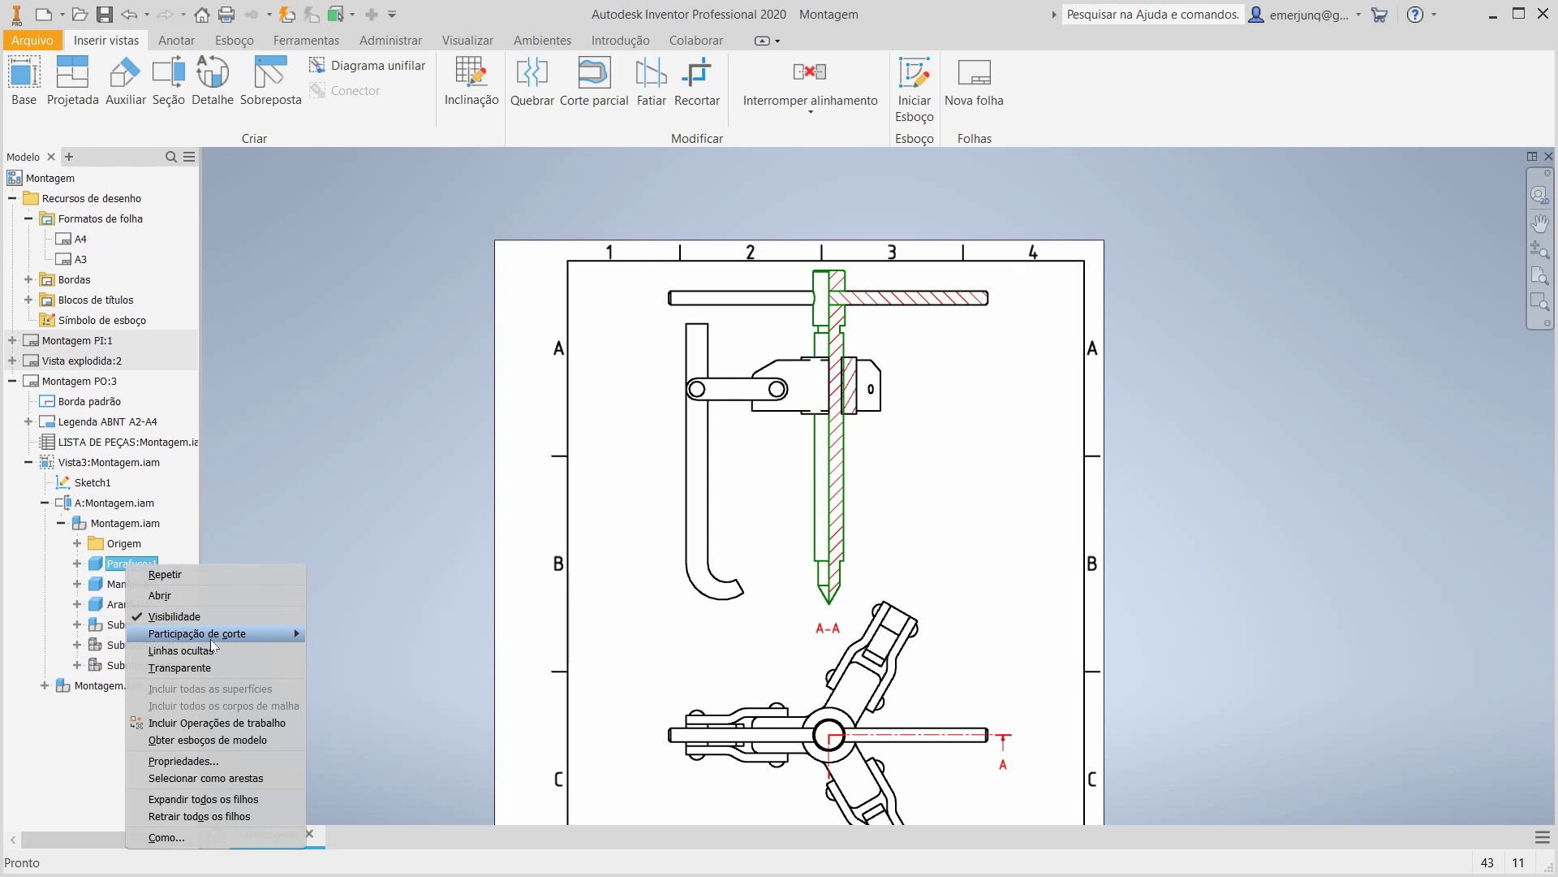
mouse_move(212, 639)
click(373, 665)
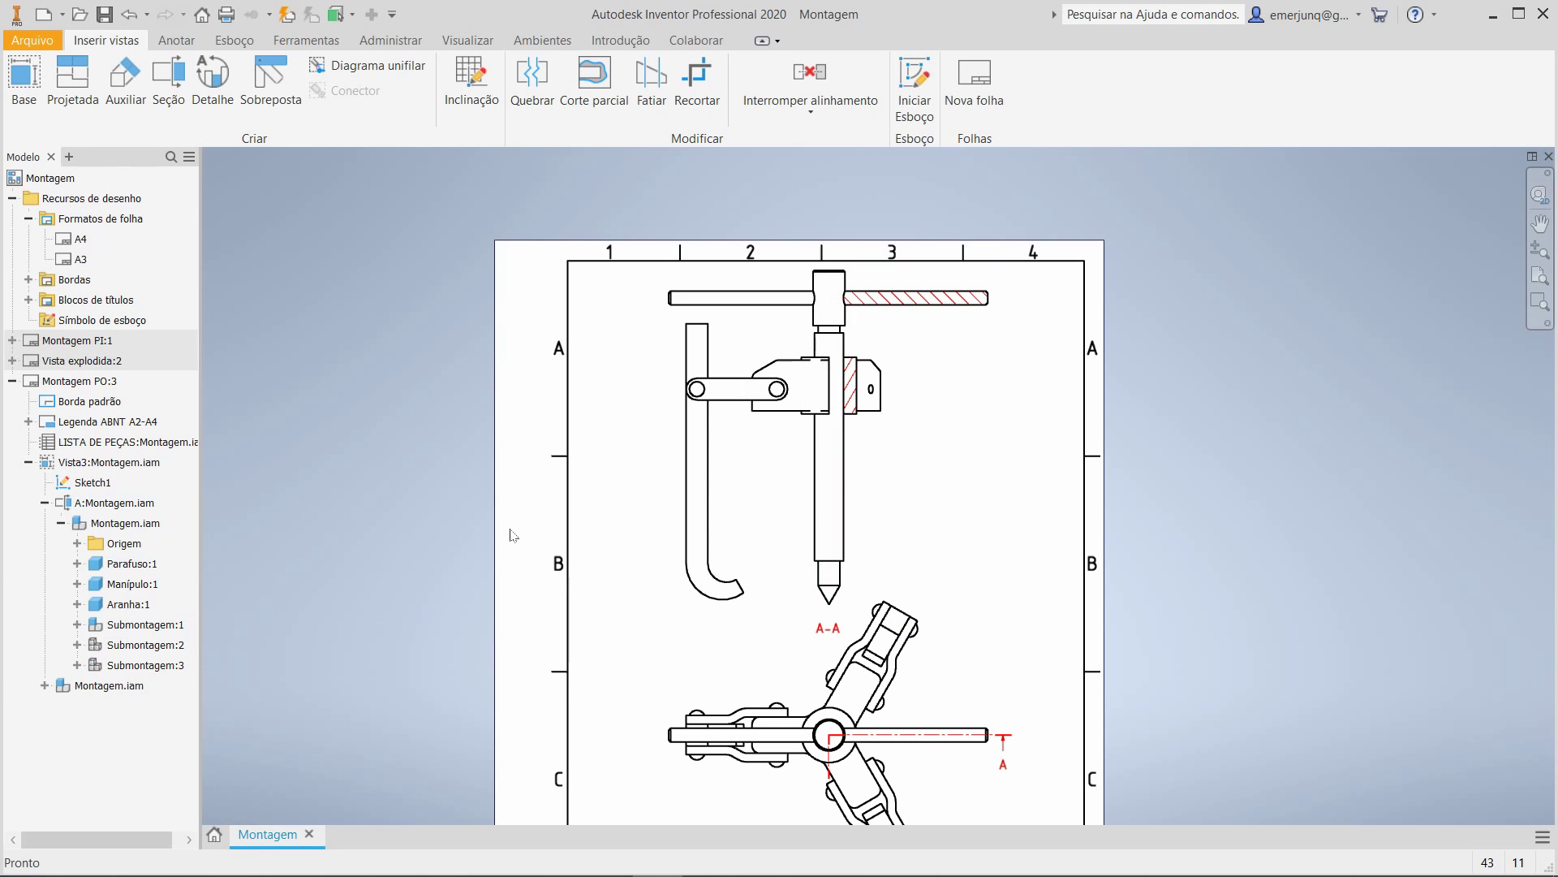
scroll(933, 404, up, 3)
scroll(935, 405, down, 2)
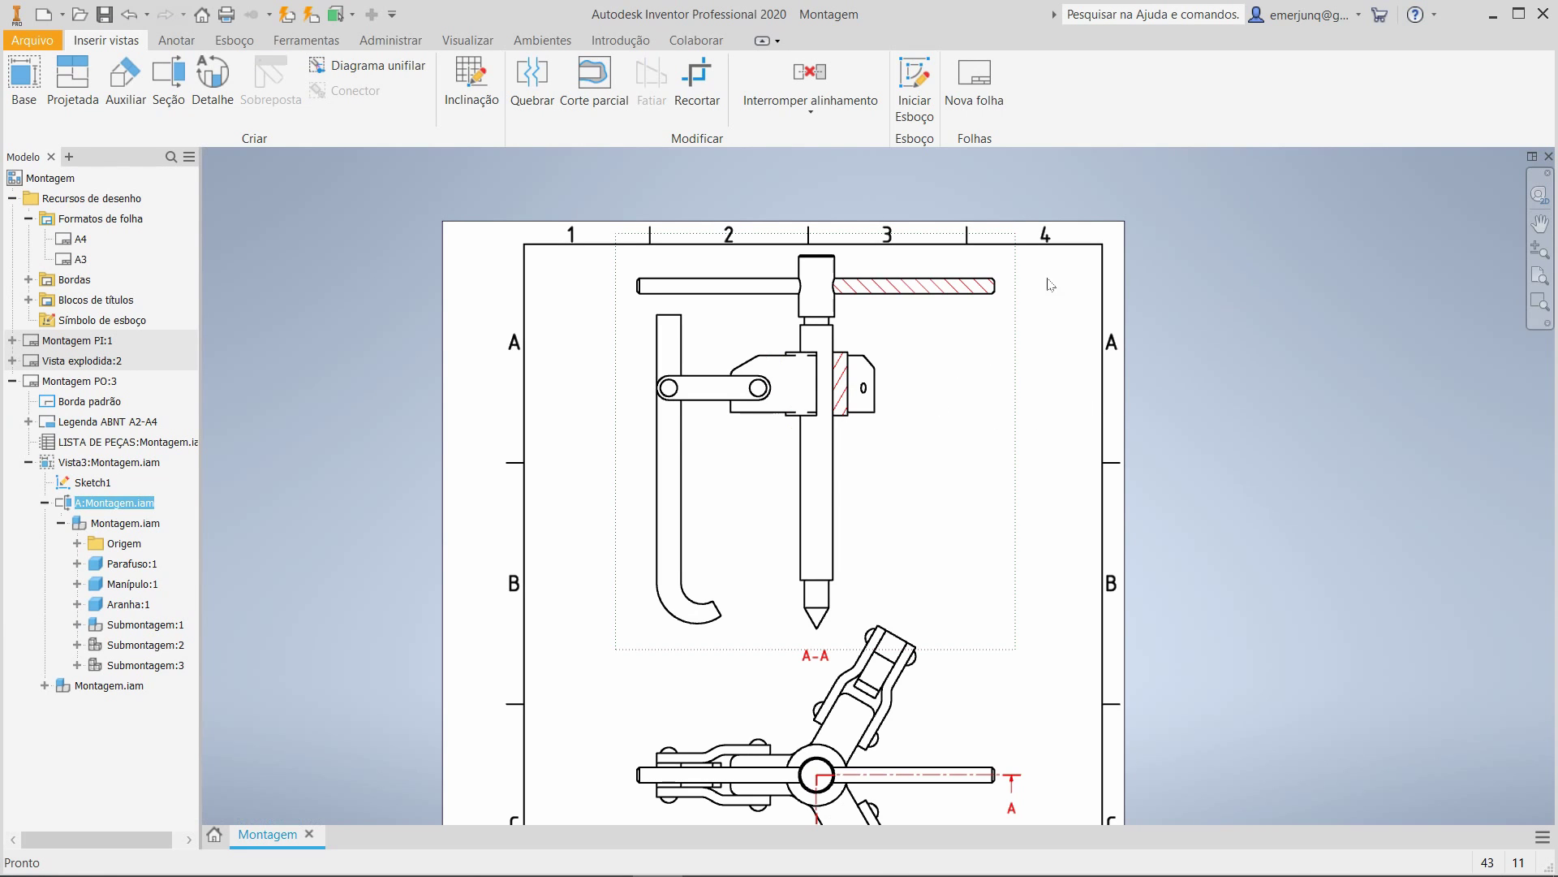
Start a sketch on section view A-A and begin an interpolation spline running wavily down through the hub's hatched area.
click(915, 85)
click(77, 106)
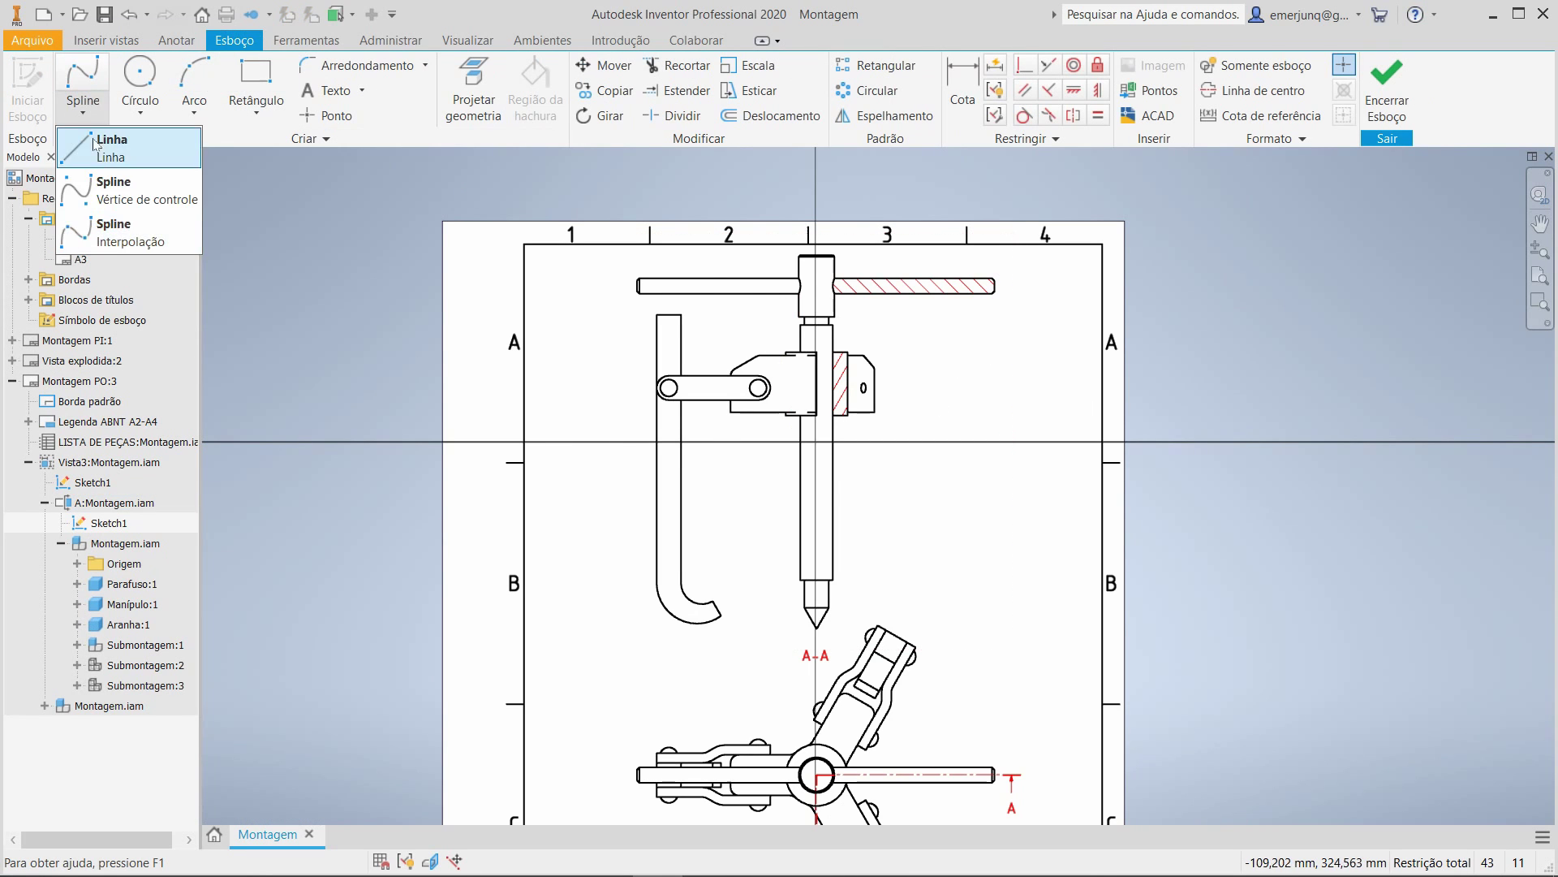
click(122, 243)
scroll(923, 569, down, 5)
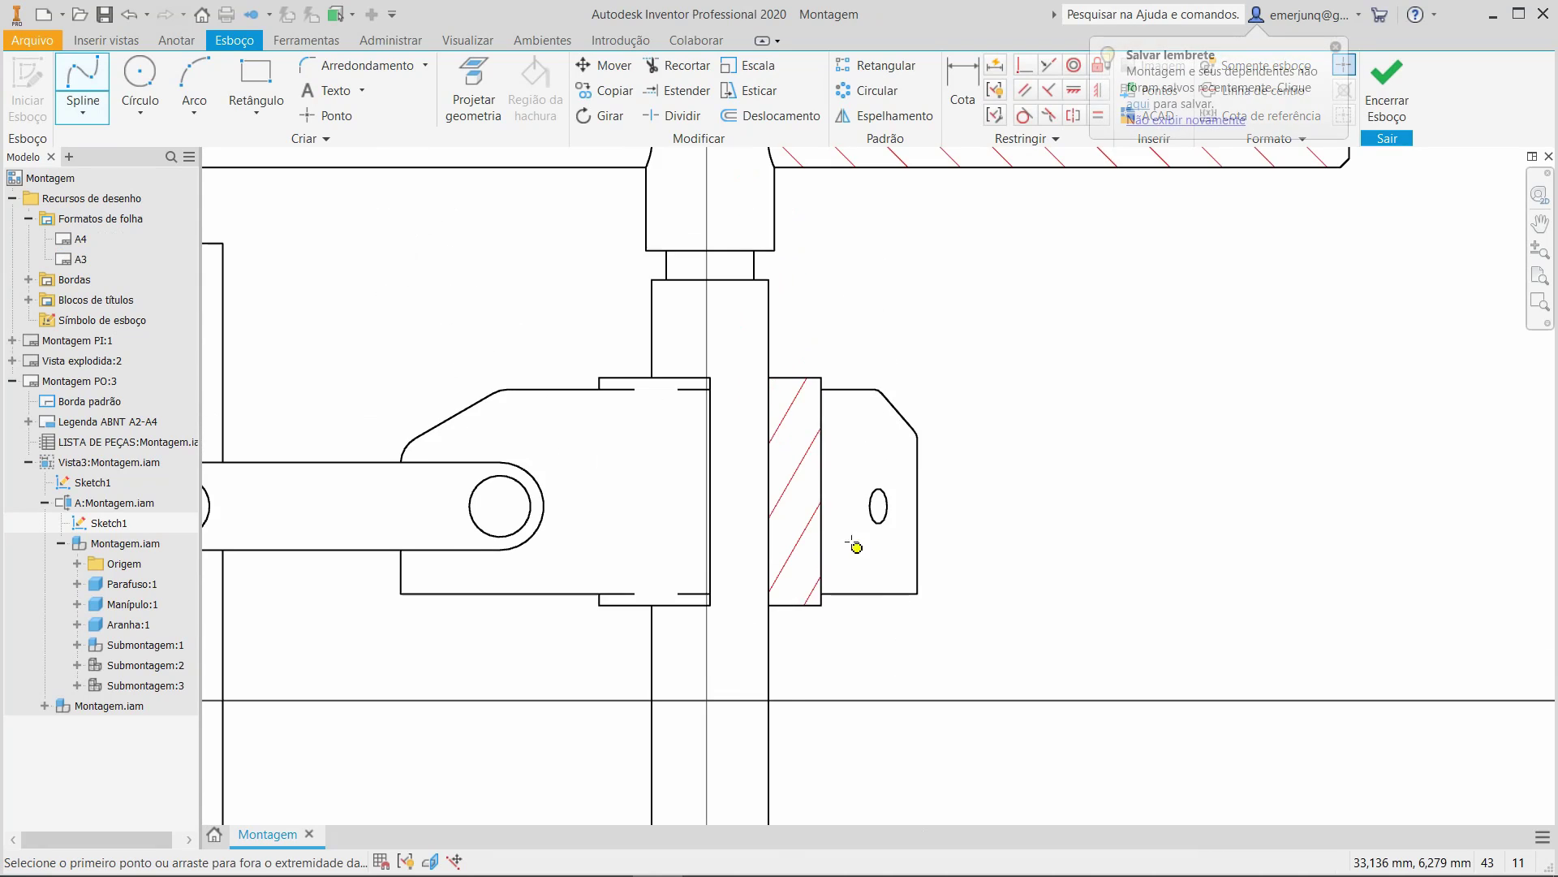
click(798, 312)
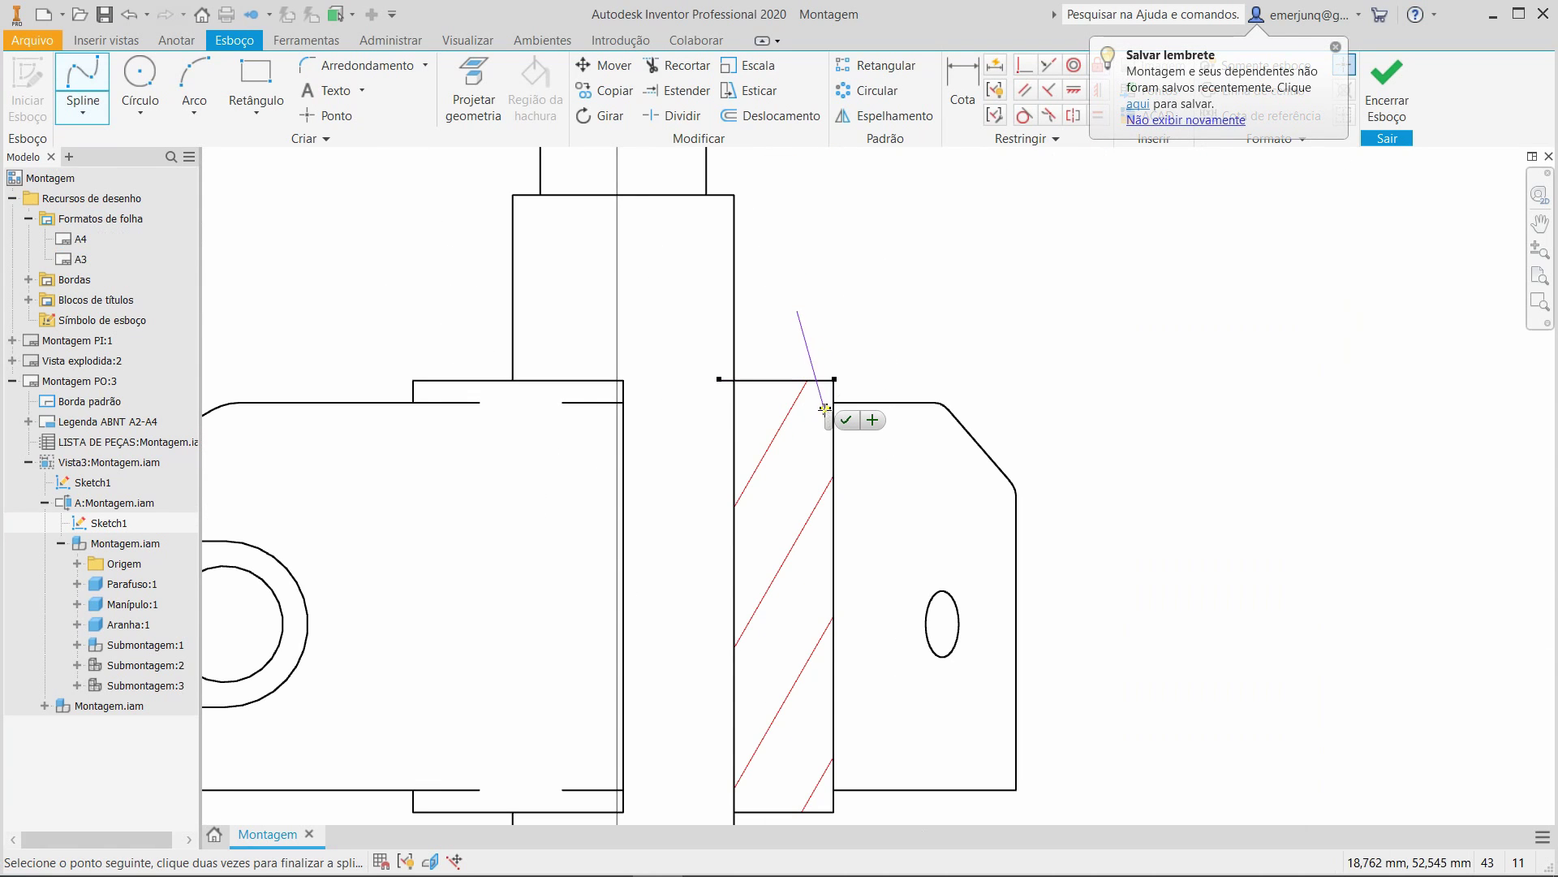
click(811, 571)
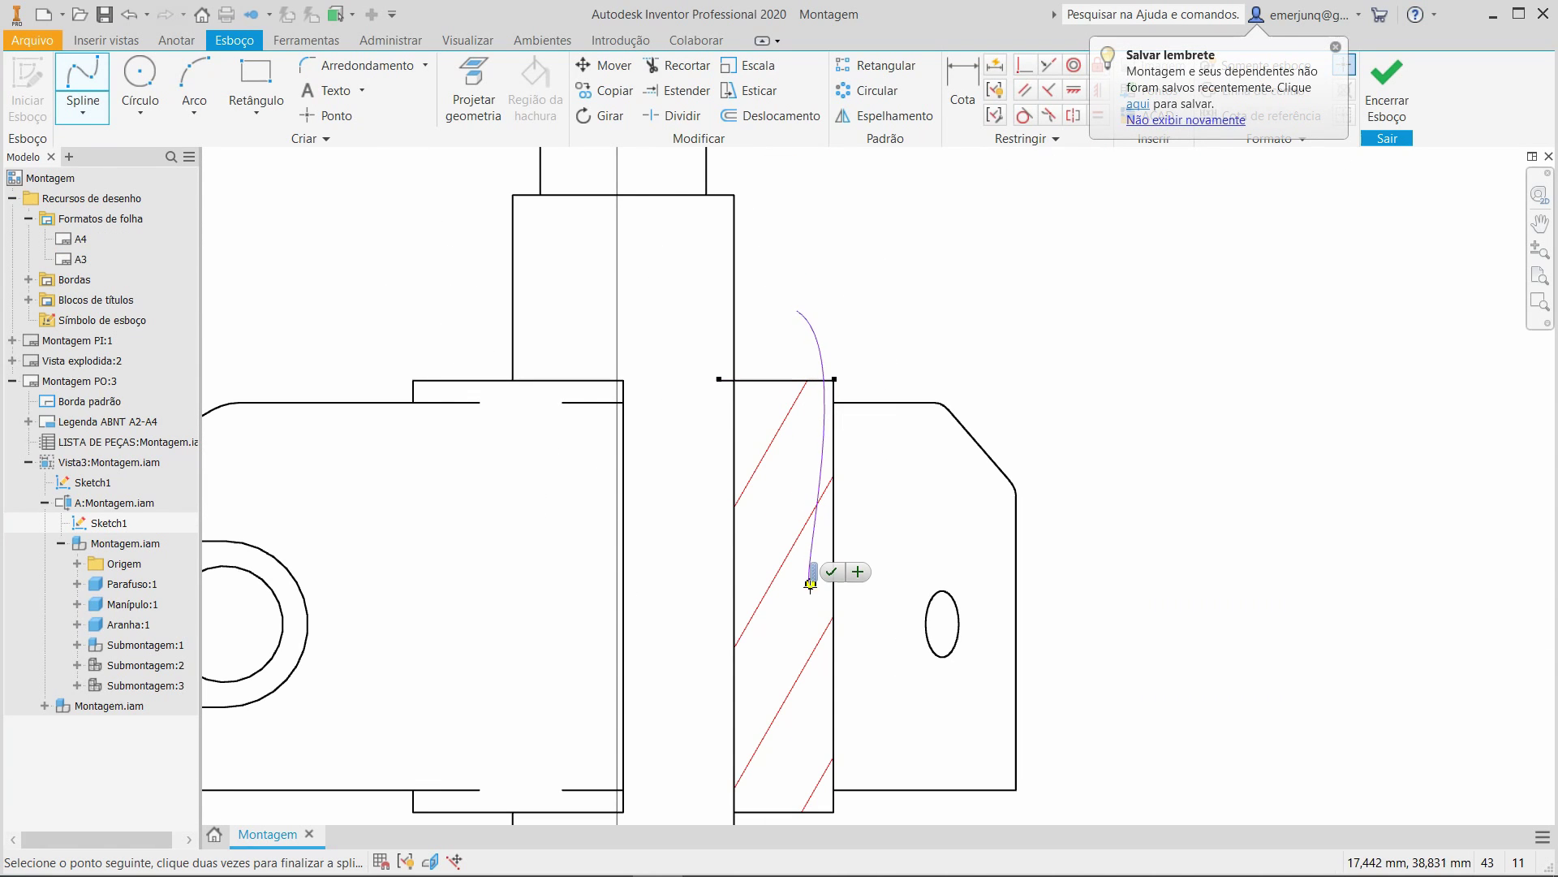
click(821, 712)
middle_drag(812, 760, 777, 533)
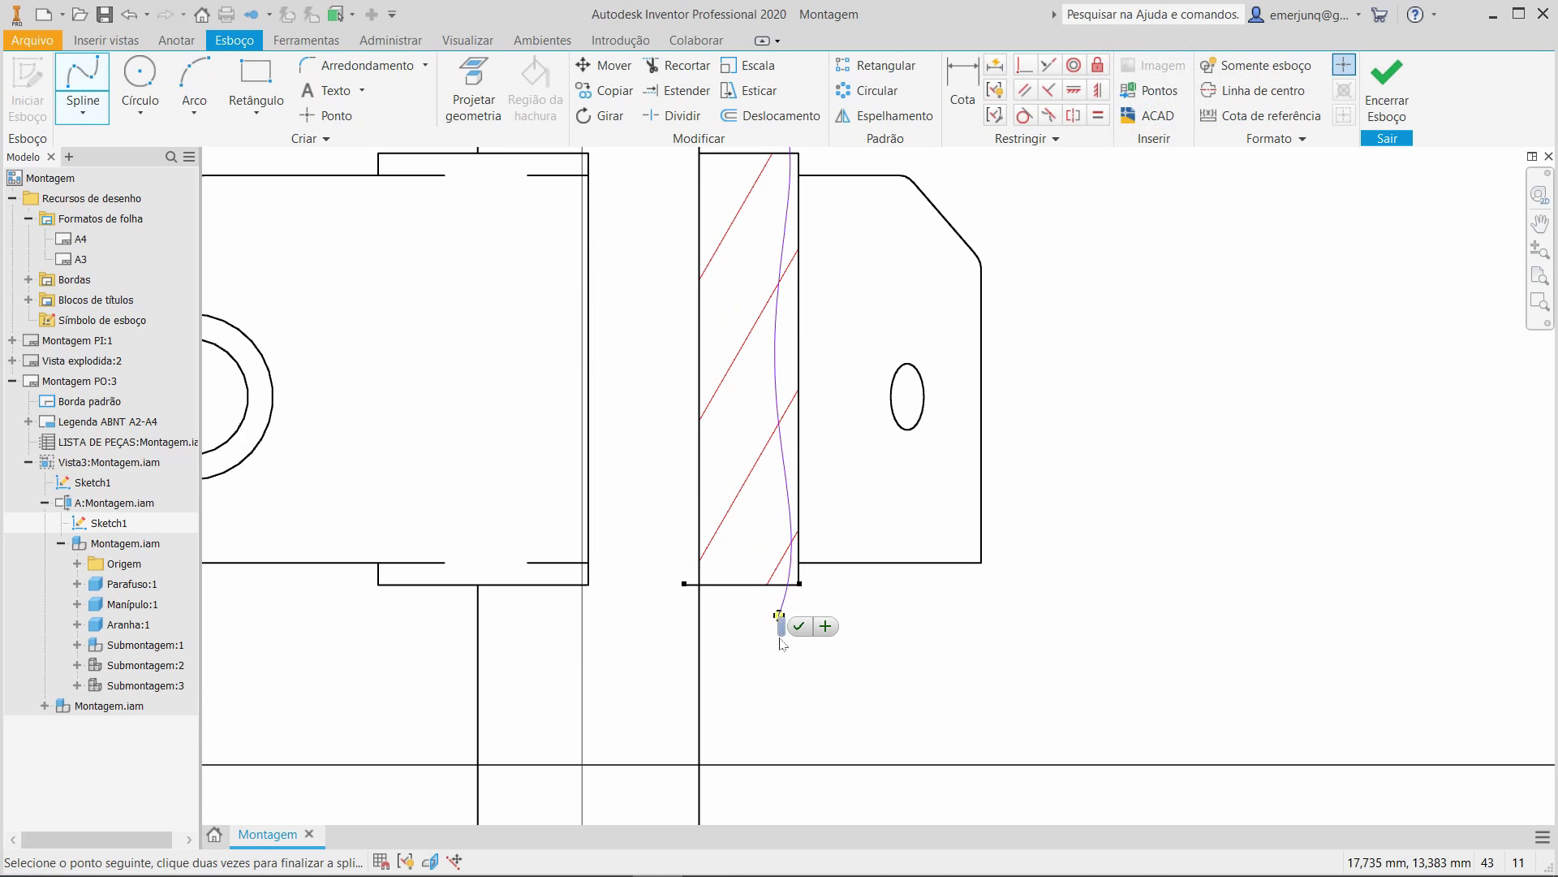
Continue the spline down beside the screw, around below its pointed tip and past the underside of the hook.
scroll(803, 650, up, 3)
middle_drag(821, 738, 798, 459)
drag(798, 459, 782, 372)
click(775, 474)
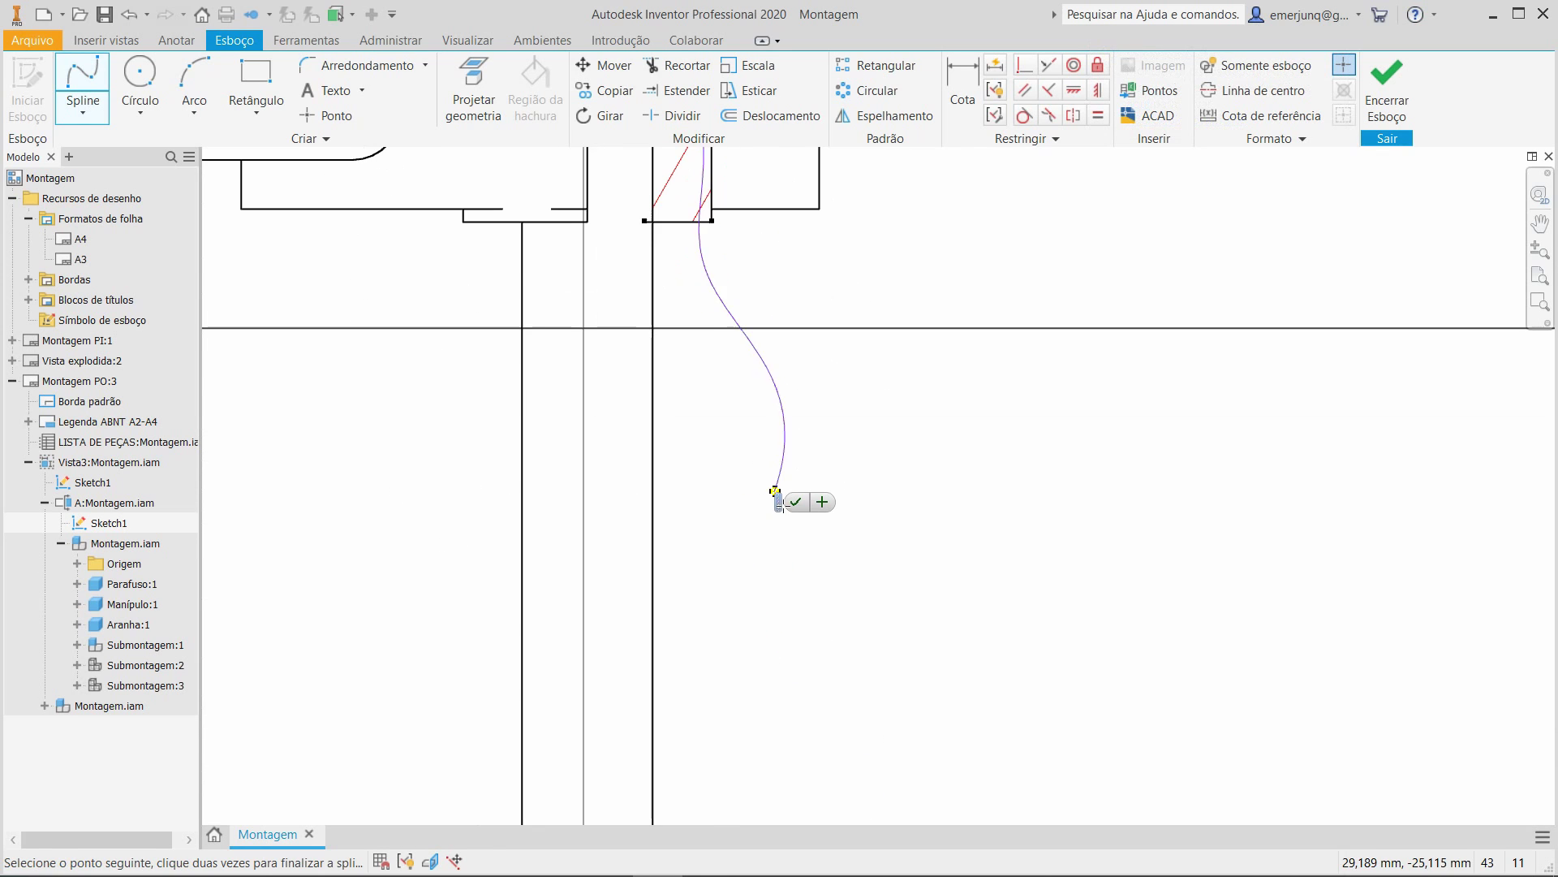
scroll(804, 540, up, 3)
middle_drag(818, 673, 769, 428)
click(773, 484)
click(704, 609)
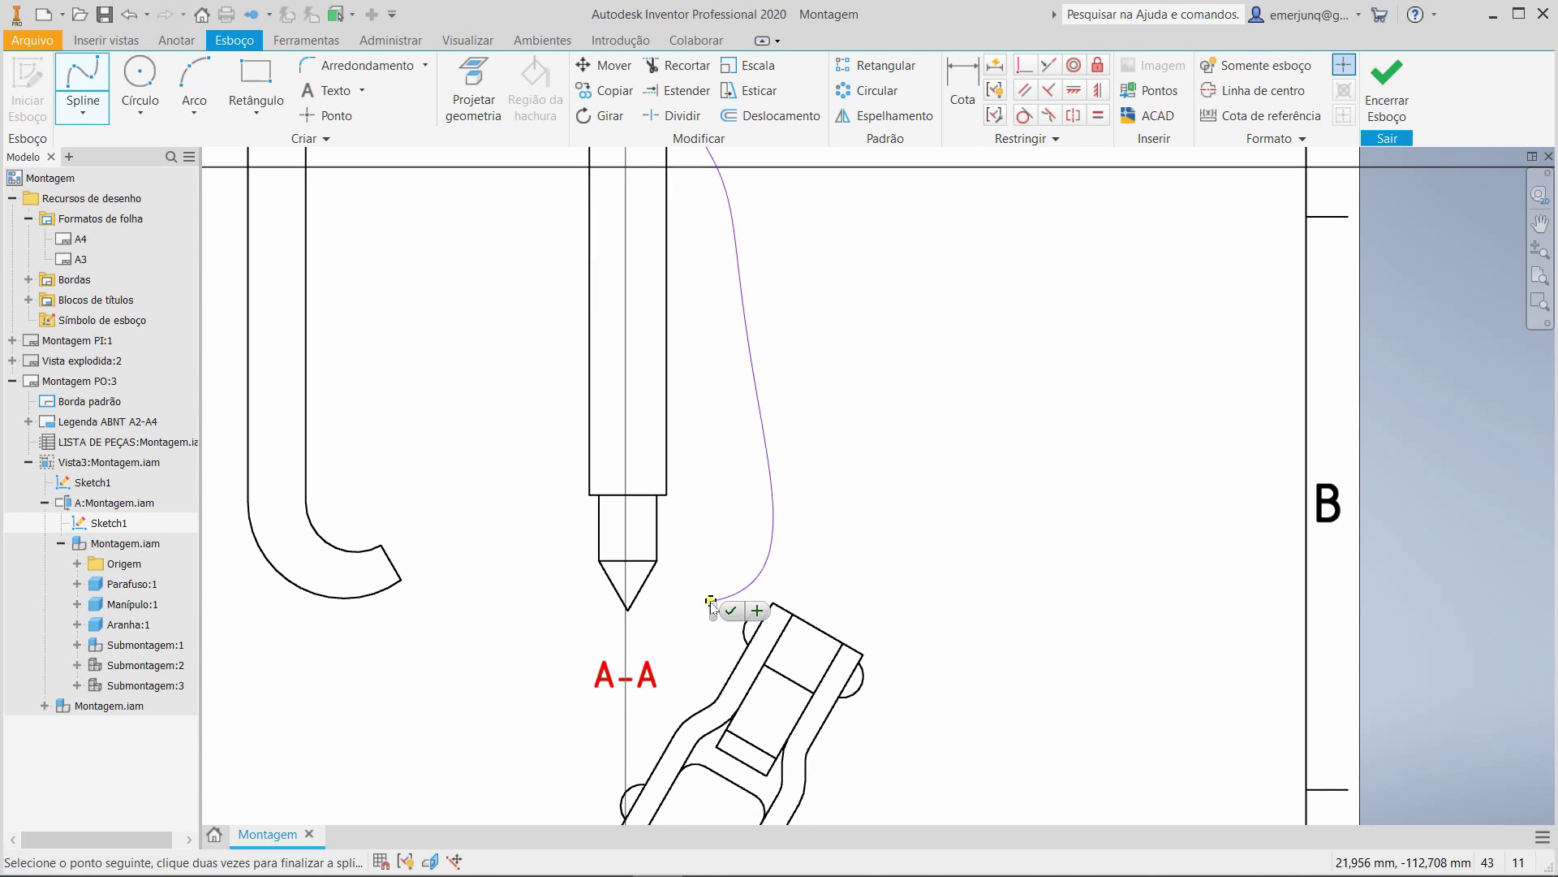
click(661, 700)
click(514, 734)
click(257, 656)
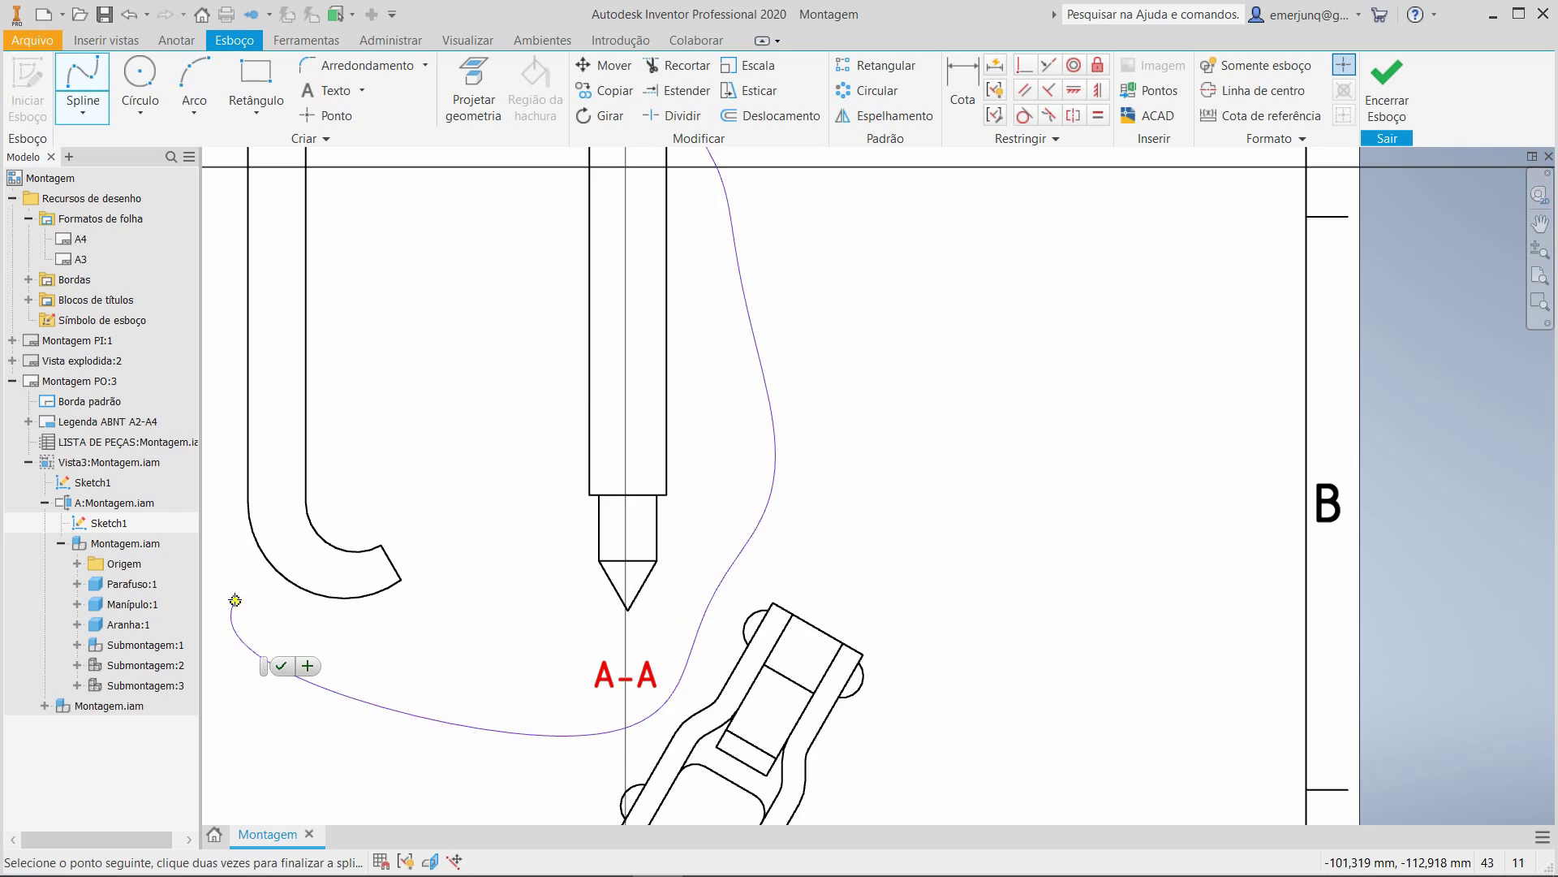
Carry the spline up outside the hooked arm and over the handle to beyond the handle's hatched end.
middle_drag(237, 572, 482, 714)
scroll(475, 708, up, 3)
click(422, 545)
click(371, 363)
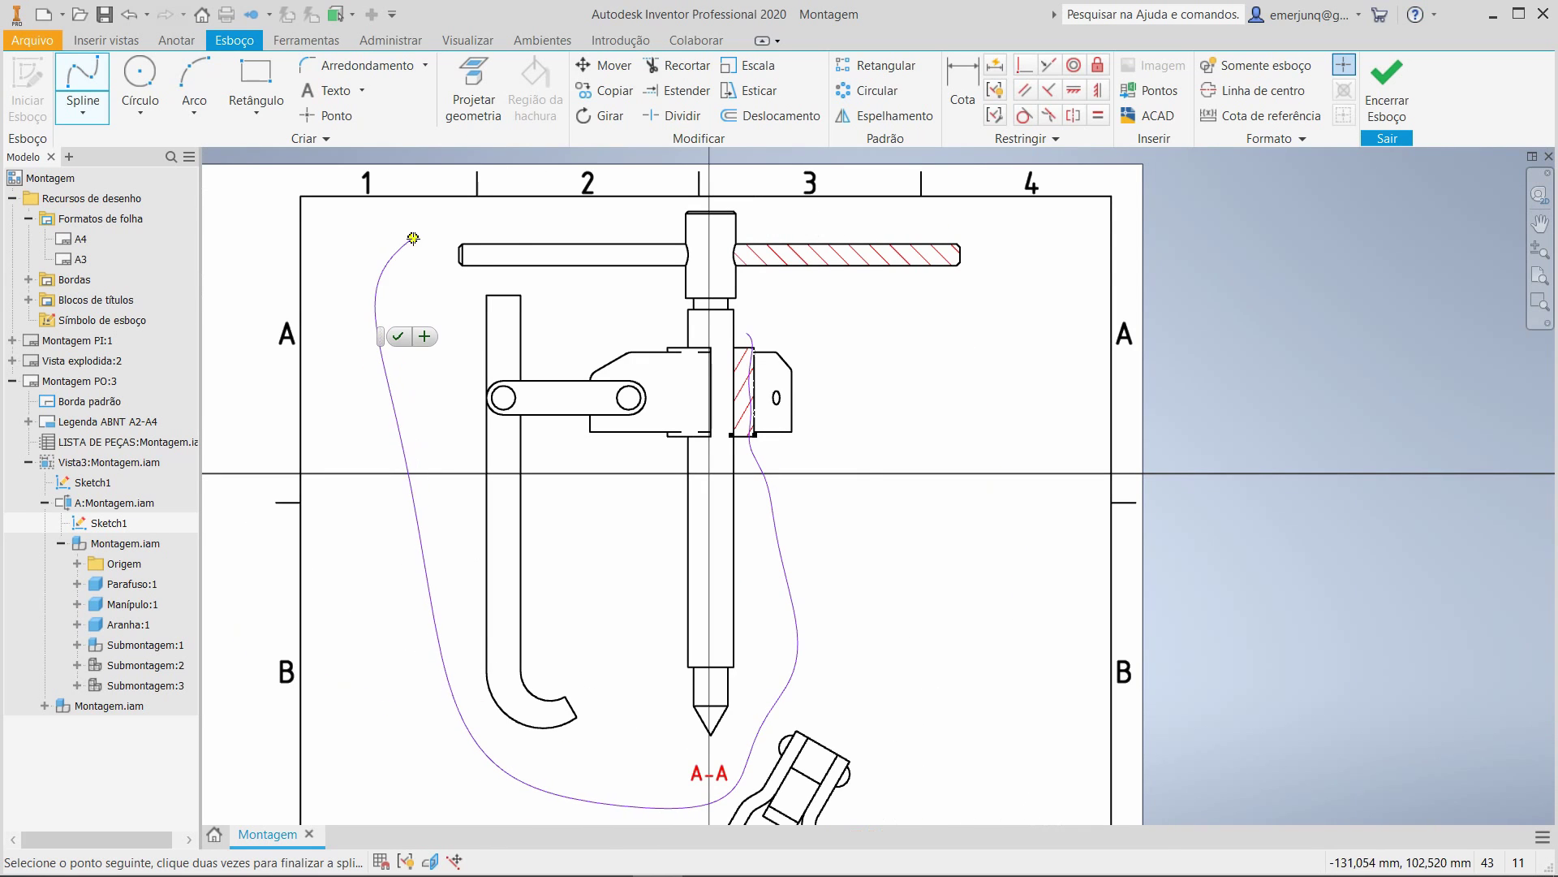
click(467, 221)
click(666, 203)
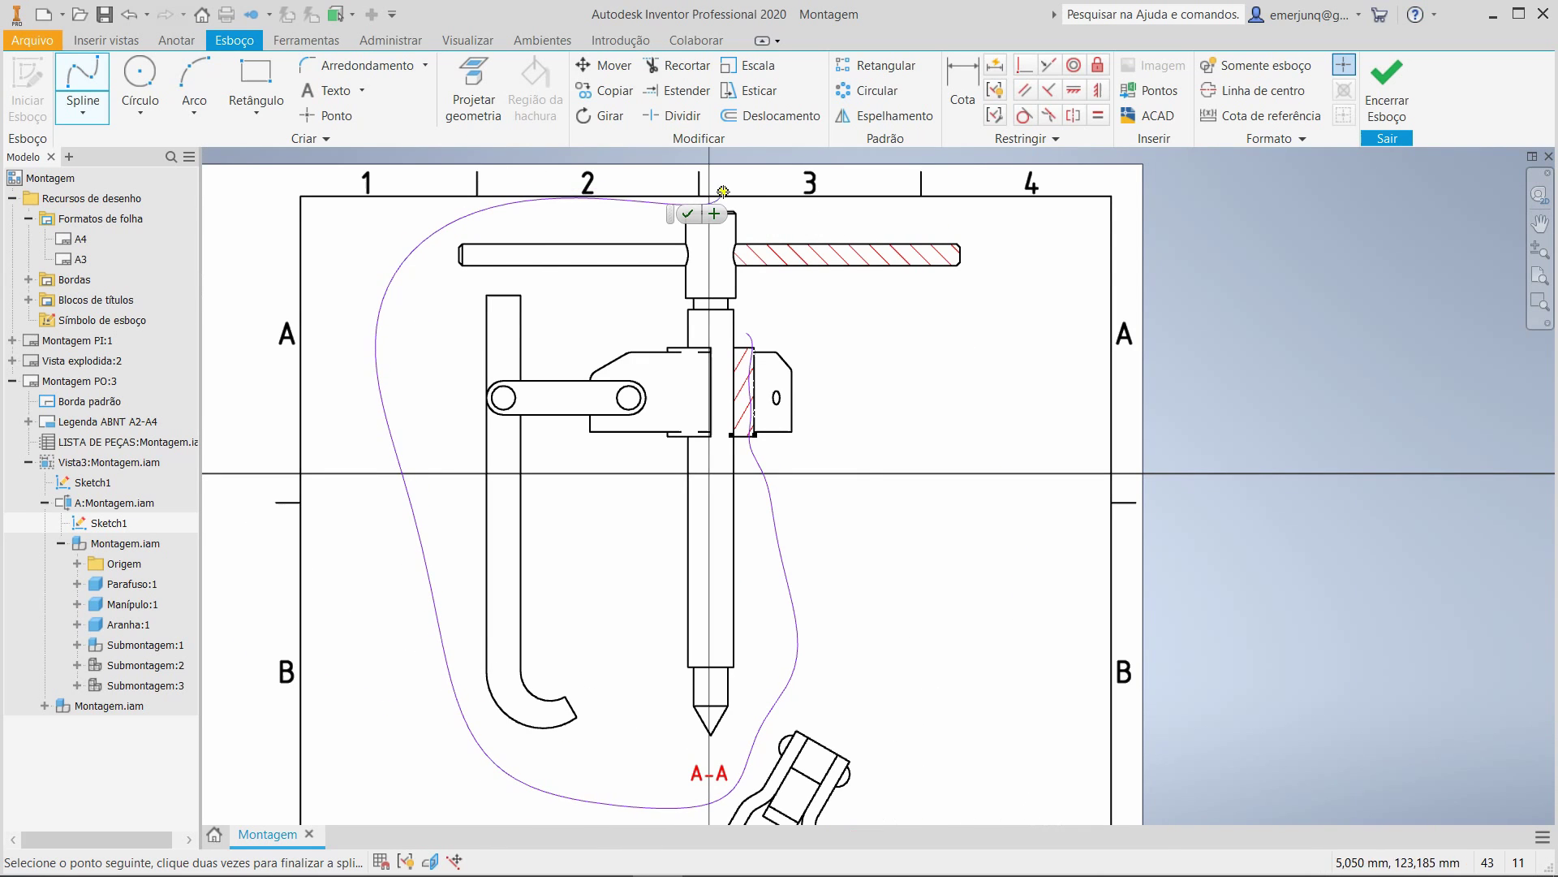
click(804, 190)
click(990, 274)
Bring the spline back beneath the handle's hatched half and close it at its starting point above the hub.
click(907, 305)
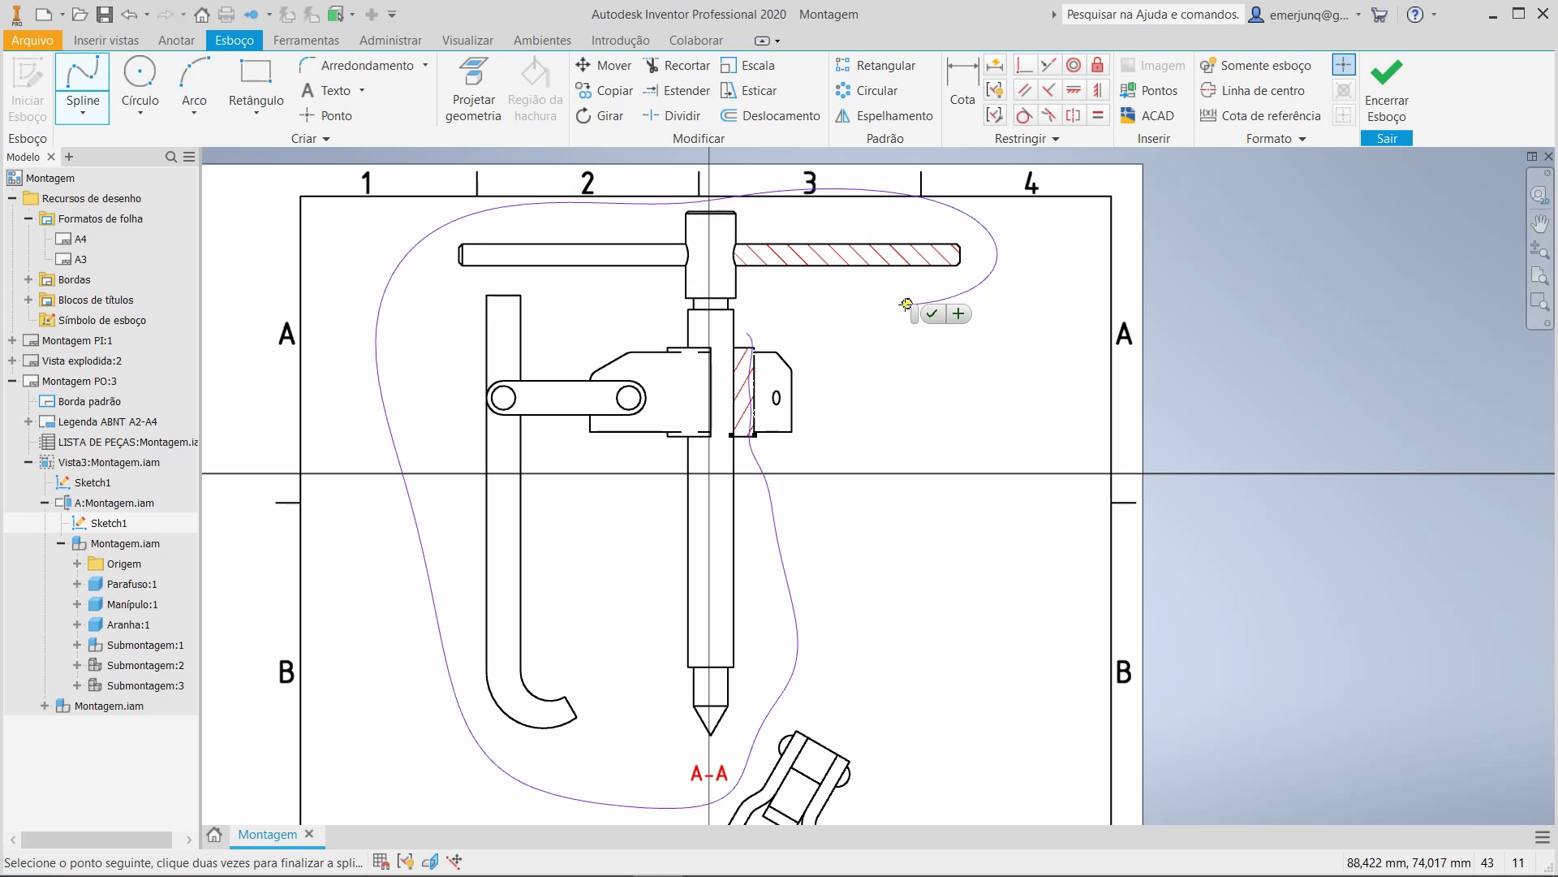
click(795, 306)
click(755, 302)
scroll(753, 306, up, 6)
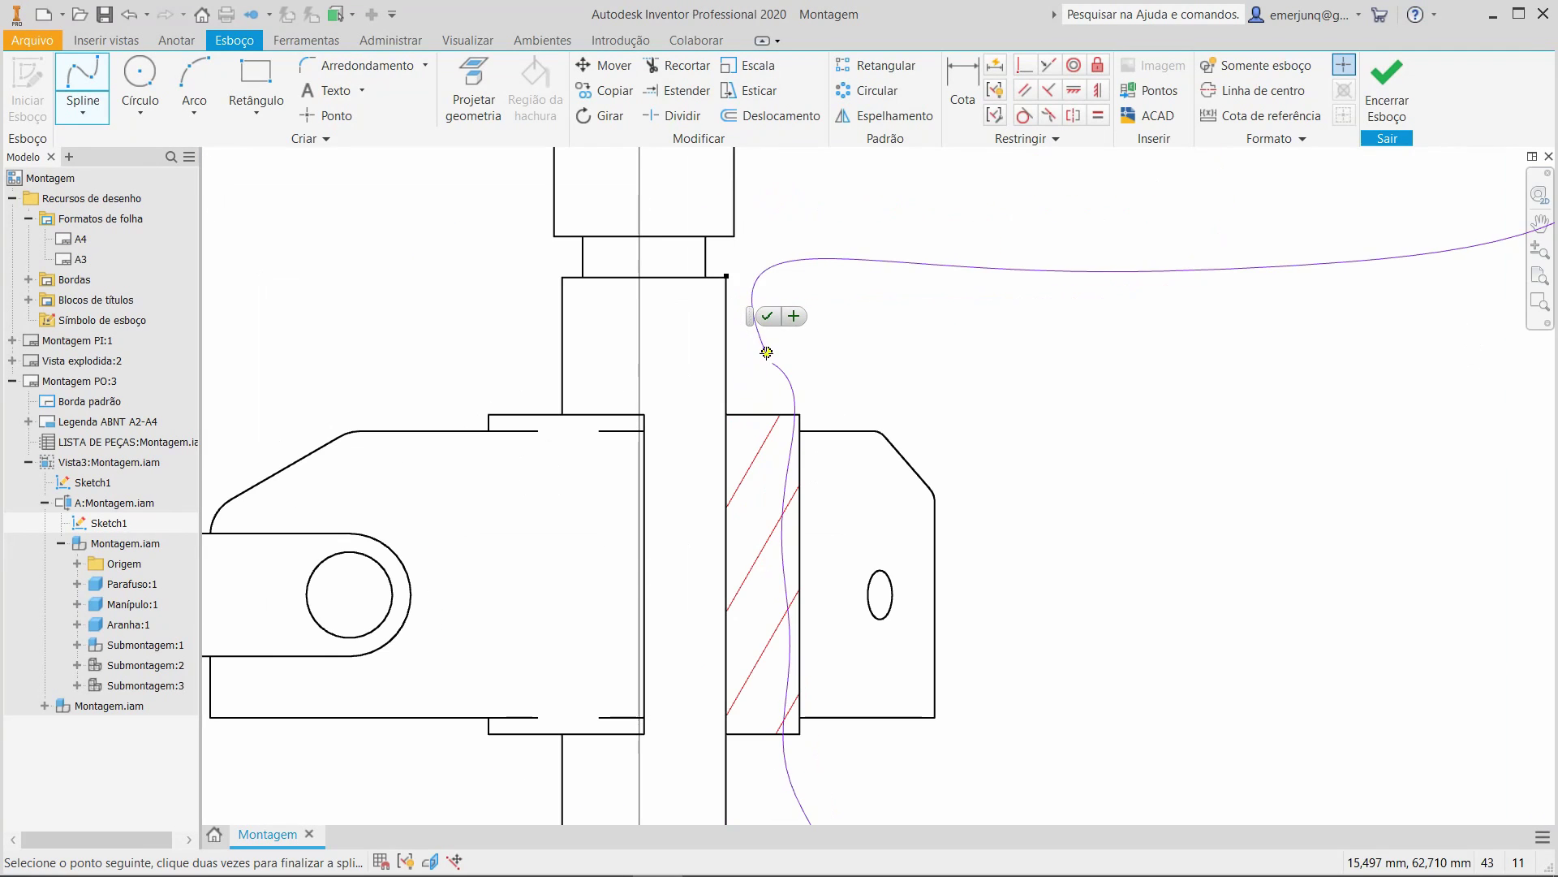
click(747, 333)
scroll(1027, 387, down, 6)
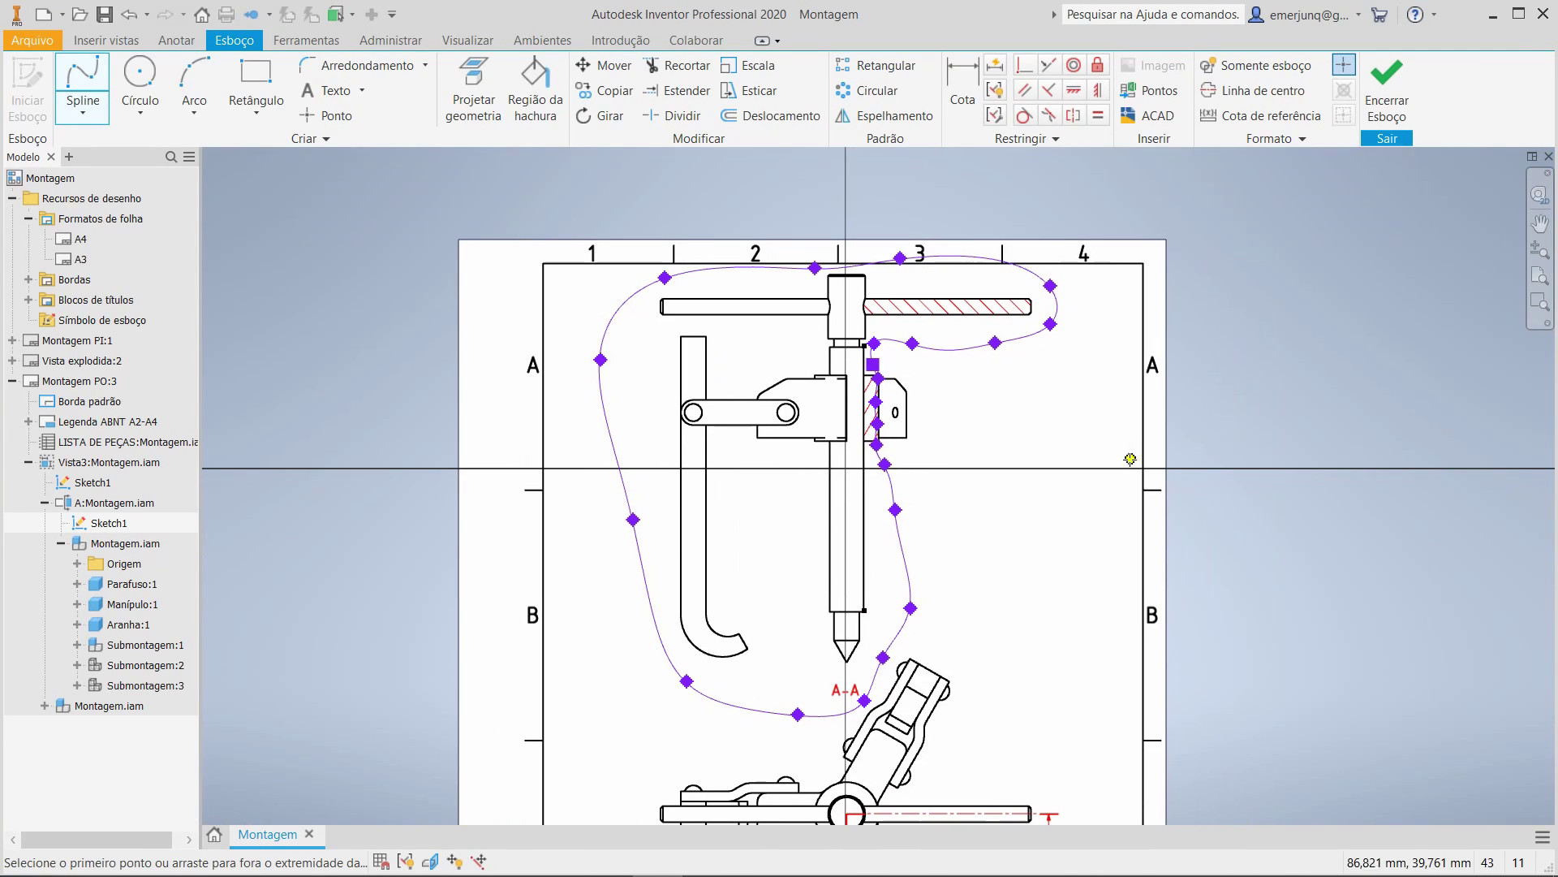
Finish the sketch and crop section view A-A to the closed spline.
click(1387, 89)
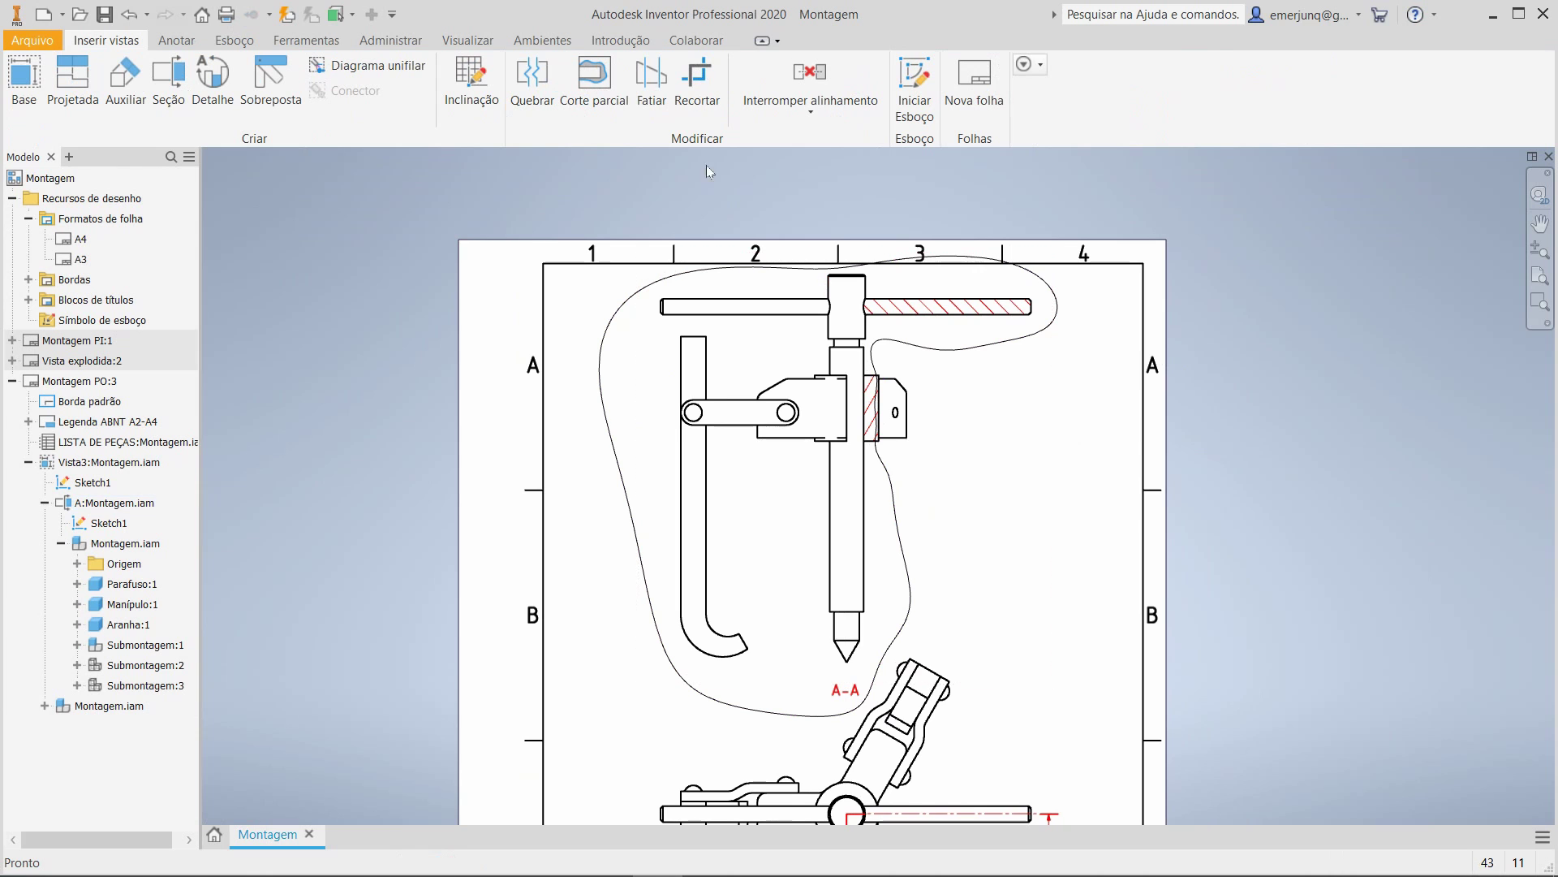
click(699, 113)
click(604, 329)
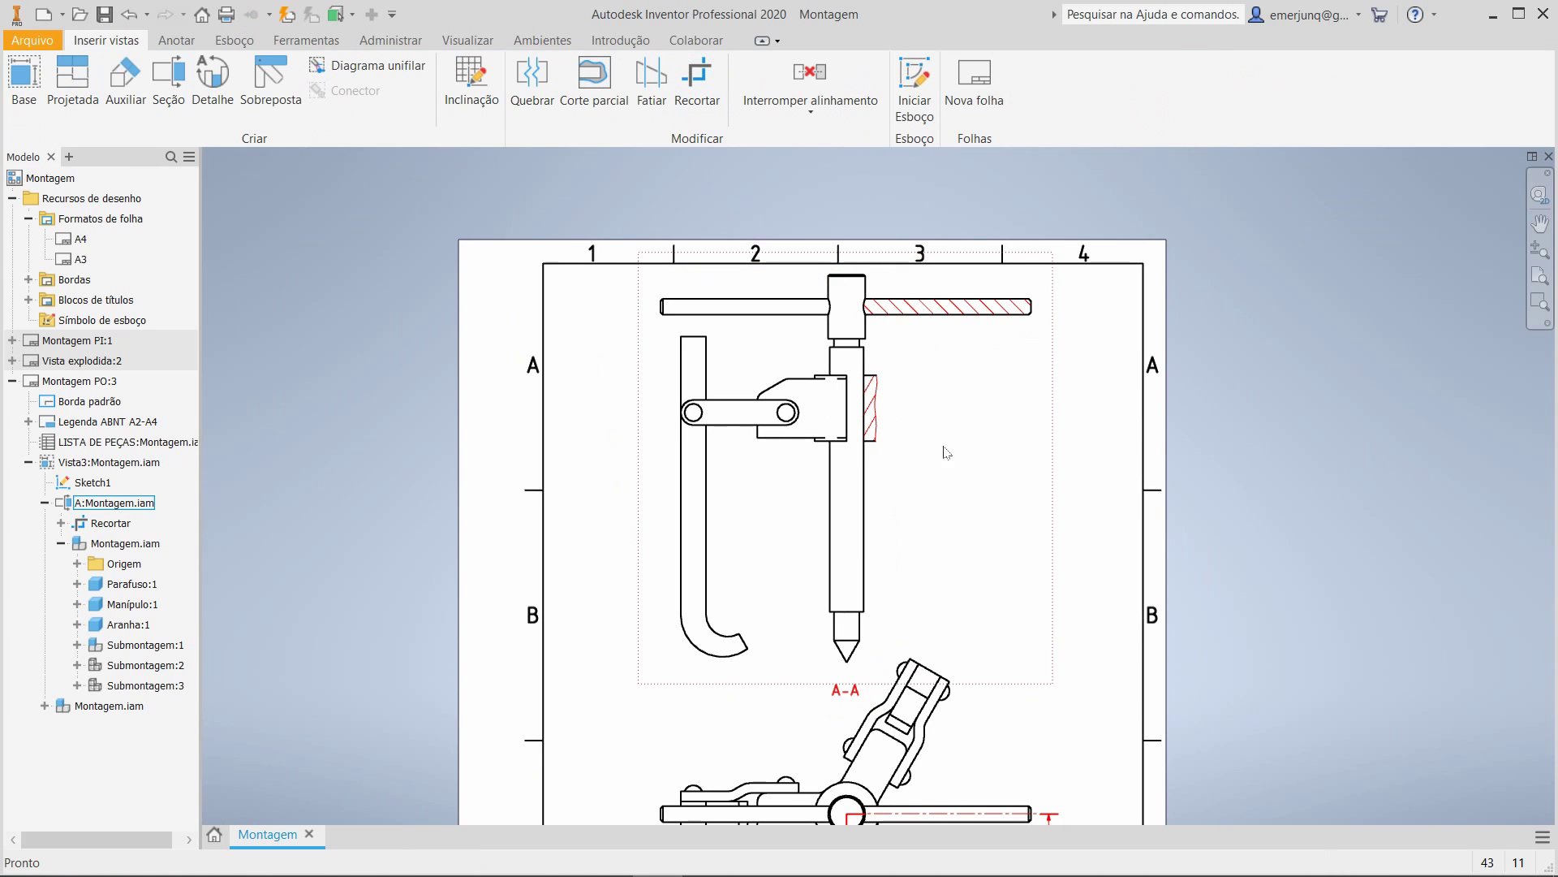
scroll(938, 408, up, 4)
scroll(922, 406, down, 2)
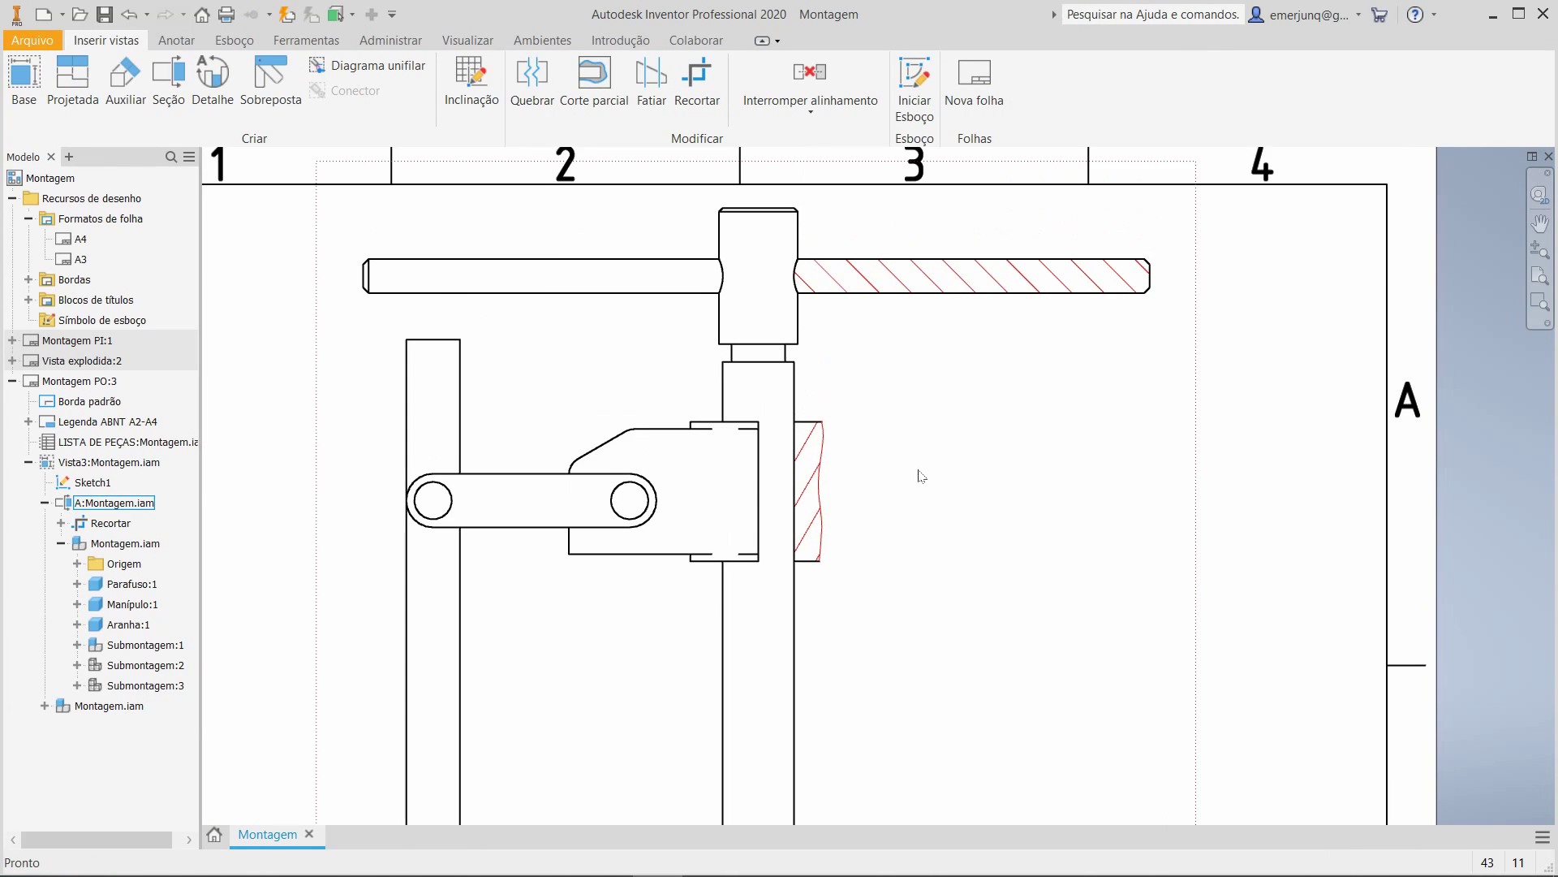
Set the section participation of Manípulo:1 to none so the handle is drawn uncut.
click(131, 605)
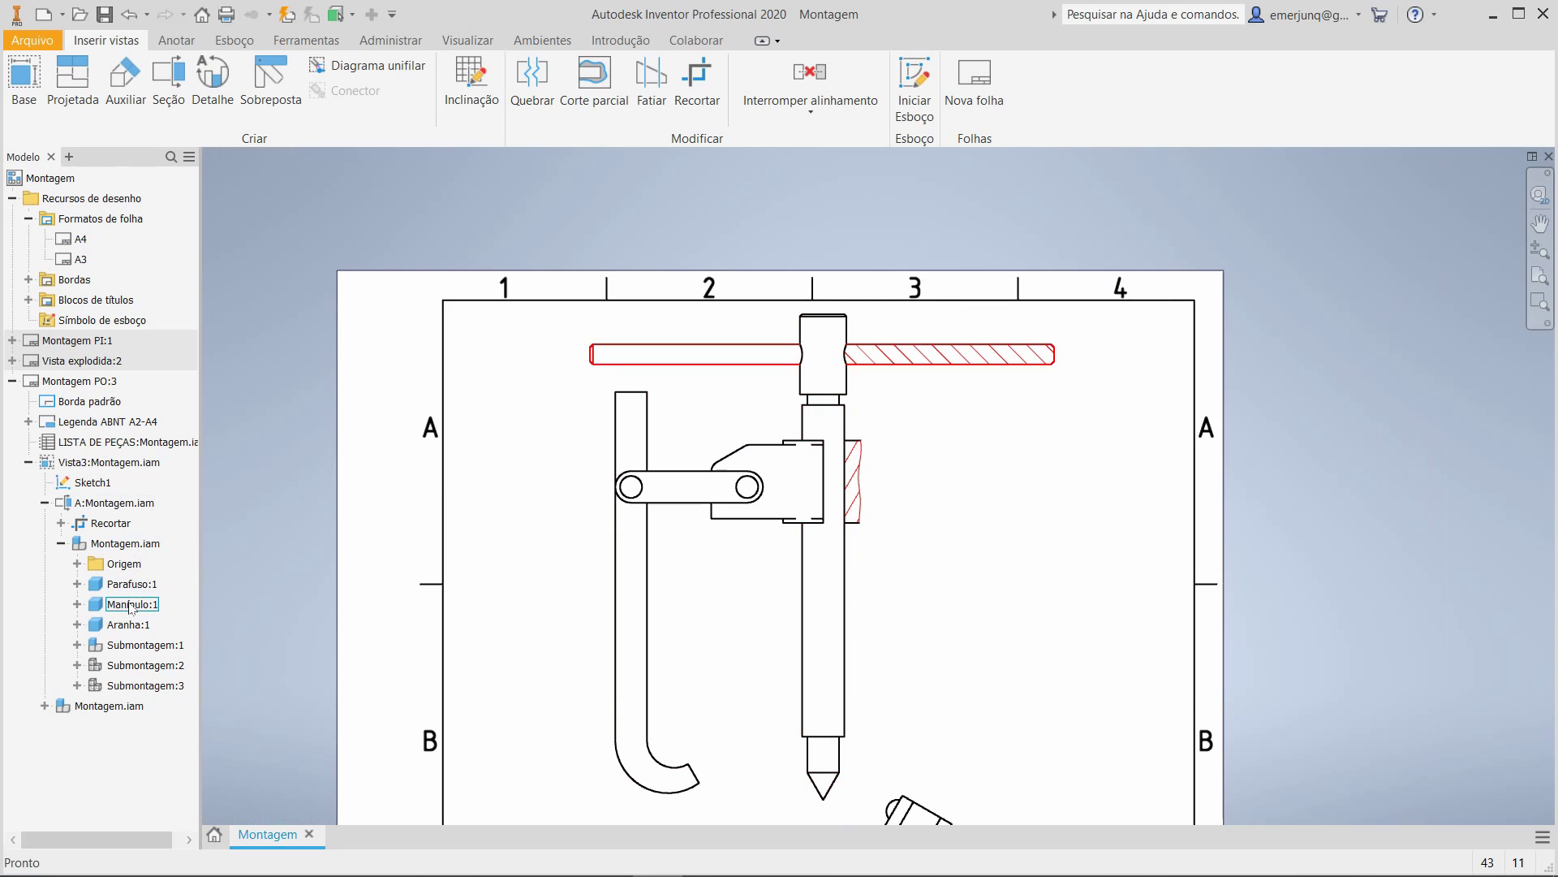
right_click(131, 604)
mouse_move(235, 656)
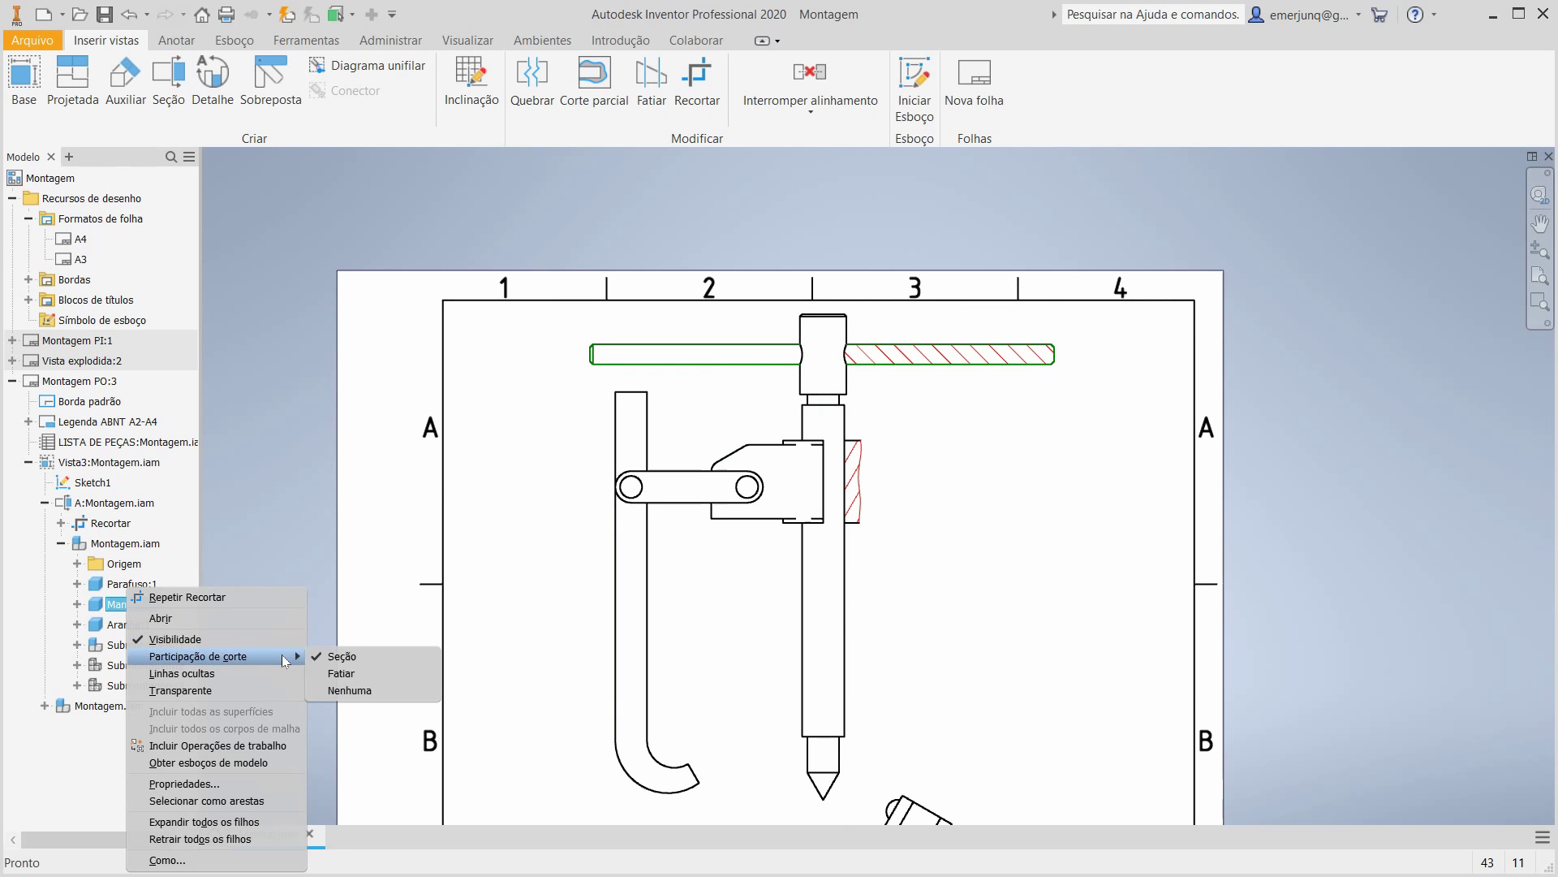
click(350, 691)
scroll(1147, 532, down, 2)
Edit the hub's ANSI 31 hatch pattern to a 45° angle and a scale of 0,5.
scroll(995, 563, up, 6)
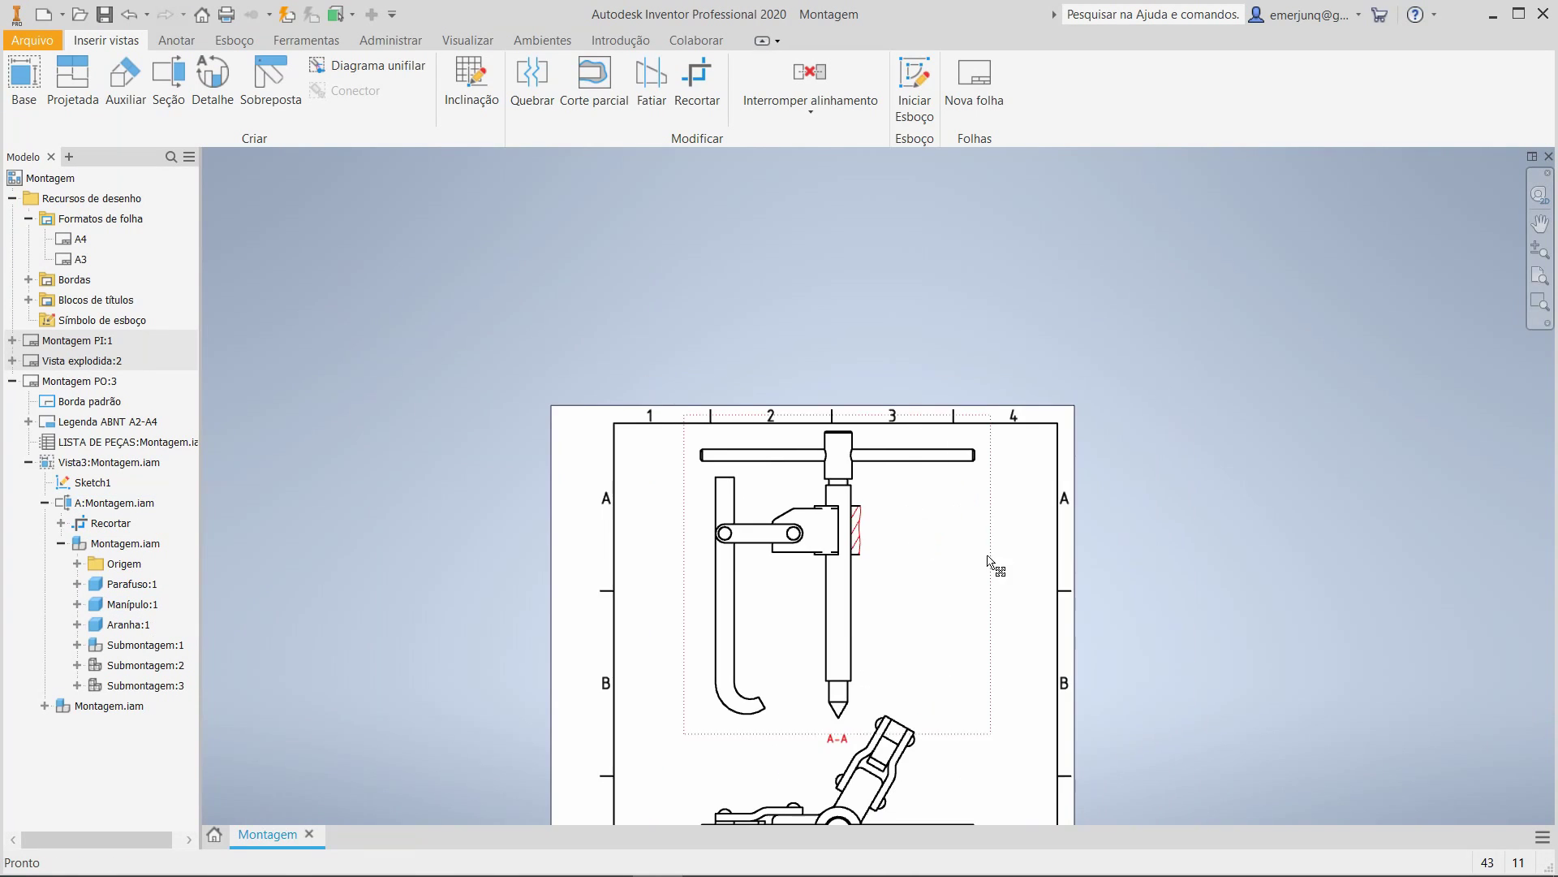
double_click(754, 522)
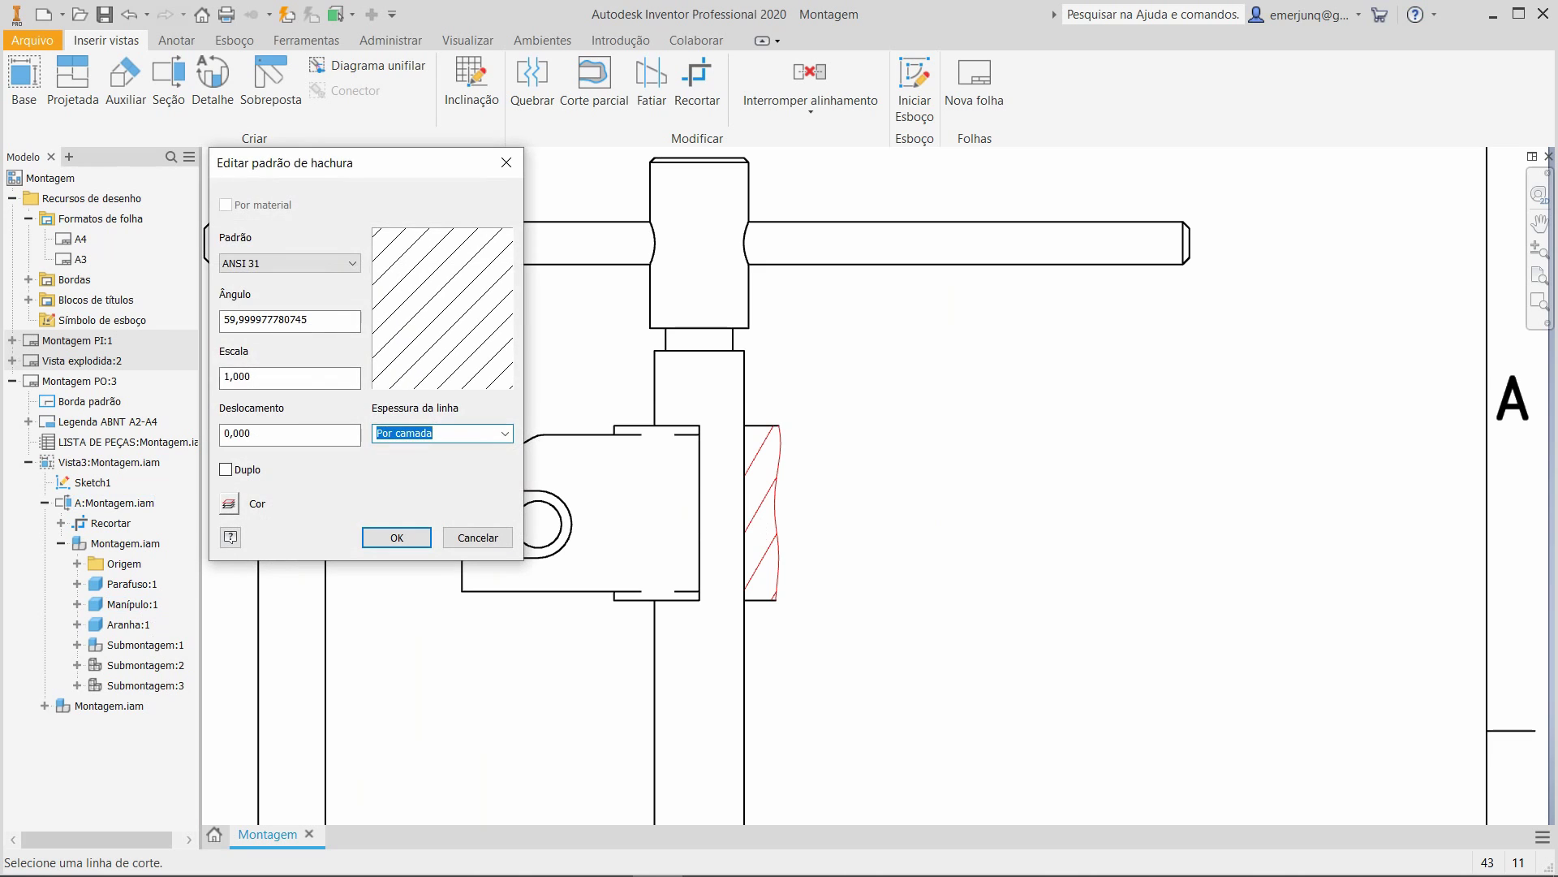
text(45)
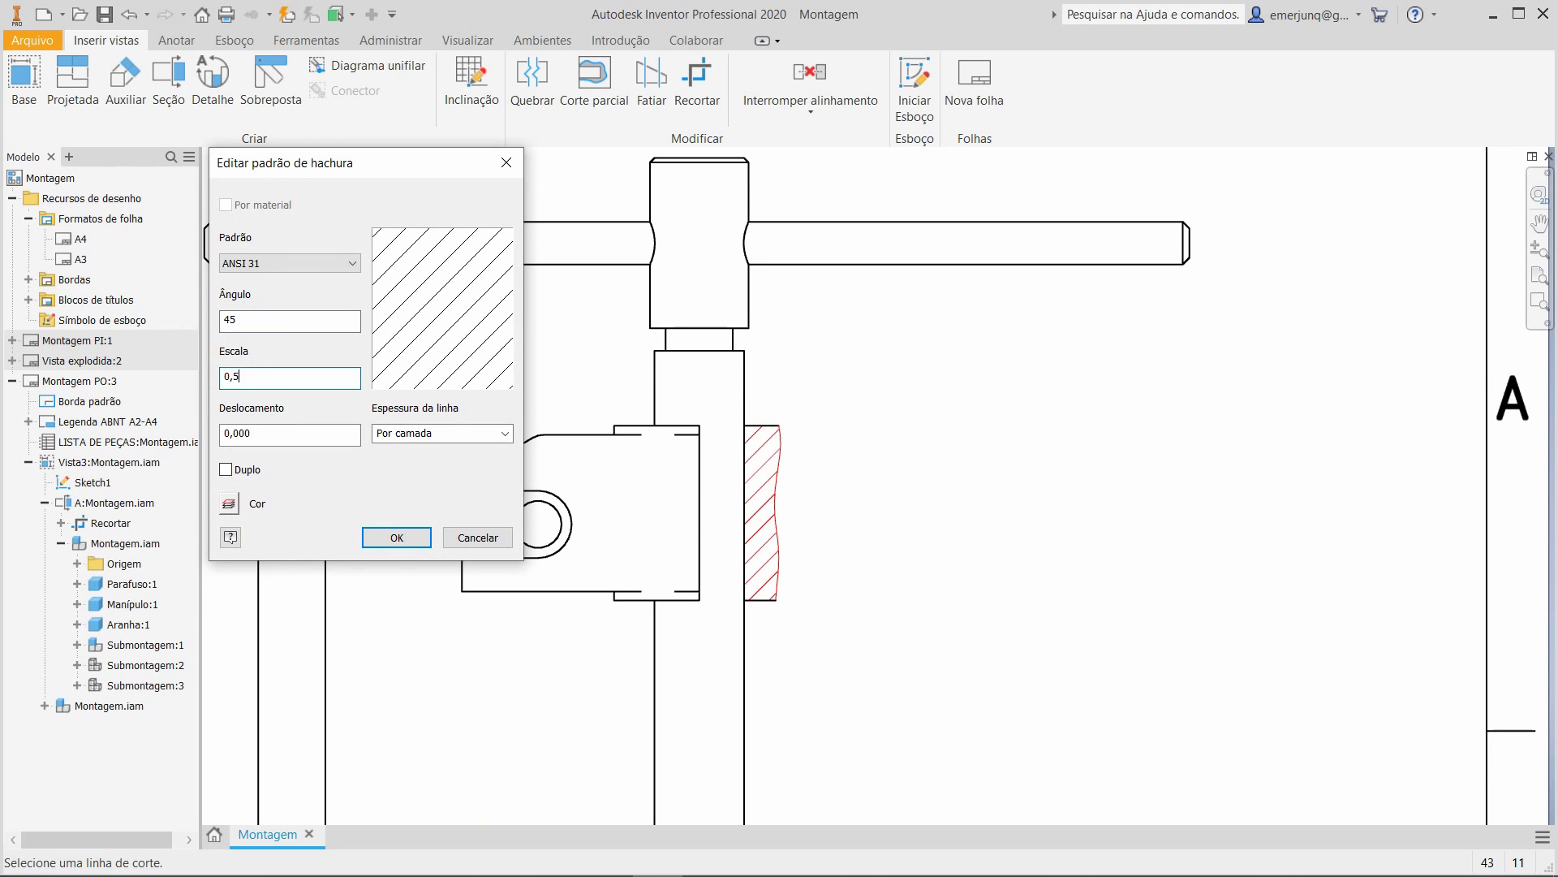
click(428, 537)
scroll(988, 616, down, 4)
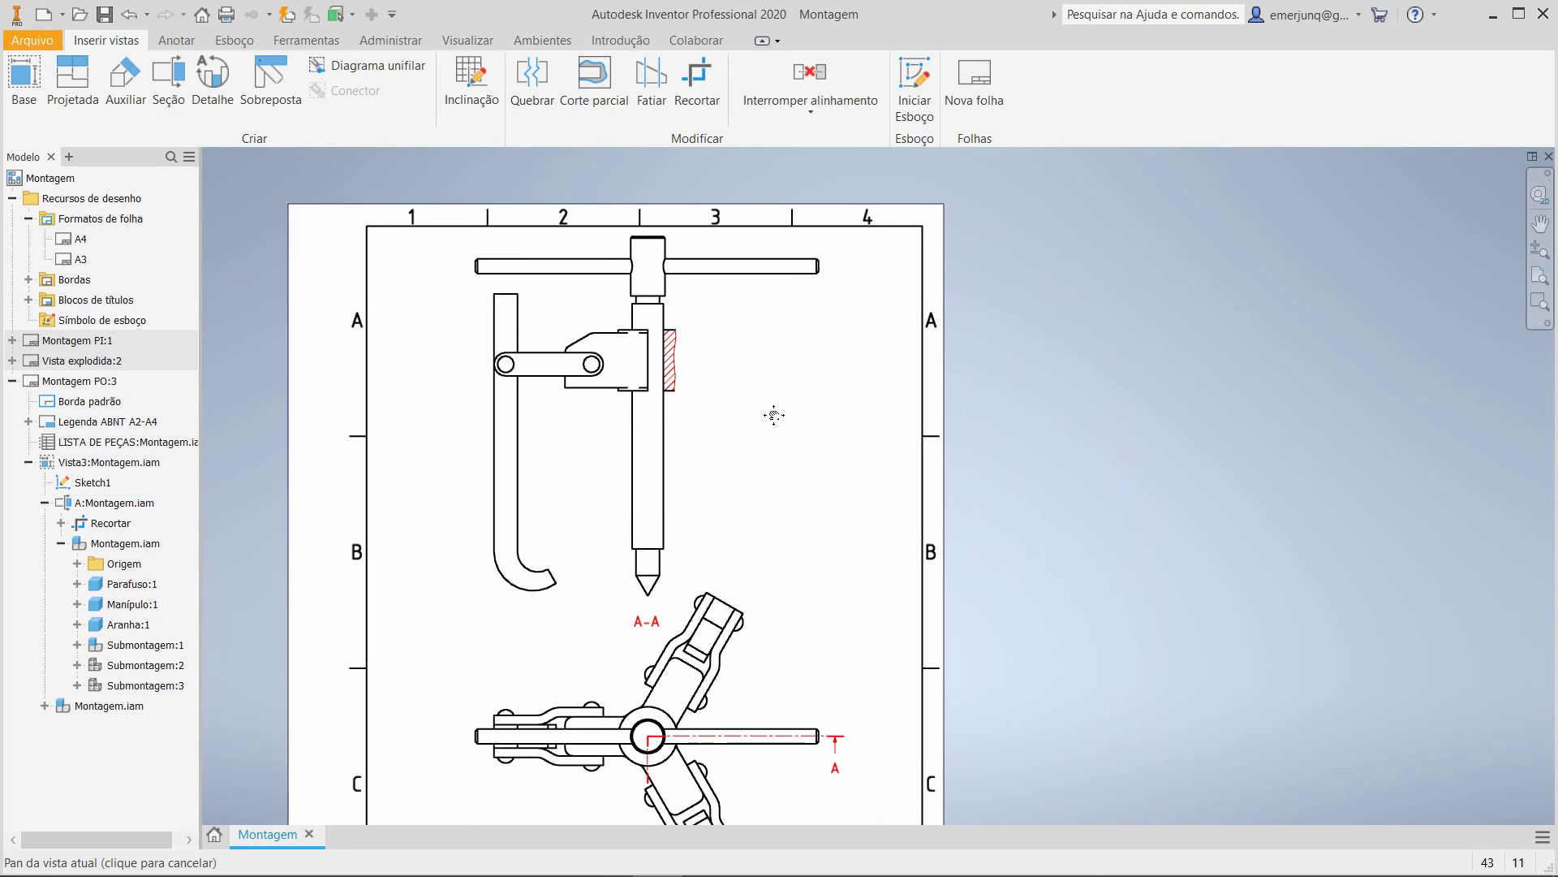
Enable the display of thread features in section view A-A and apply the view changes.
scroll(839, 487, up, 1)
middle_drag(804, 459, 771, 505)
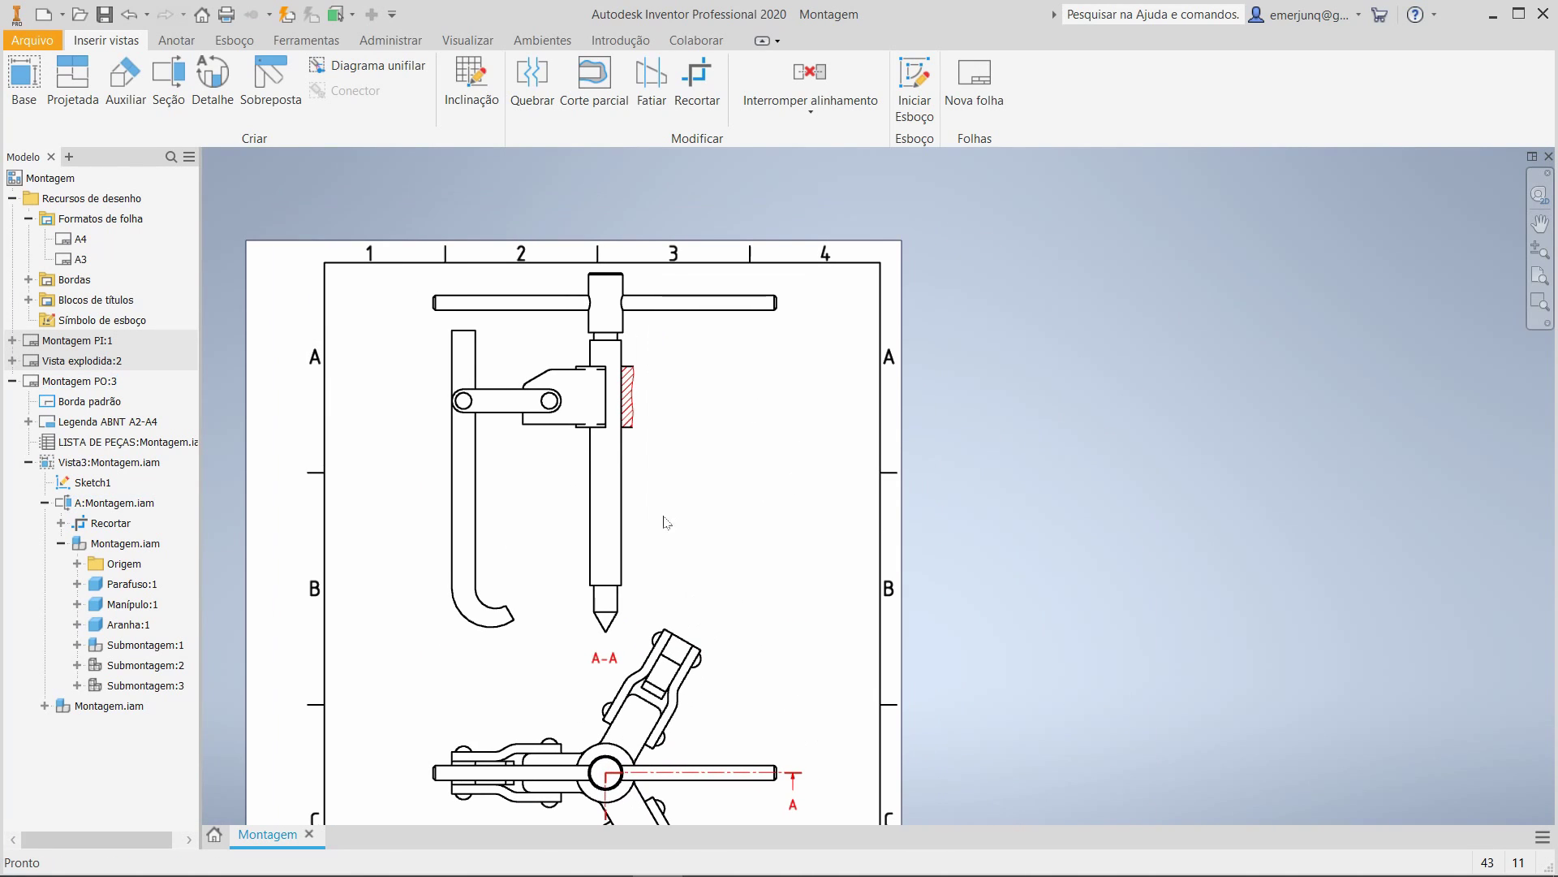
double_click(795, 349)
click(363, 297)
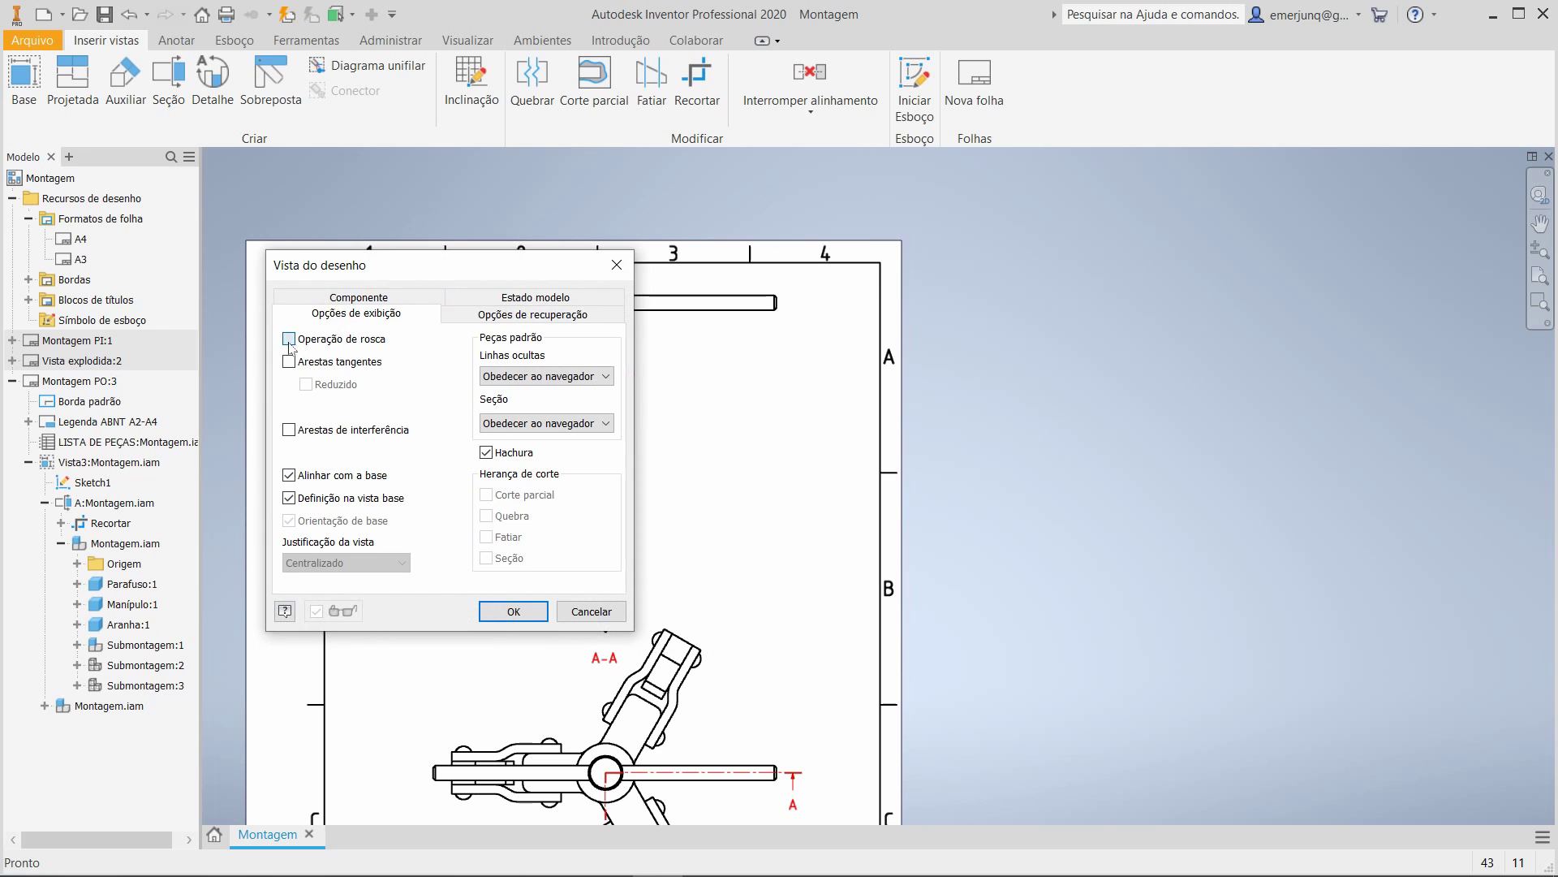
click(289, 339)
drag(390, 271, 182, 229)
click(307, 569)
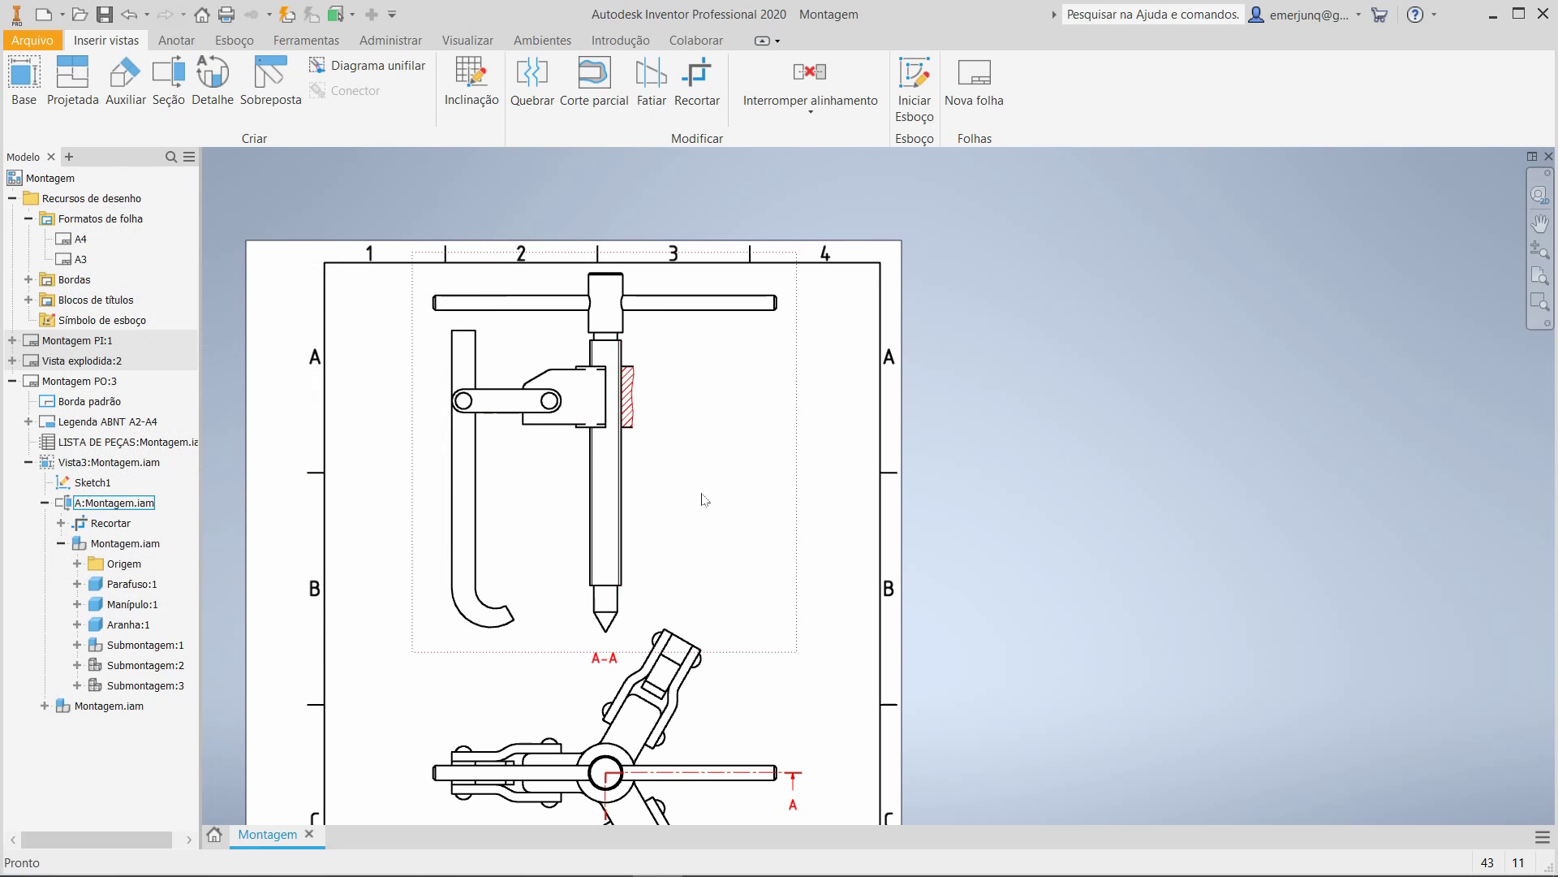
Auto-balloon the screw, handle and hub in section view A-A, stacking the balloons vertically beside the screw with 10,50 mm spacing.
scroll(841, 510, down, 3)
mouse_move(841, 510)
middle_down()
mouse_move(788, 484)
mouse_move(776, 502)
middle_up()
middle_click(776, 503)
middle_click(776, 502)
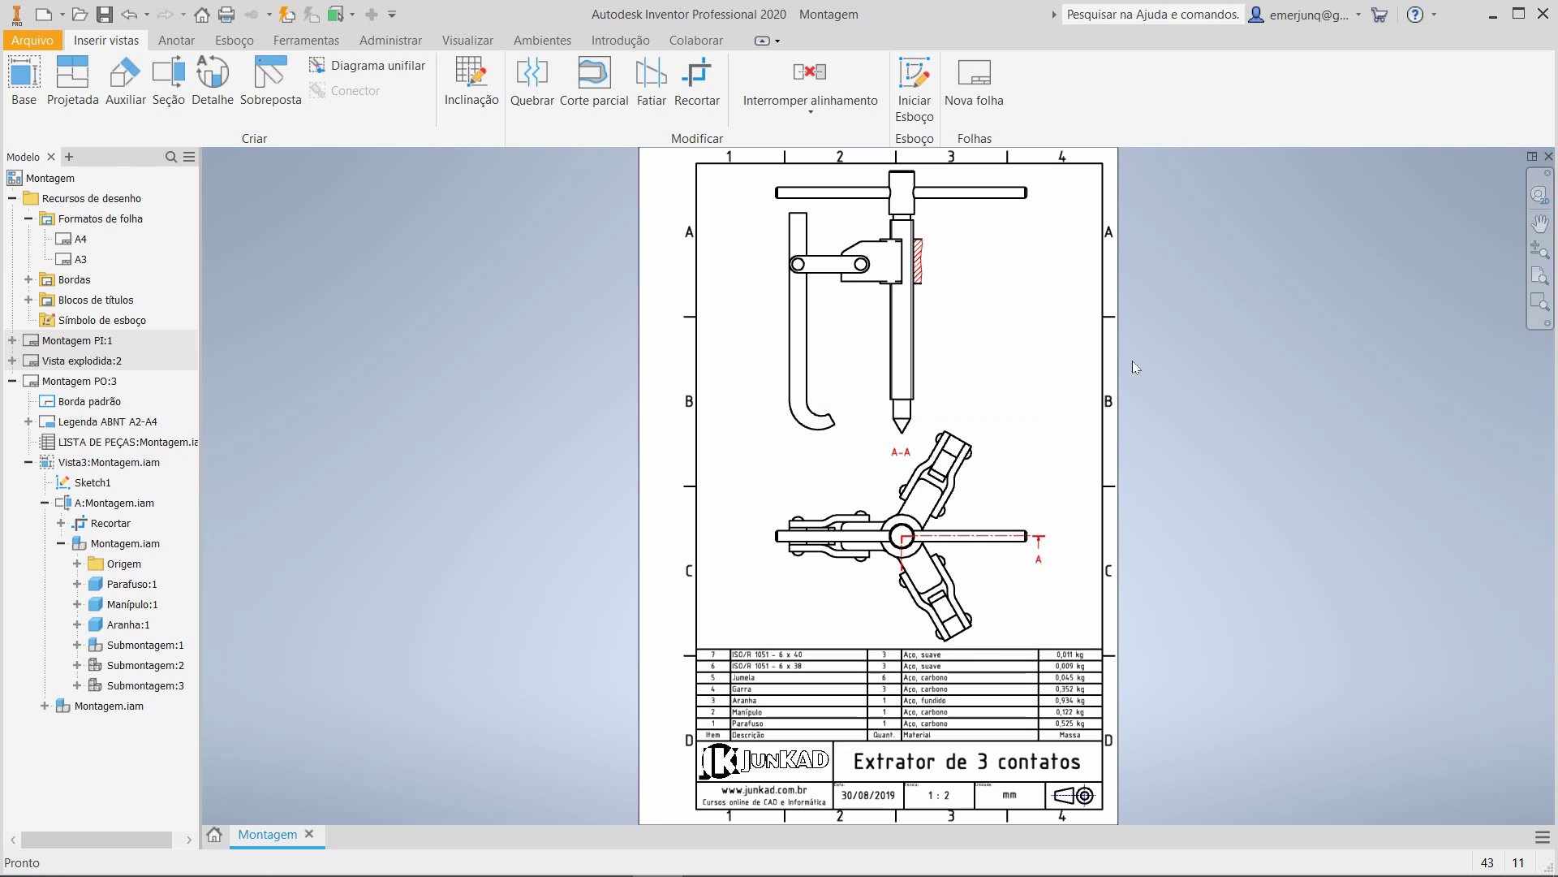
click(177, 42)
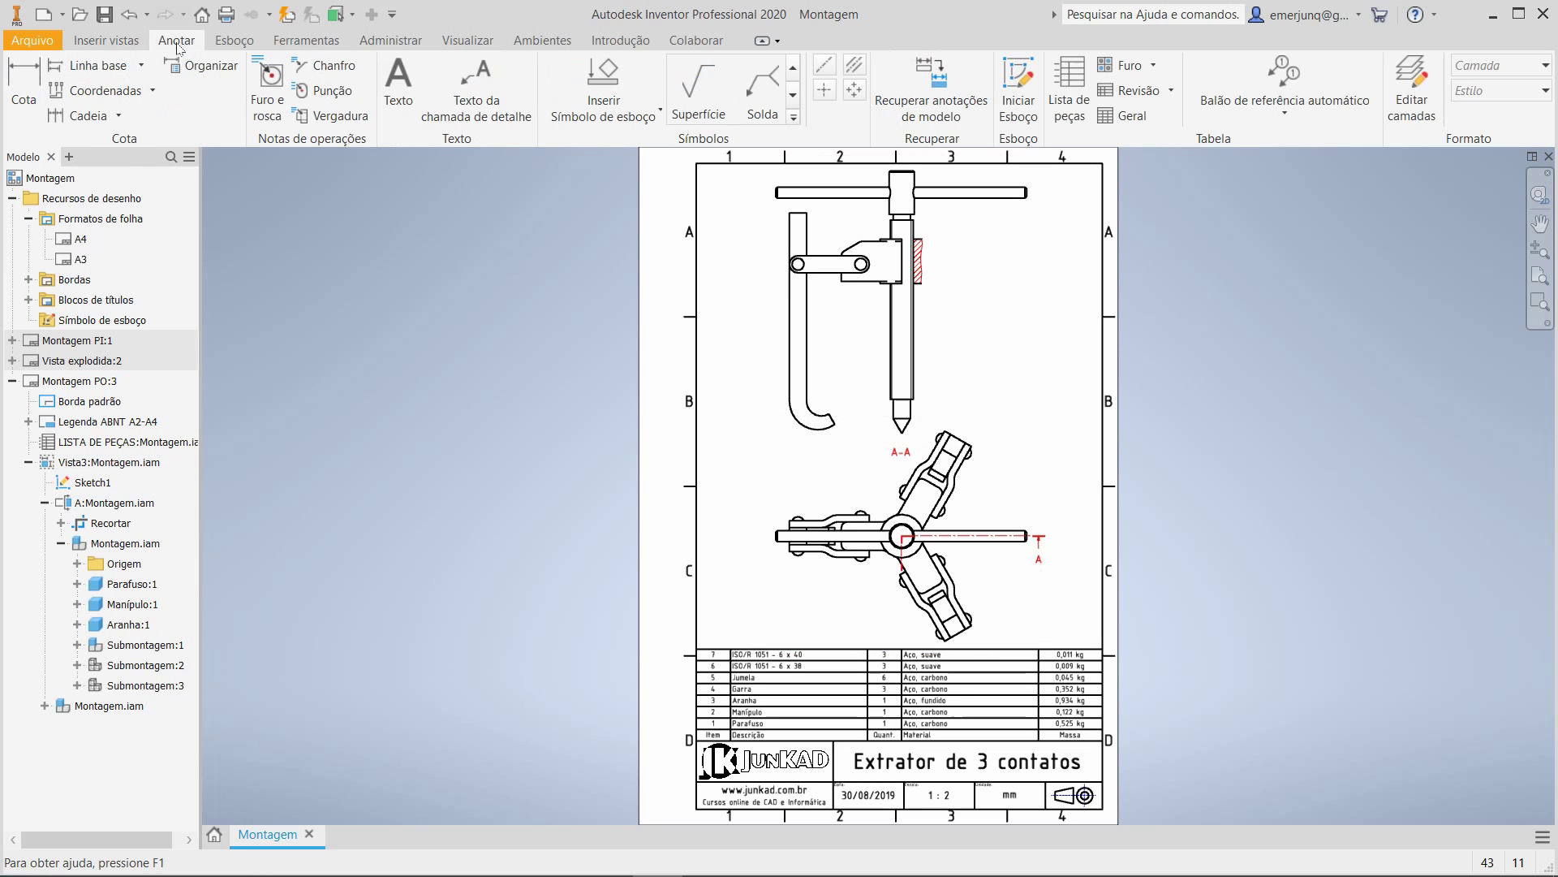
click(1285, 110)
click(1294, 189)
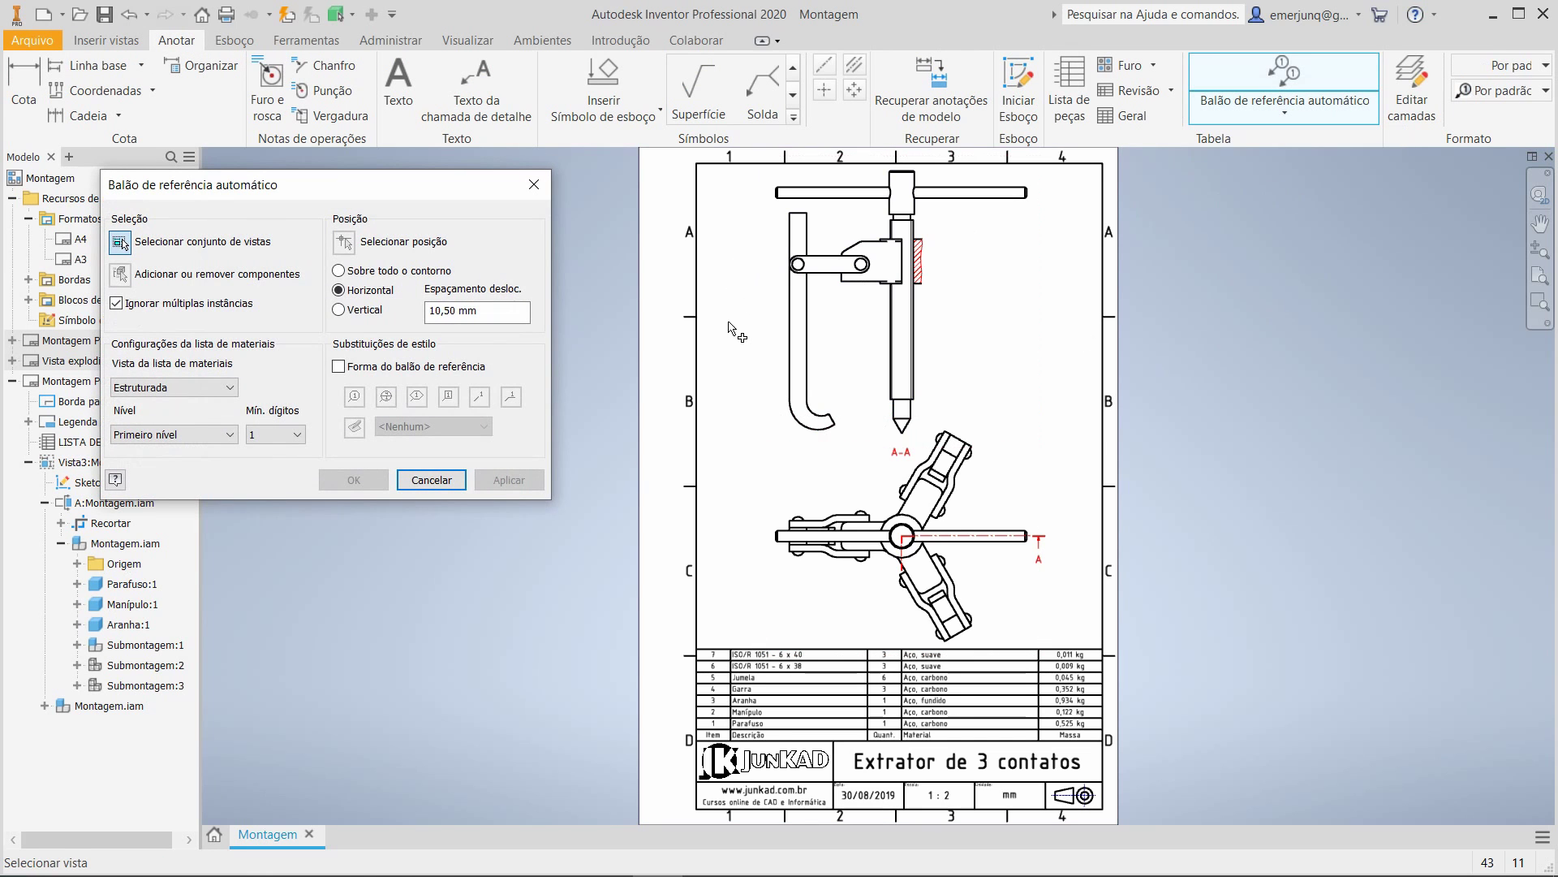
click(769, 370)
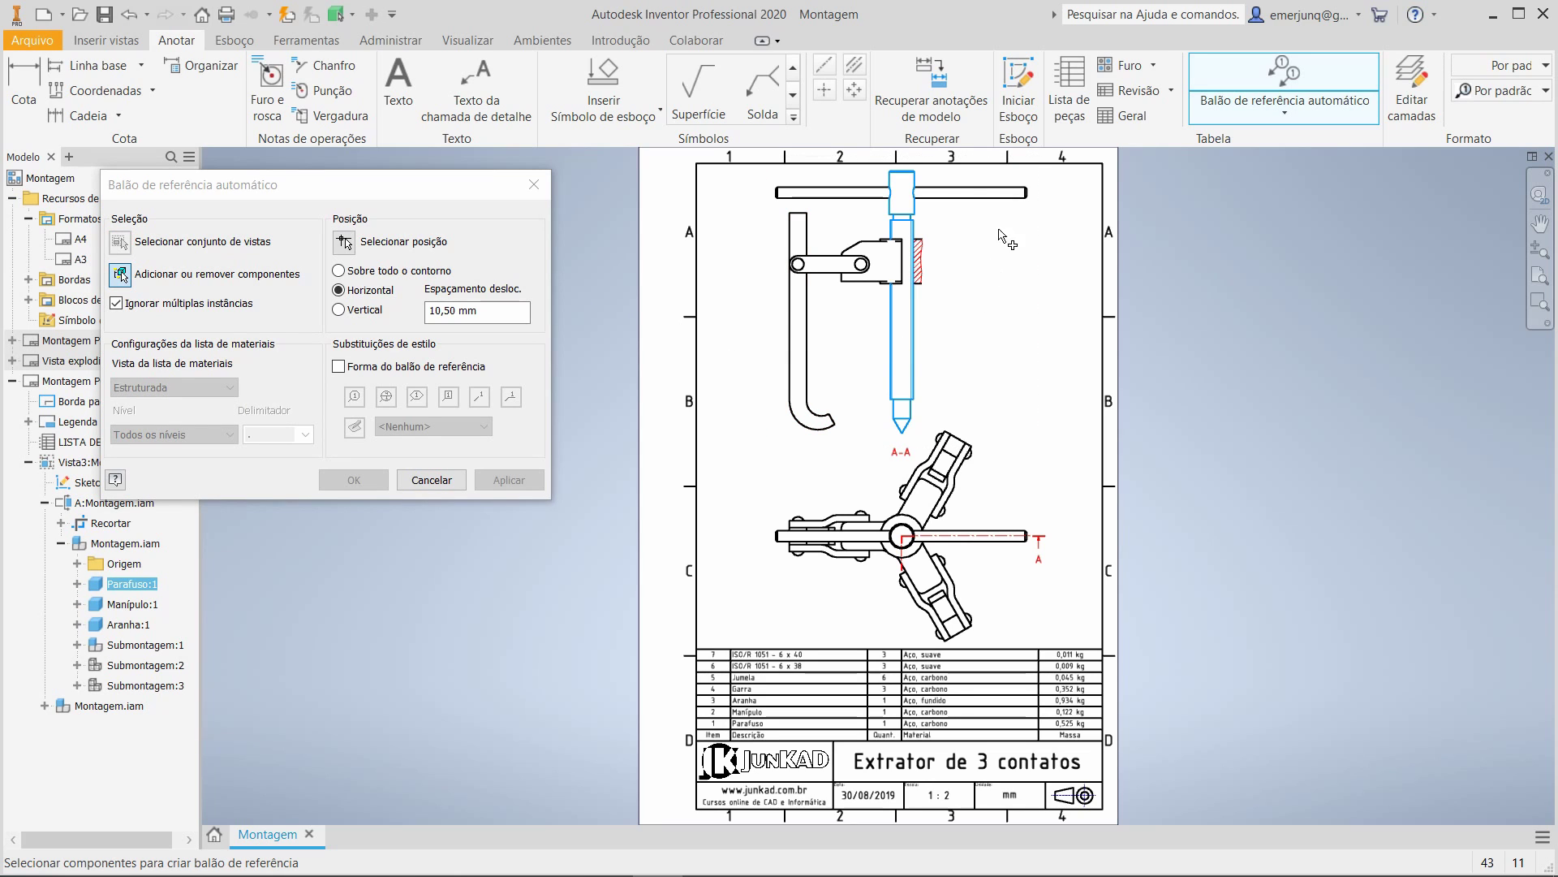
click(1011, 194)
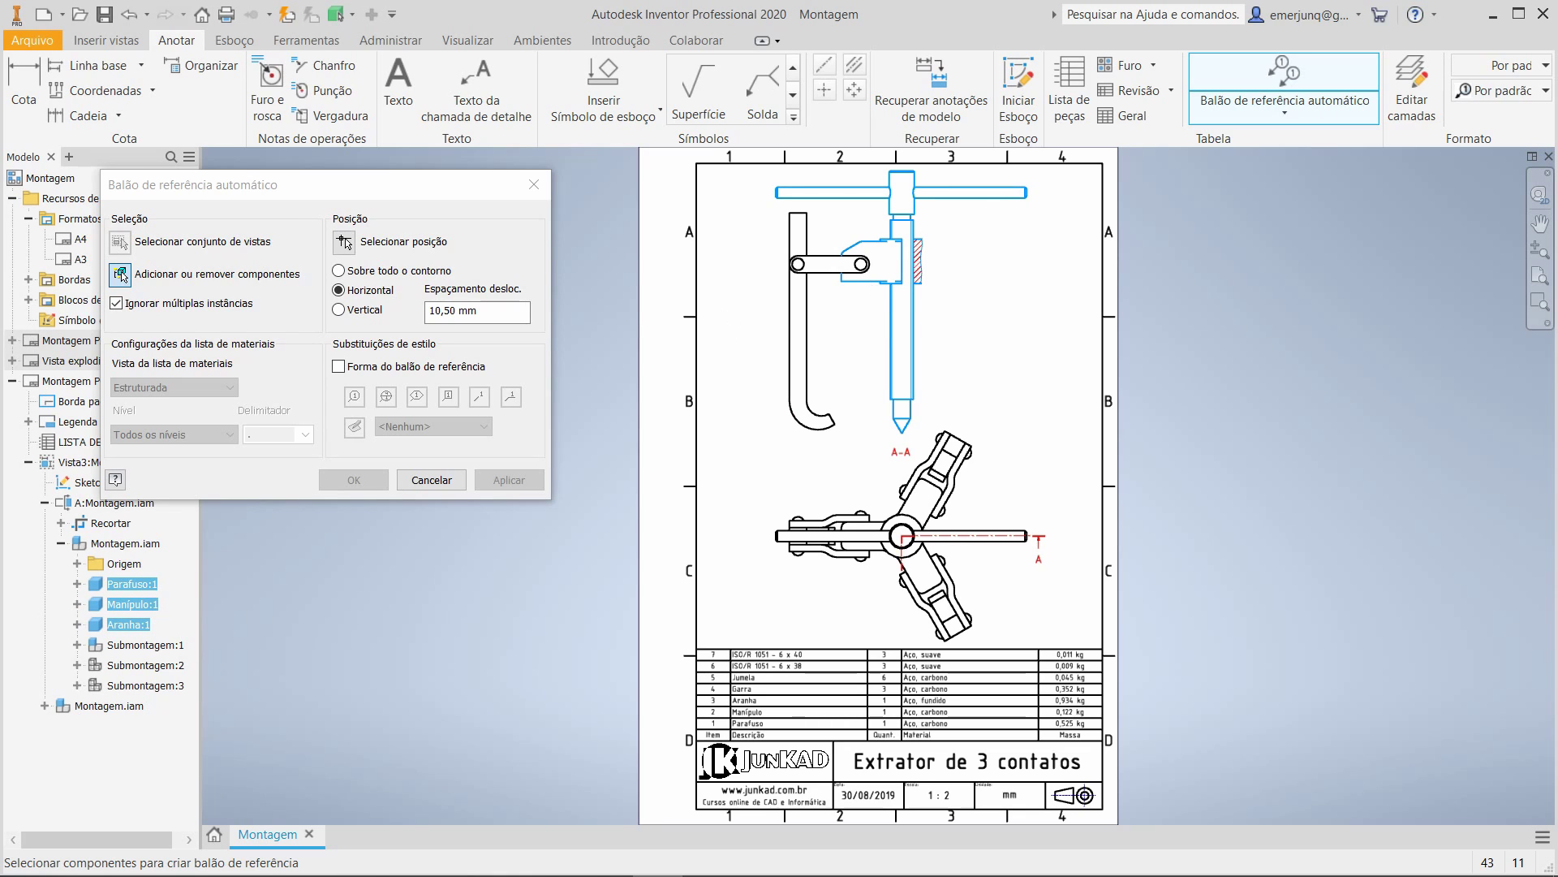
click(339, 310)
click(343, 242)
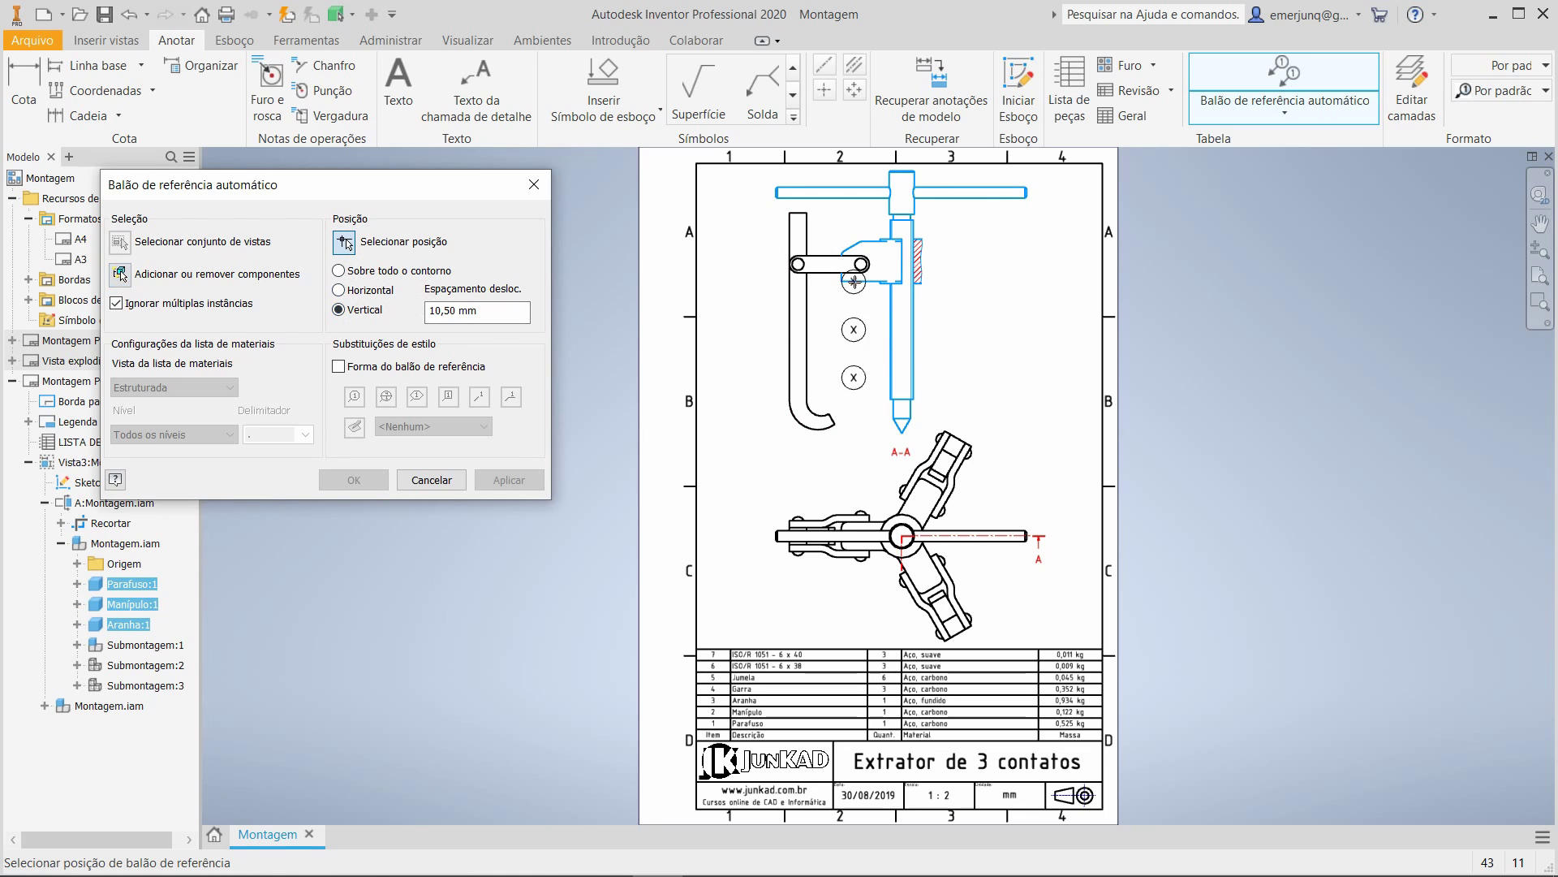
click(971, 276)
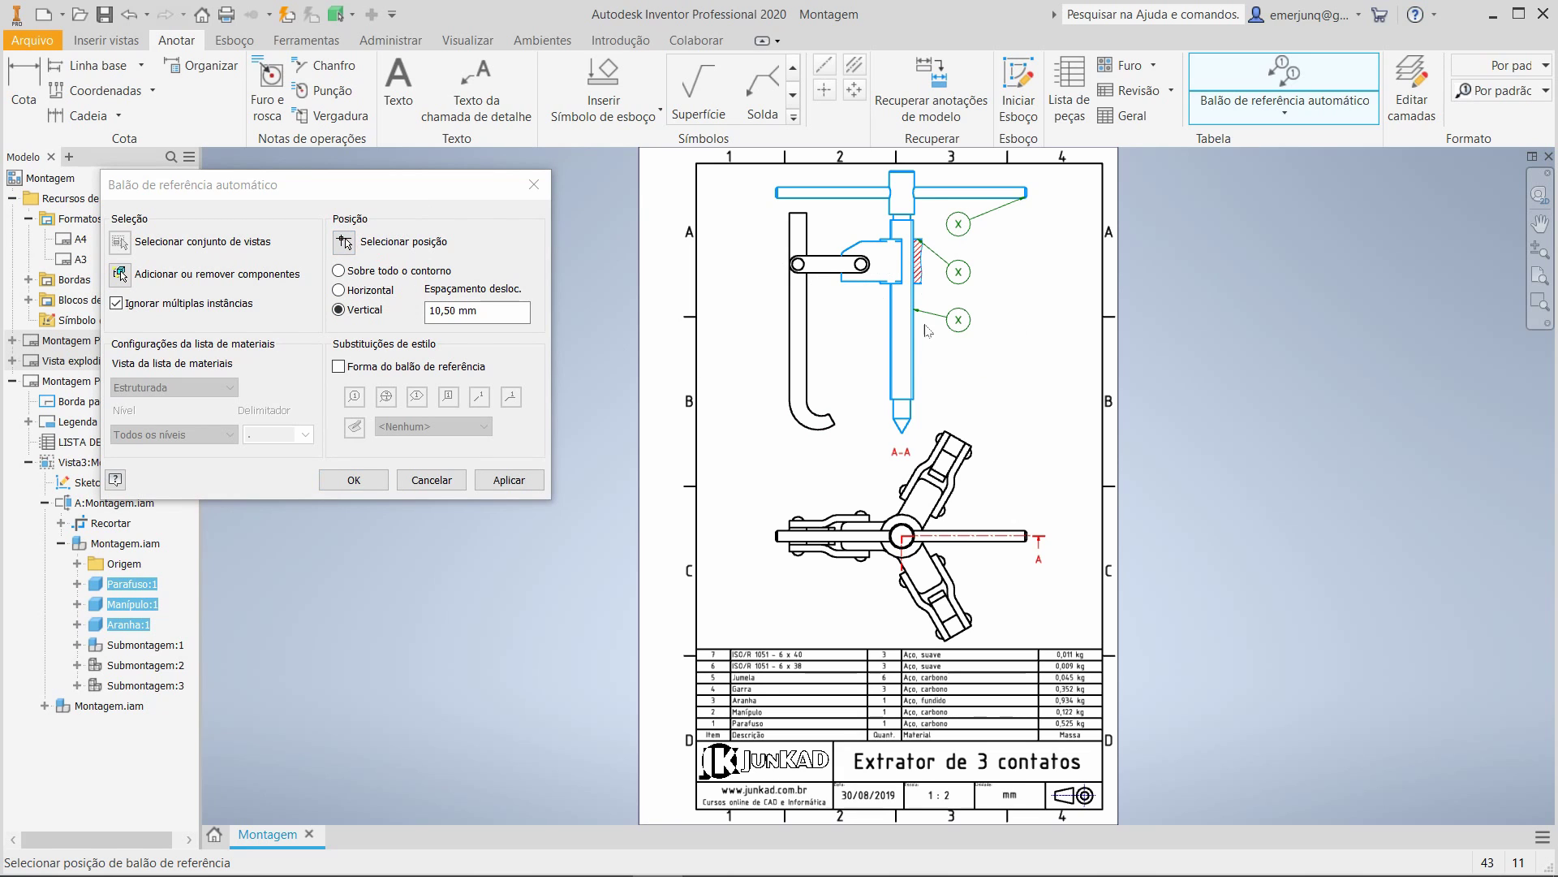
key(Return)
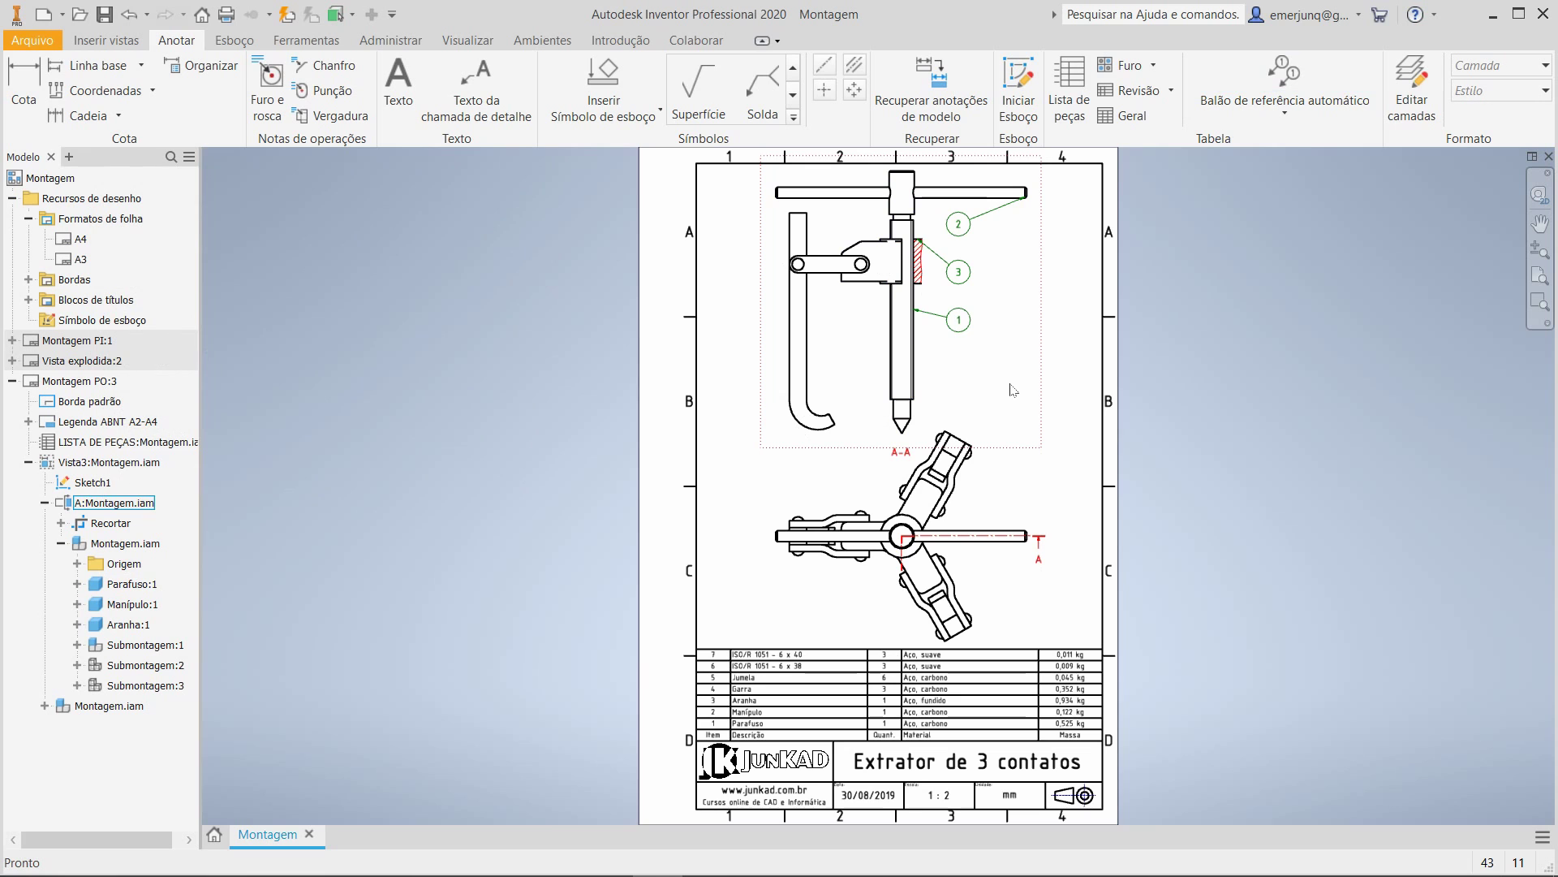
Auto-balloon the arm components in the top view, placing the balloons in a horizontal row above the horizontal arm with an offset spacing of 5.
click(1285, 112)
click(1274, 180)
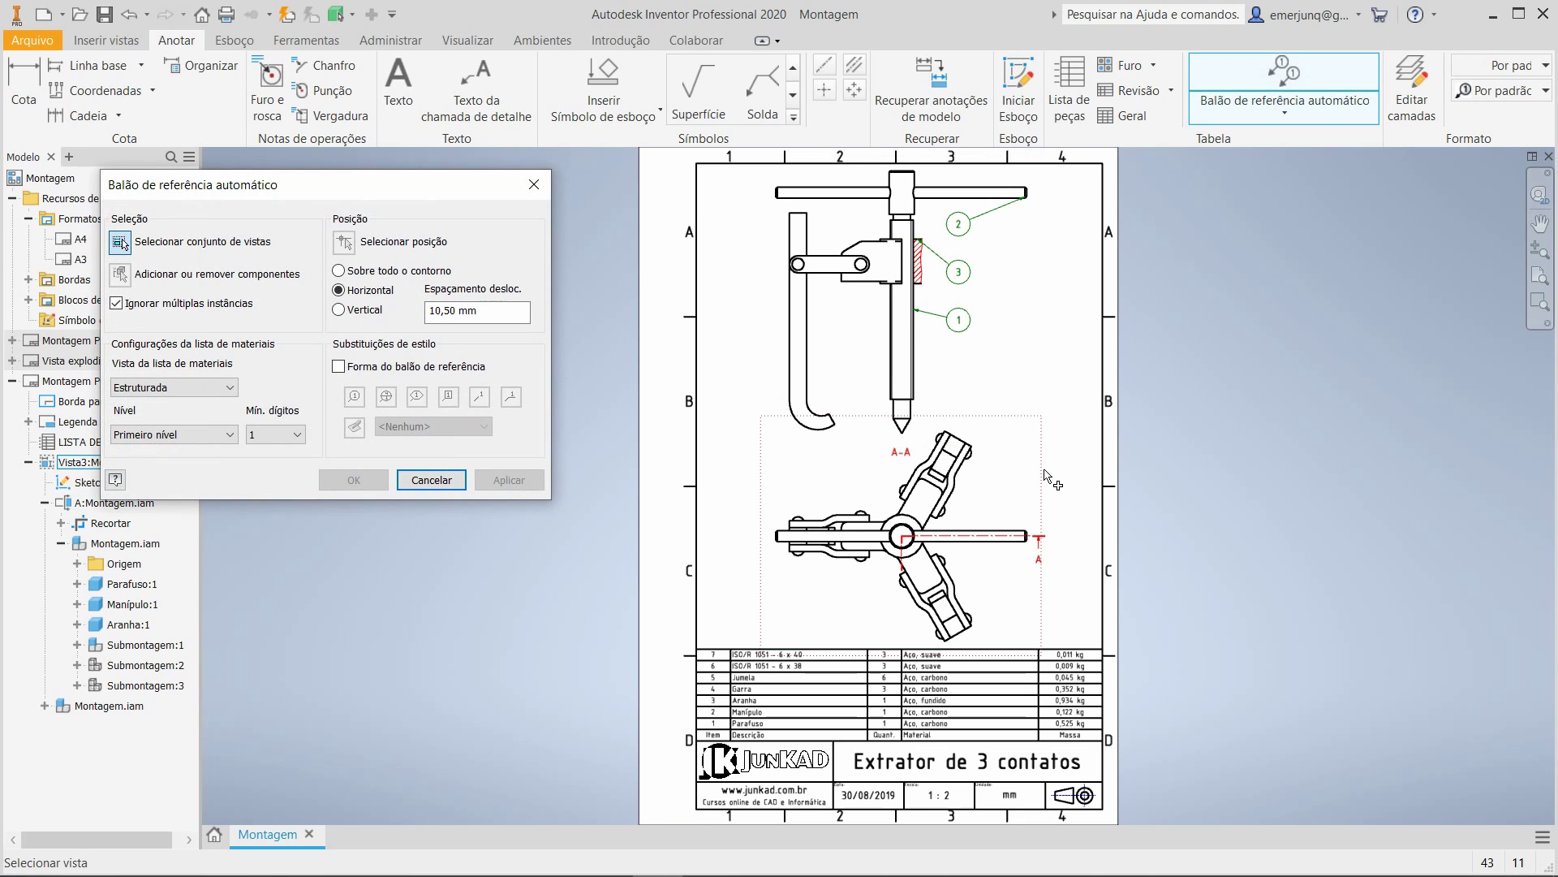
scroll(1004, 458, up, 3)
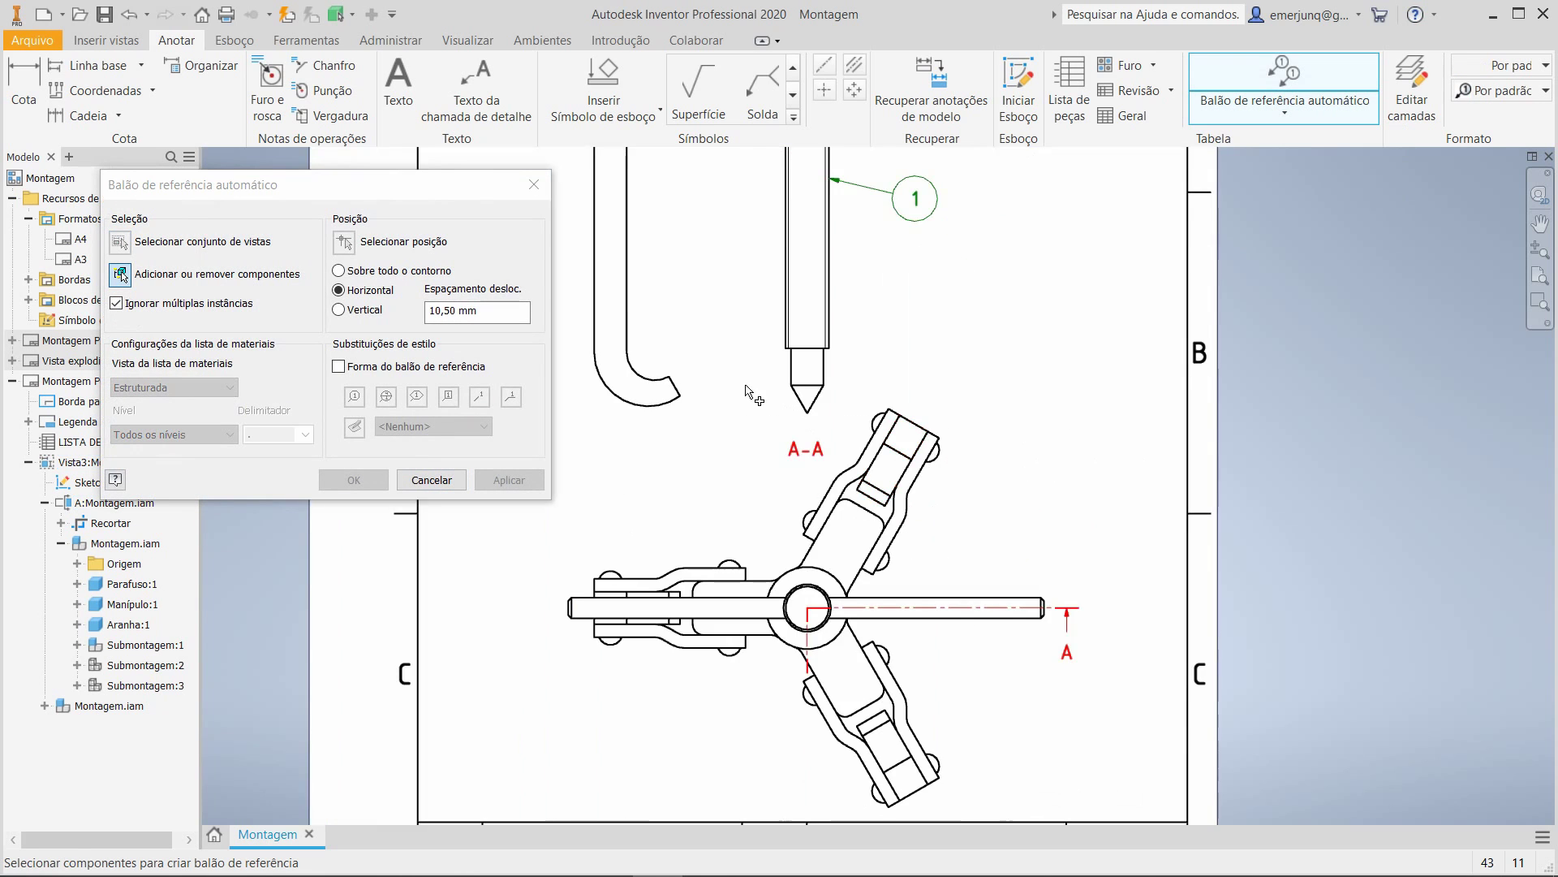
scroll(741, 387, down, 3)
mouse_move(591, 362)
mouse_down()
mouse_move(978, 473)
mouse_move(1037, 654)
mouse_up()
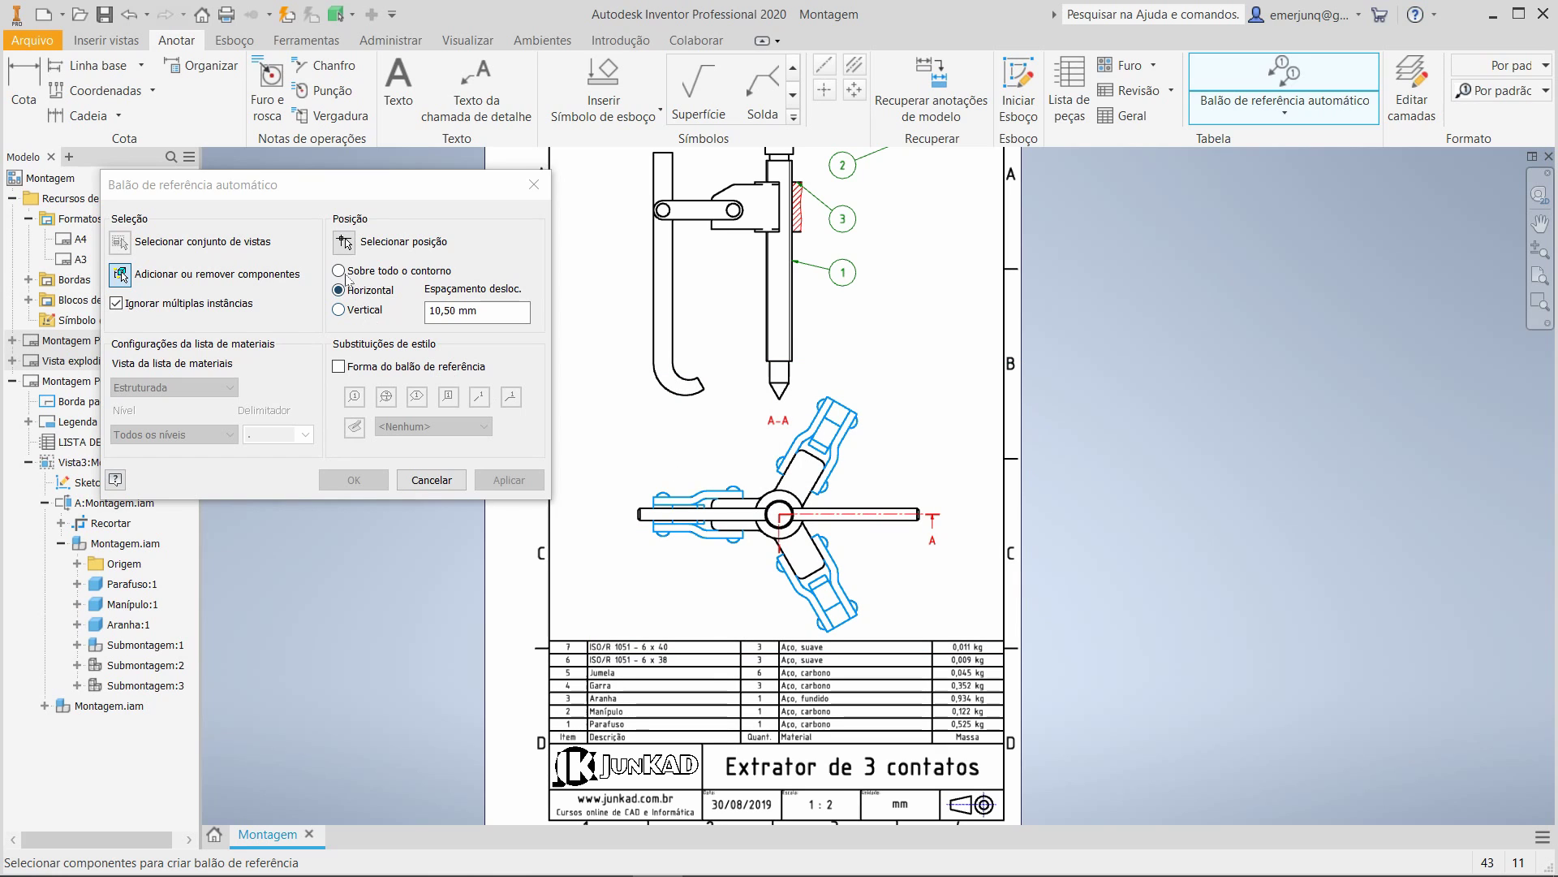
click(345, 242)
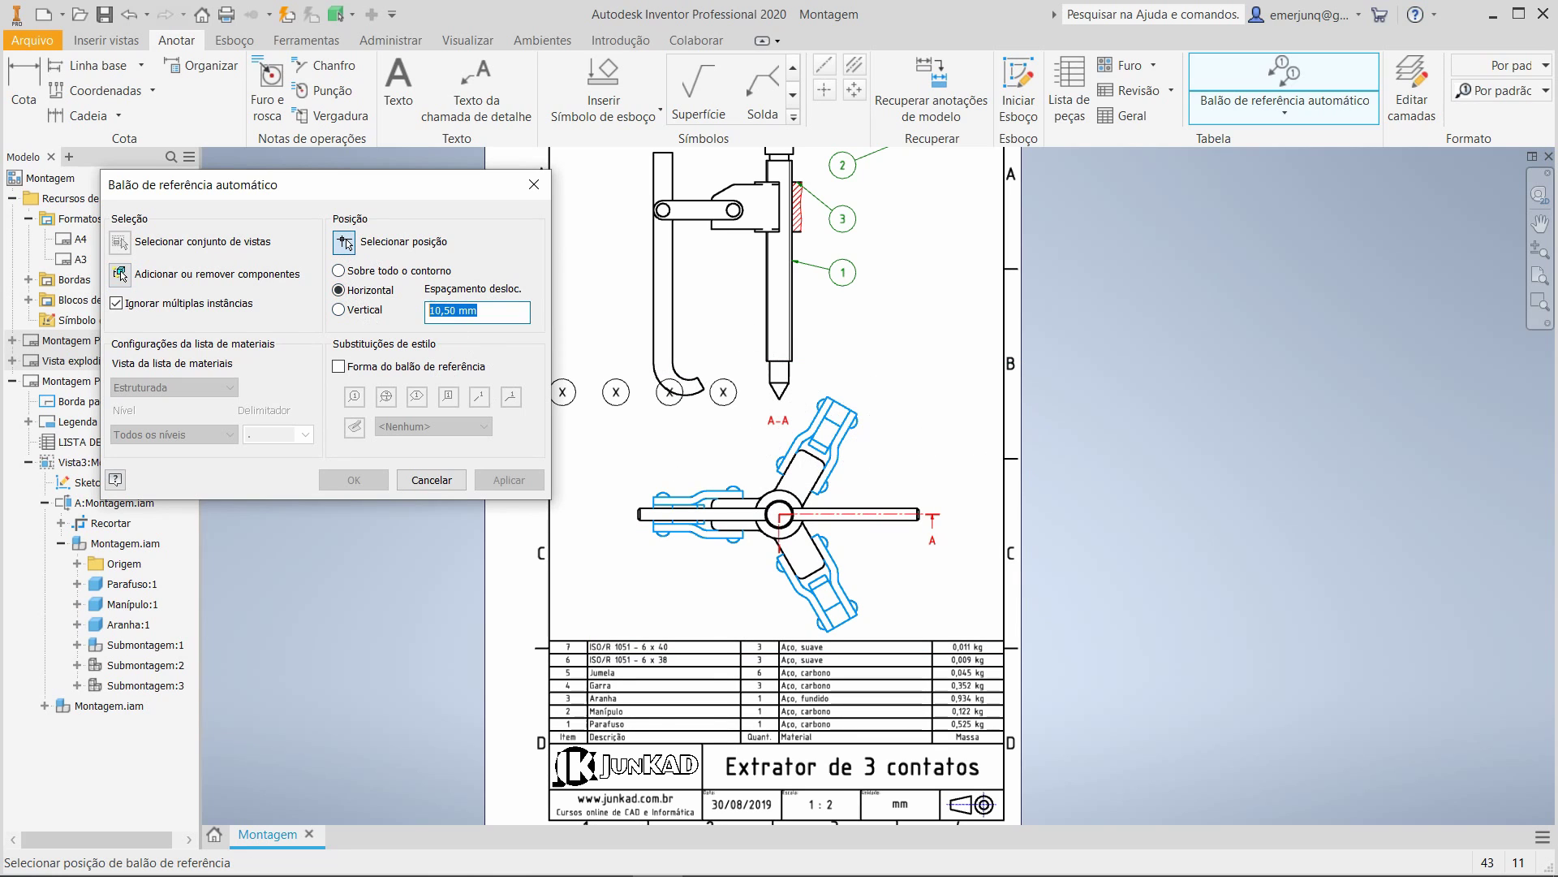
text(5)
click(844, 369)
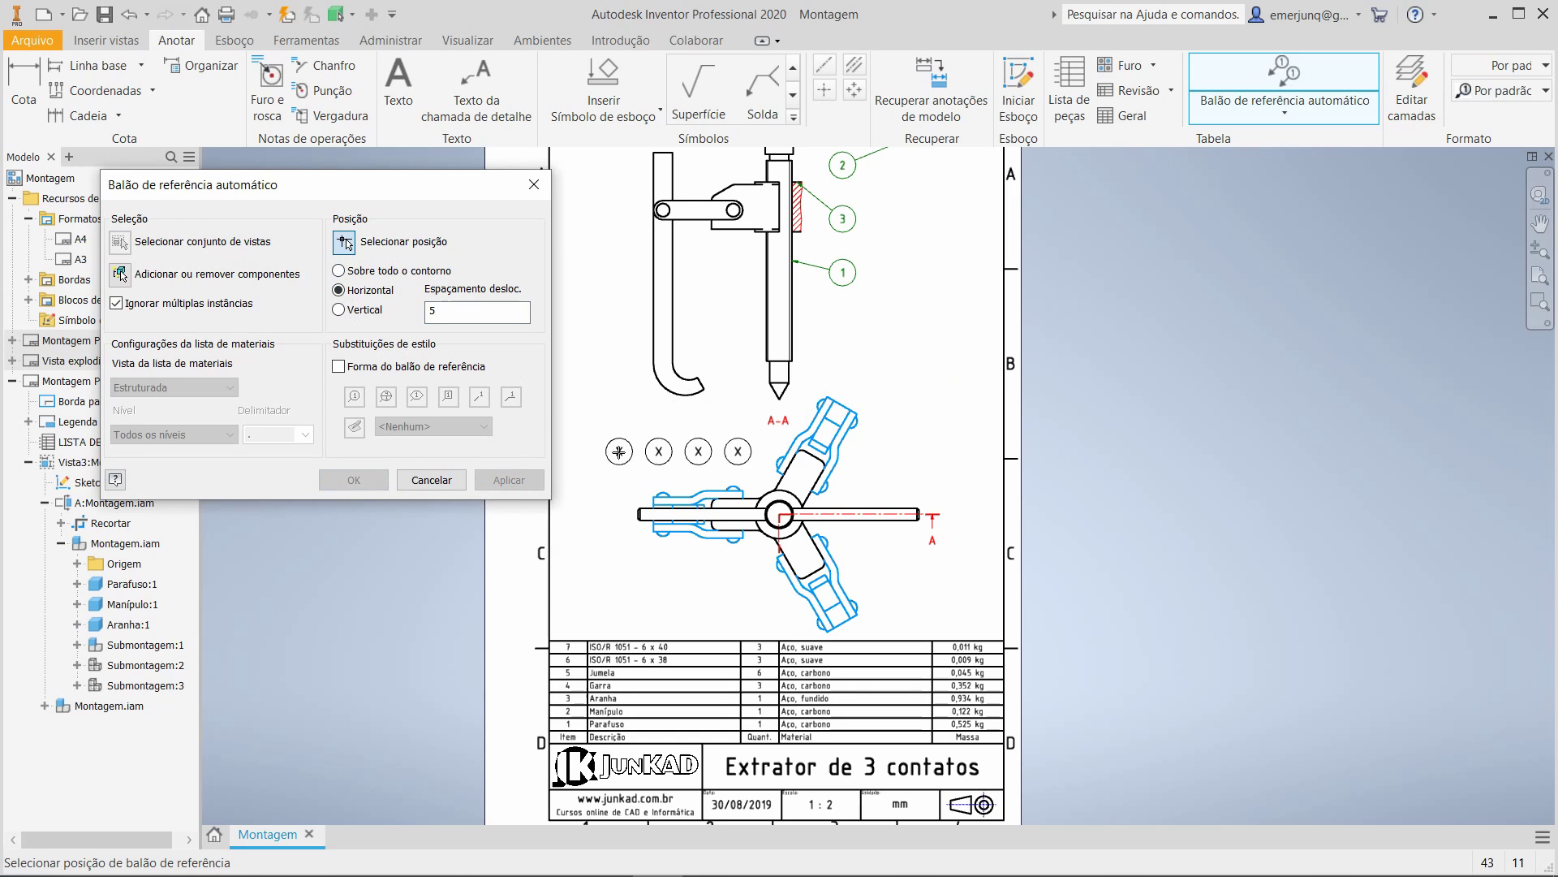
click(621, 456)
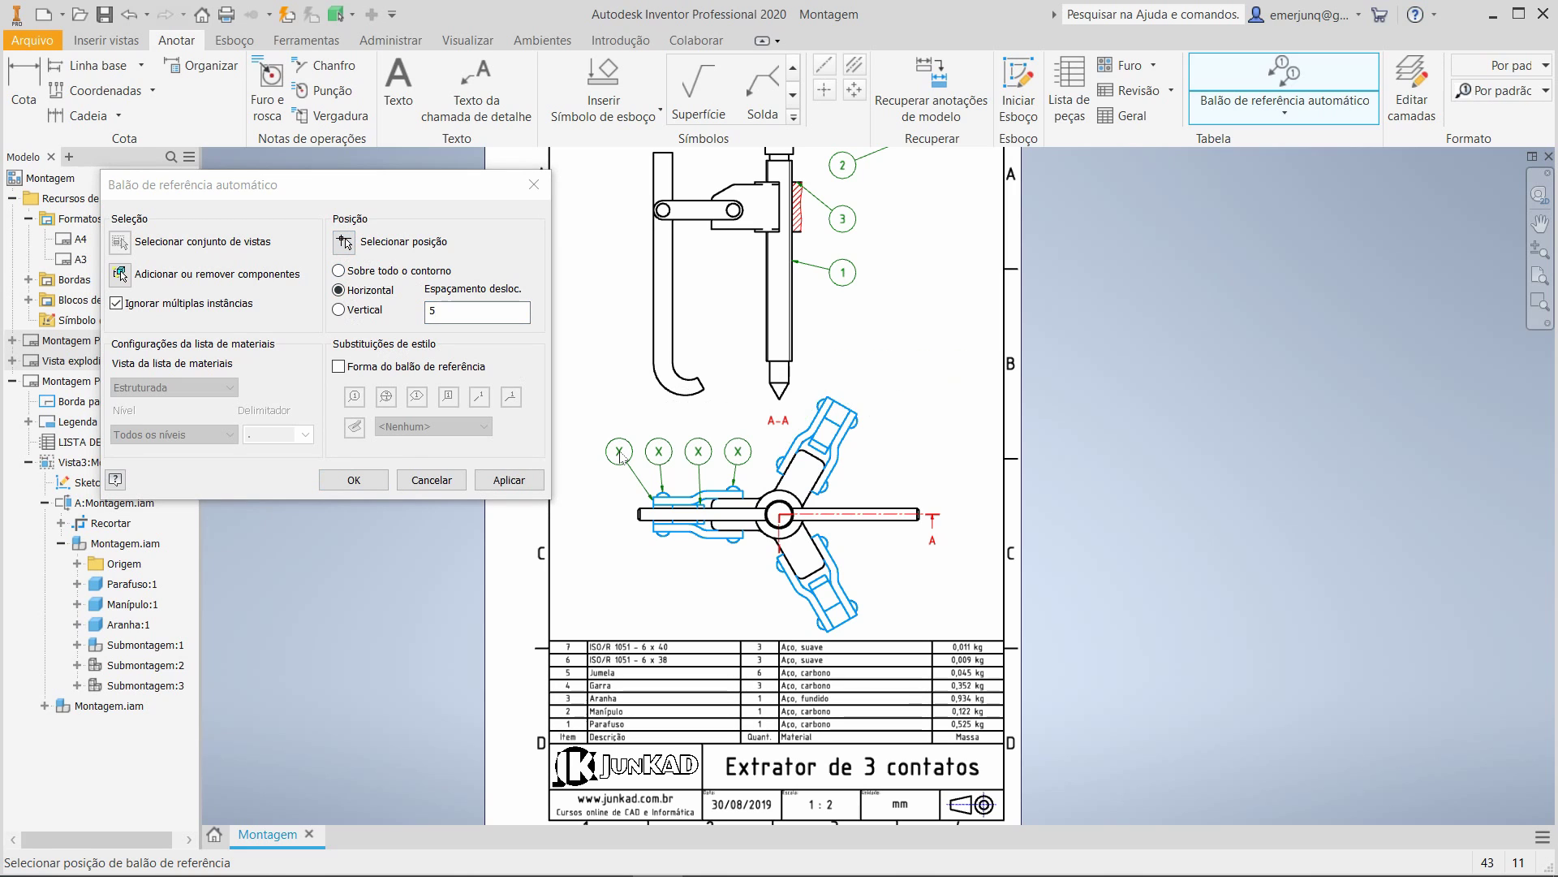
click(354, 480)
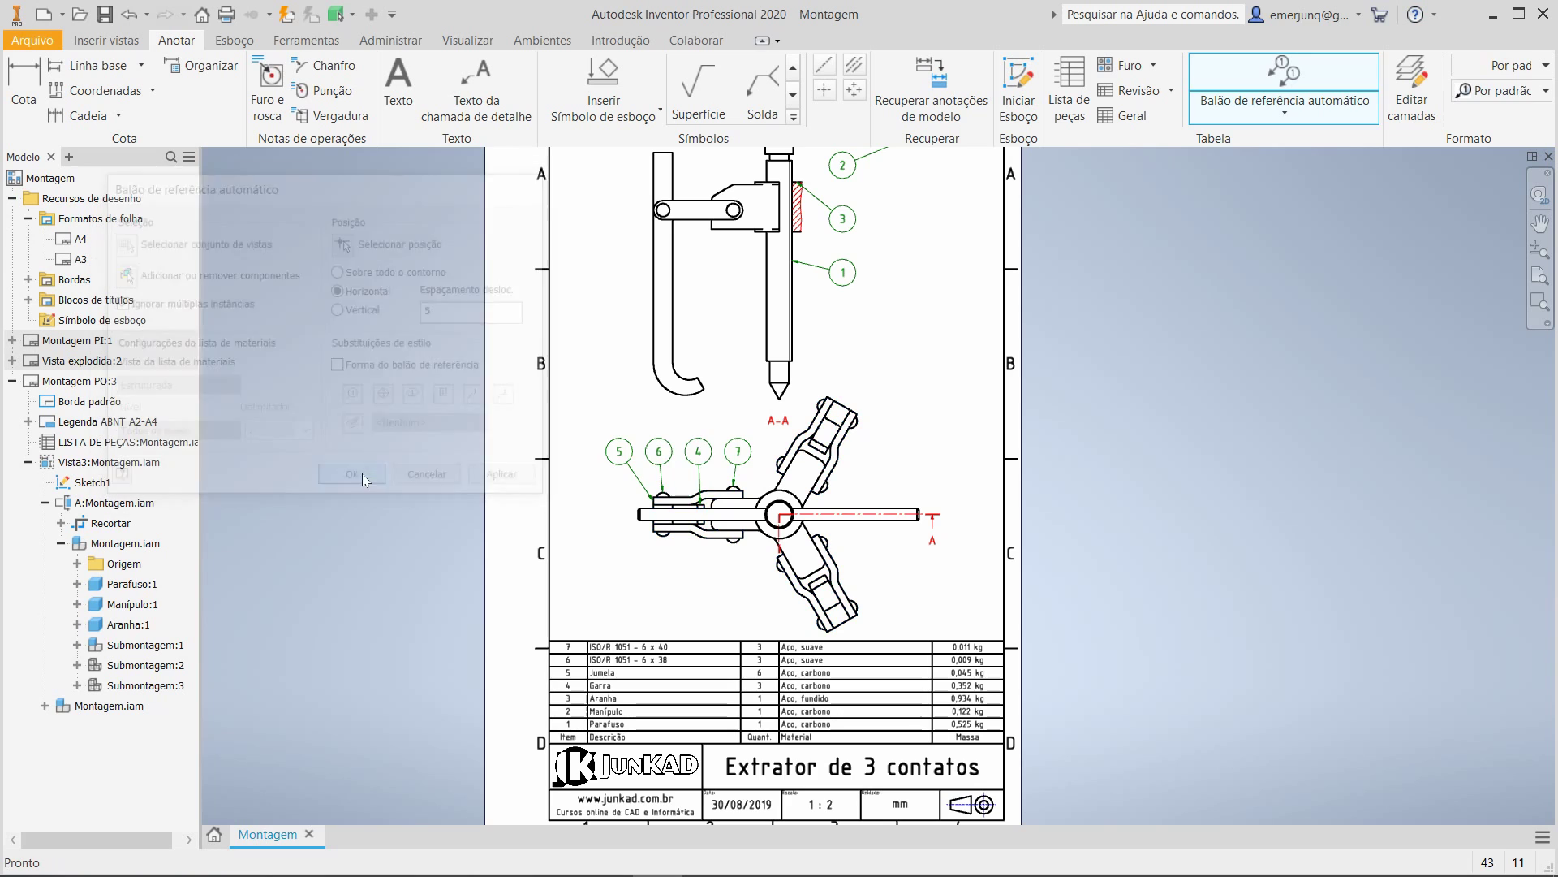
Move the leader end of balloon 7 off the edge and onto the face of its rivet head.
scroll(705, 495, up, 6)
middle_drag(705, 494, 936, 350)
scroll(936, 350, up, 3)
drag(802, 443, 771, 477)
scroll(802, 477, down, 3)
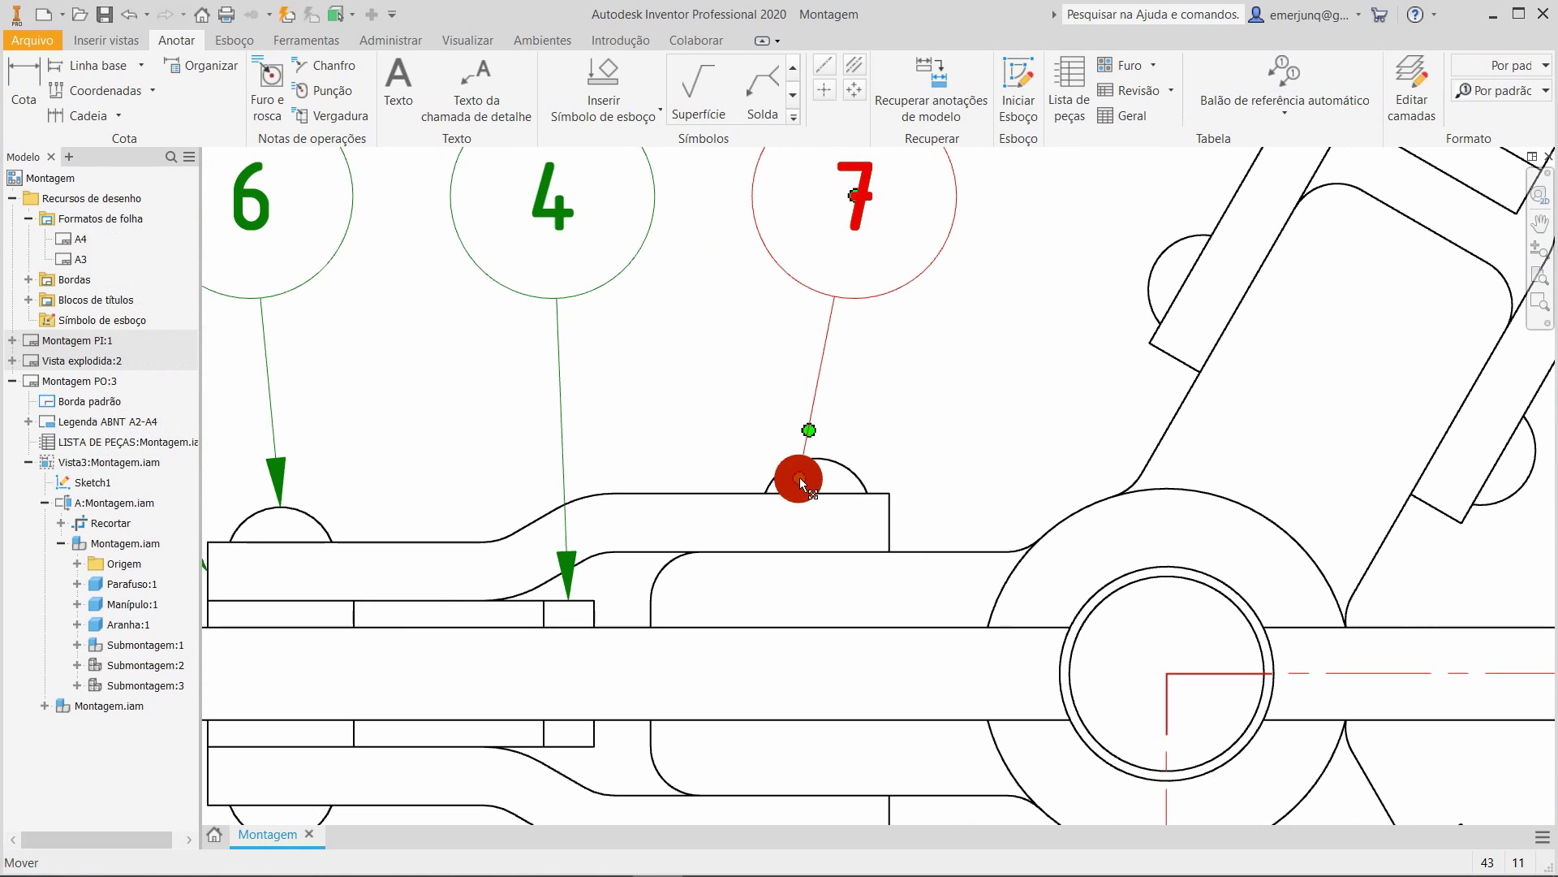
Move the leader end of balloon 4 inside the claw's outline in the top view so it ends in a dot.
scroll(718, 549, down, 2)
scroll(717, 550, down, 2)
middle_drag(718, 550, 781, 463)
scroll(732, 476, up, 6)
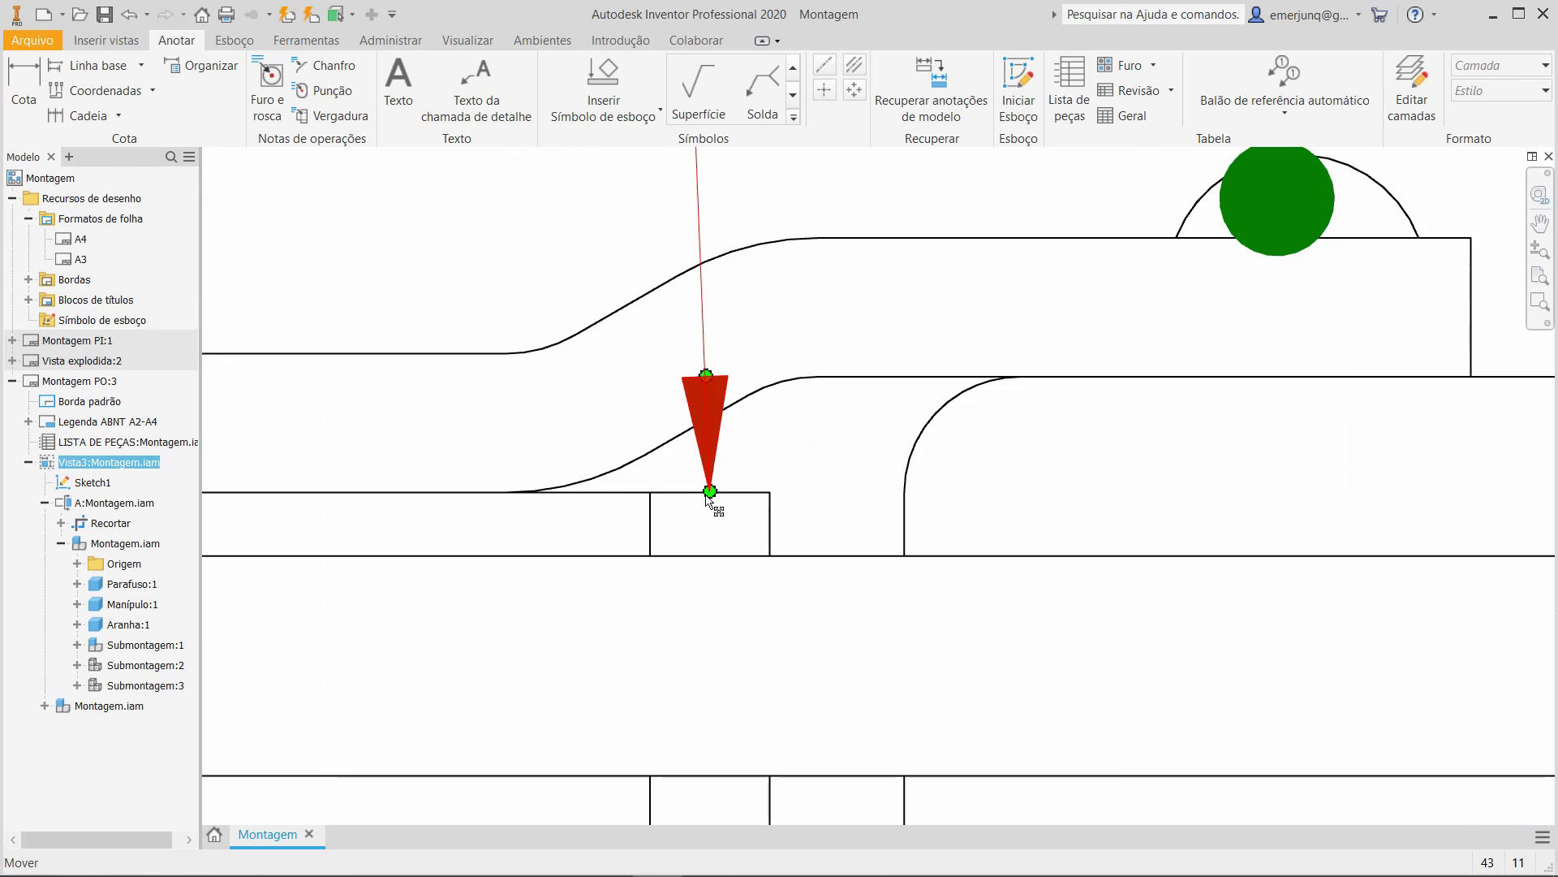
drag(709, 491, 871, 488)
drag(719, 492, 733, 522)
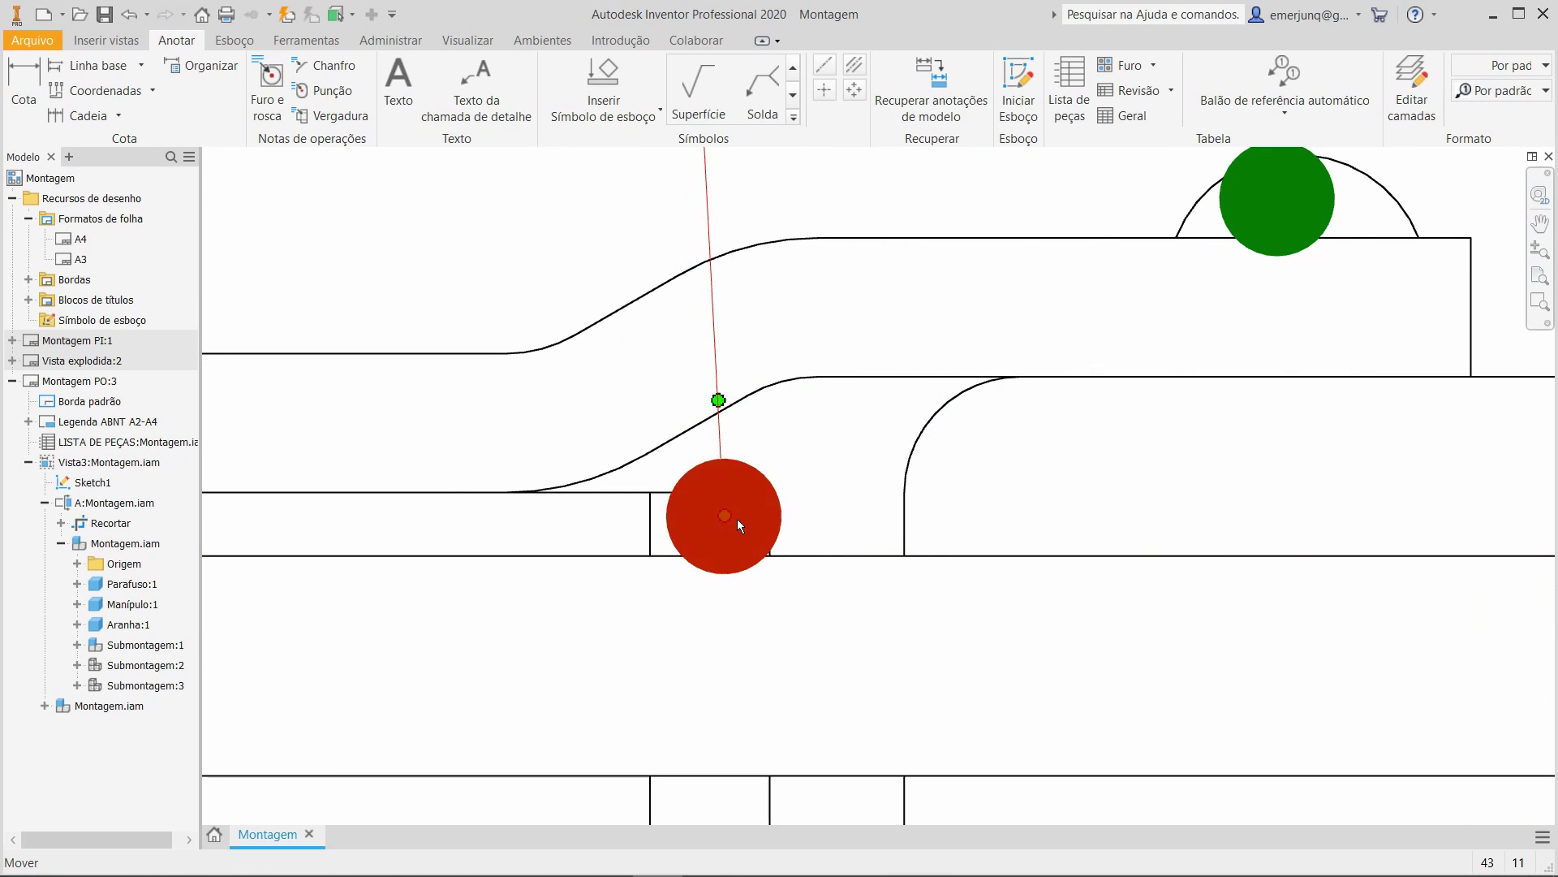
scroll(737, 518, down, 5)
Add a second leader from balloon 4 to the claw's hook in section view A-A, ending inside the hook's outline.
right_click(837, 524)
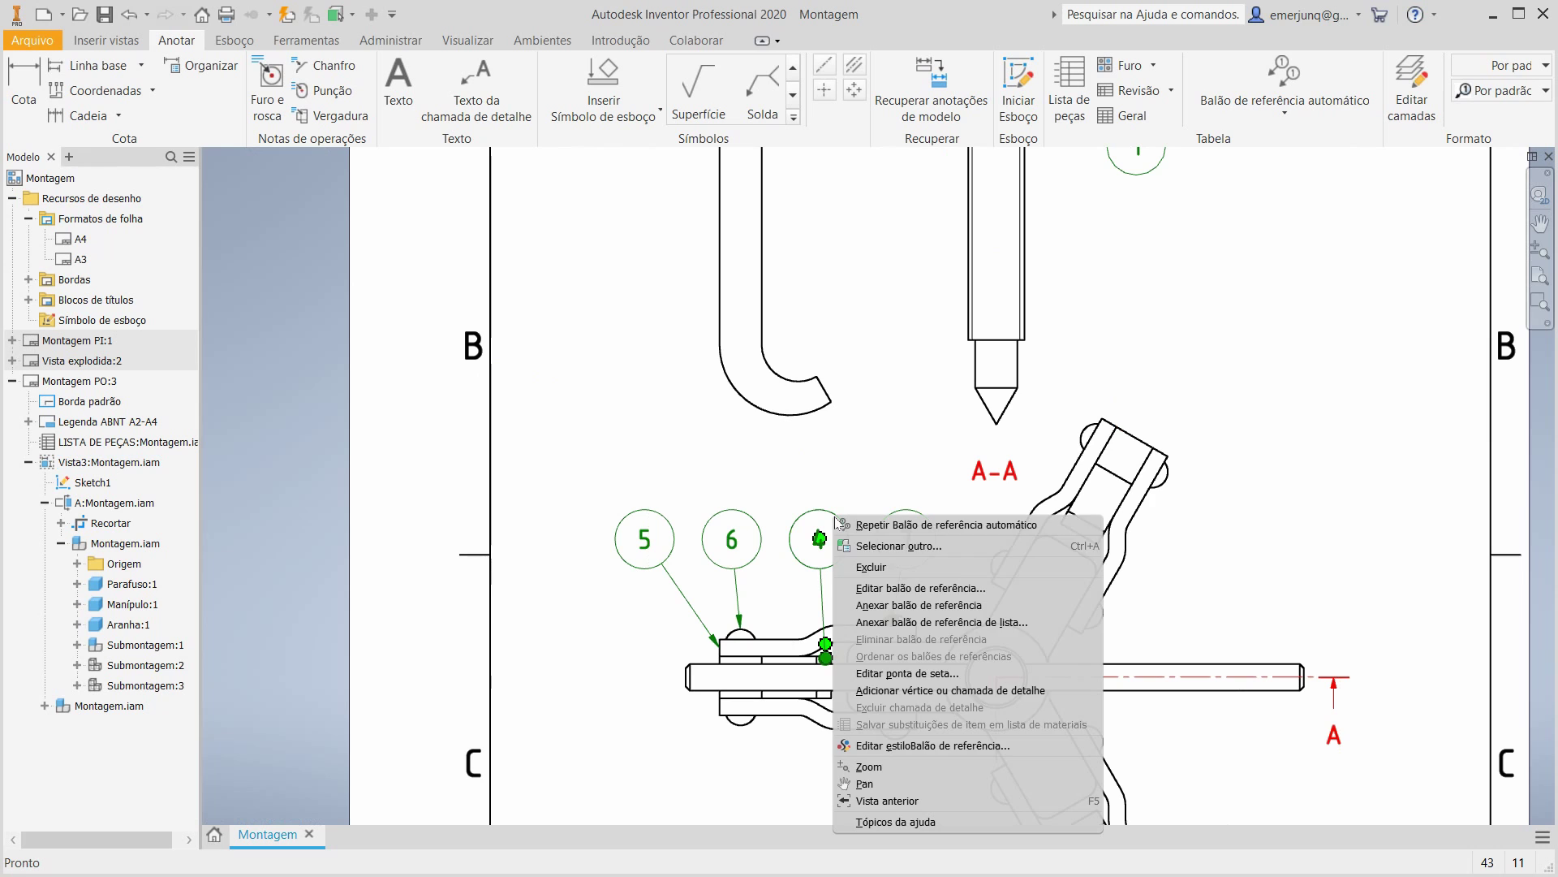
click(893, 693)
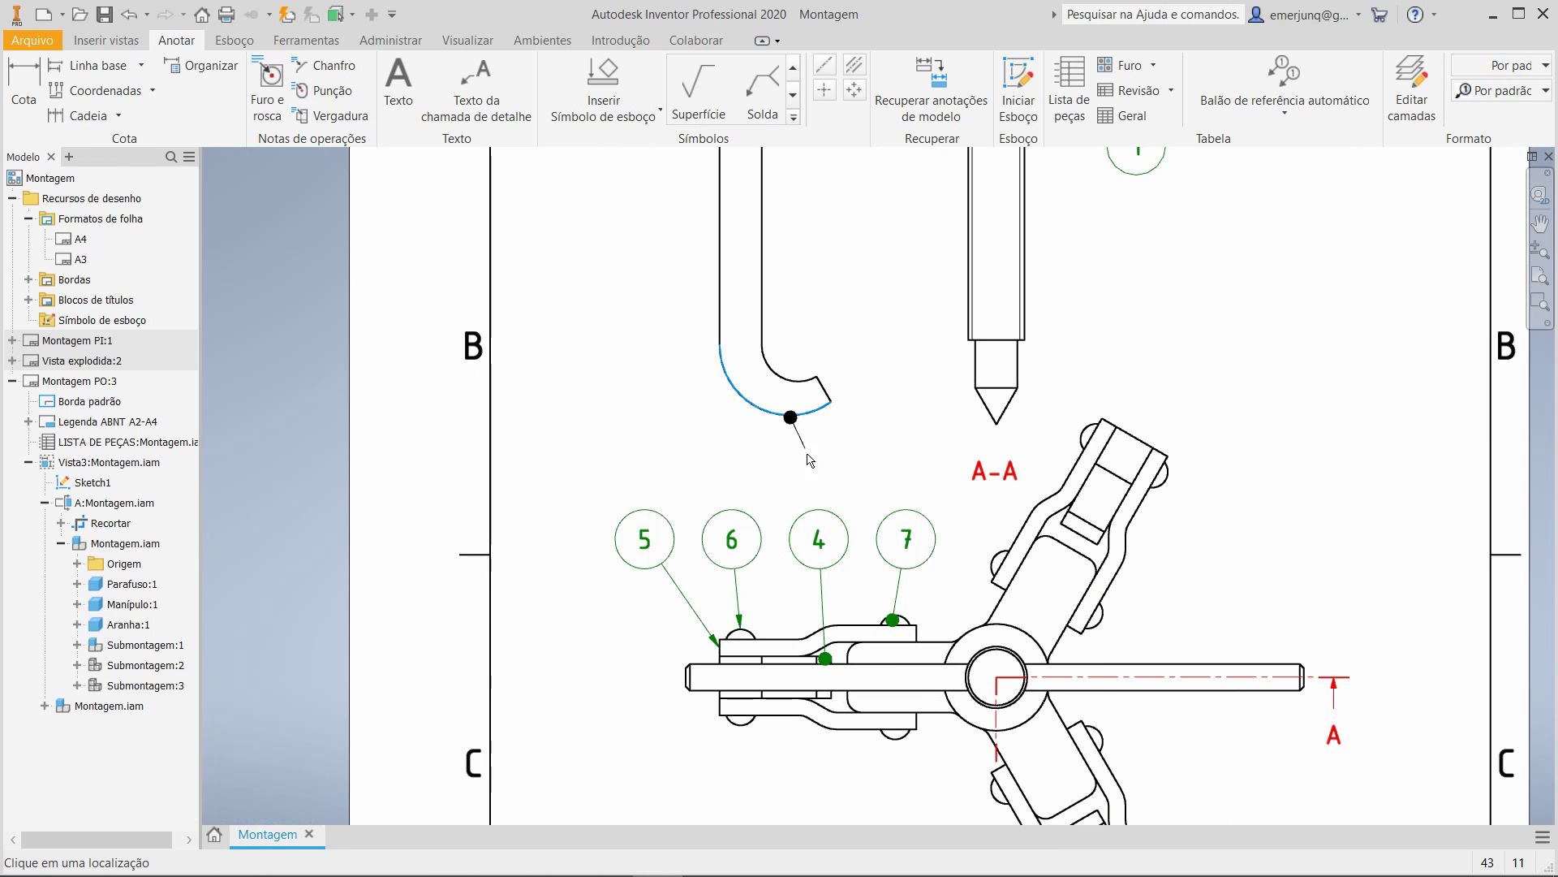
click(813, 507)
scroll(783, 405, up, 3)
drag(799, 428, 777, 383)
Move the leader ends of balloons 6 and 5 inside the outlines of their rivet and link plate in the top view.
scroll(778, 383, down, 4)
scroll(783, 527, up, 6)
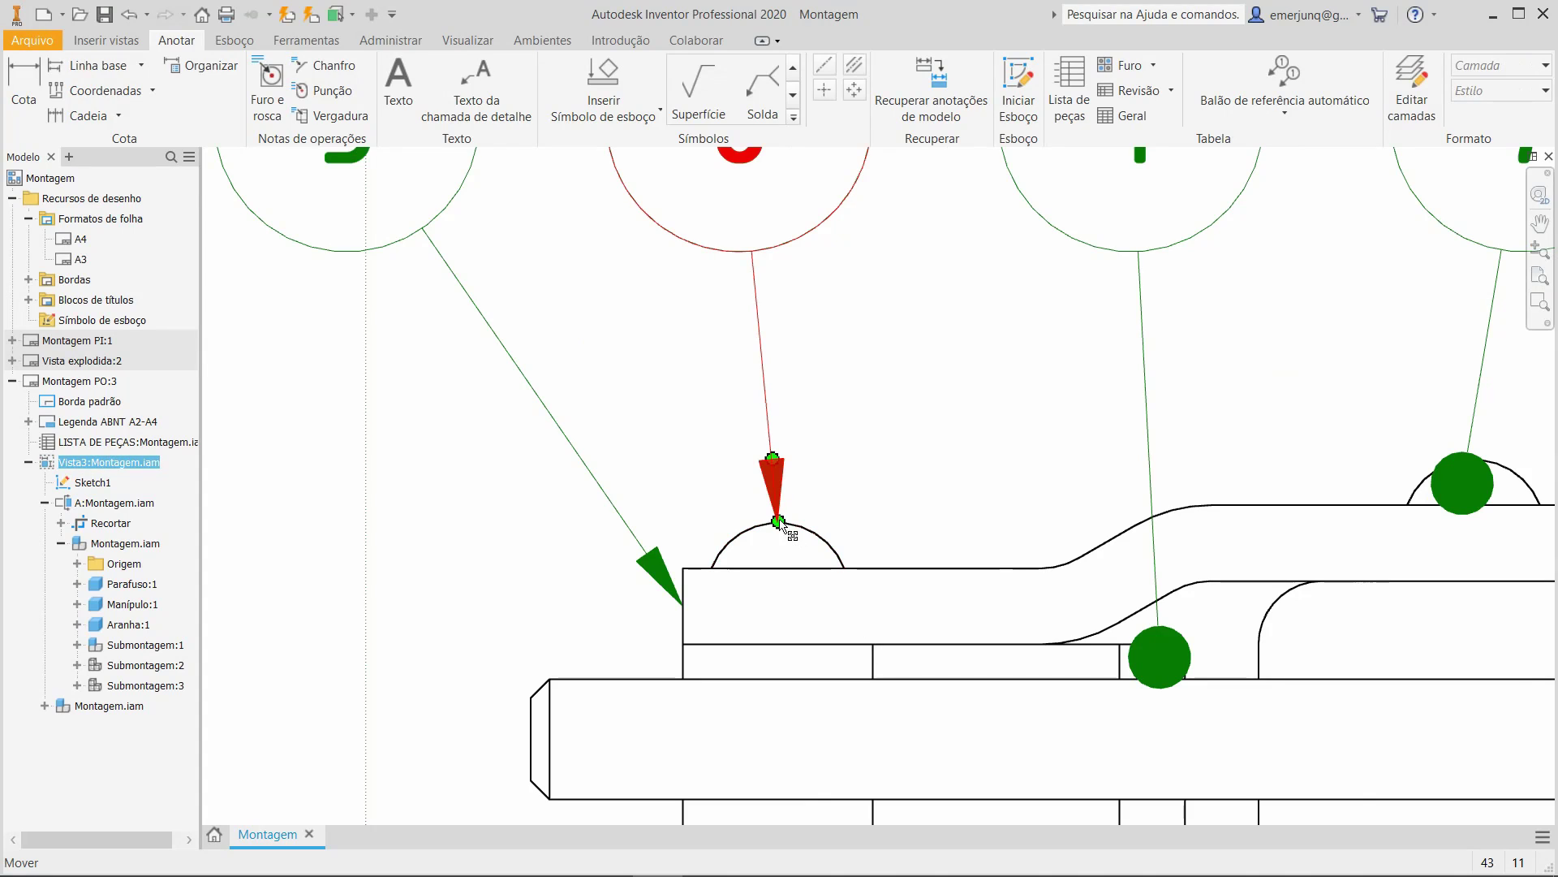
drag(786, 532, 837, 562)
scroll(905, 533, down, 4)
scroll(820, 573, up, 2)
scroll(752, 543, down, 5)
mouse_move(735, 395)
middle_down()
mouse_move(784, 514)
mouse_move(772, 500)
middle_up()
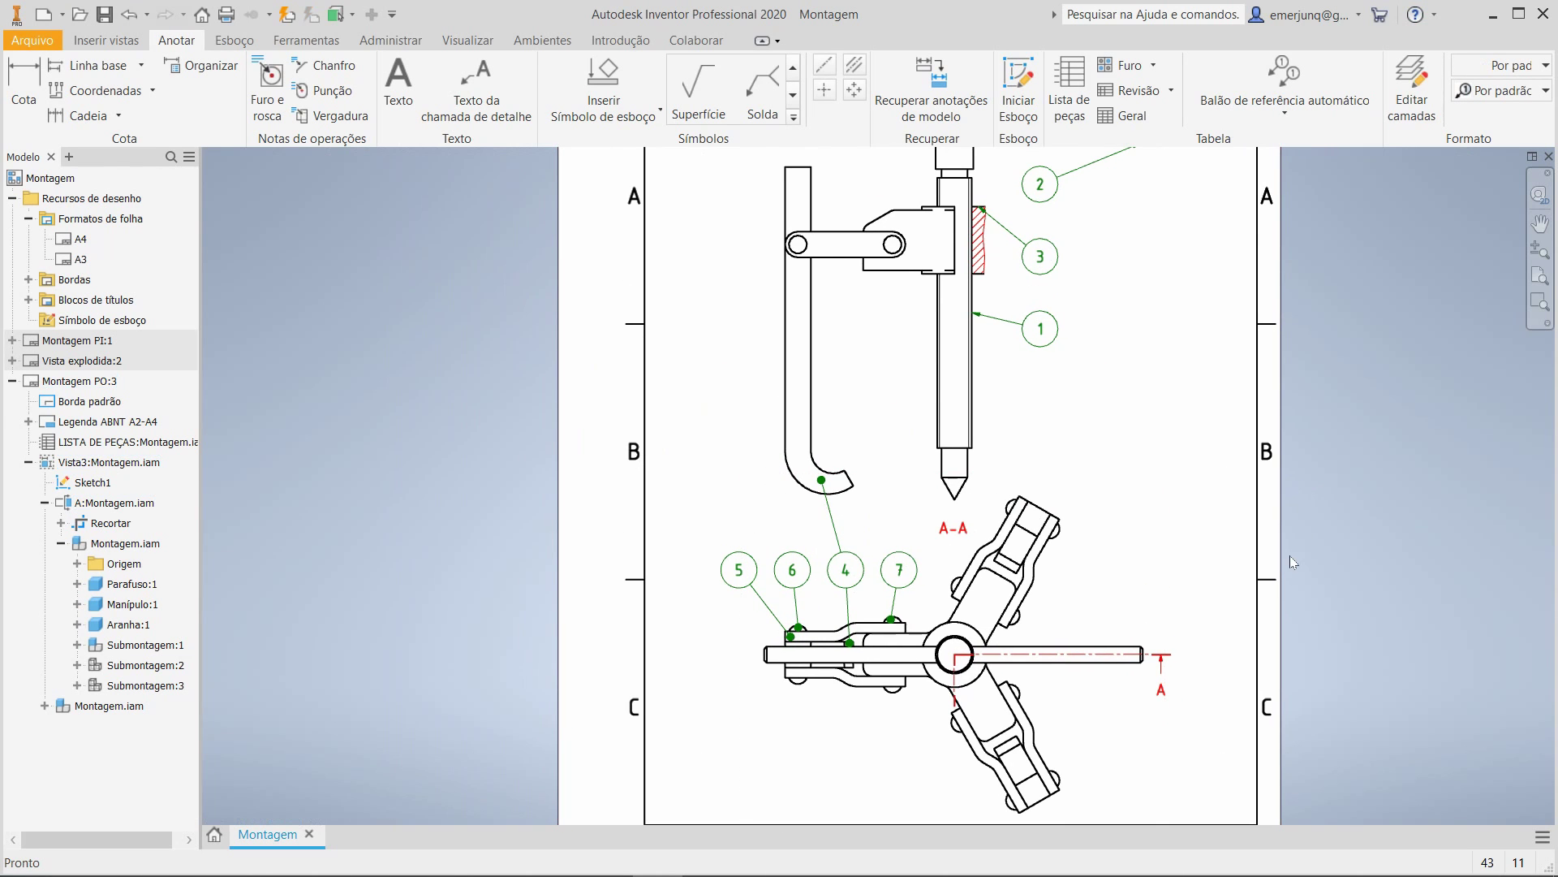
middle_drag(1262, 567, 1090, 514)
scroll(1127, 400, down, 3)
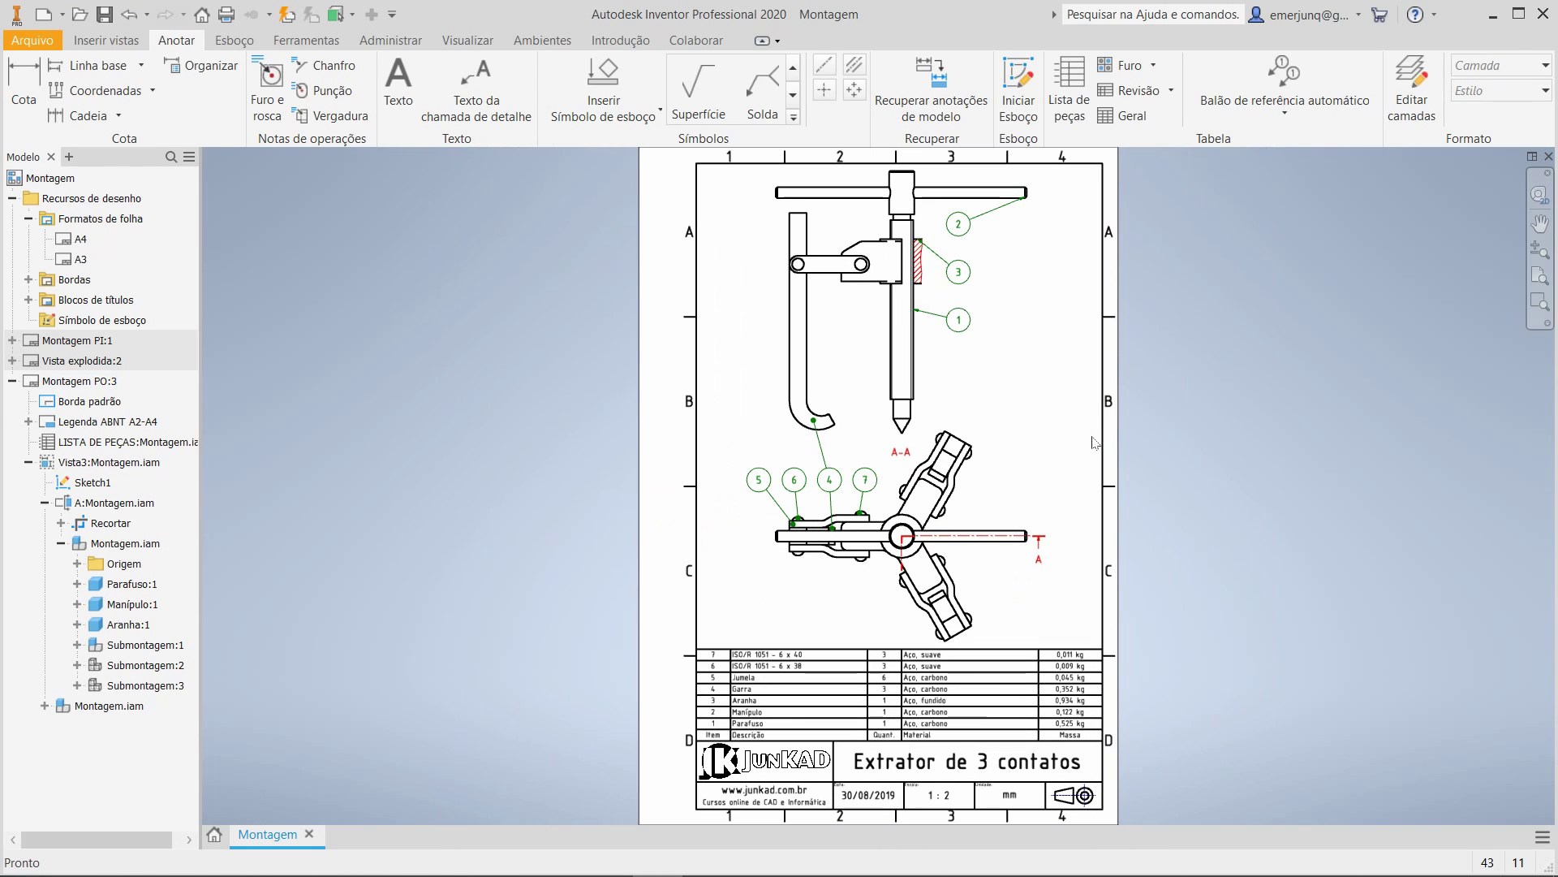
Draw a vertical centerline through the screw in section view A-A, from its head to its pointed tip.
click(825, 65)
scroll(883, 303, up, 5)
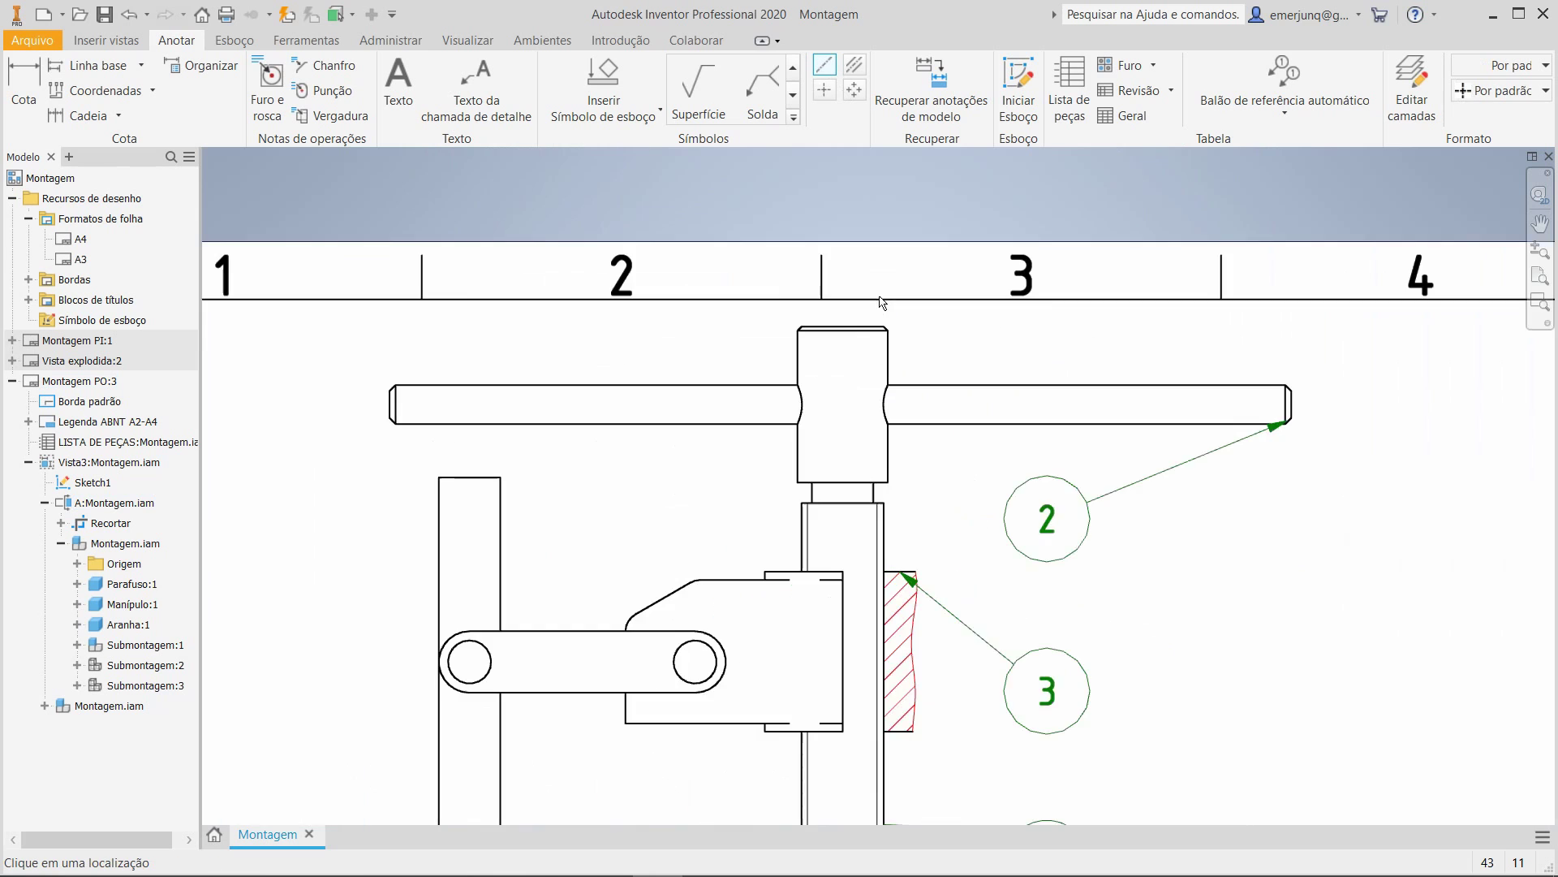
scroll(881, 432, down, 5)
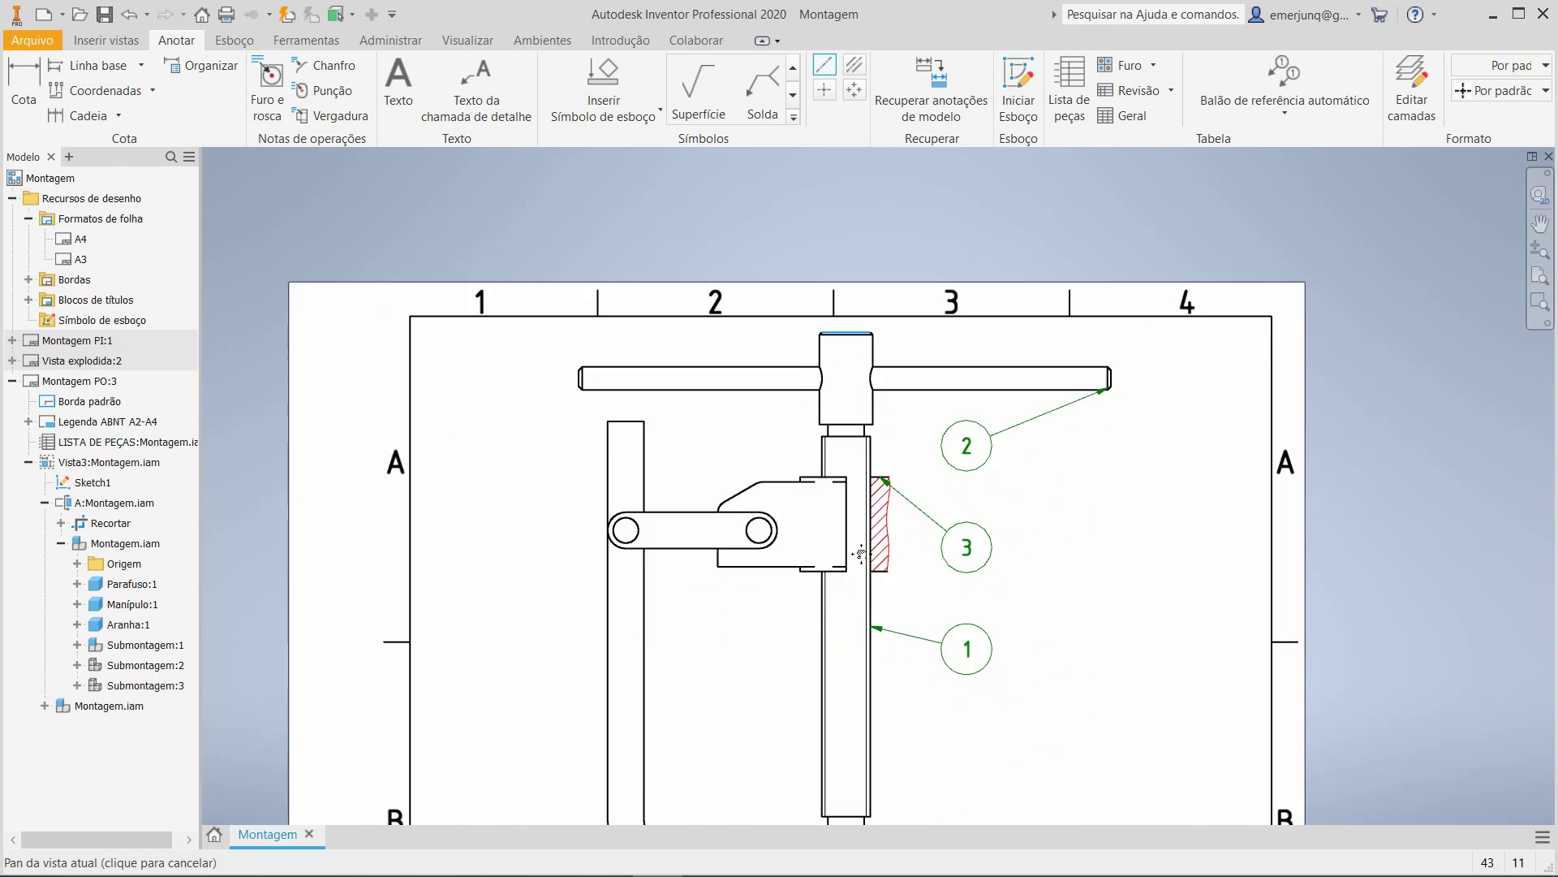
scroll(820, 491, up, 6)
right_click(878, 513)
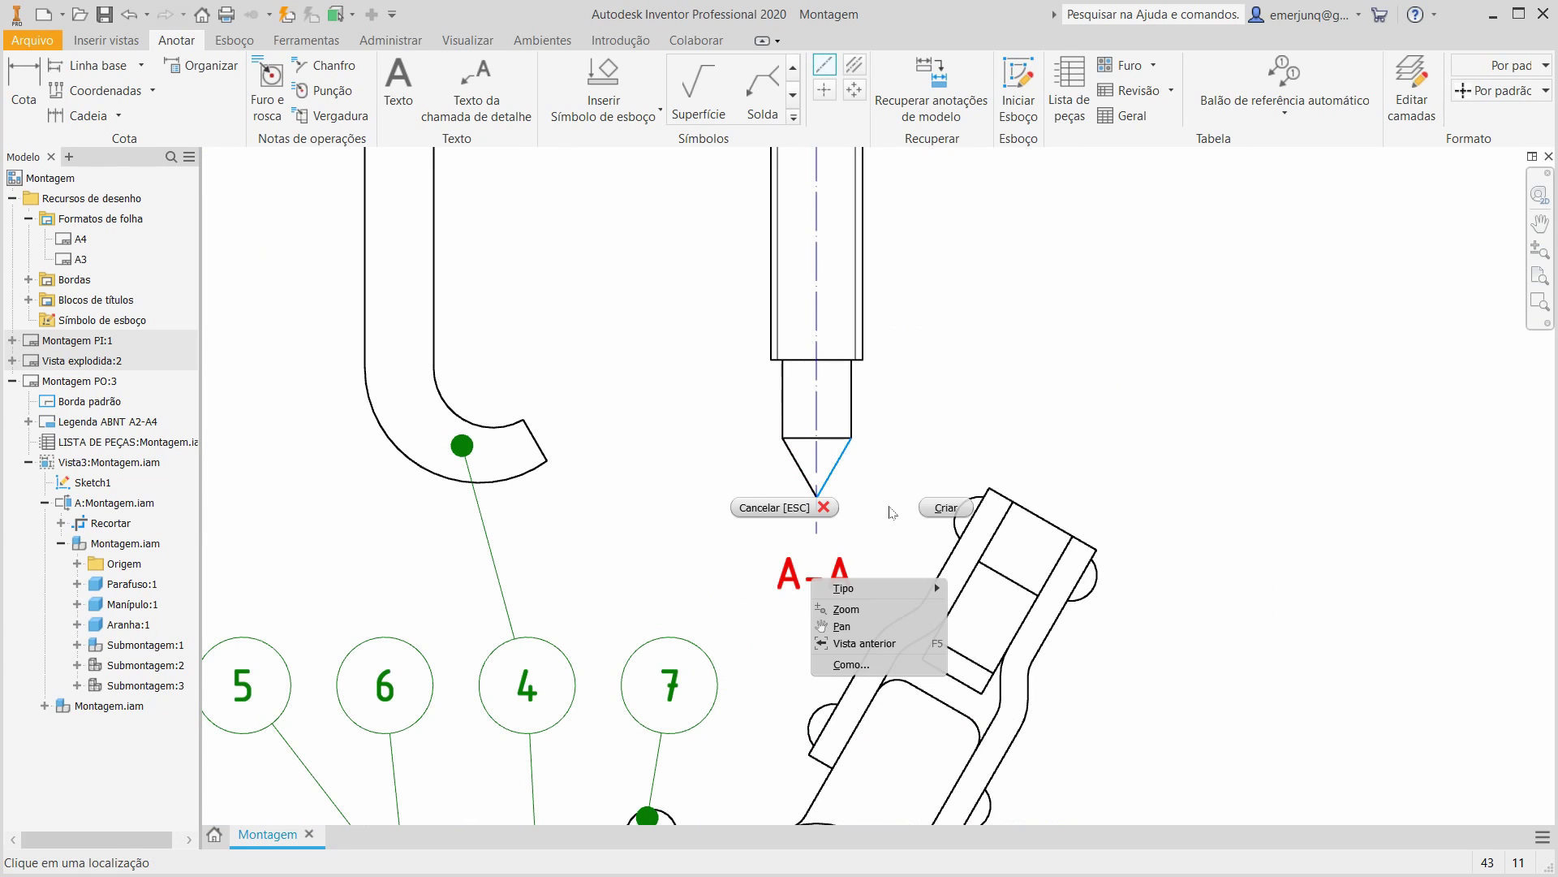
click(921, 508)
scroll(893, 488, down, 5)
middle_drag(955, 422, 956, 510)
scroll(979, 465, down, 3)
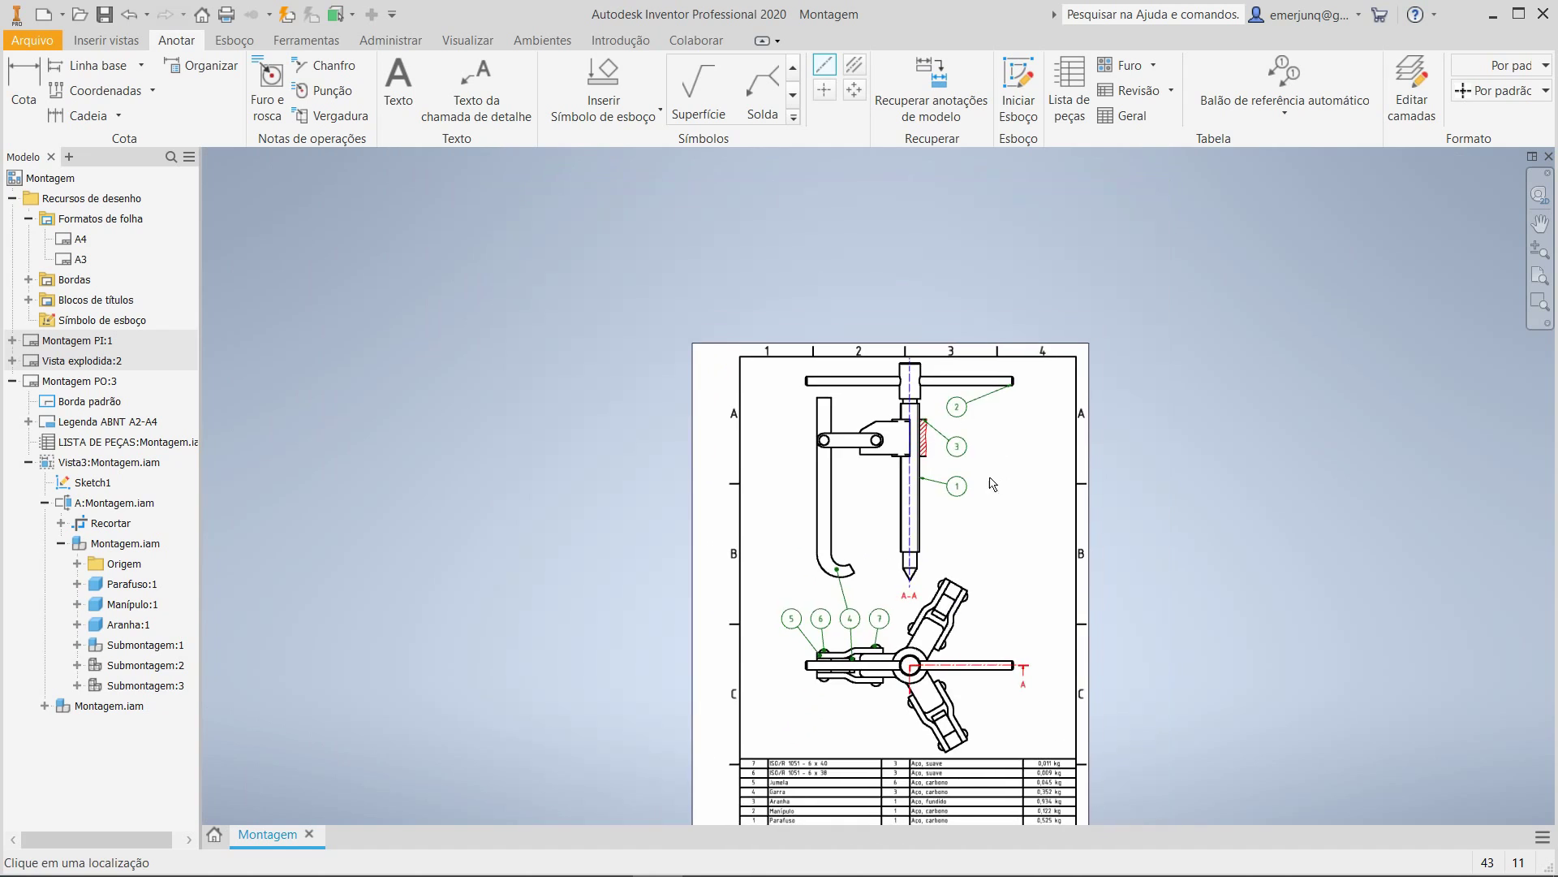
scroll(871, 503, up, 6)
key(Escape)
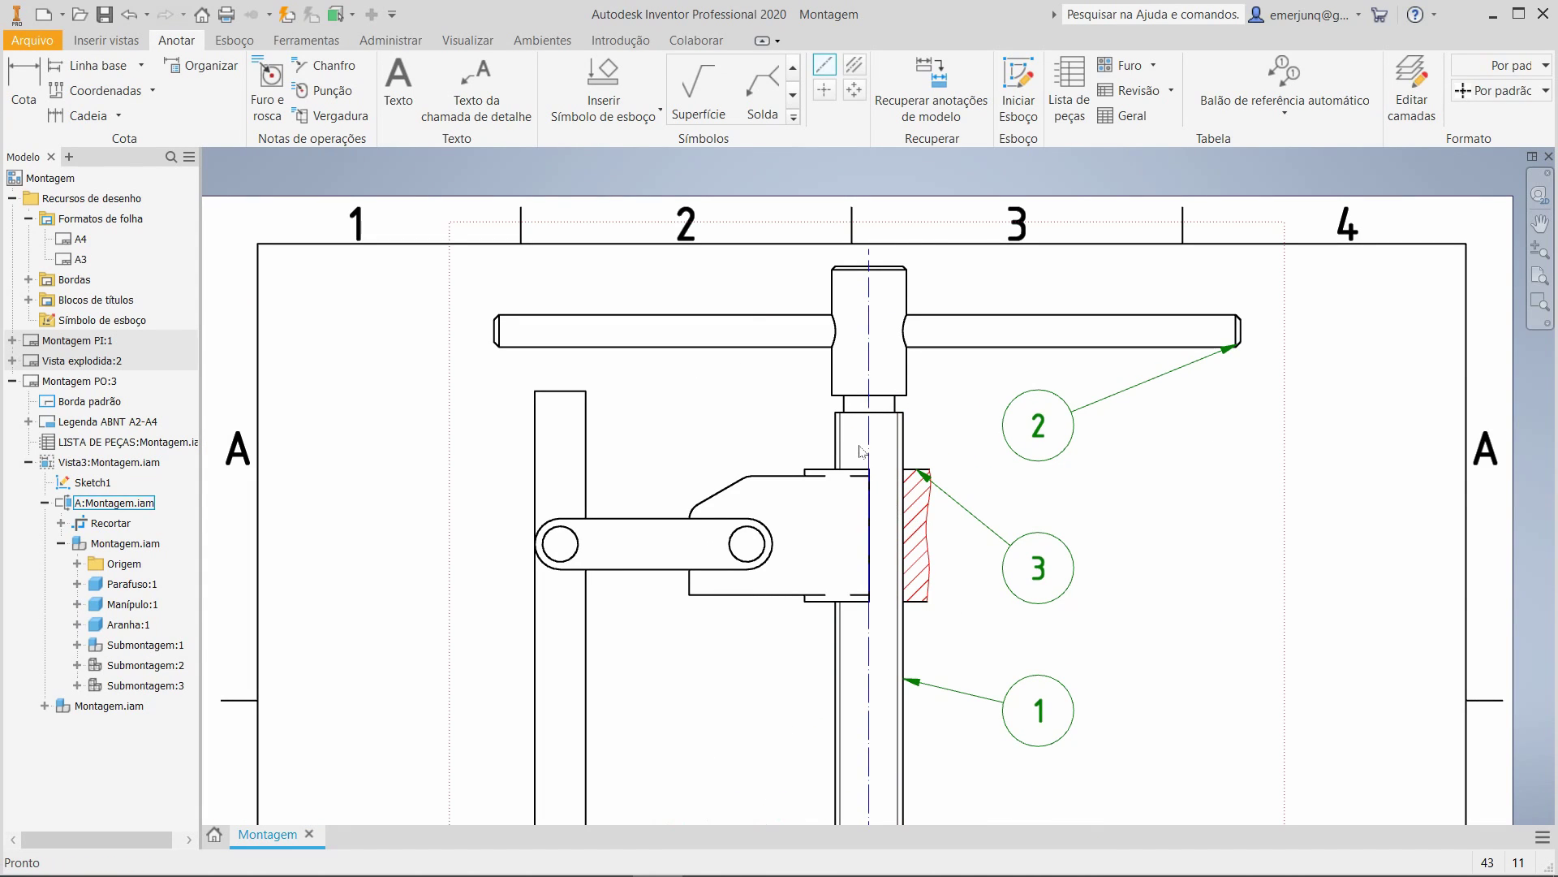
Turn off the visibility of the hub's vertical section edge that overlaps the screw's centerline.
click(884, 579)
right_click(870, 524)
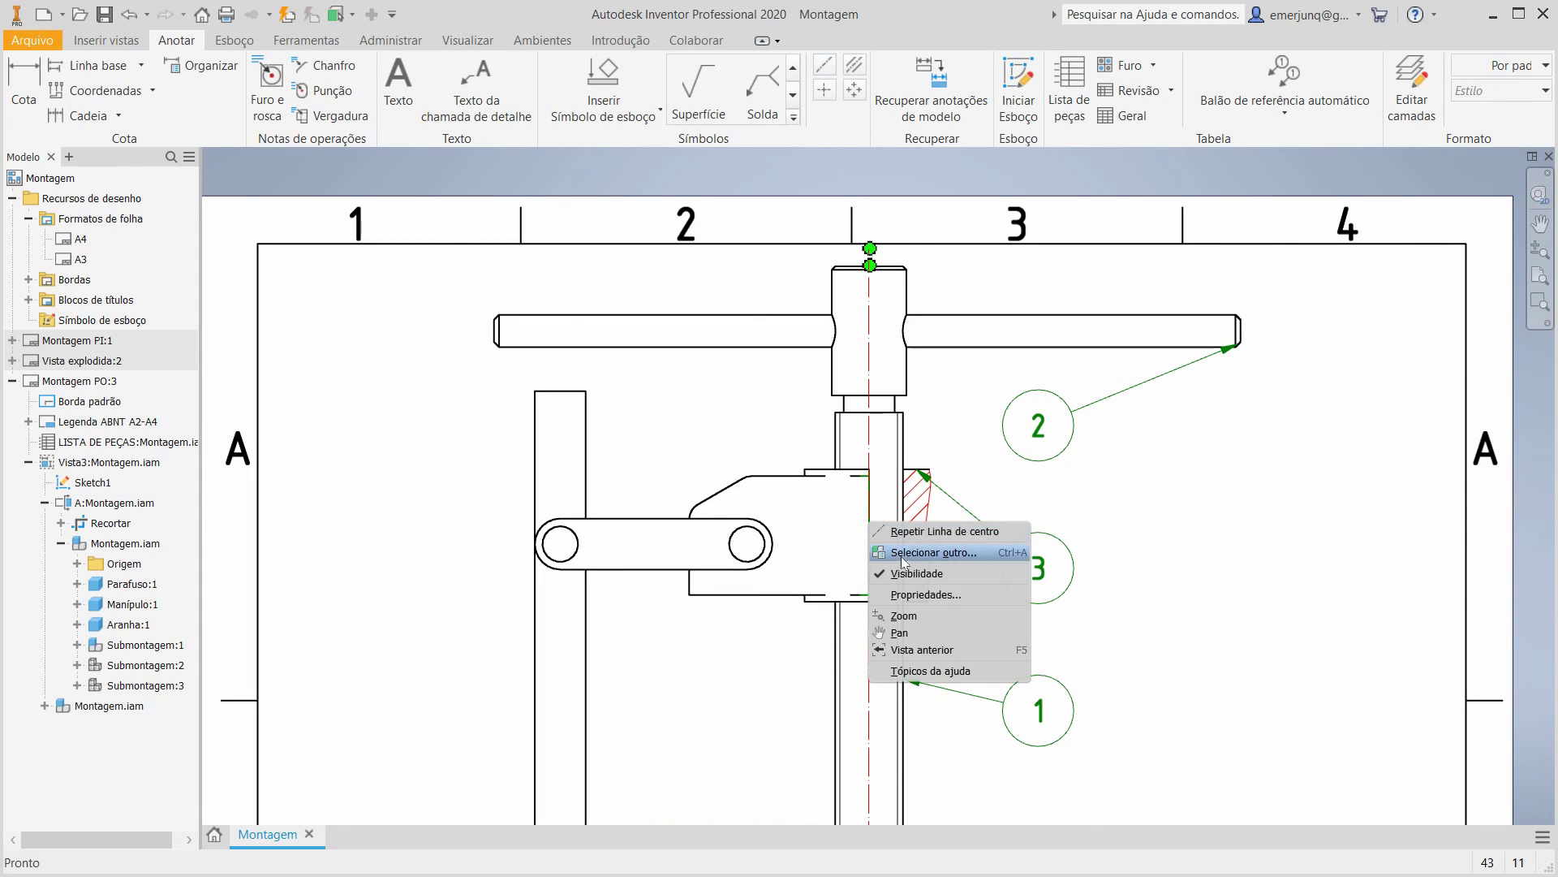
click(892, 572)
click(890, 555)
scroll(874, 511, down, 3)
middle_drag(988, 550, 952, 558)
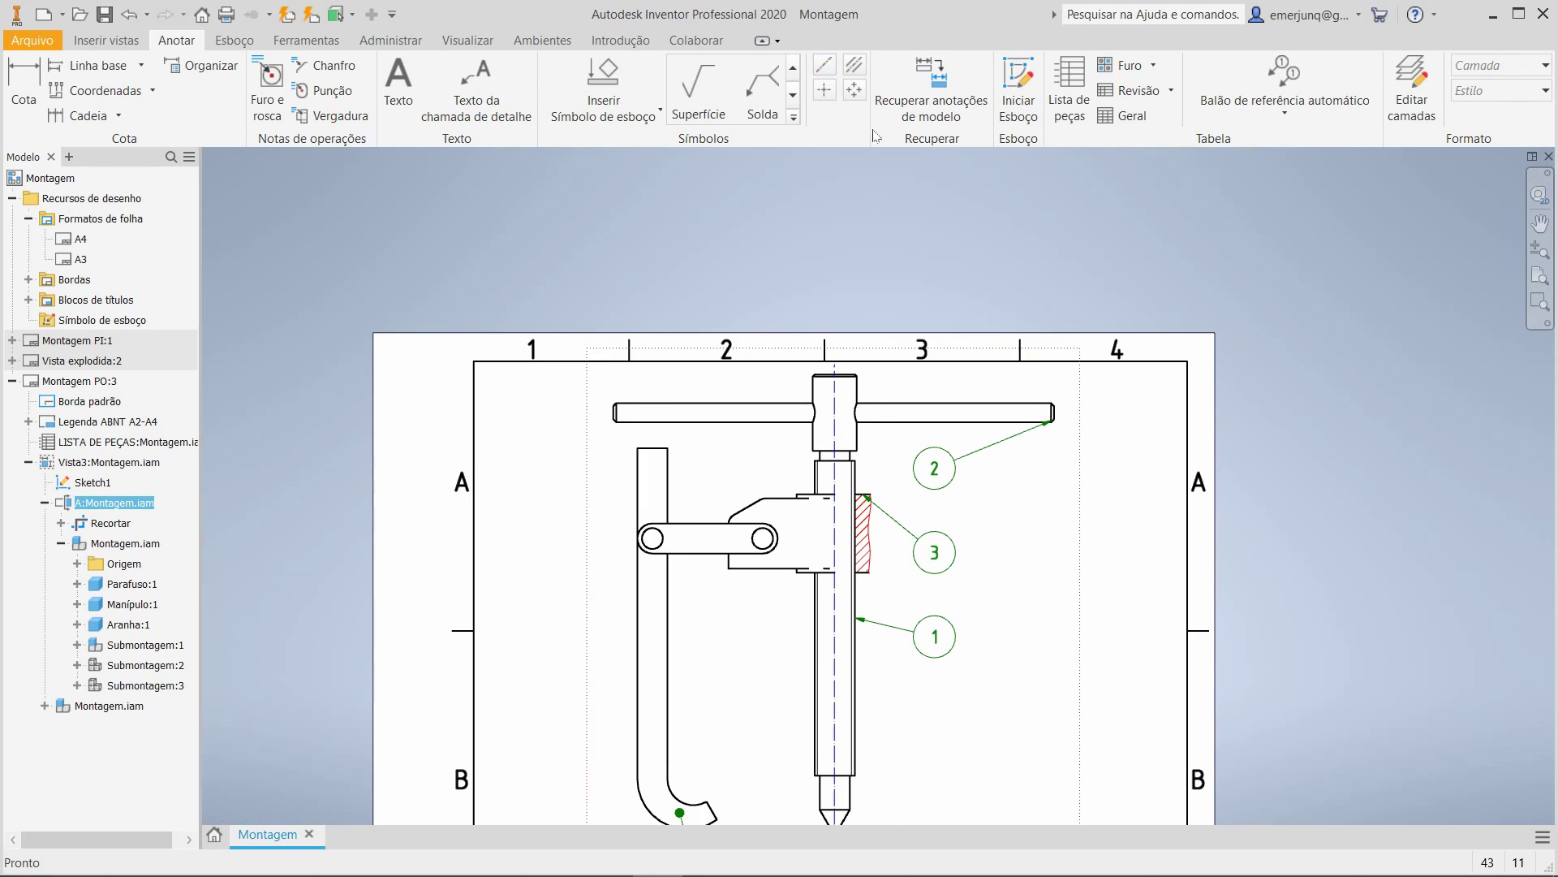
Draw a horizontal centerline along the handle in section view A-A, from one end face to the other.
click(827, 69)
scroll(644, 410, up, 5)
click(531, 416)
middle_drag(741, 417, 424, 407)
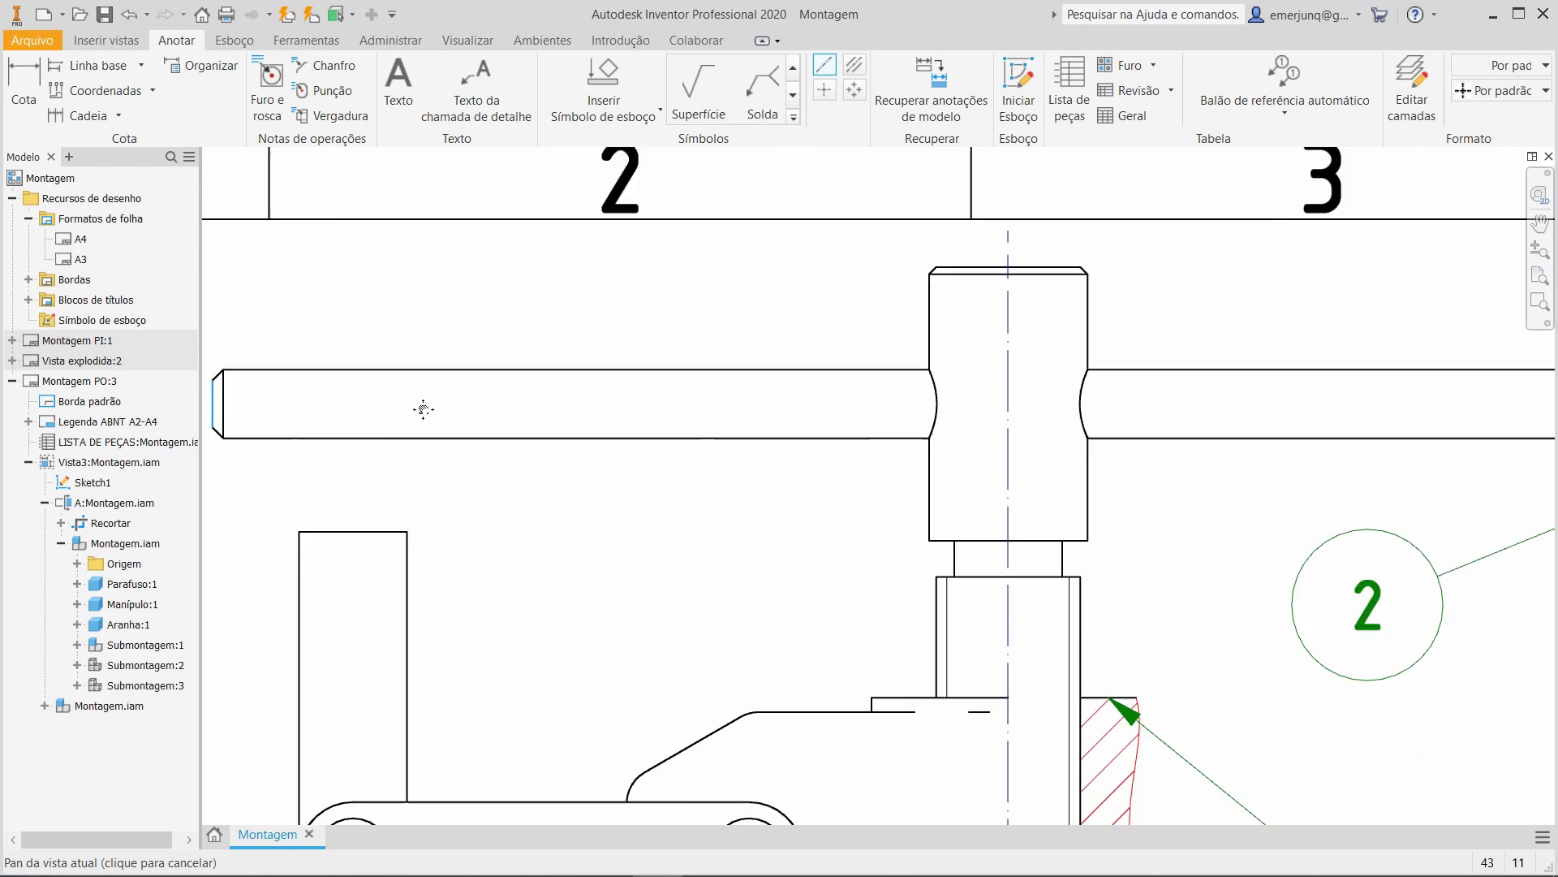
scroll(933, 403, down, 2)
middle_drag(1498, 411, 1133, 411)
scroll(1101, 403, up, 3)
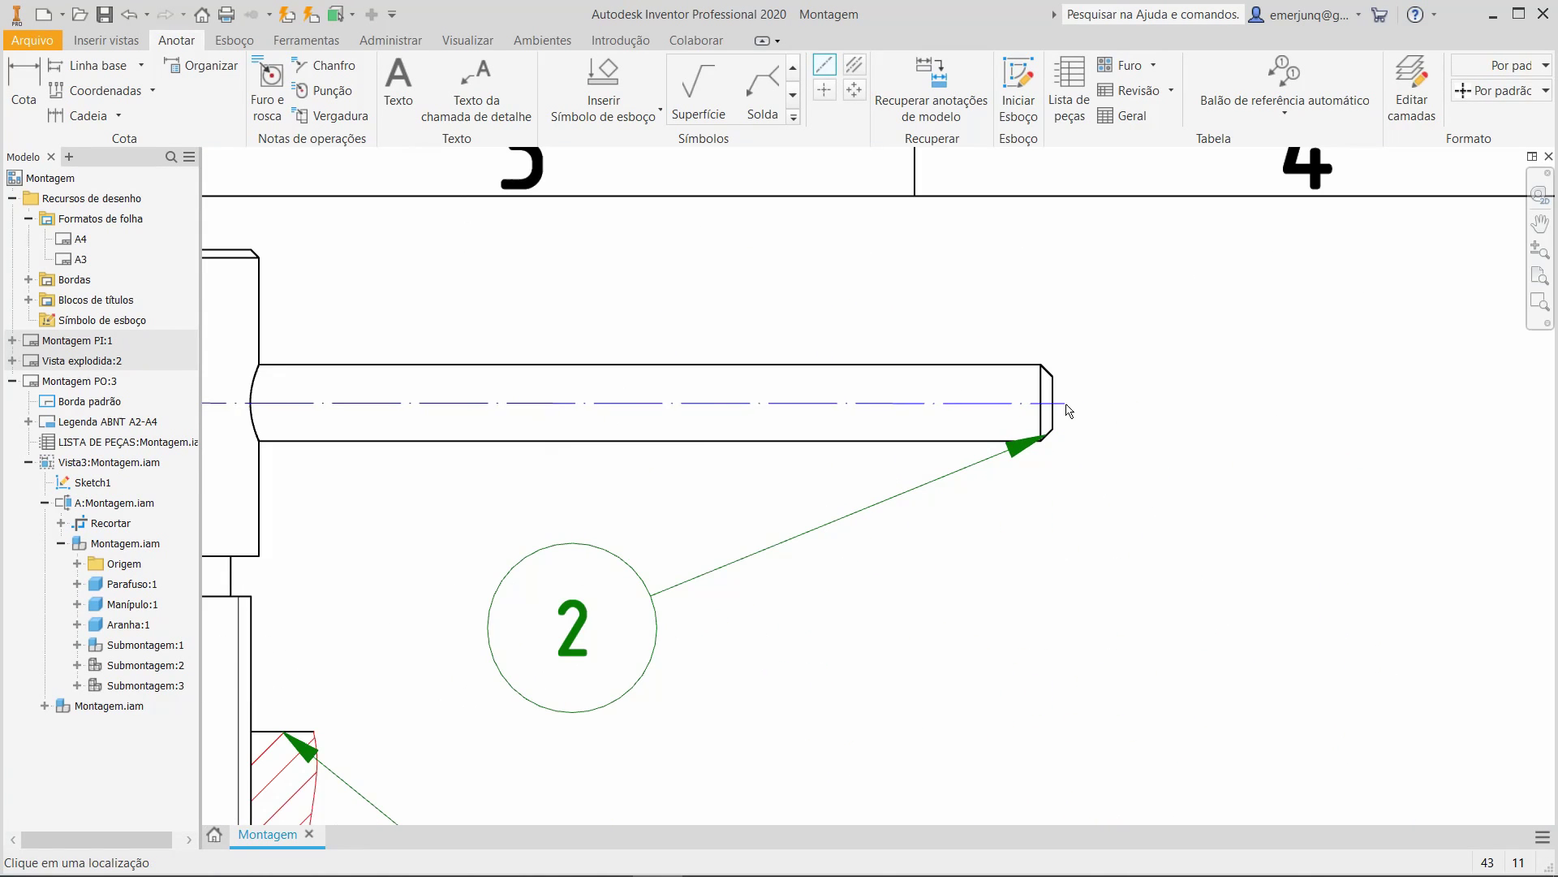
right_click(1122, 412)
click(1188, 412)
Move the leader ends of balloons 2, 3 and 1 inside the handle, the hatched hub and the screw.
scroll(1127, 435, down, 2)
drag(1077, 439, 873, 428)
scroll(632, 621, up, 3)
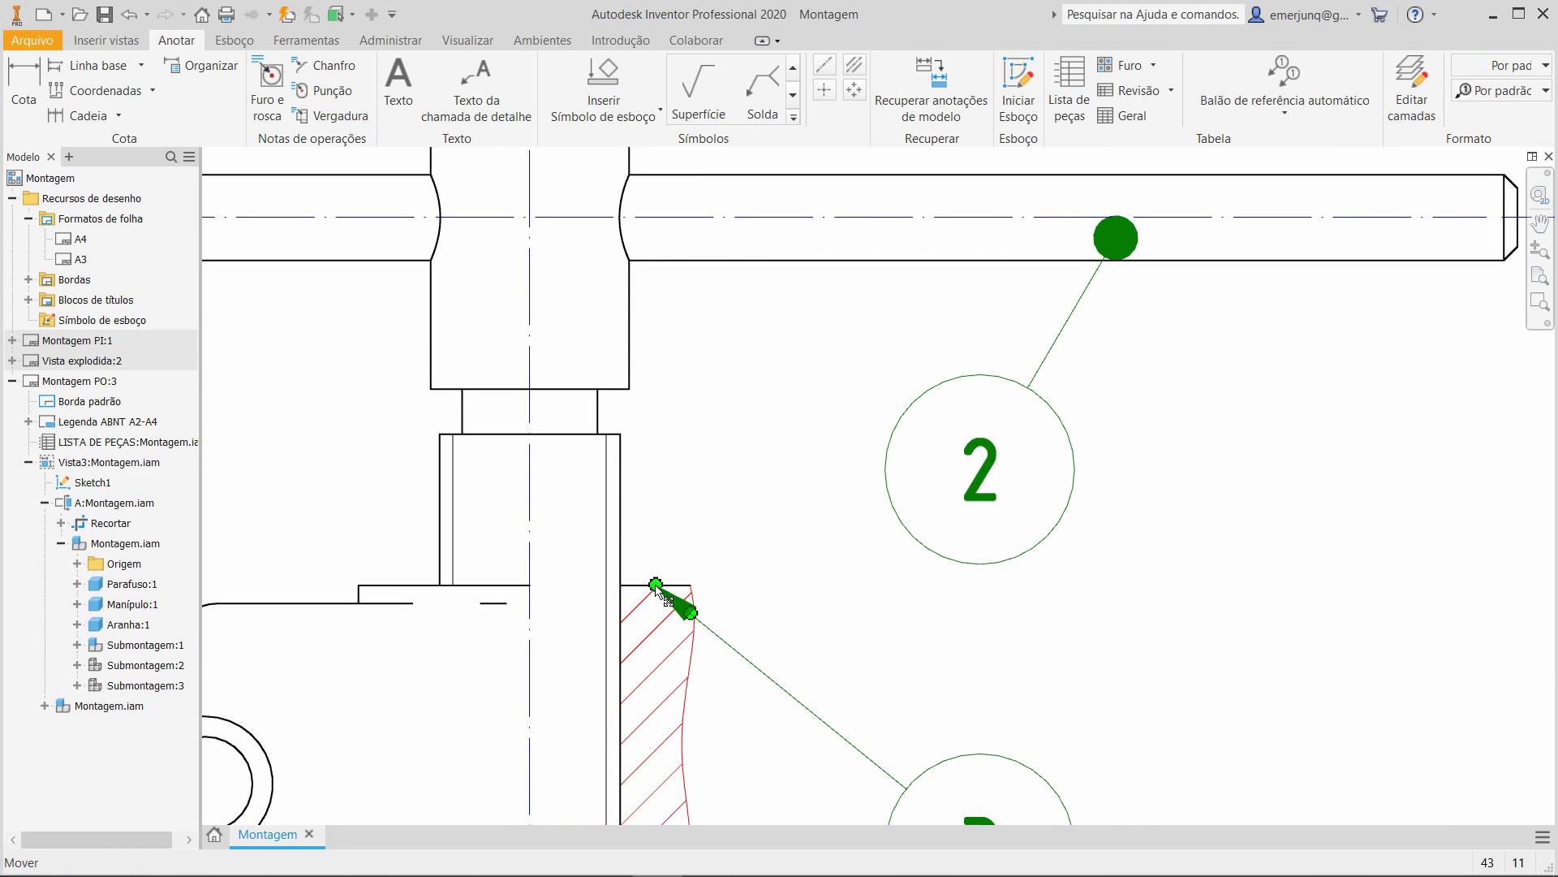
mouse_move(659, 593)
mouse_down()
mouse_move(793, 498)
mouse_move(667, 667)
mouse_move(652, 649)
mouse_up()
scroll(783, 690, down, 5)
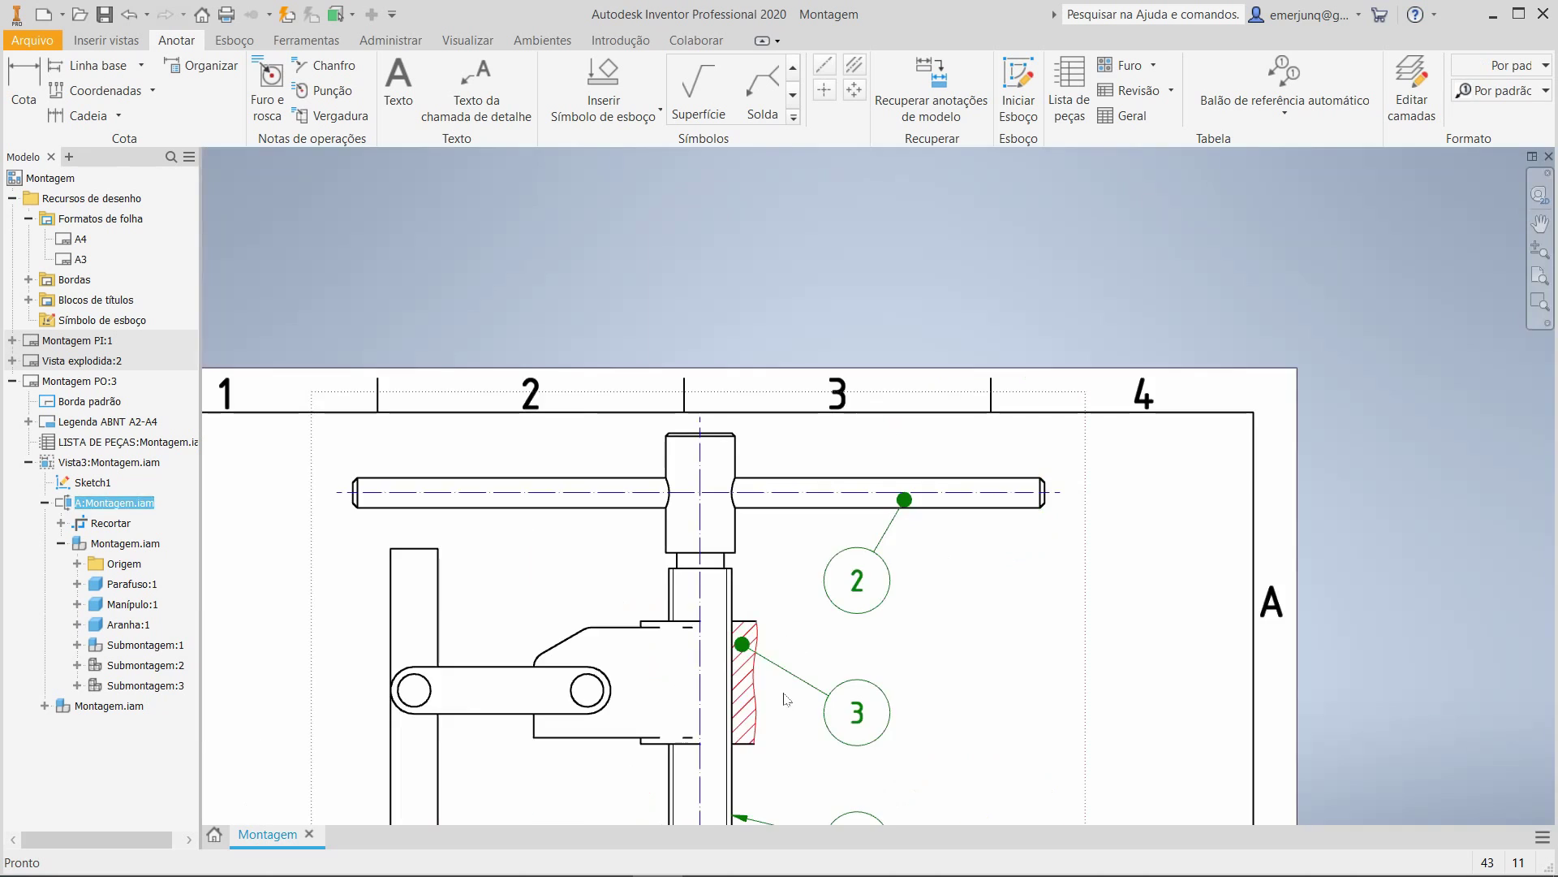
scroll(737, 557, up, 5)
mouse_move(695, 528)
mouse_down()
mouse_move(741, 454)
mouse_move(633, 490)
mouse_up()
scroll(807, 612, down, 5)
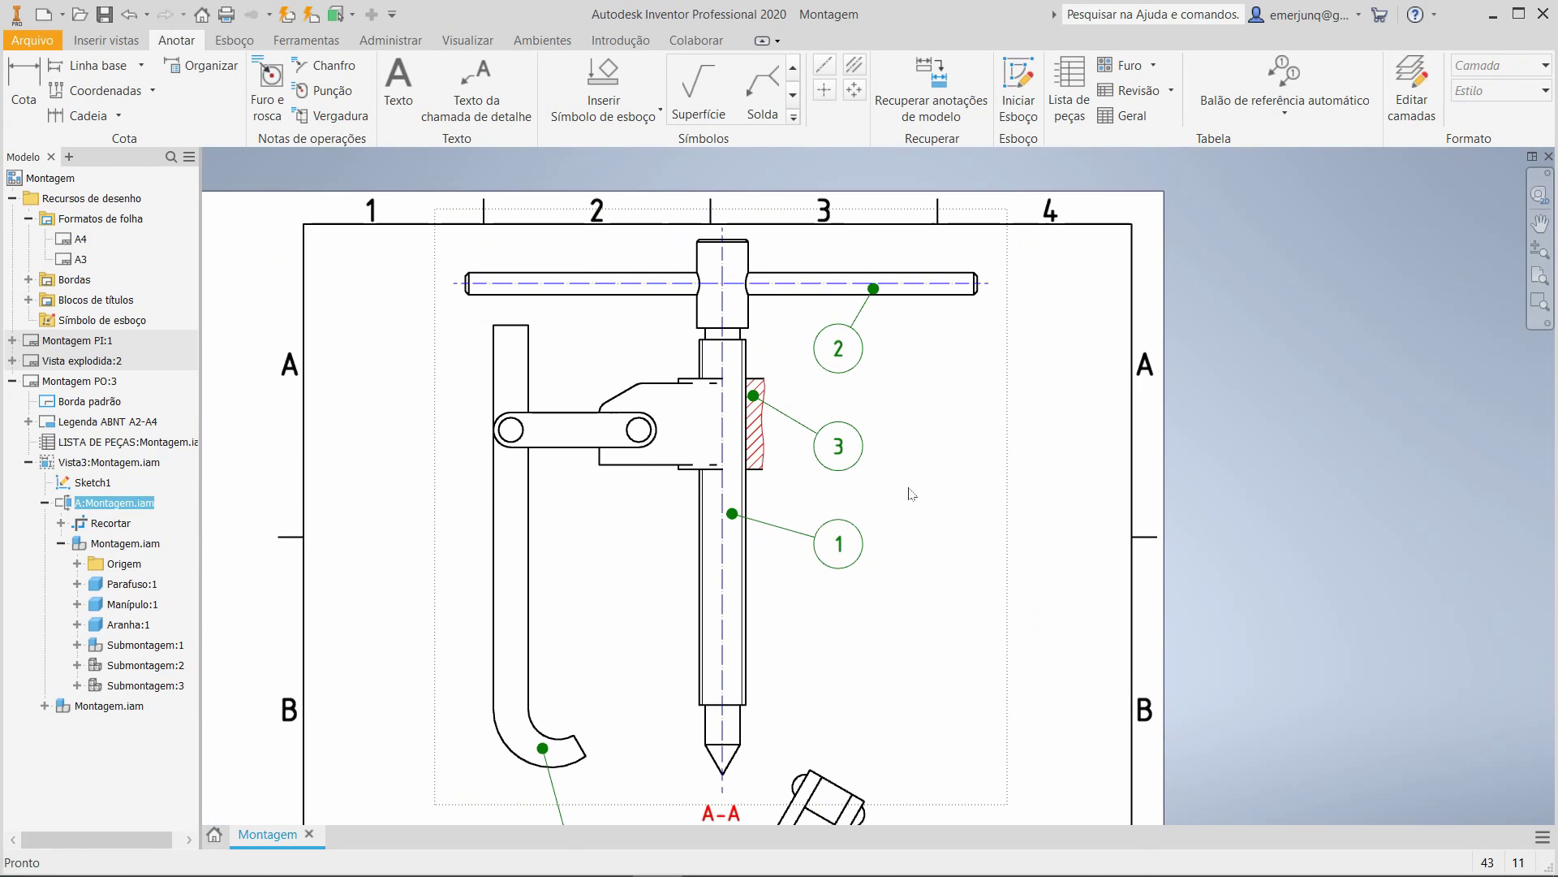
Draw a horizontal centerline through the two pin circles of the link in section view A-A.
click(824, 89)
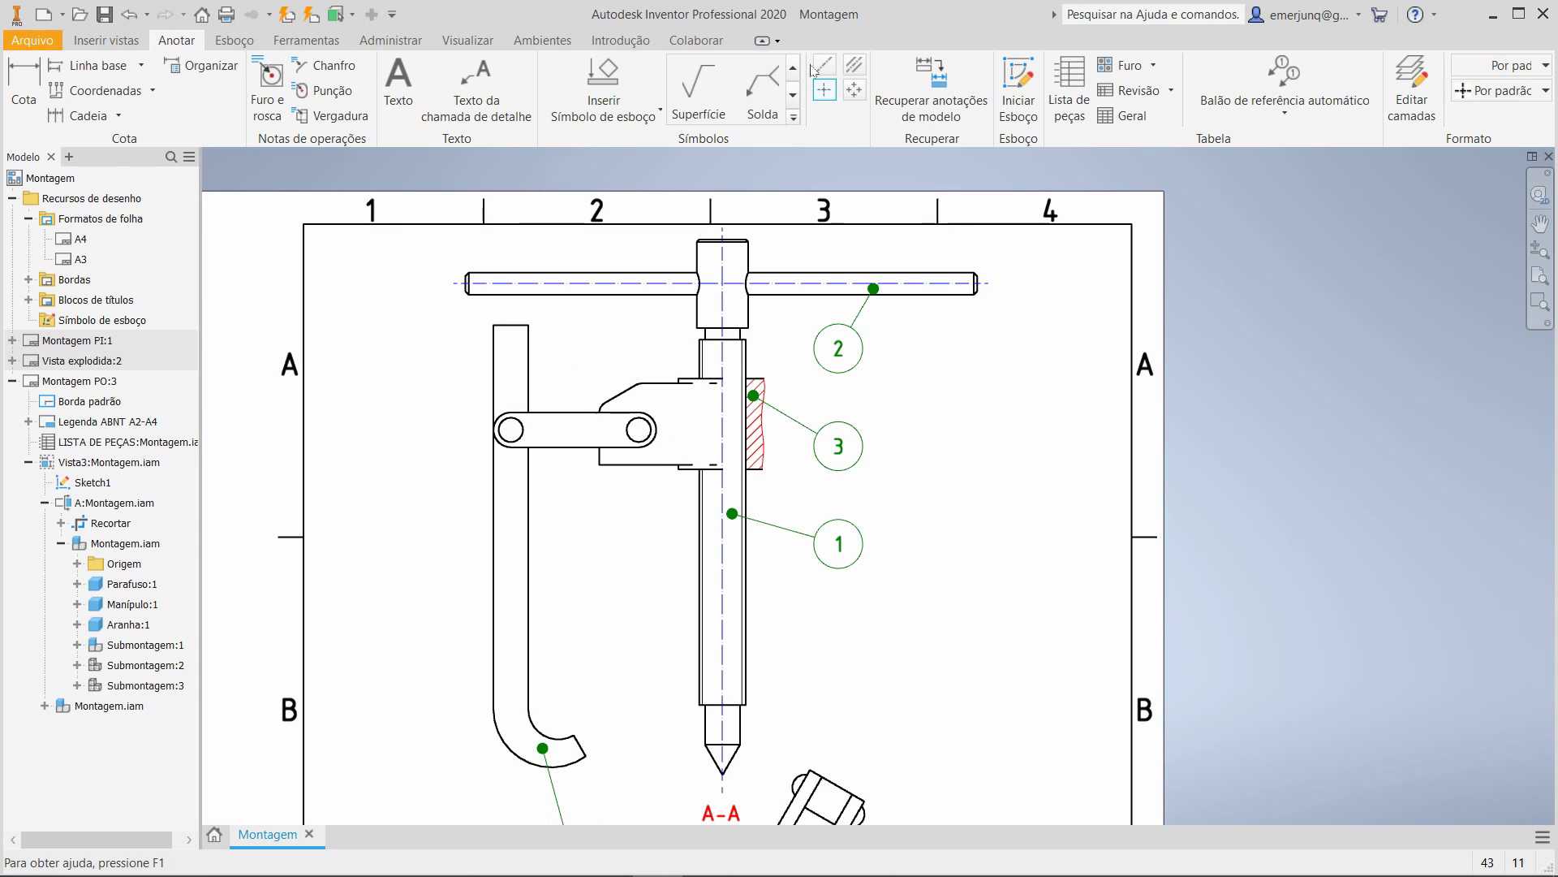
click(820, 66)
scroll(641, 429, up, 3)
click(662, 418)
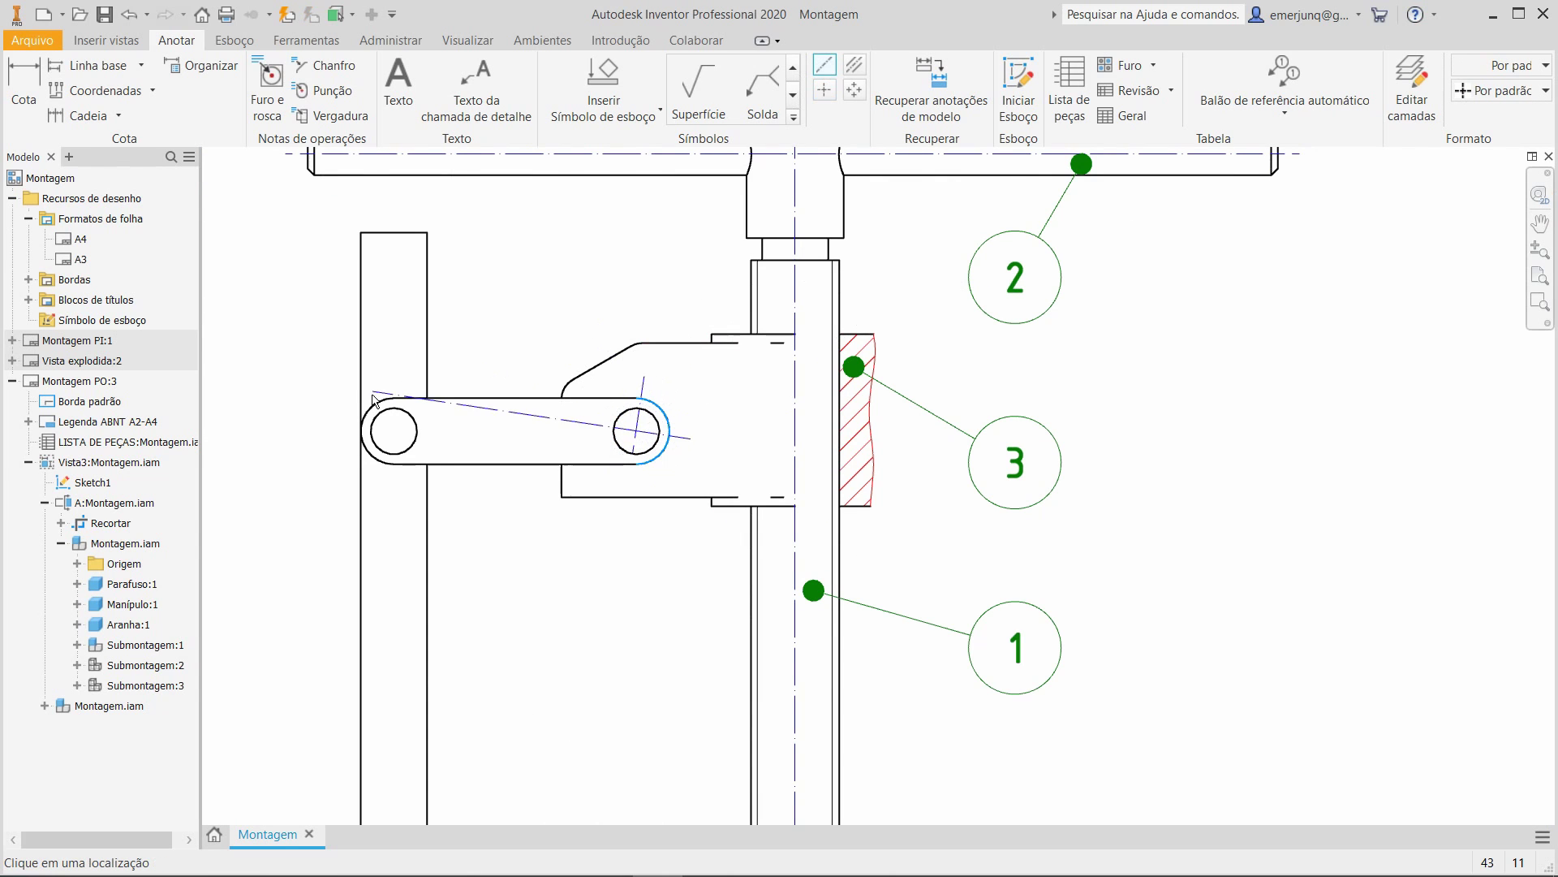
click(368, 414)
right_click(310, 449)
click(362, 449)
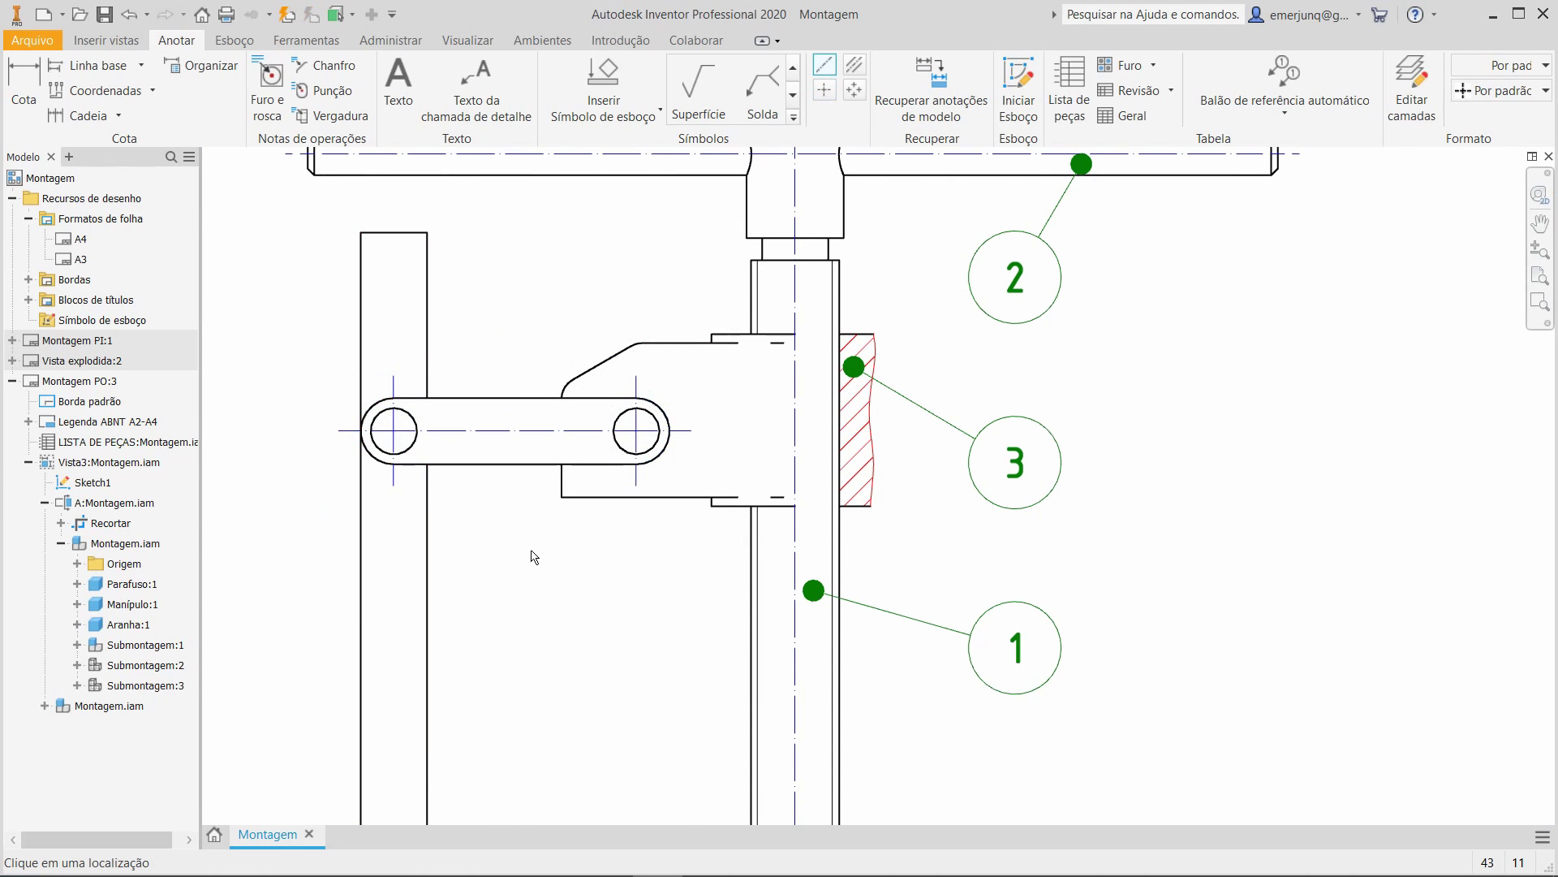
Place a center mark on the hub's circle in the top view.
scroll(535, 557, down, 5)
scroll(543, 487, up, 2)
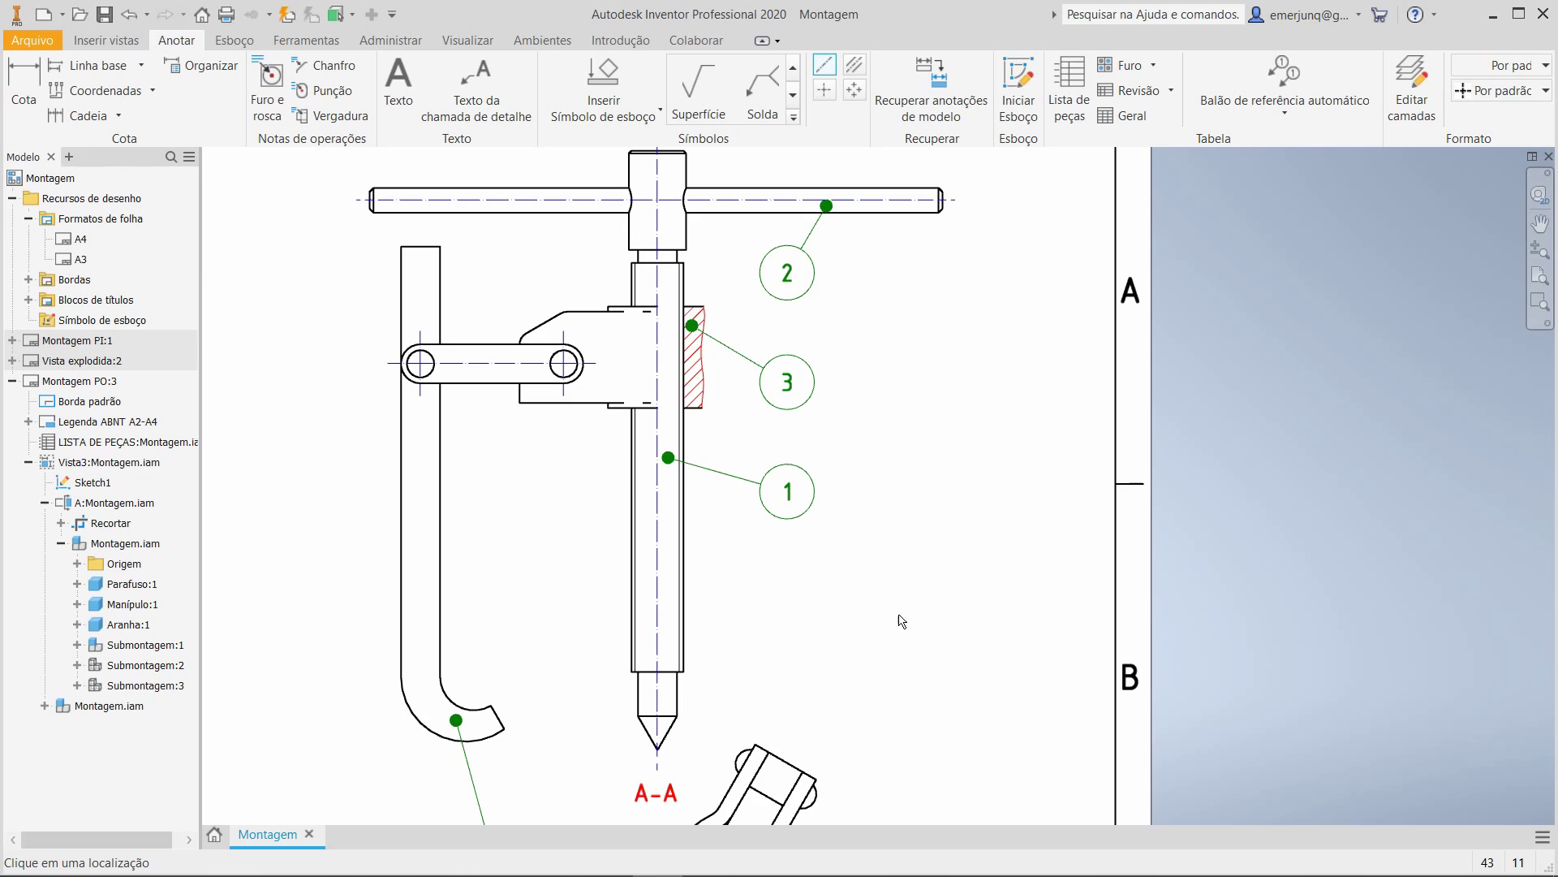
scroll(845, 431, down, 3)
scroll(650, 665, up, 4)
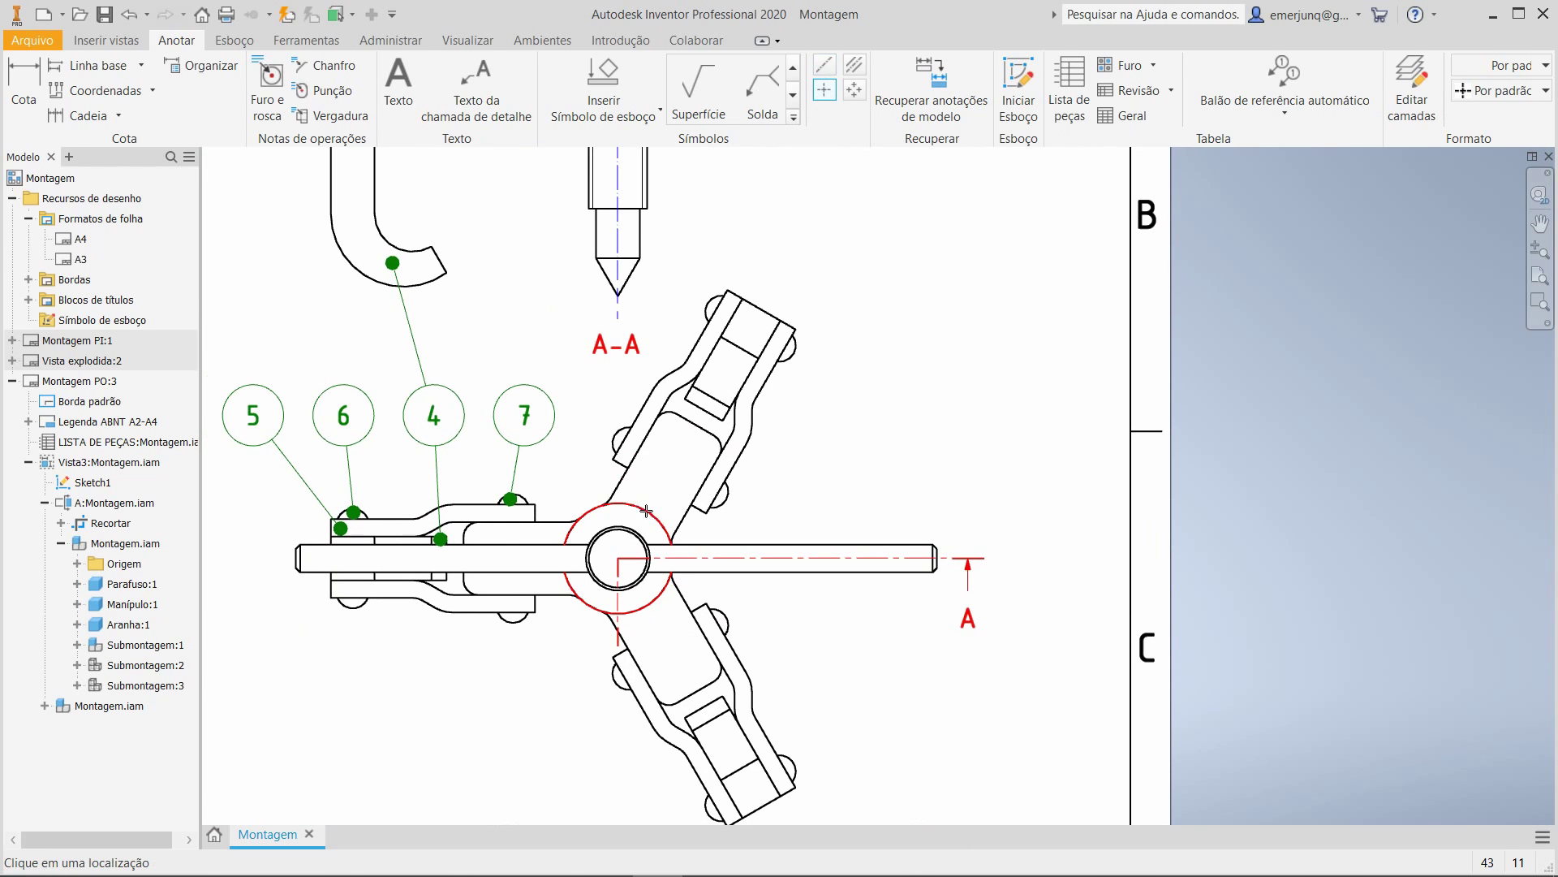
scroll(646, 509, up, 3)
key(Escape)
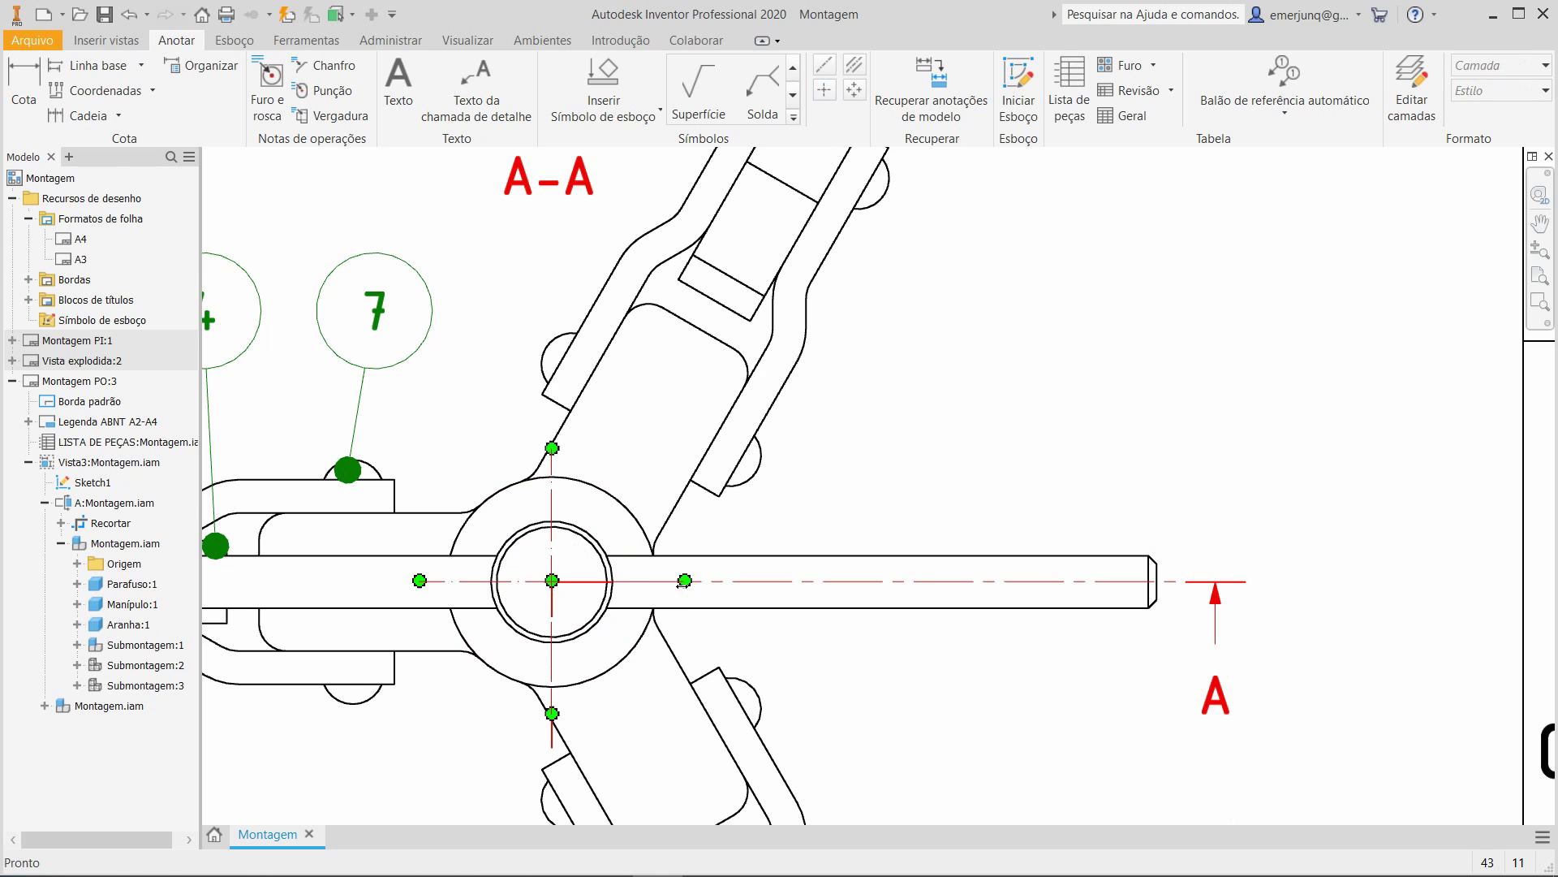
Shorten the hub center mark's right and lower extension lines so they end inside the screw head, clear of the section line.
click(545, 583)
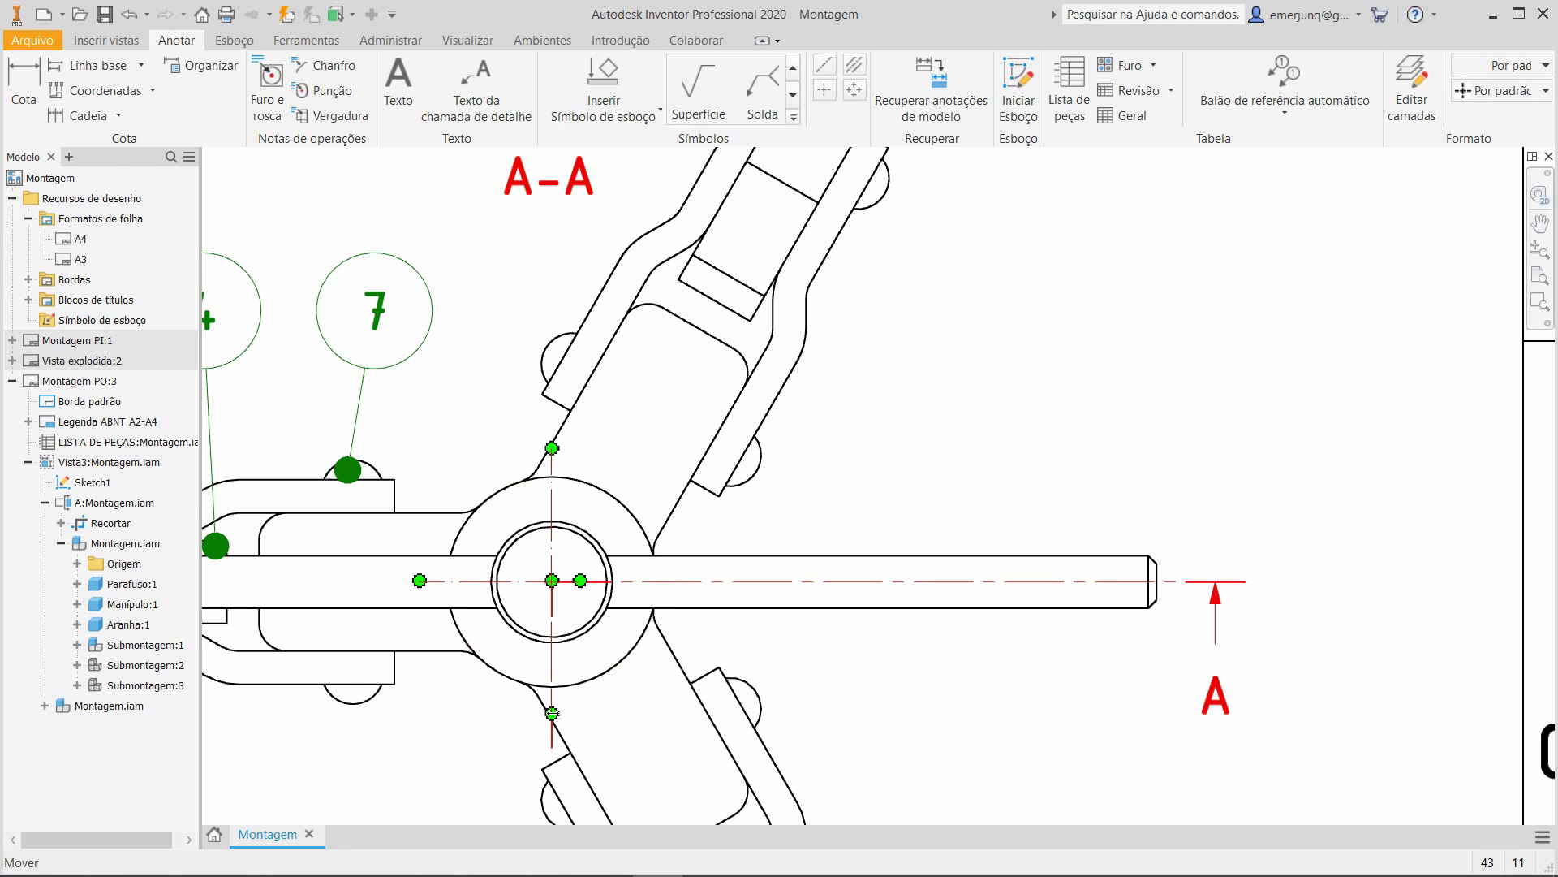
scroll(563, 610, down, 5)
scroll(610, 618, up, 6)
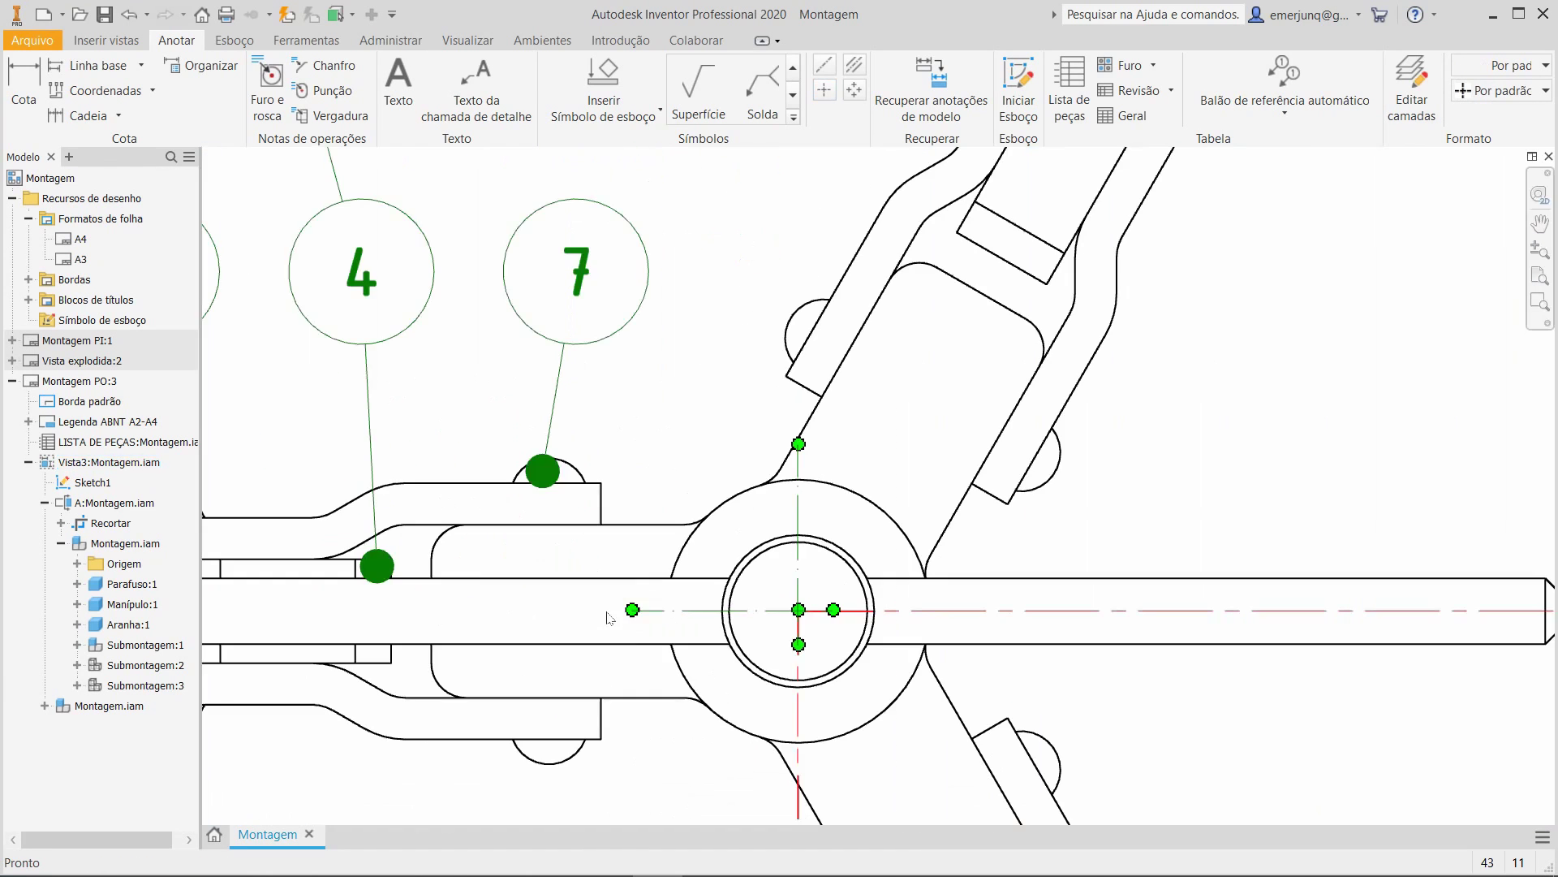
scroll(632, 609, down, 2)
scroll(644, 698, up, 1)
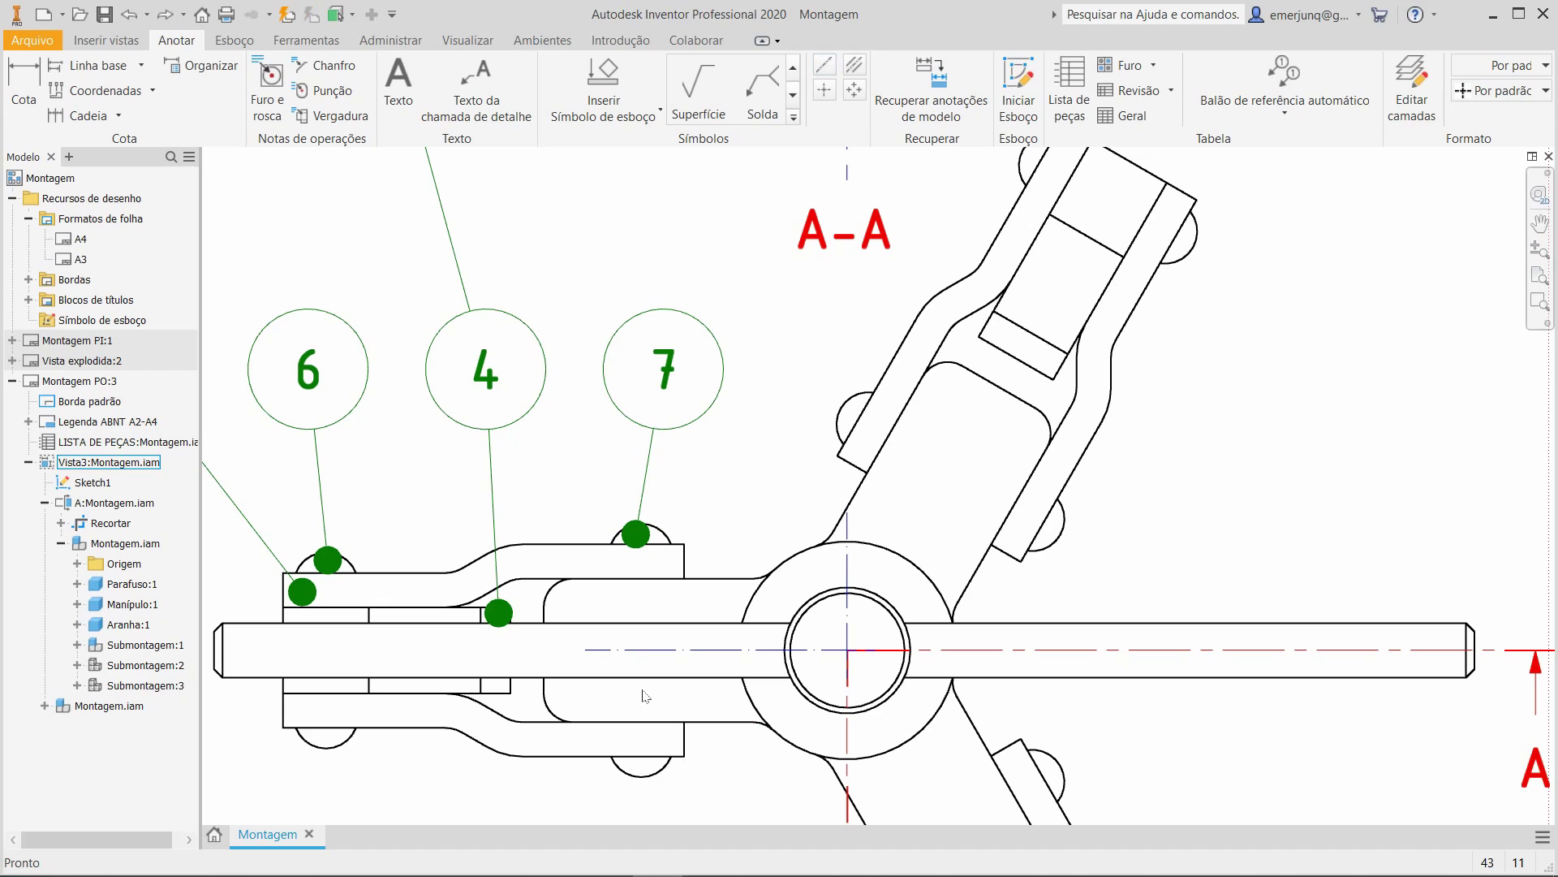
Draw vertical centerlines through the inner and outer rivets of the left arm in the top view, from head to head.
click(832, 72)
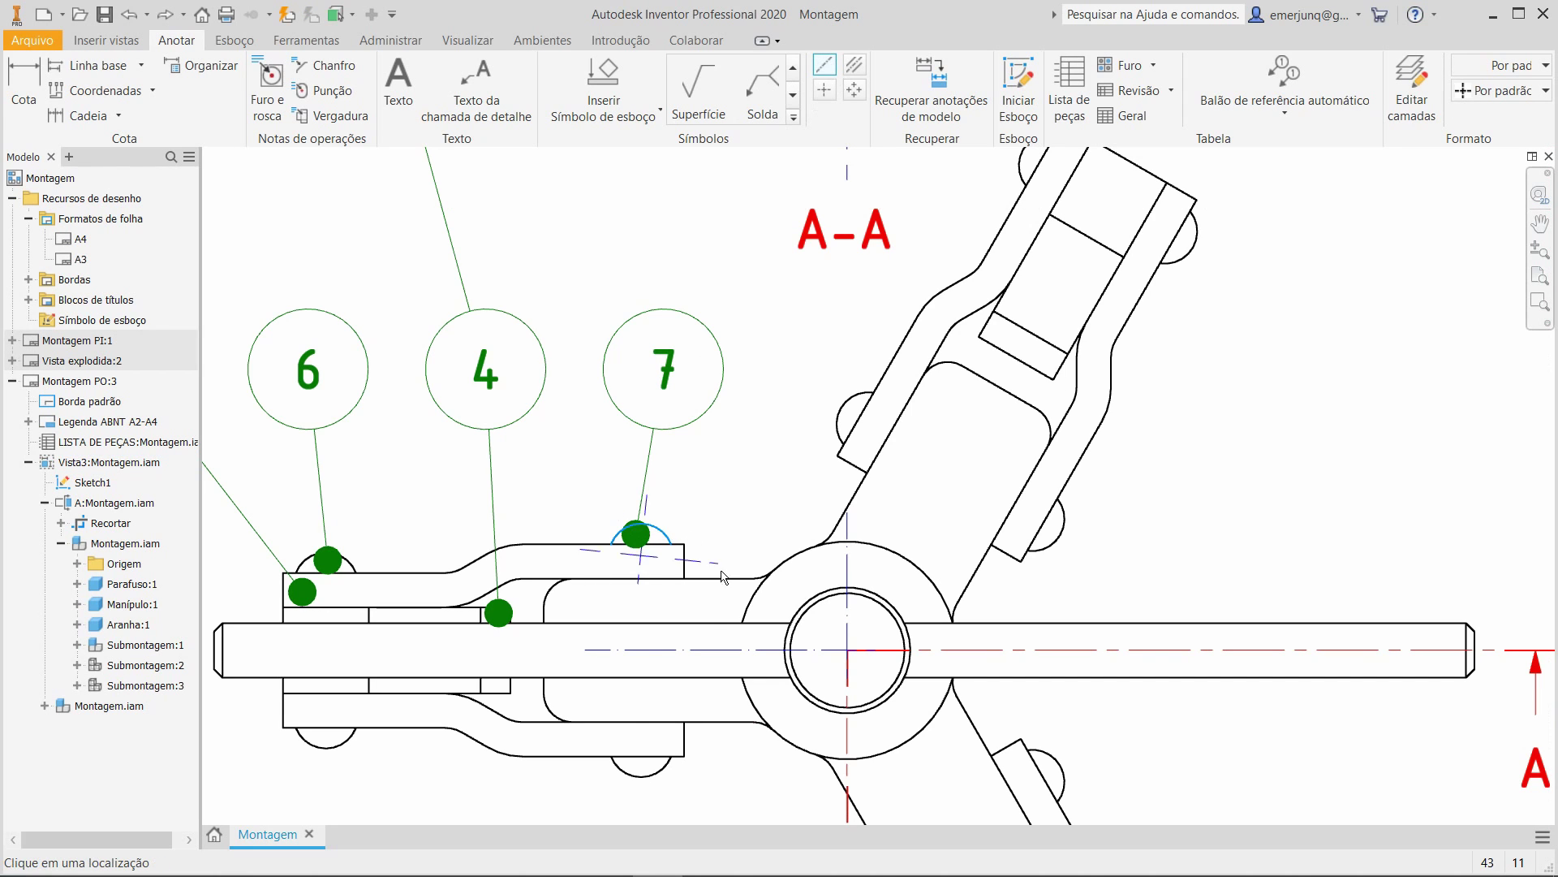
click(641, 776)
right_click(700, 754)
click(731, 741)
scroll(731, 741, down, 2)
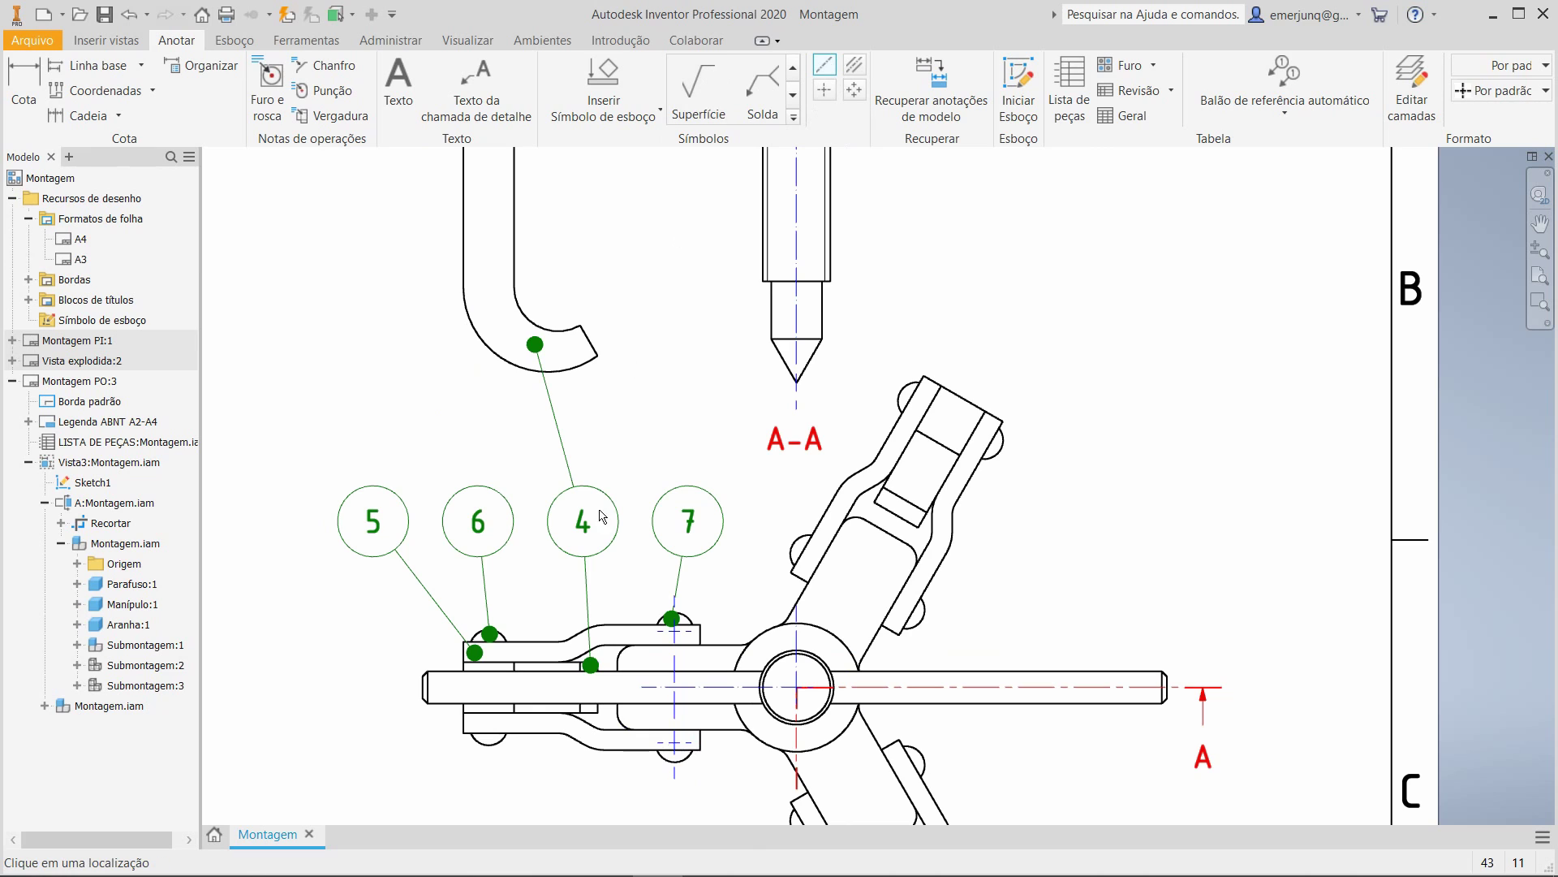
click(503, 636)
click(497, 744)
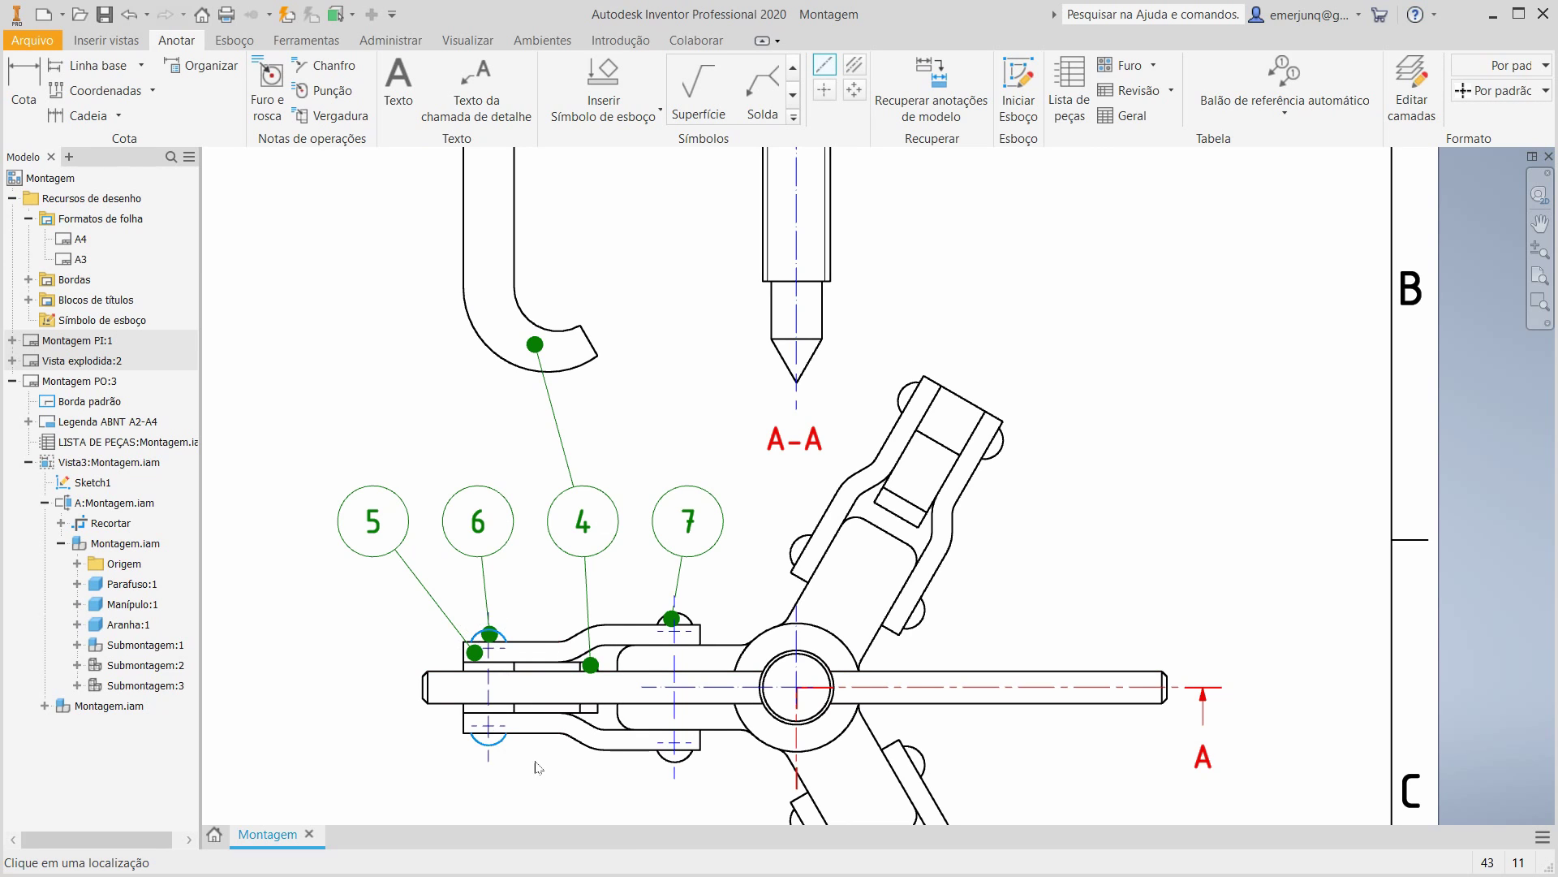
right_click(530, 758)
click(575, 746)
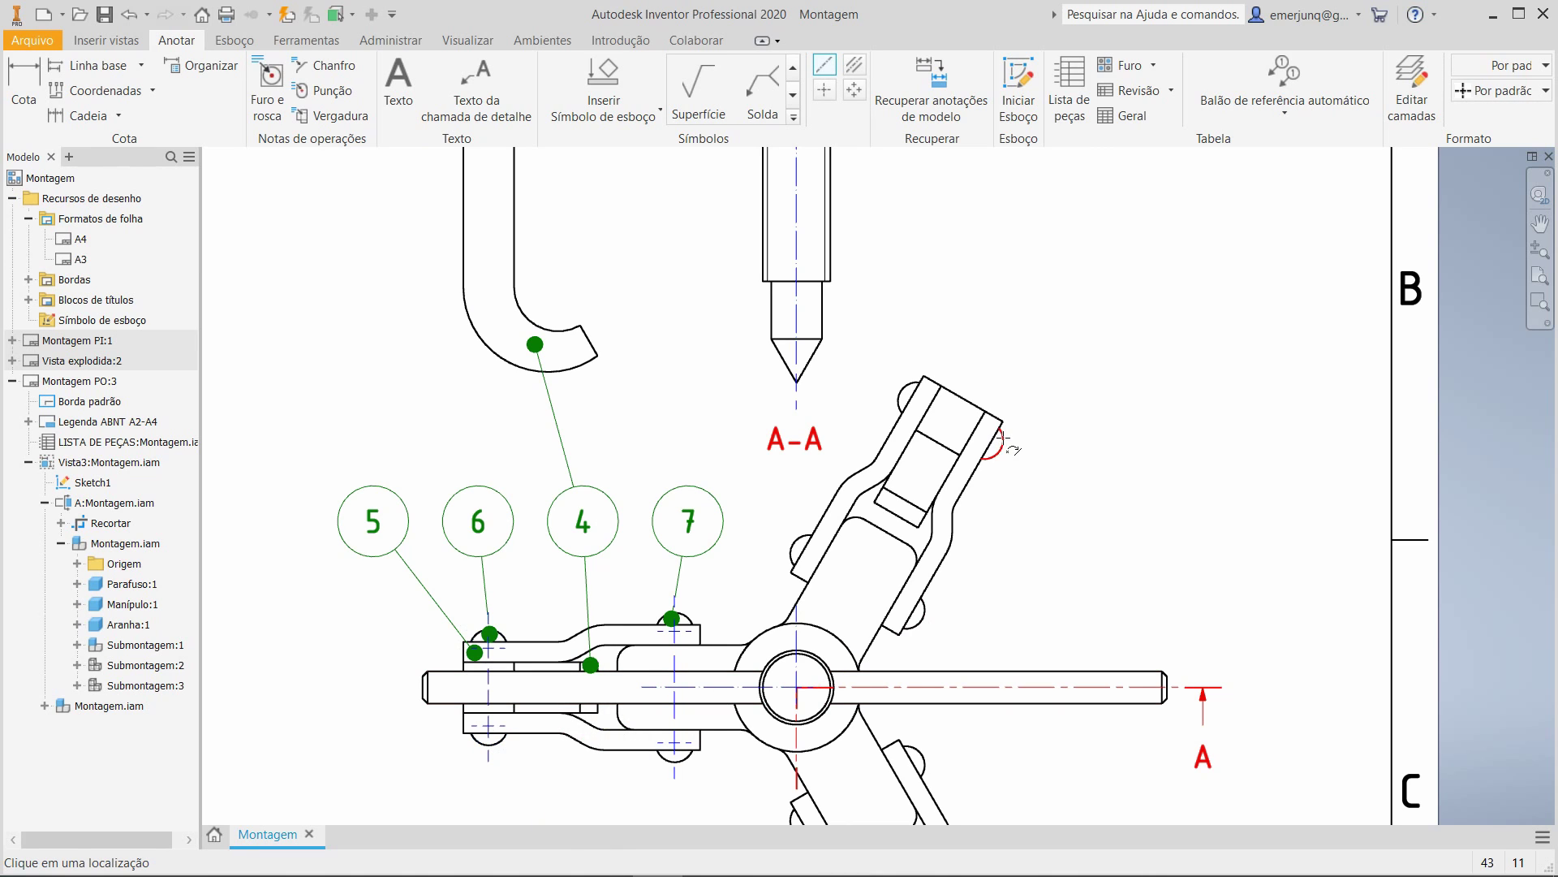
Draw centerlines through the outer and inner rivets of the upper-right arm in the top view.
right_click(907, 348)
click(958, 347)
middle_drag(1003, 754, 961, 445)
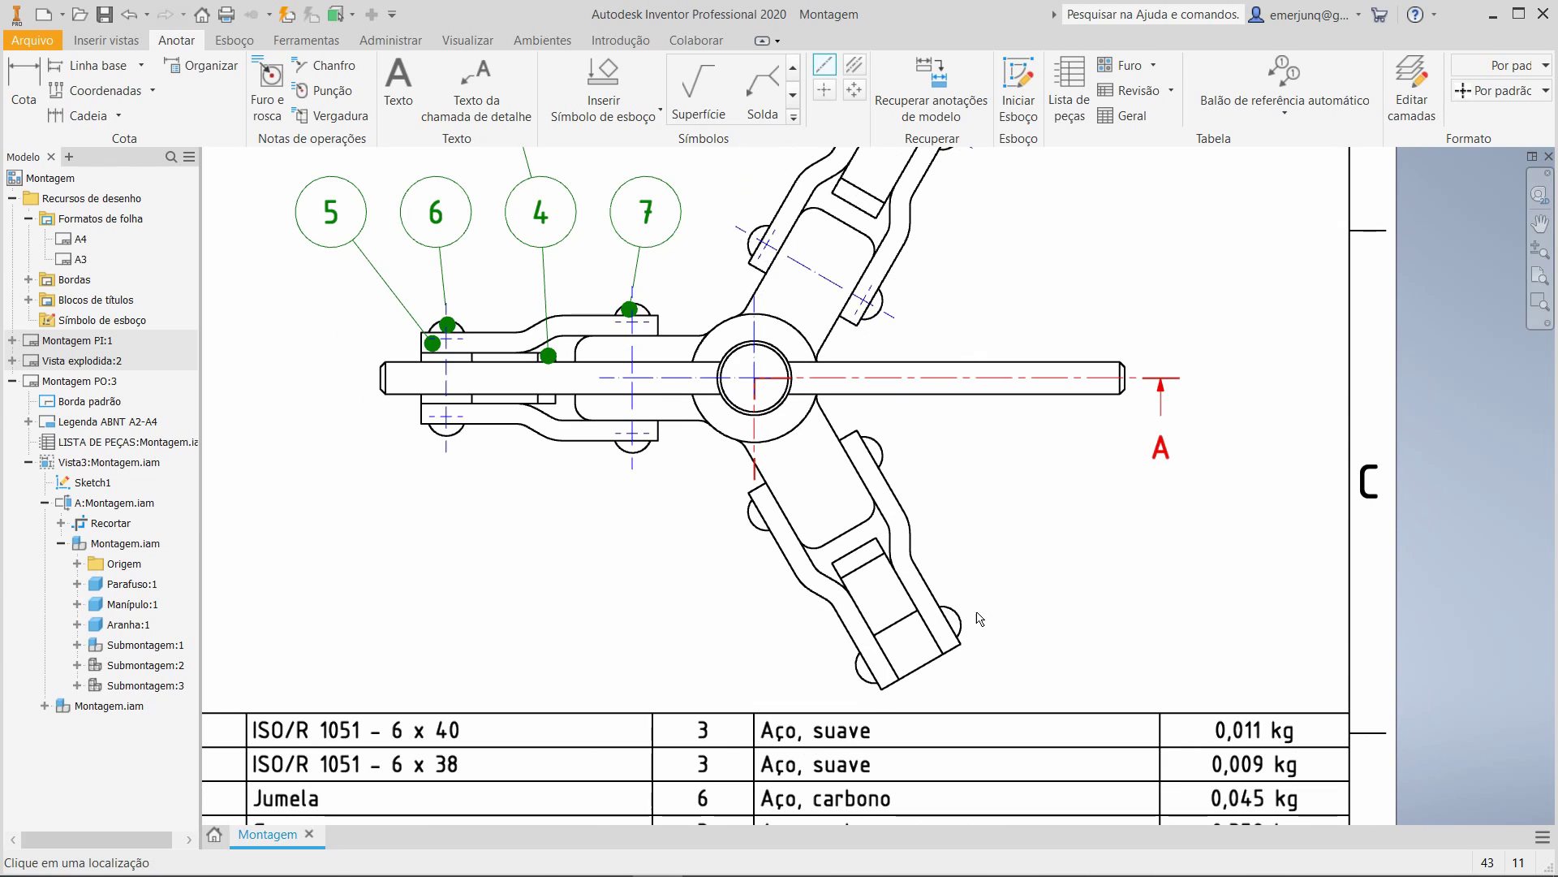
Draw centerlines through the outer and inner rivets of the lower-right arm in the top view.
click(858, 666)
right_click(821, 675)
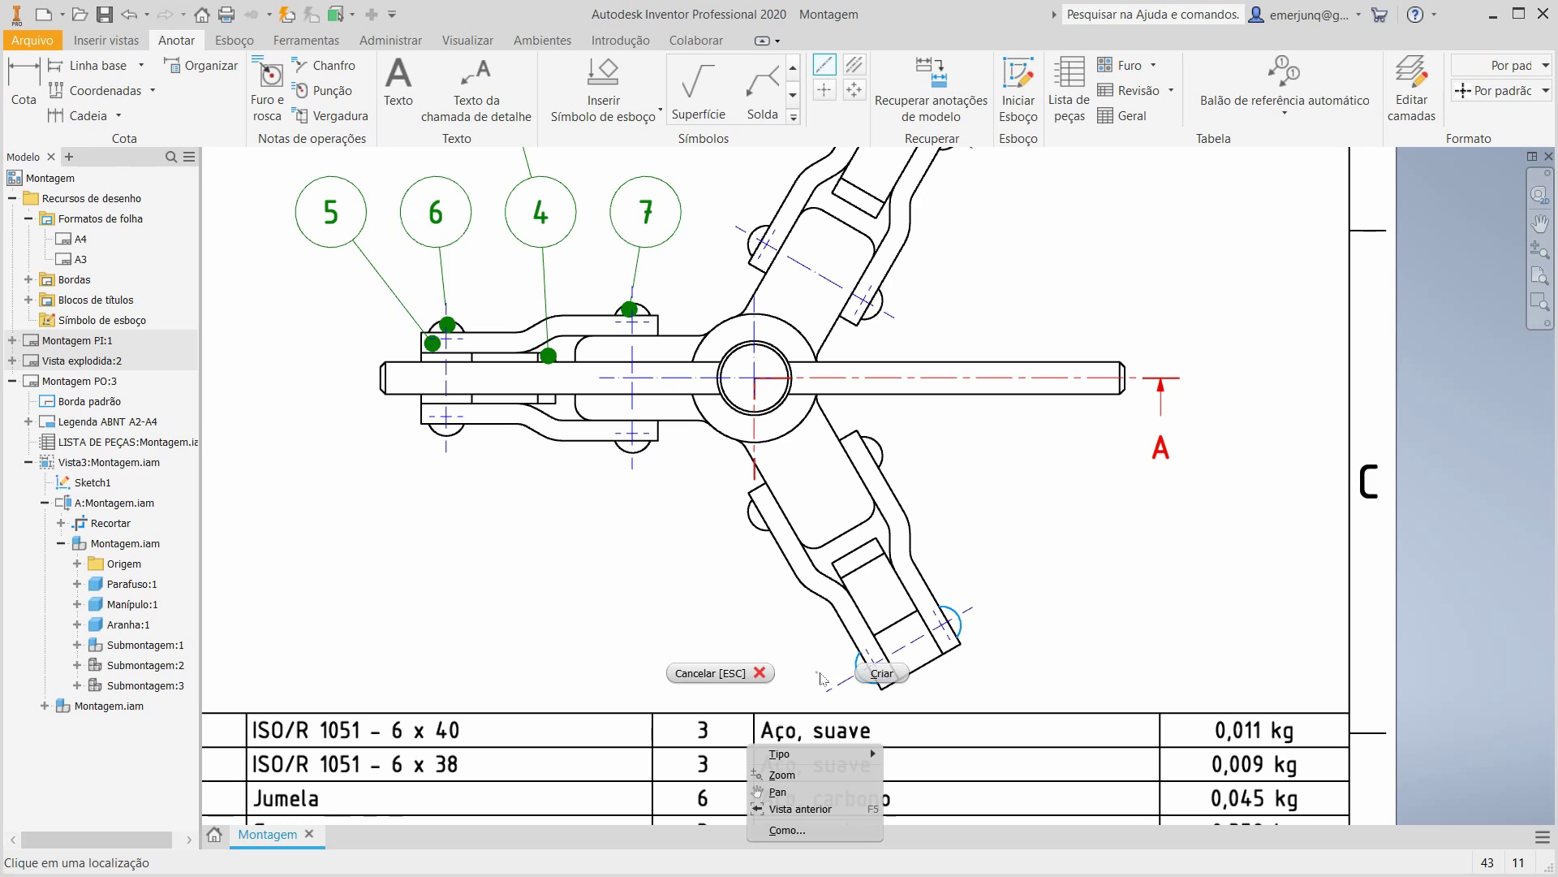
click(876, 675)
click(881, 445)
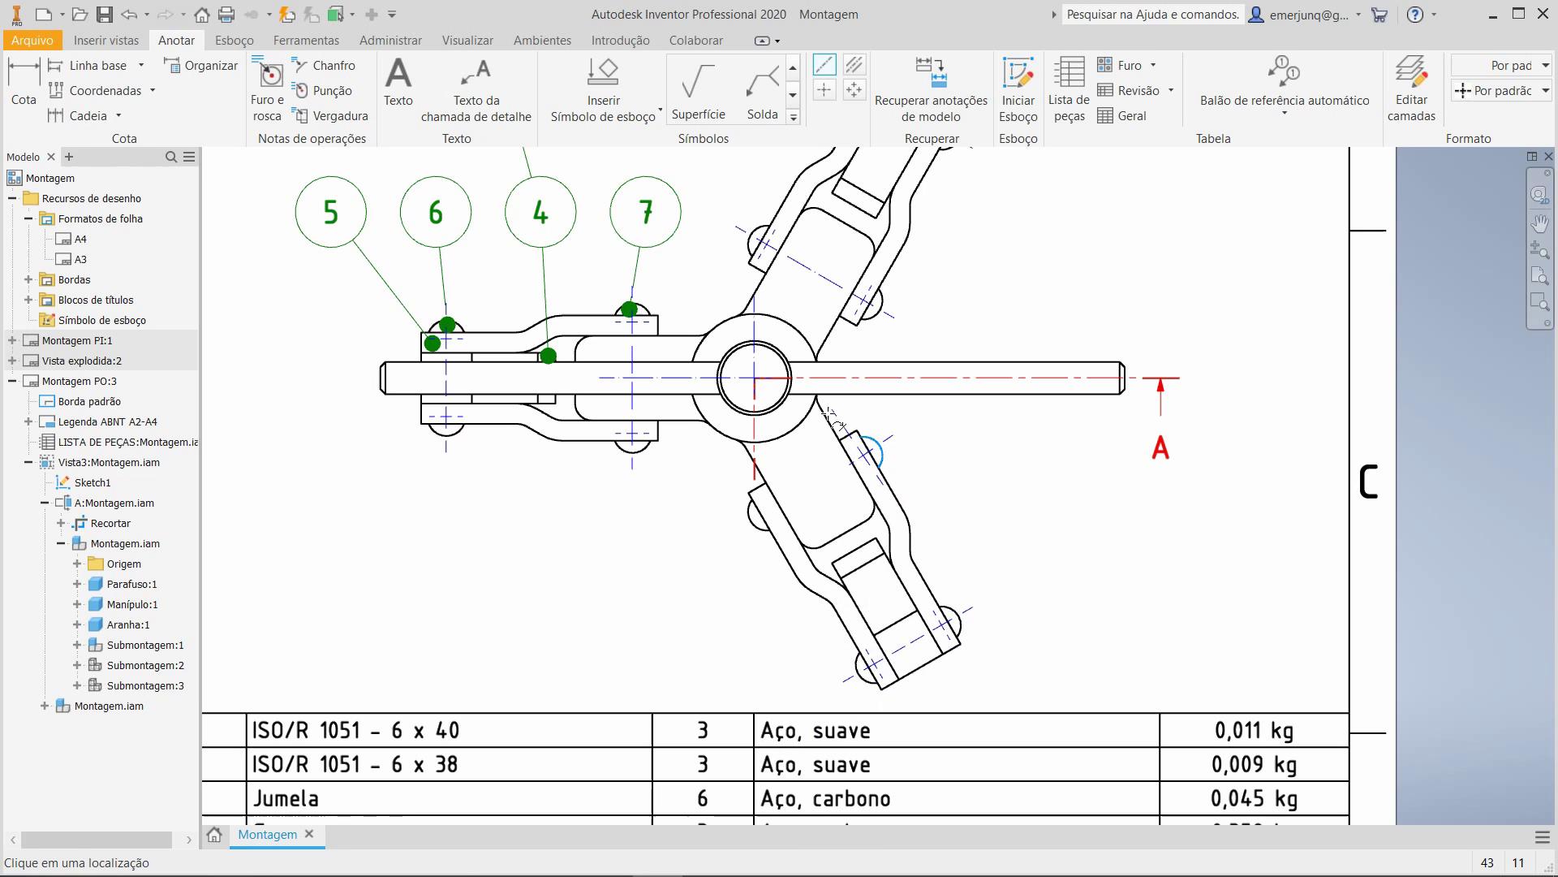
click(755, 513)
right_click(742, 567)
click(801, 566)
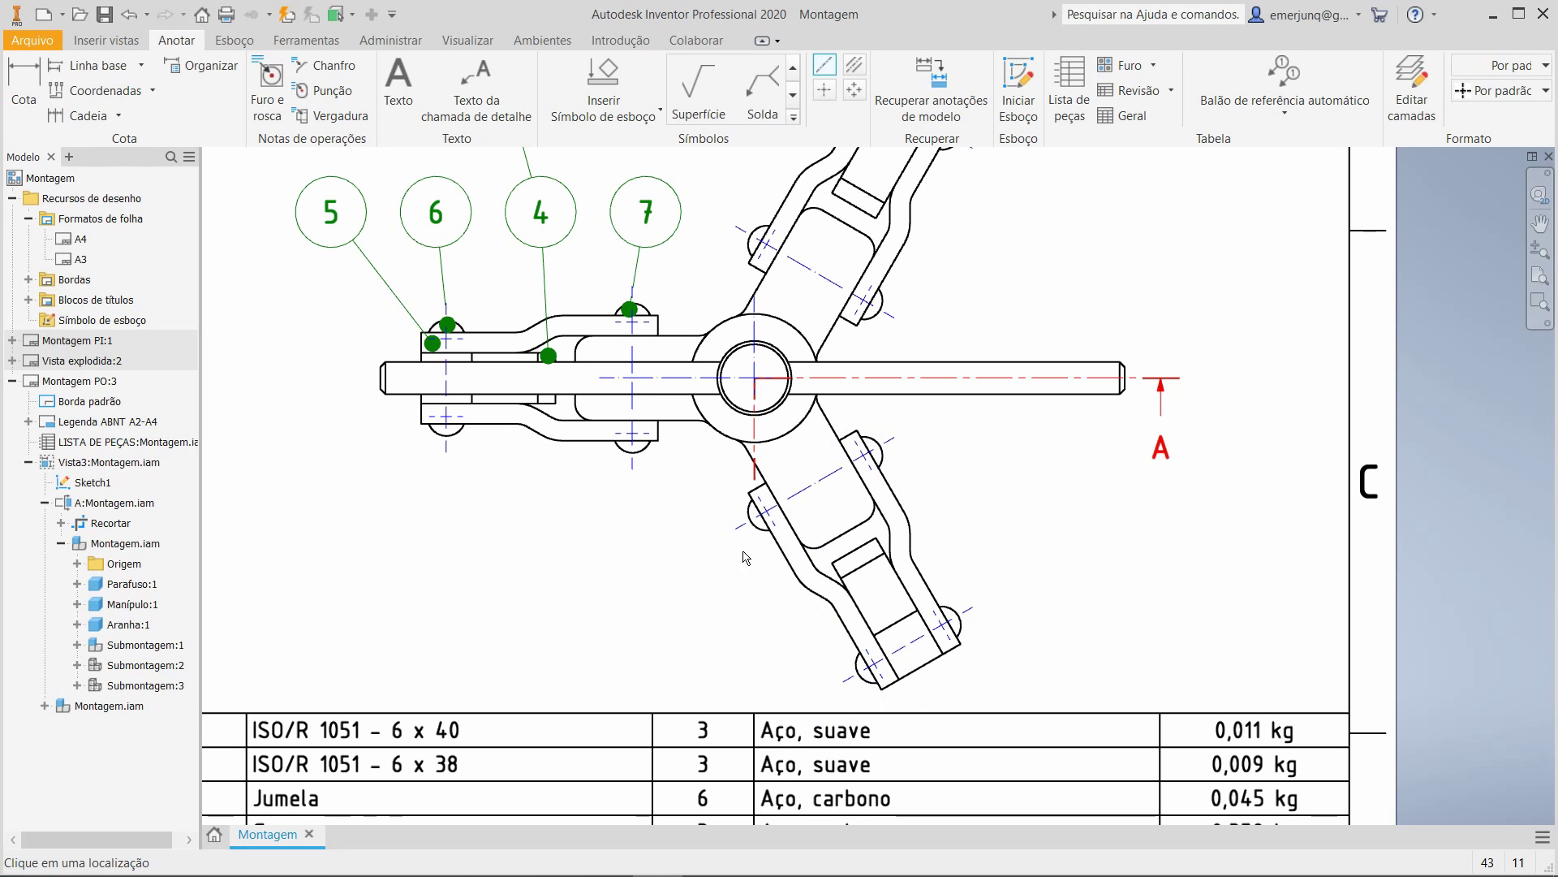
Extend the hub center mark's left line past the handle's left end in the top view.
scroll(746, 557, down, 3)
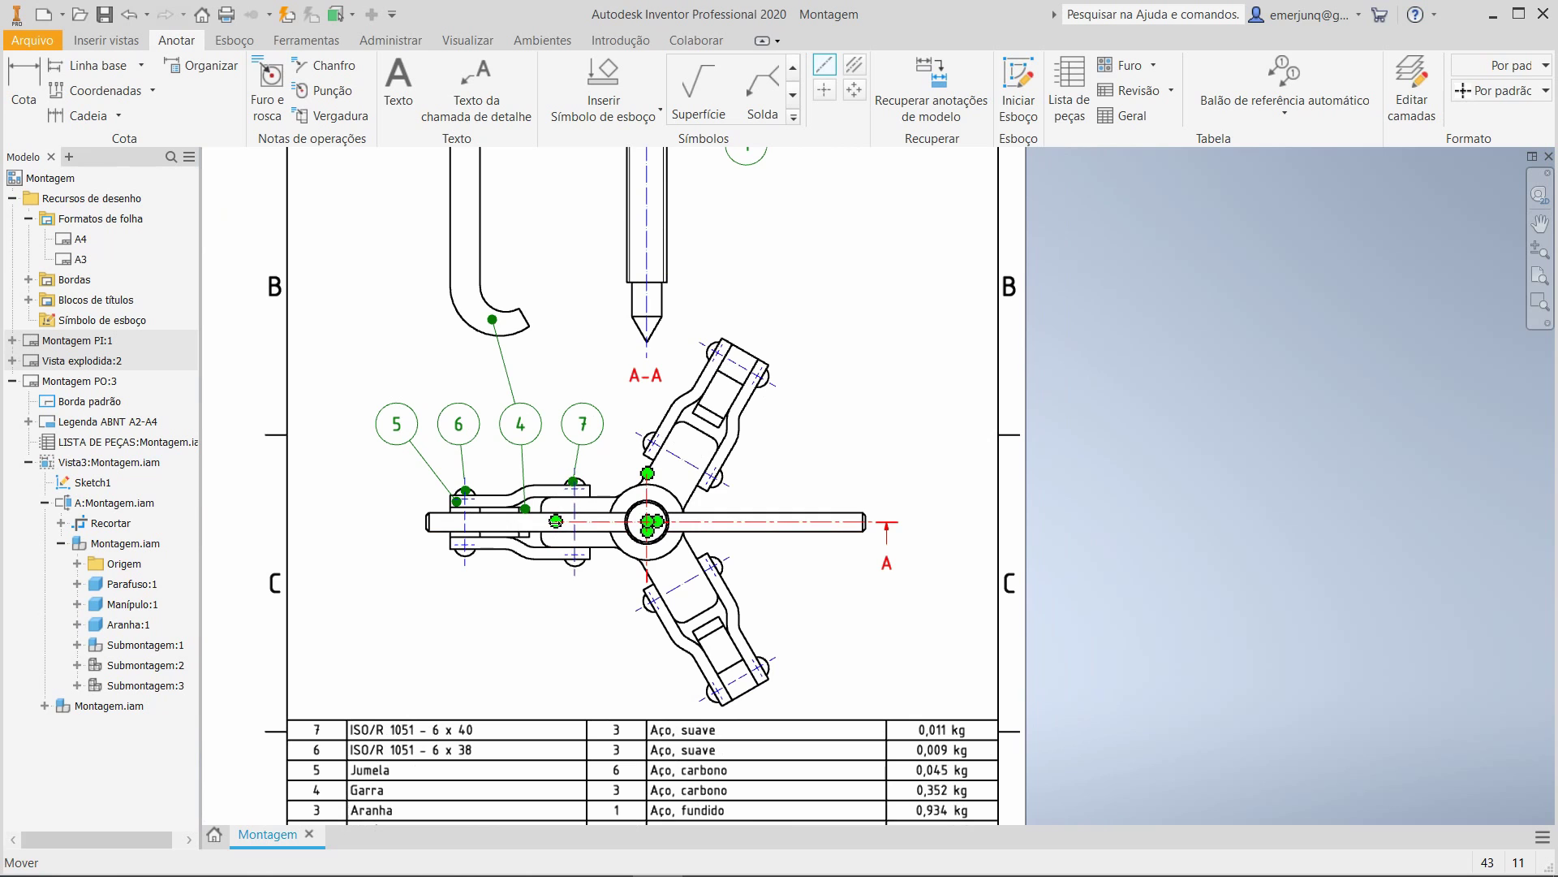
click(767, 641)
key(Escape)
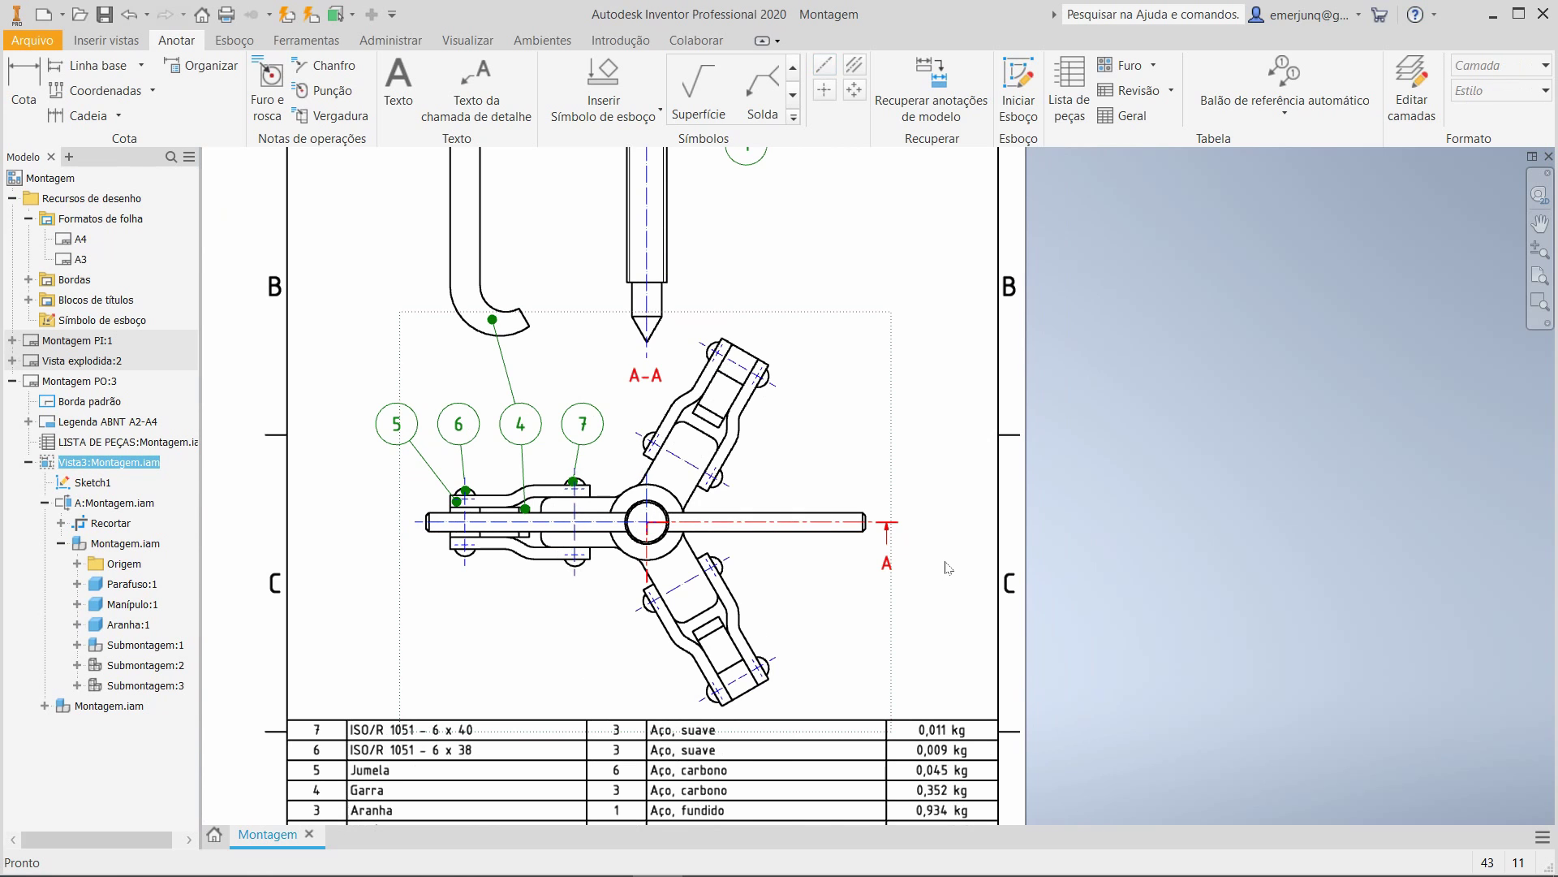
key(Home)
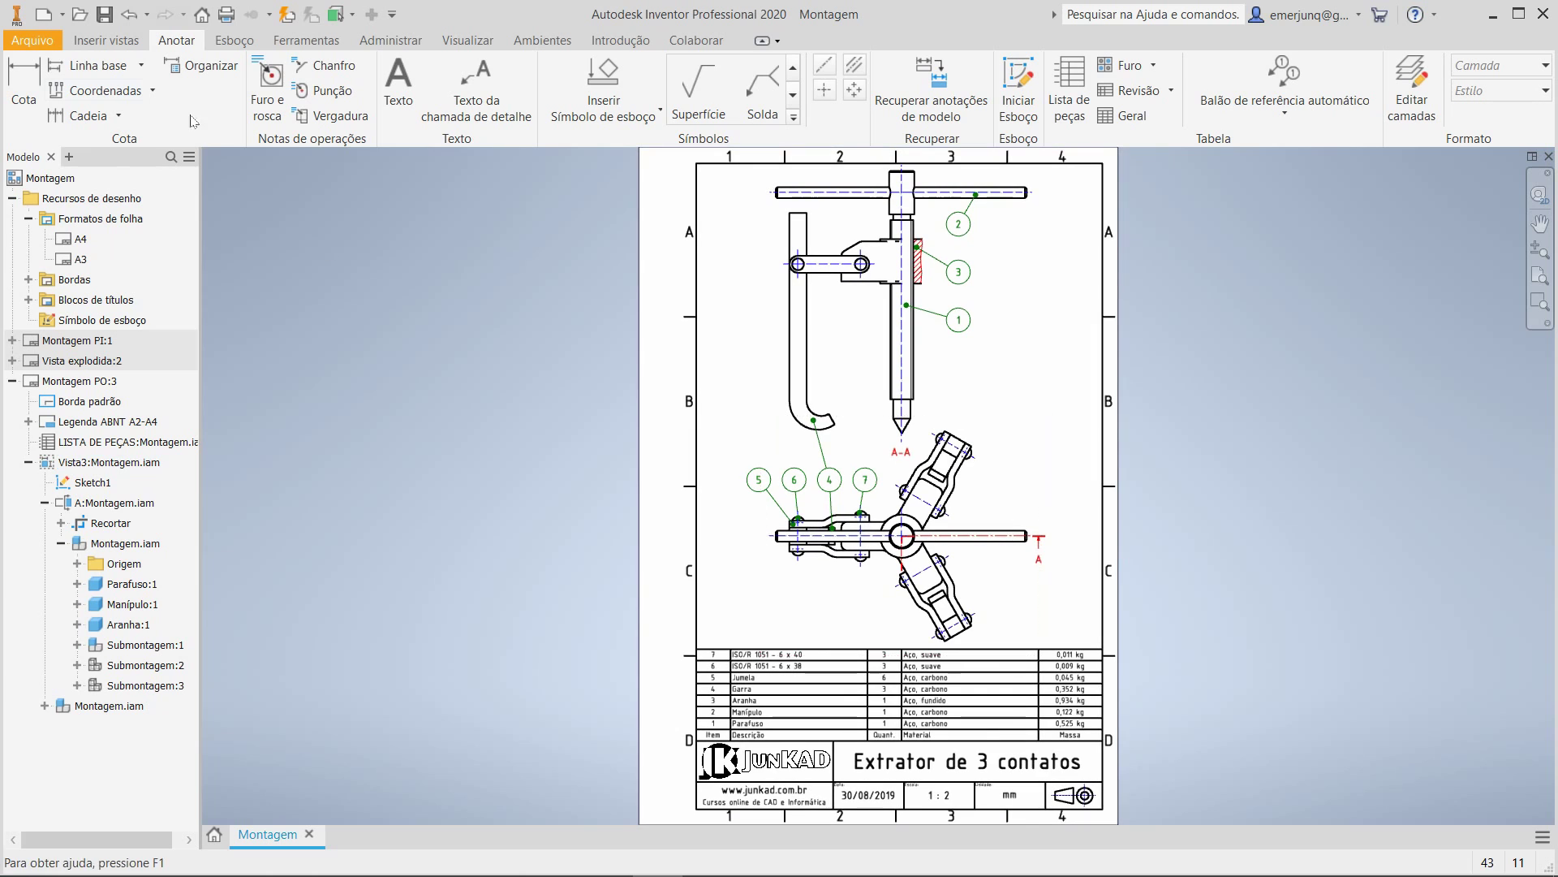
Activate the Montagem PI:1 sheet and collapse the Montagem PO:3 sheet and drawing resources in the model tree.
click(12, 381)
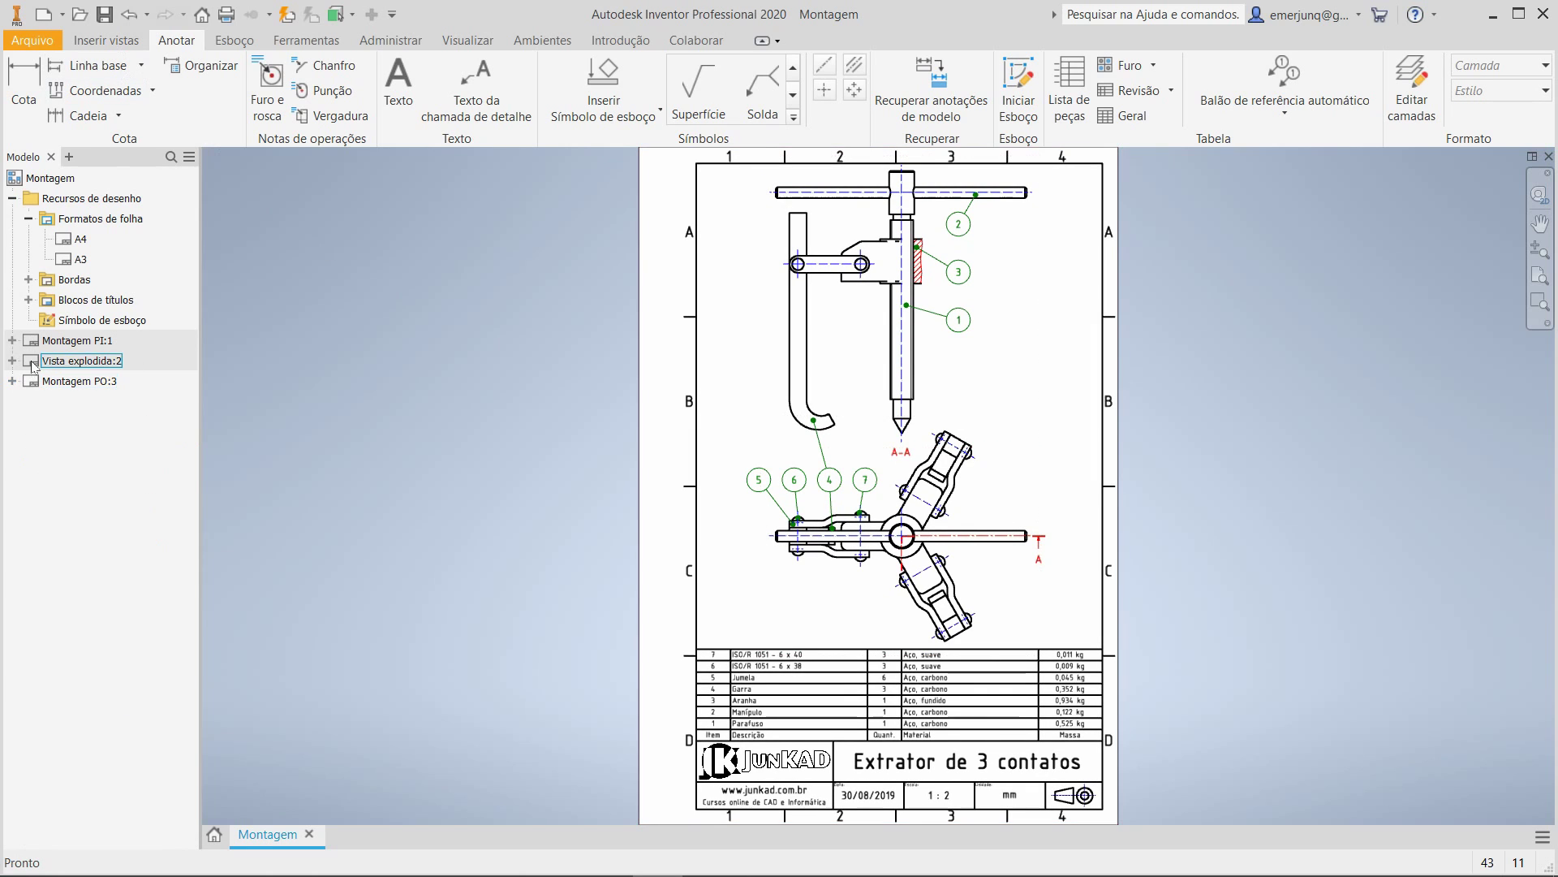
double_click(35, 360)
click(33, 341)
double_click(32, 340)
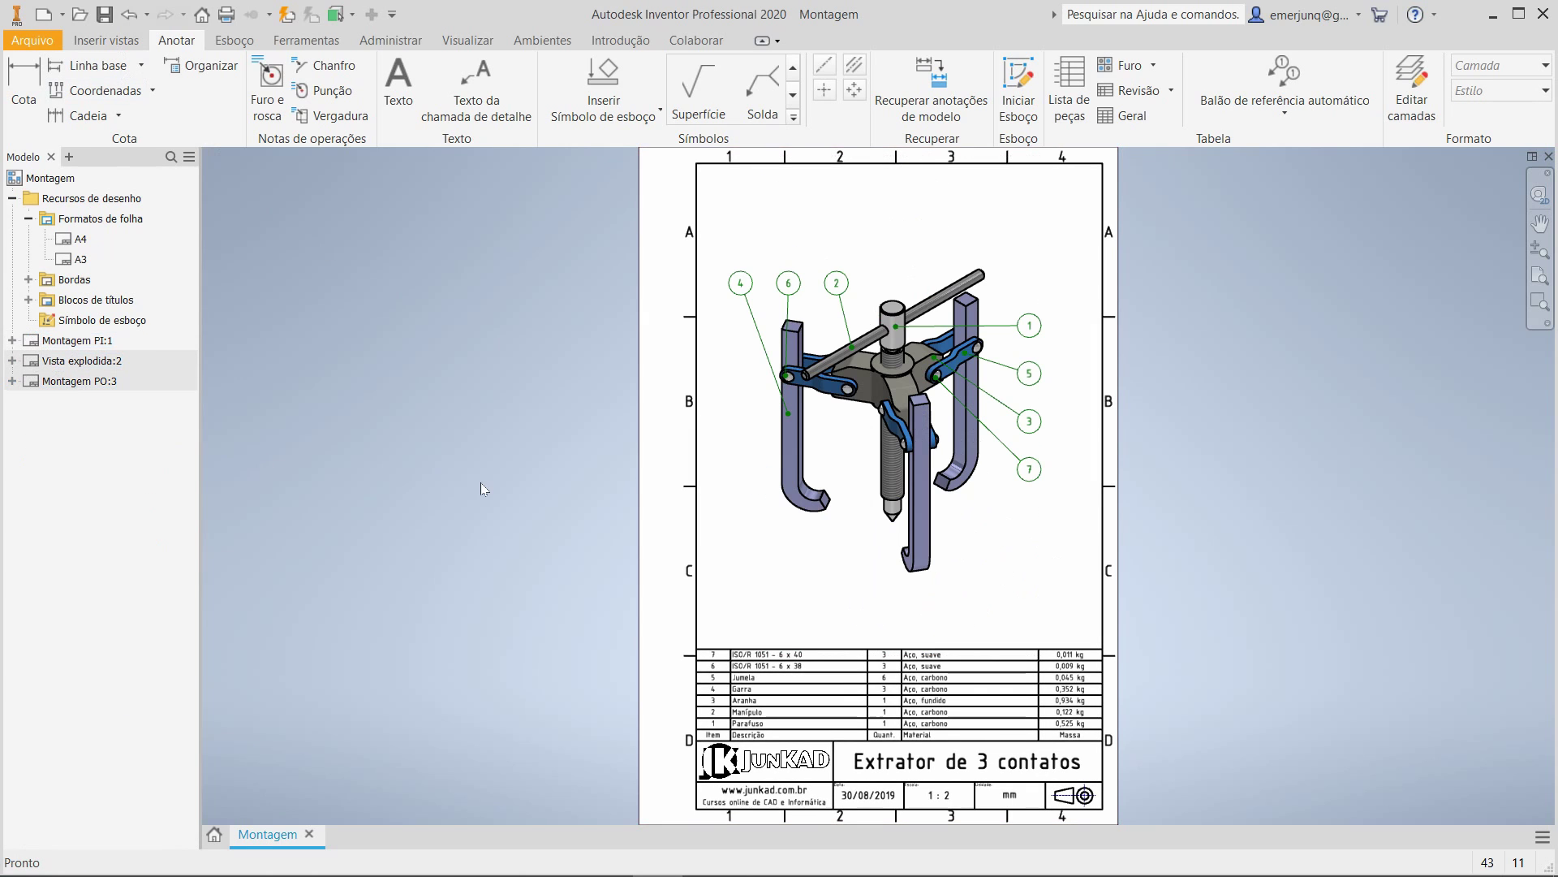
click(28, 218)
click(12, 198)
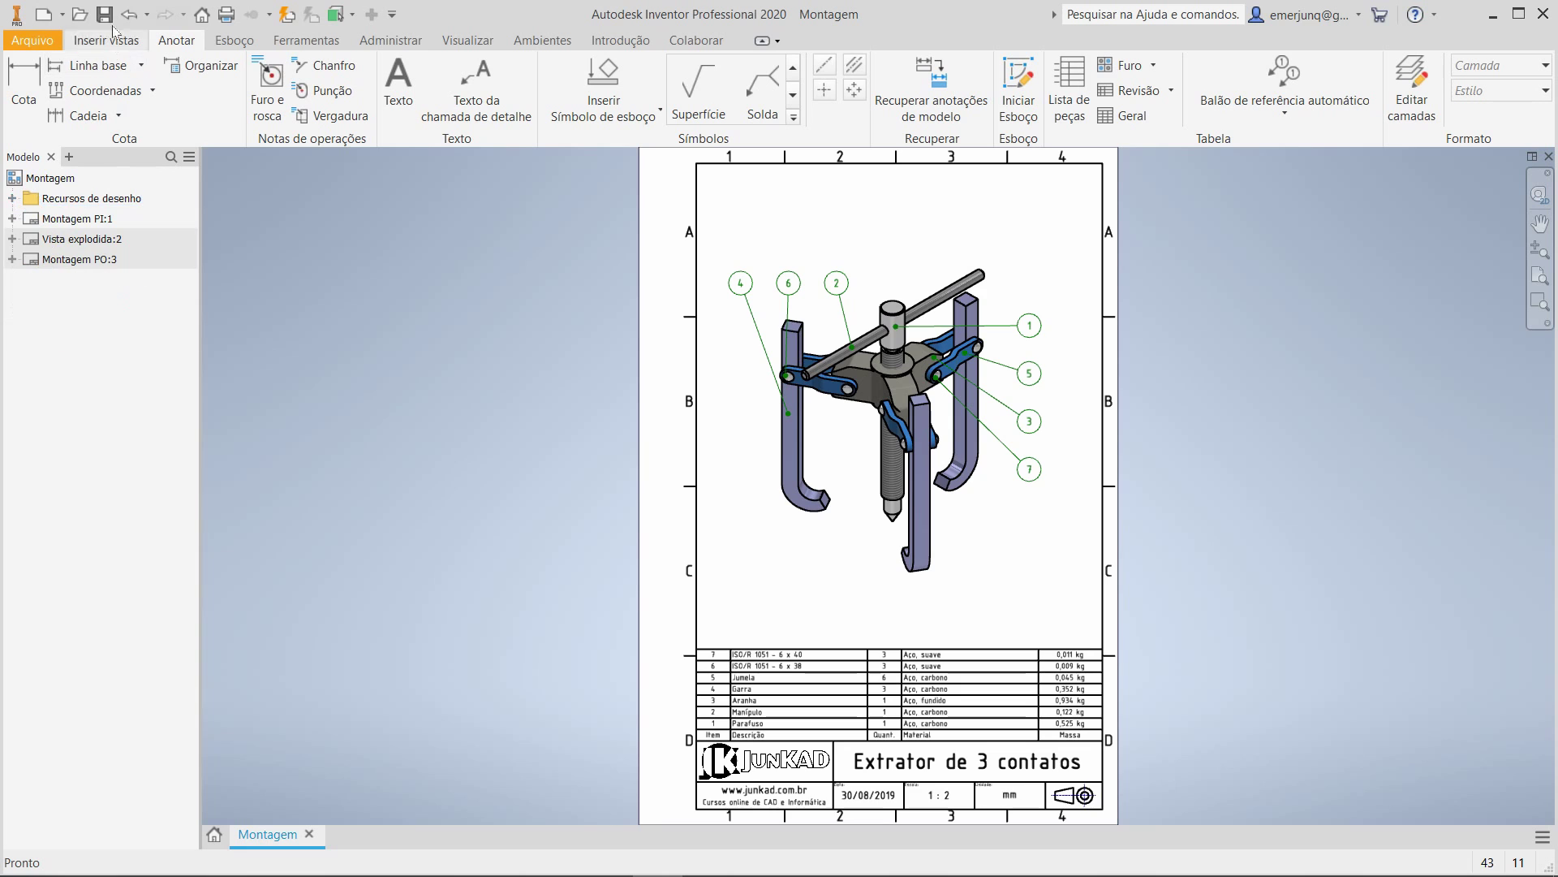
Save the drawing as Detalhamento in the Extrator_3_contatos folder, as an Inventor .idw file.
click(104, 14)
text(De)
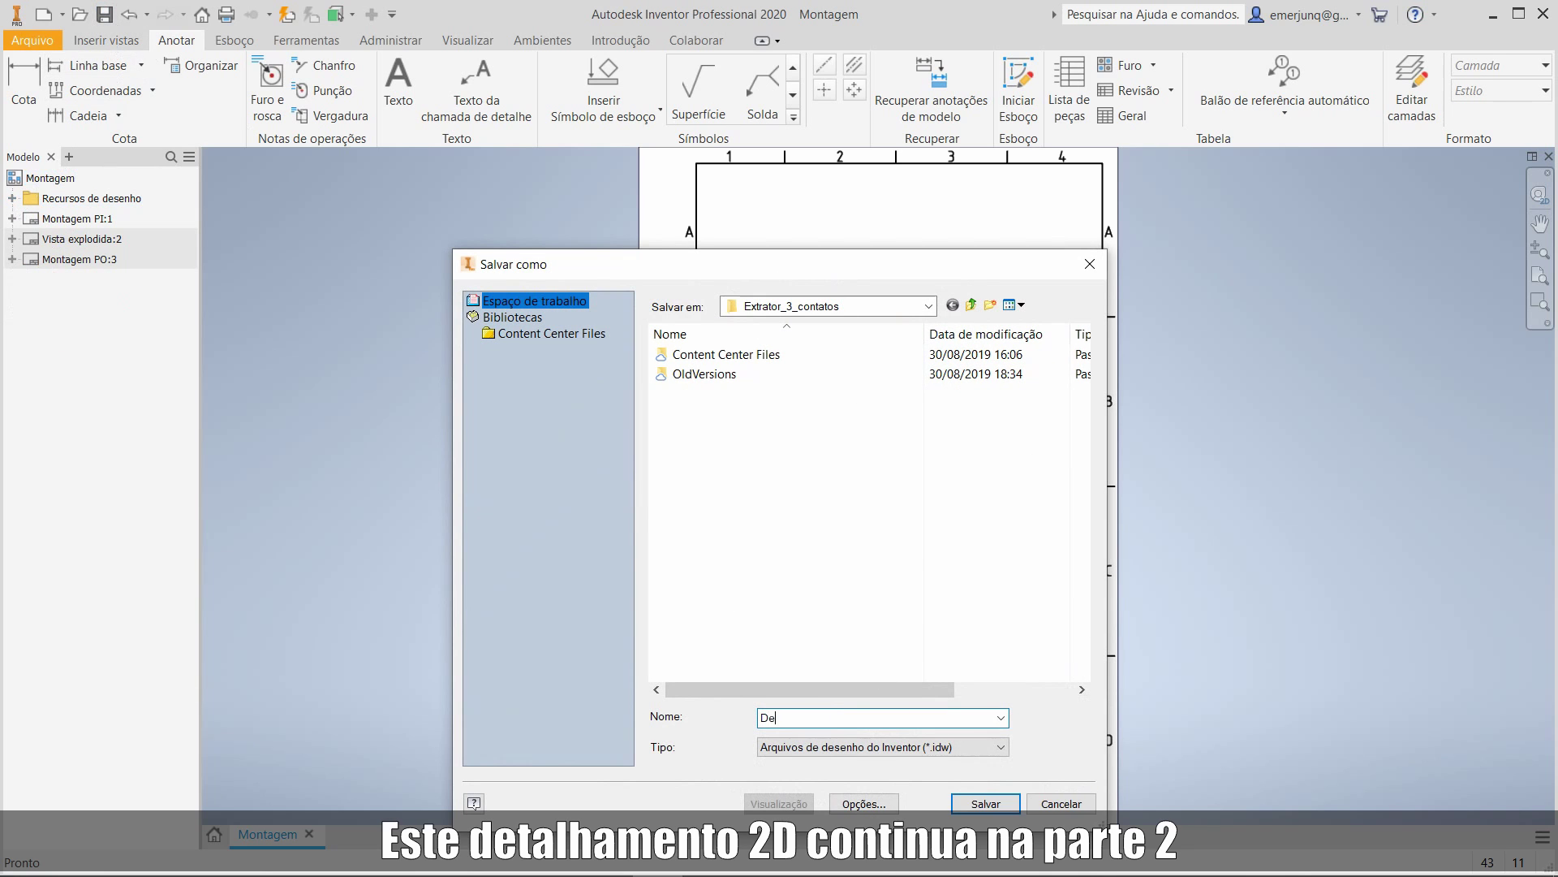
text(talhamento)
click(985, 803)
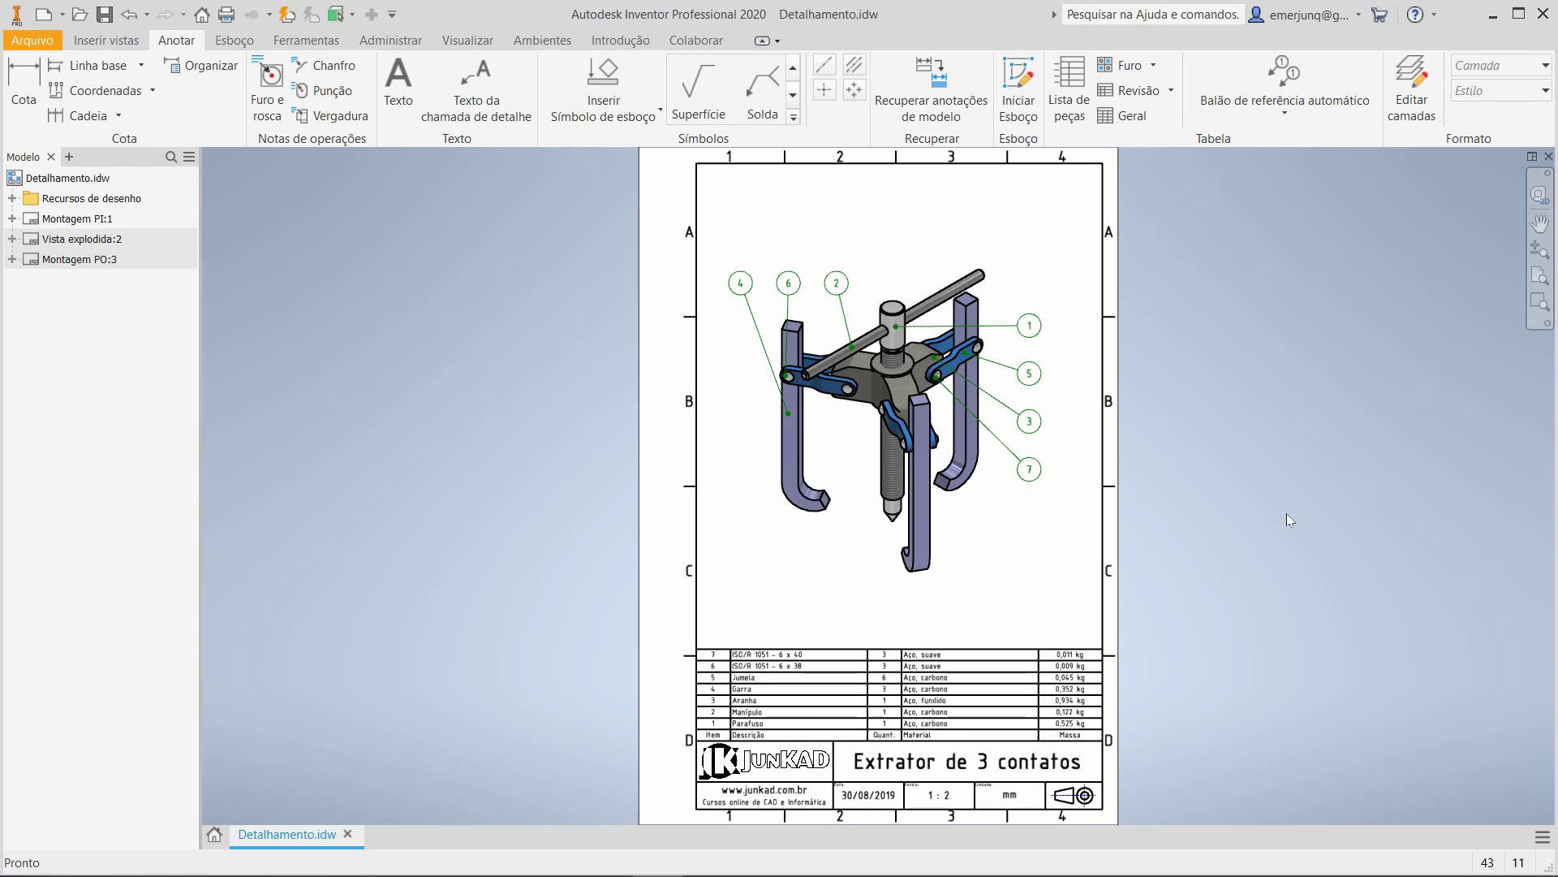
click(215, 835)
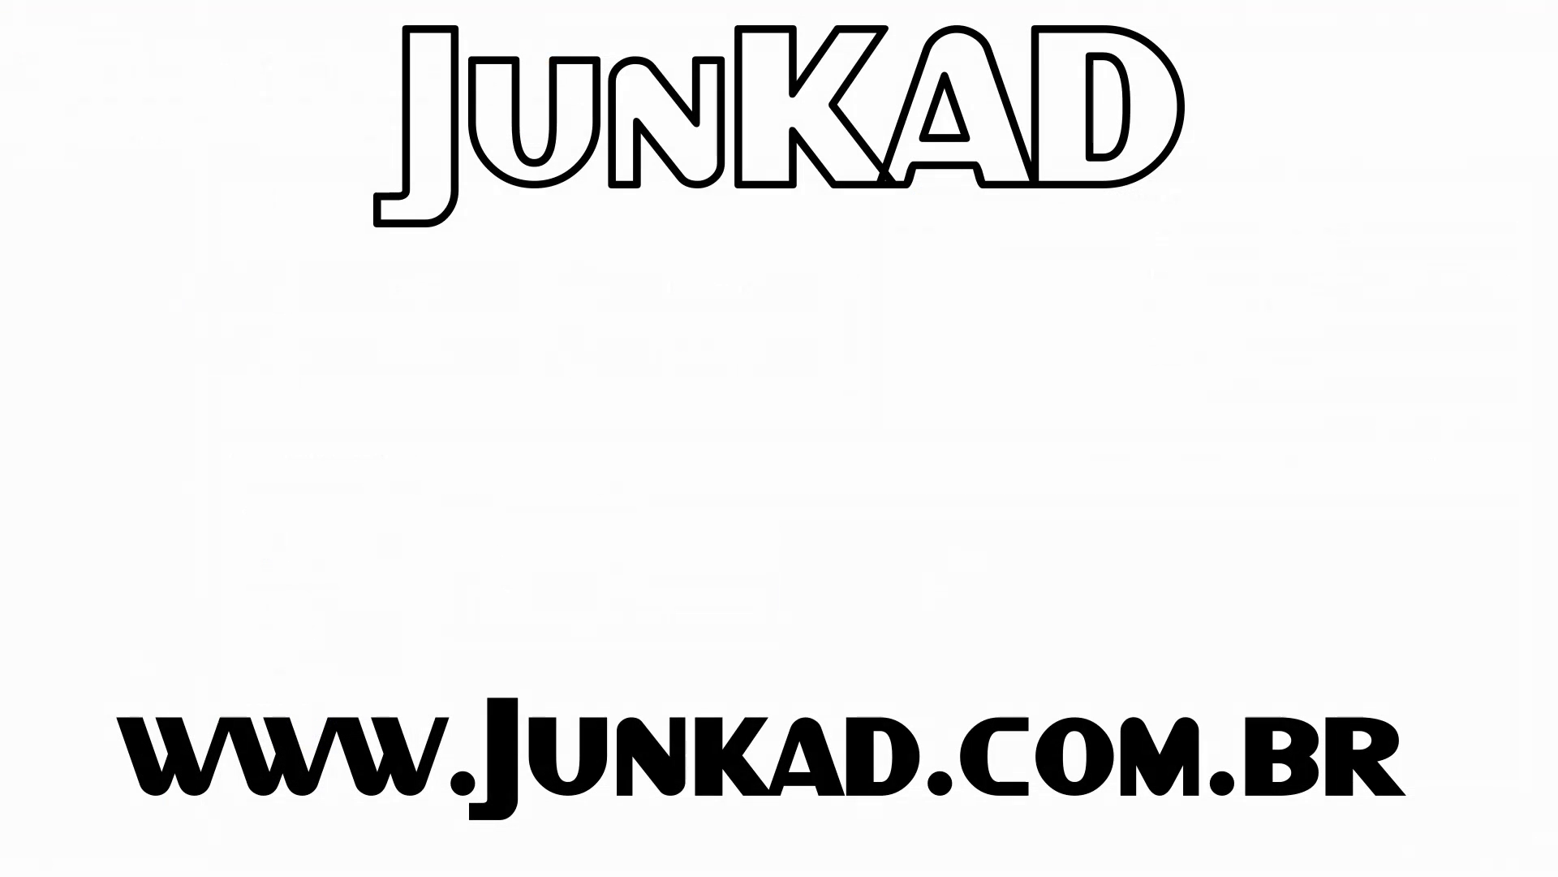